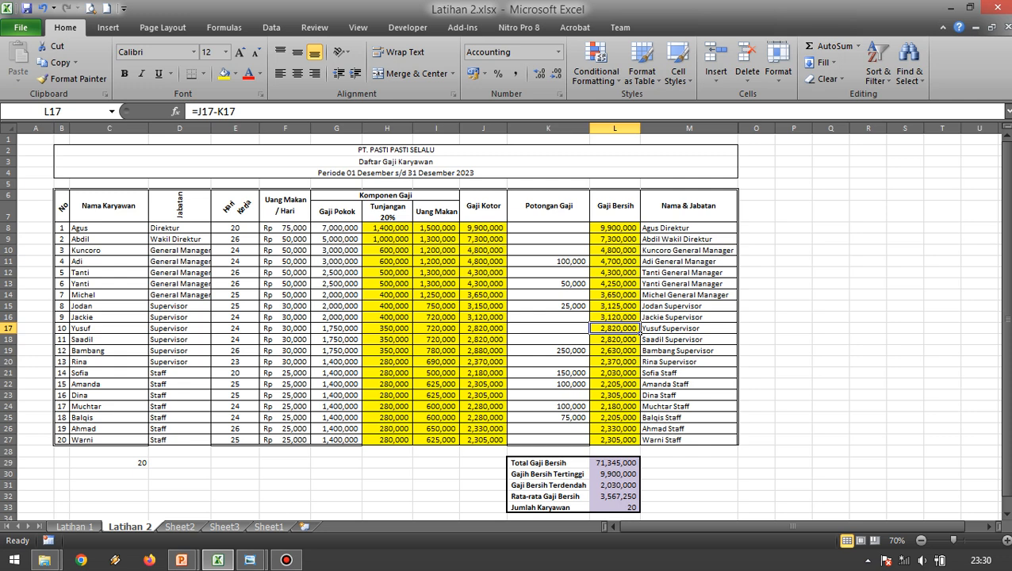
Examine the allowance, meal money, gross salary and net salary formulas in the completed payroll table on the Latihan 2 sheet.
left_click(387, 227)
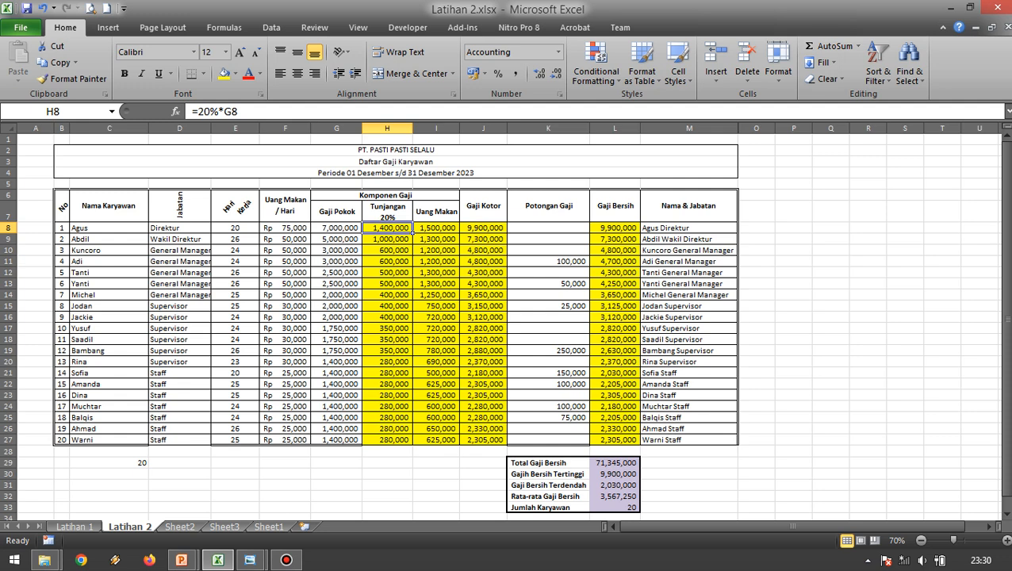
left_click(387, 261)
left_click(387, 228)
left_click_drag(413, 230, 460, 231)
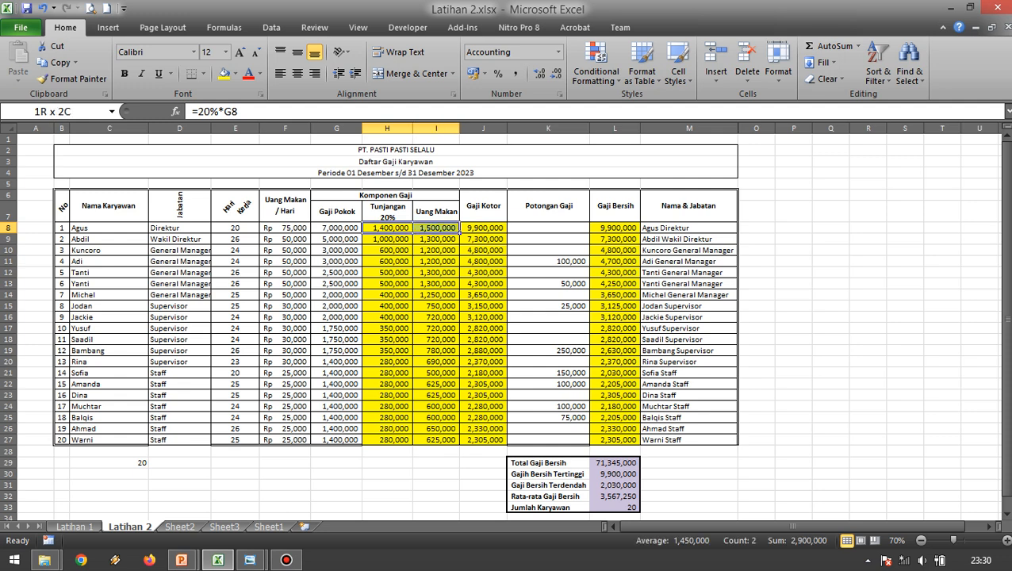
left_click(503, 230)
left_click(636, 230)
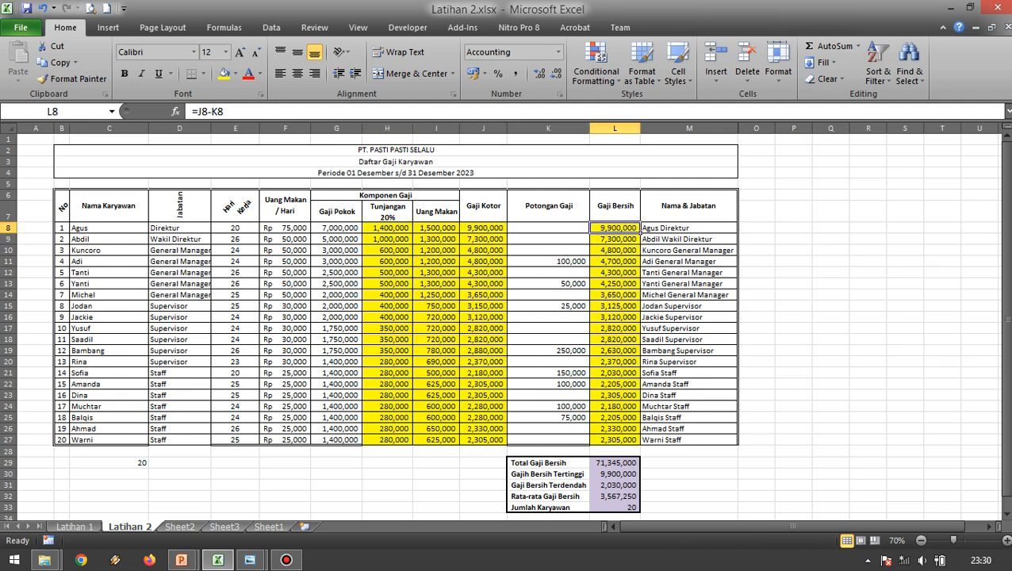
left_click(457, 274)
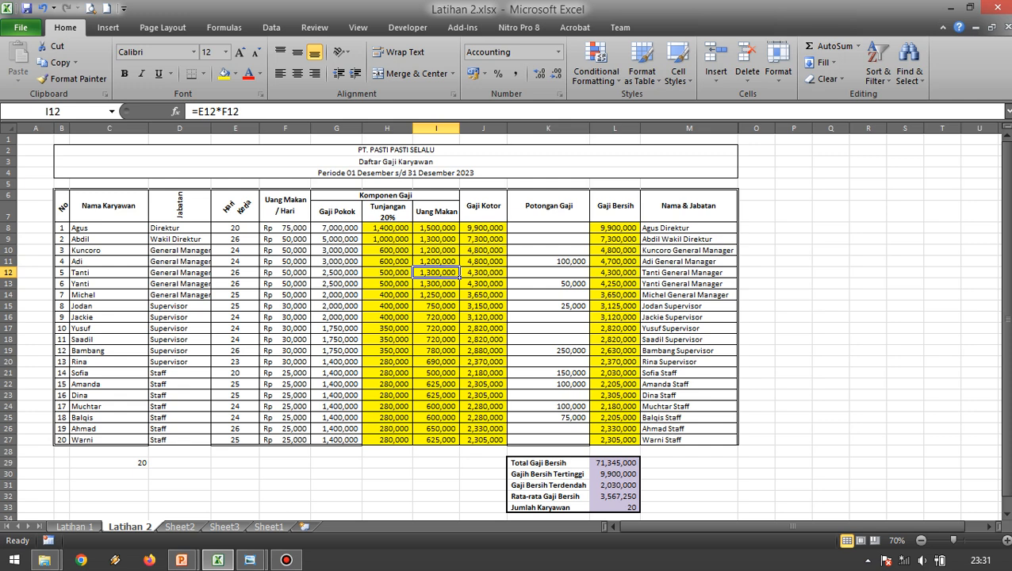
left_click(408, 230)
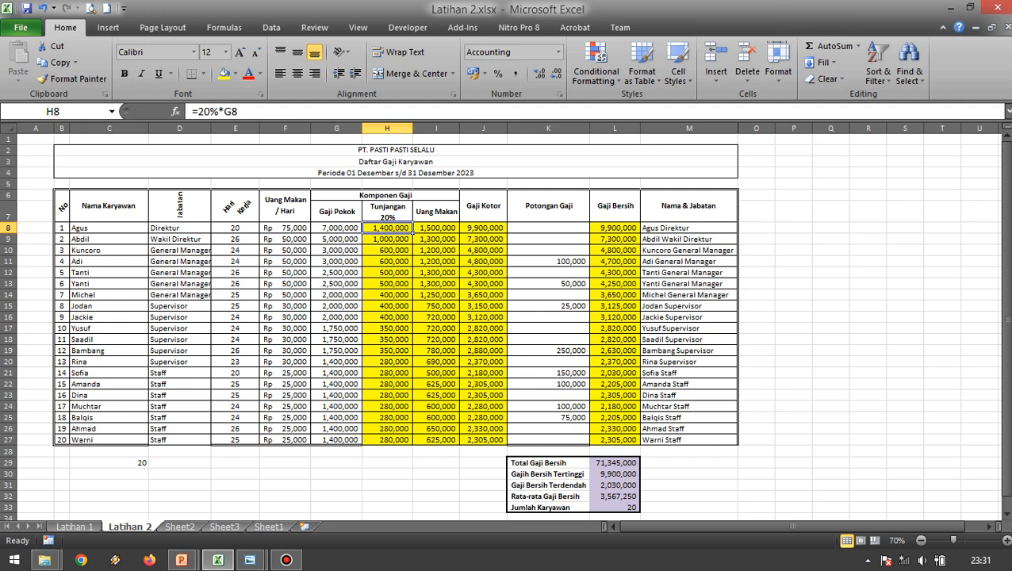
left_click(794, 273)
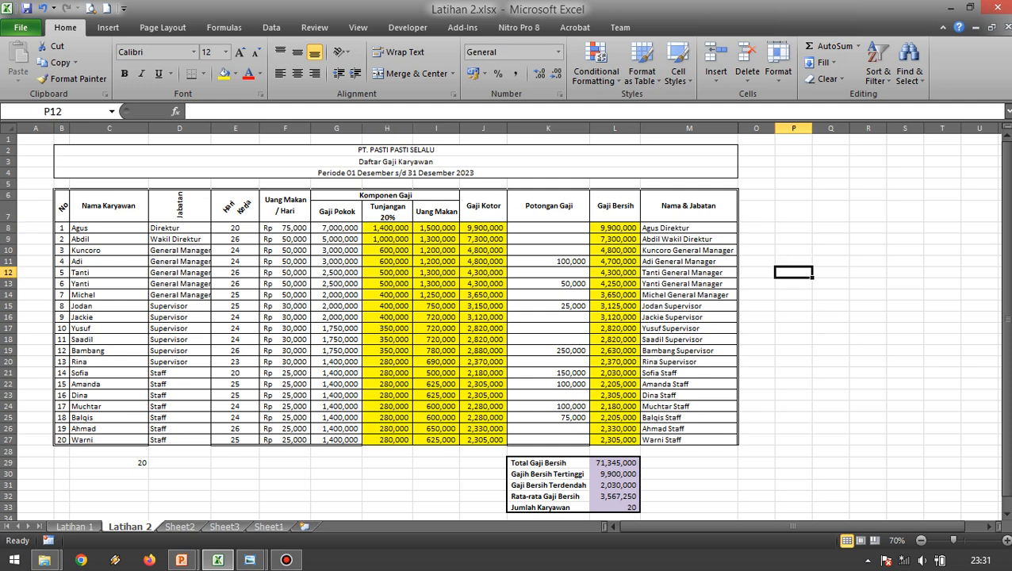
left_click(457, 274)
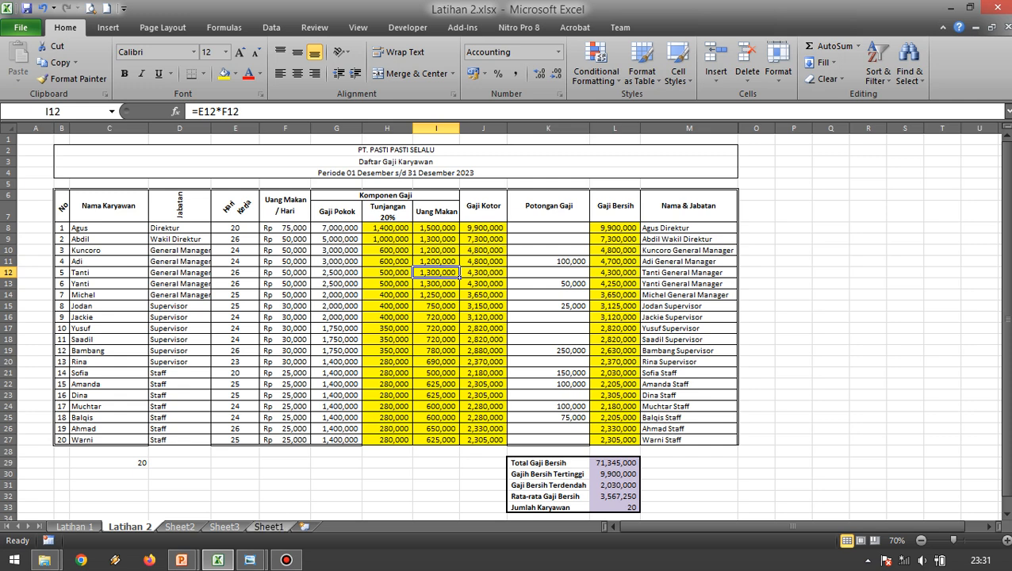
Open the blank Sheet1 and show the reference image Latihan 2.jpg in a smaller Windows Photo Viewer window beside the cells.
left_click(268, 526)
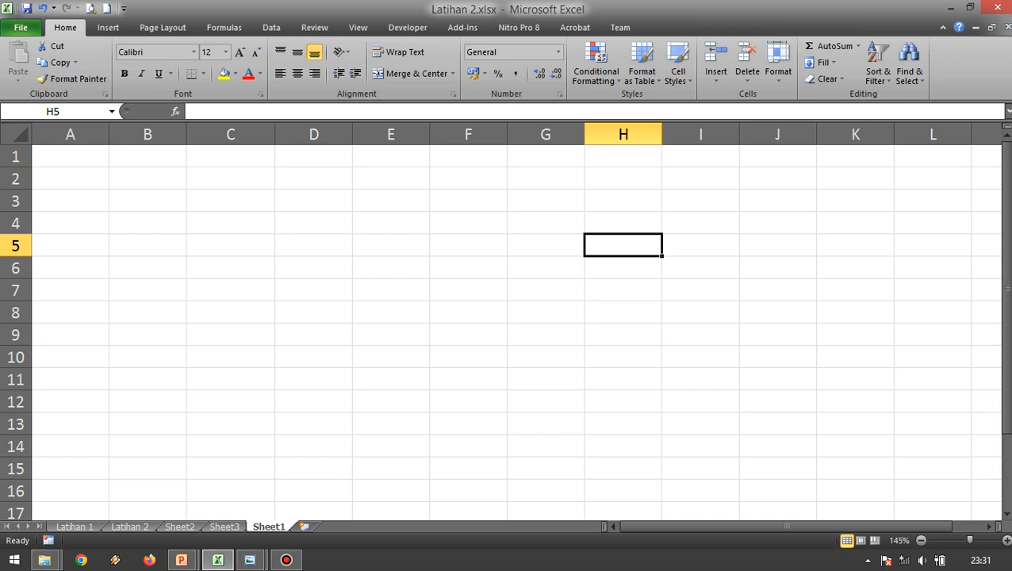
scroll(501, 321, "down", 4)
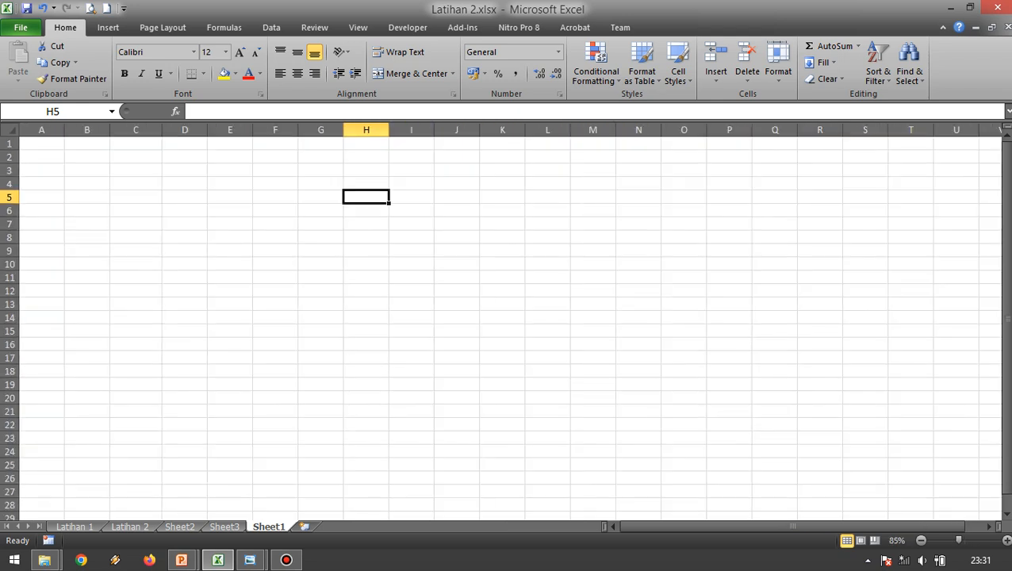
left_click(250, 560)
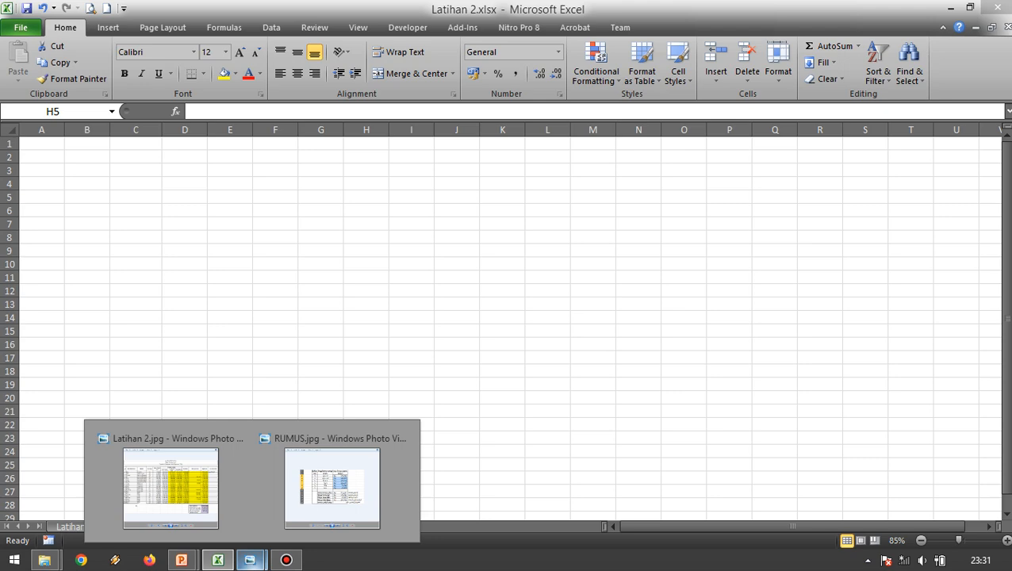
left_click(170, 487)
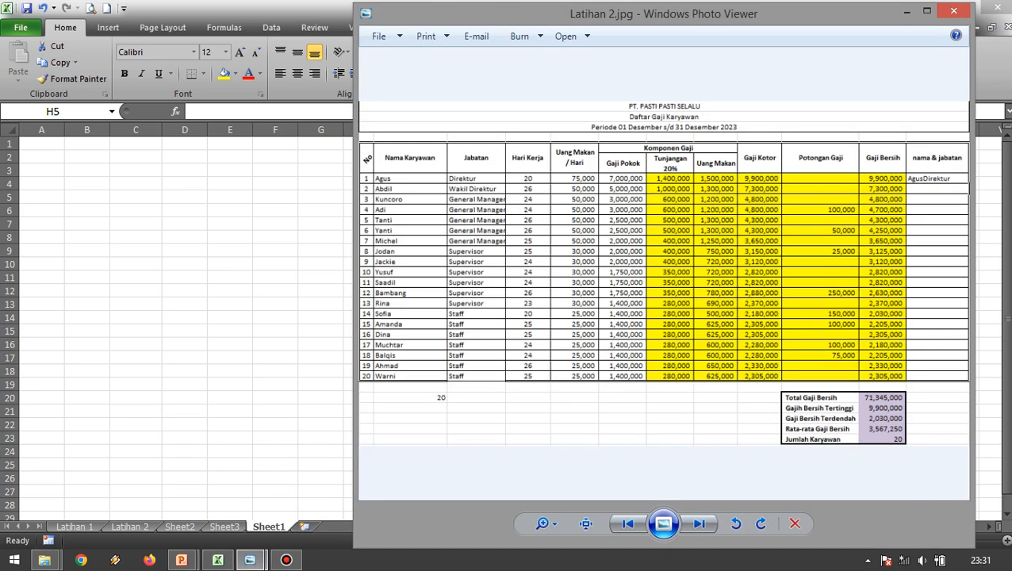
left_click_drag(664, 14, 703, 149)
left_click_drag(393, 139, 518, 119)
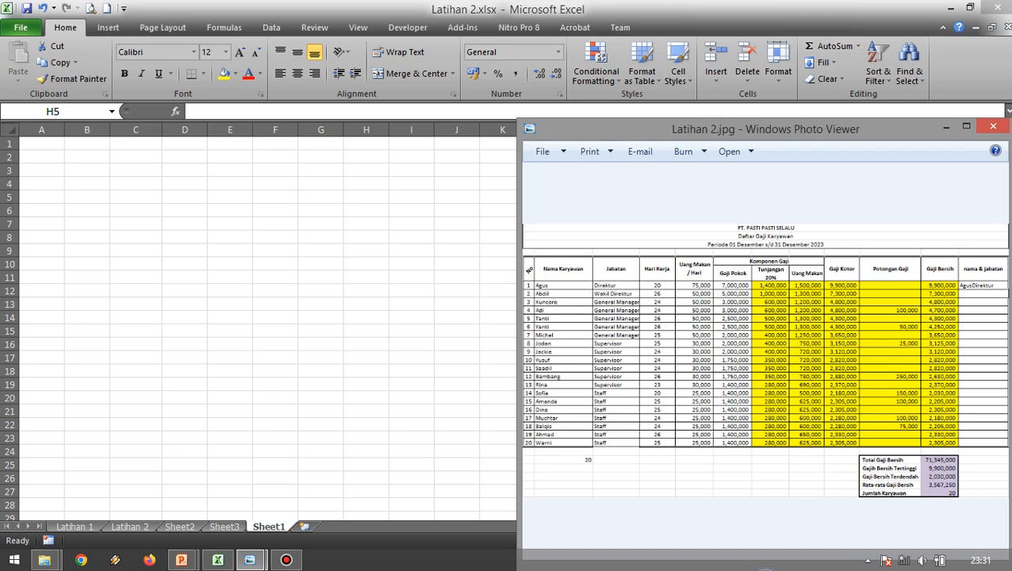
Switch back to Excel and enter the company title "PT. PASTI PASTI SELALU" in cell A2 of Sheet1.
left_click(41, 157)
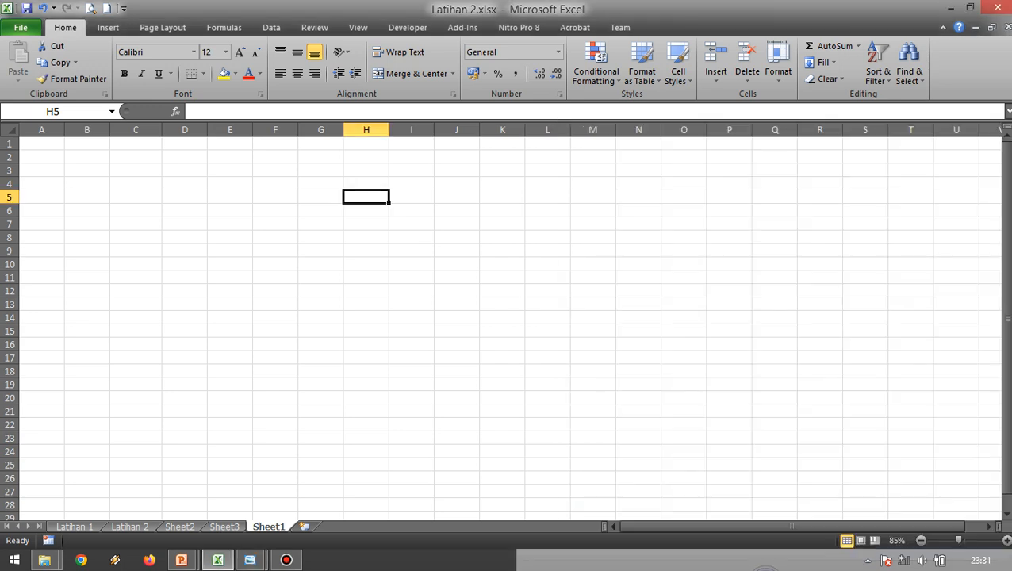
left_click(42, 157)
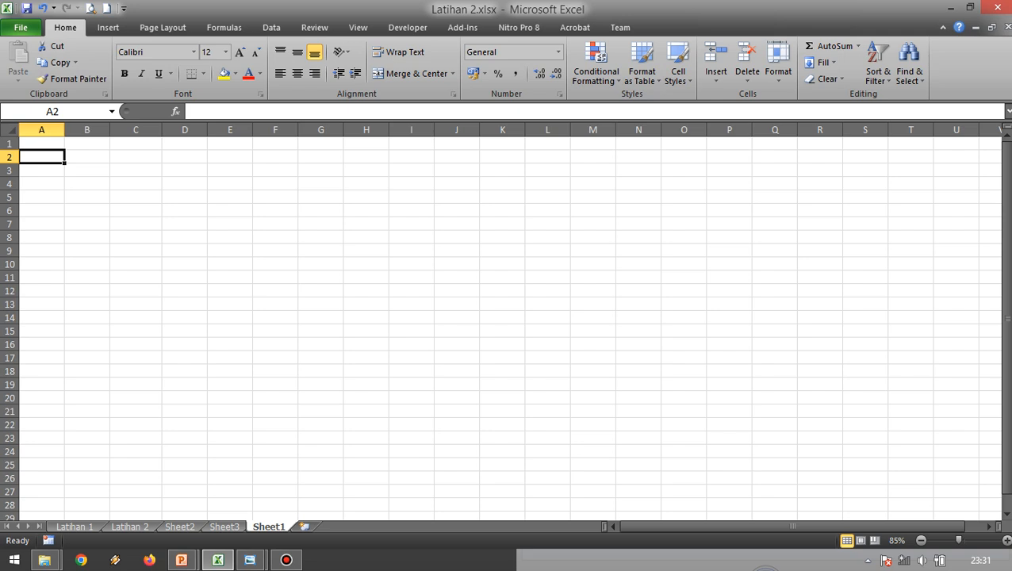
type("pg")
key("BackSpace")
key("BackSpace")
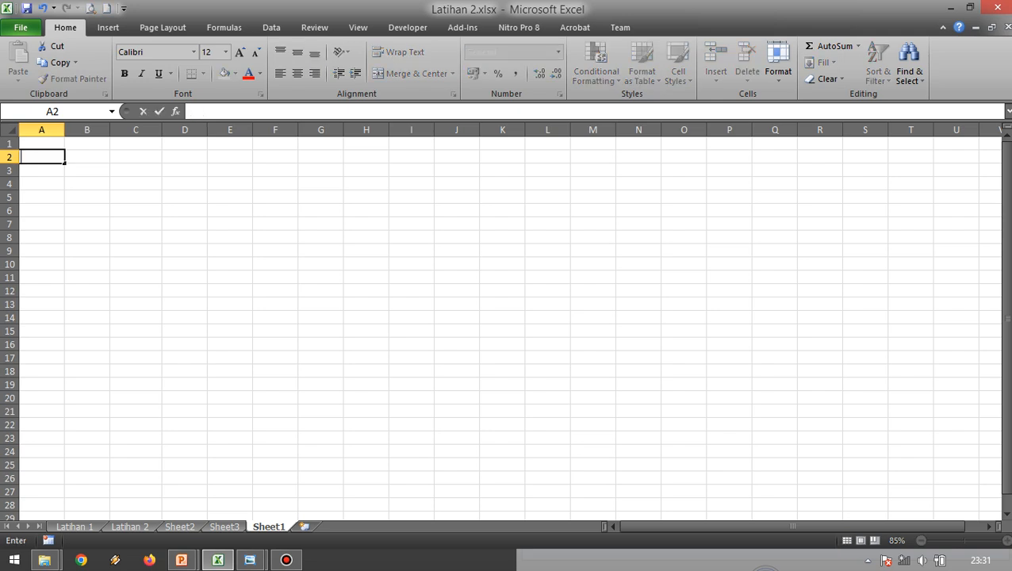
type("PT.")
key("alt+Tab")
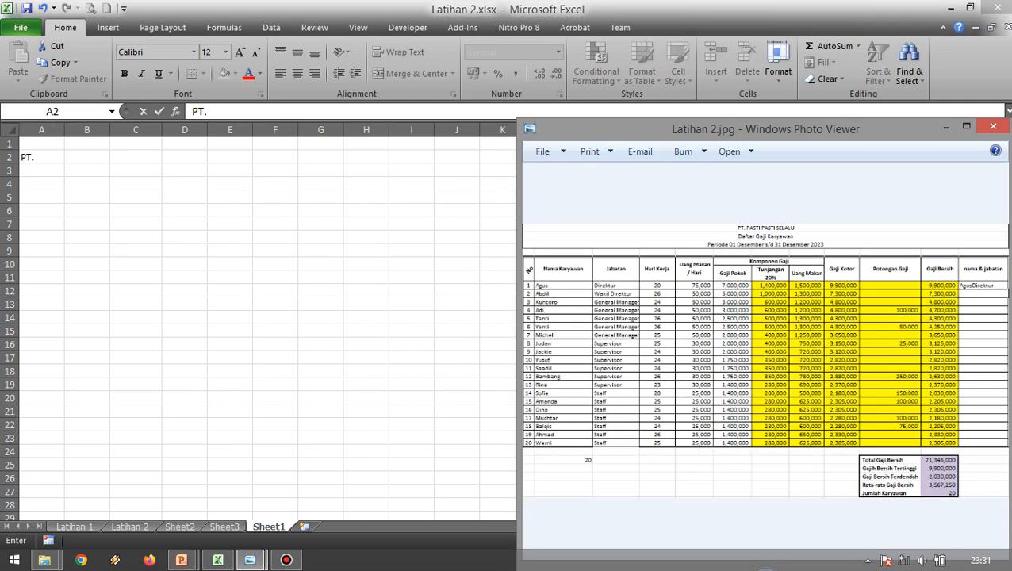
key("alt+Tab")
type("PASTI PASTI")
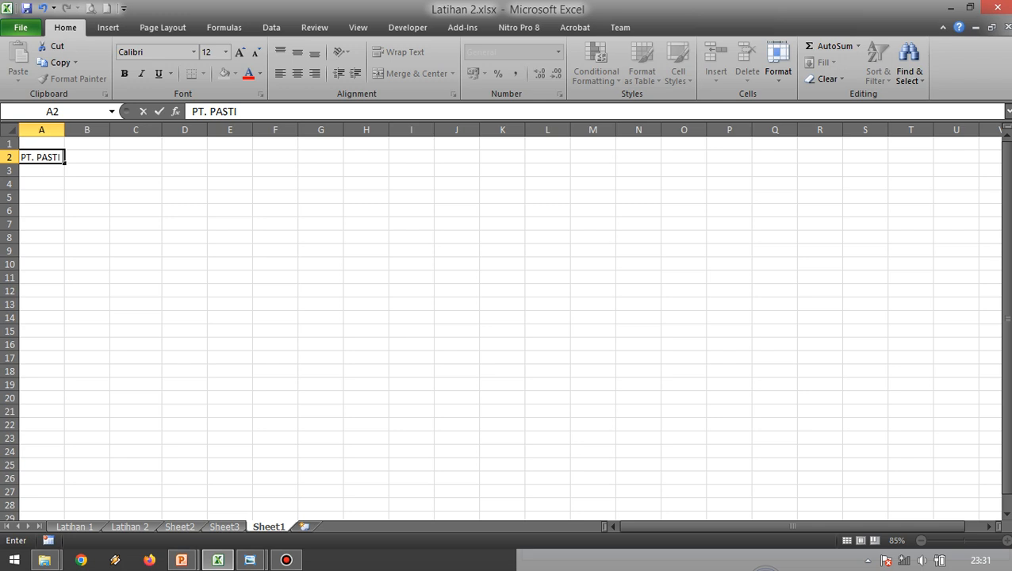
type(" SELALU")
key("Return")
left_click(62, 157)
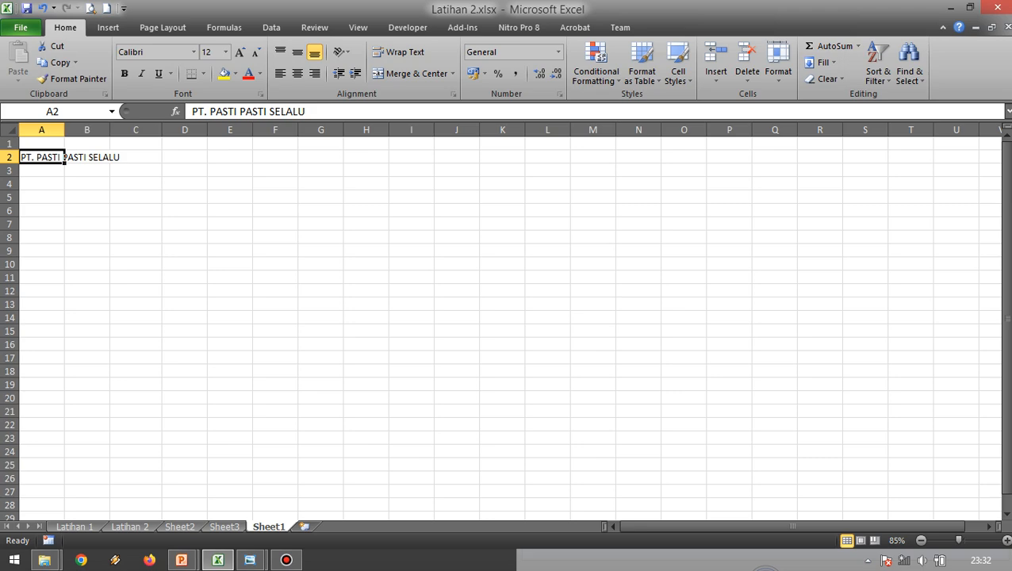
Check the reference image and enter the subtitle "Daftar Gaji Karyawan" in cell A3.
key("alt+Tab")
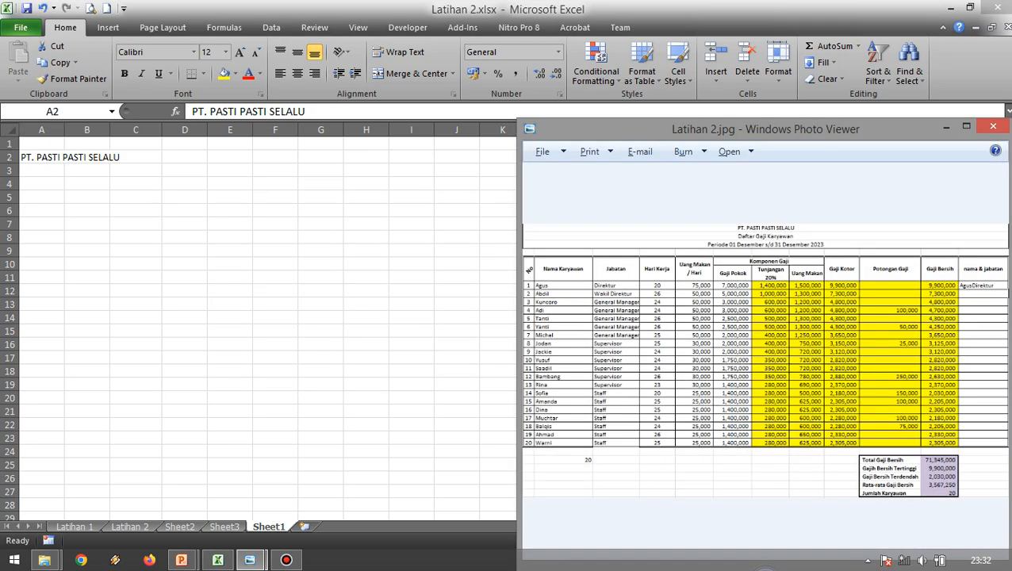
key("alt+Tab")
key("Return")
type("DA")
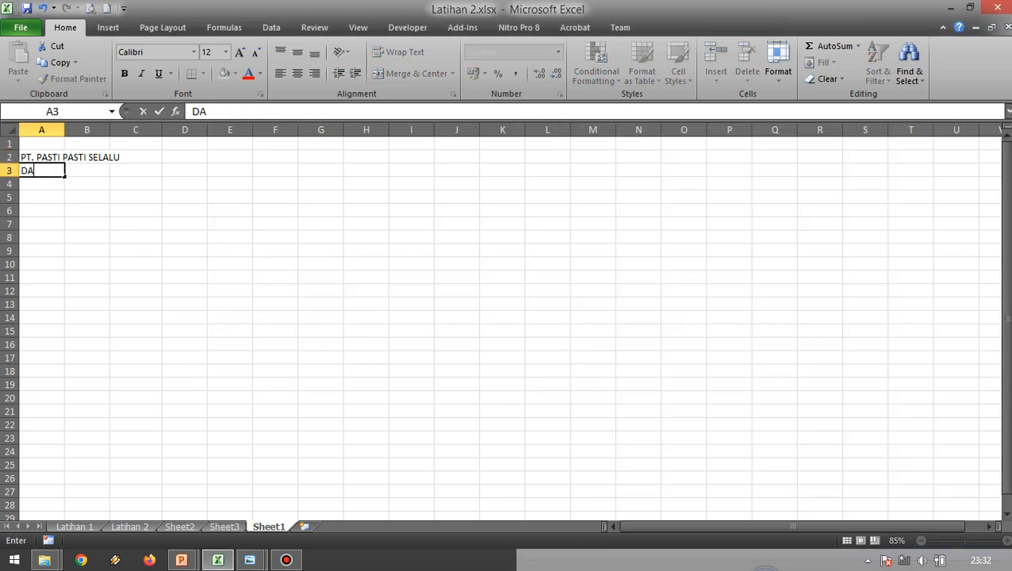
key("BackSpace")
type("aftar Gaji")
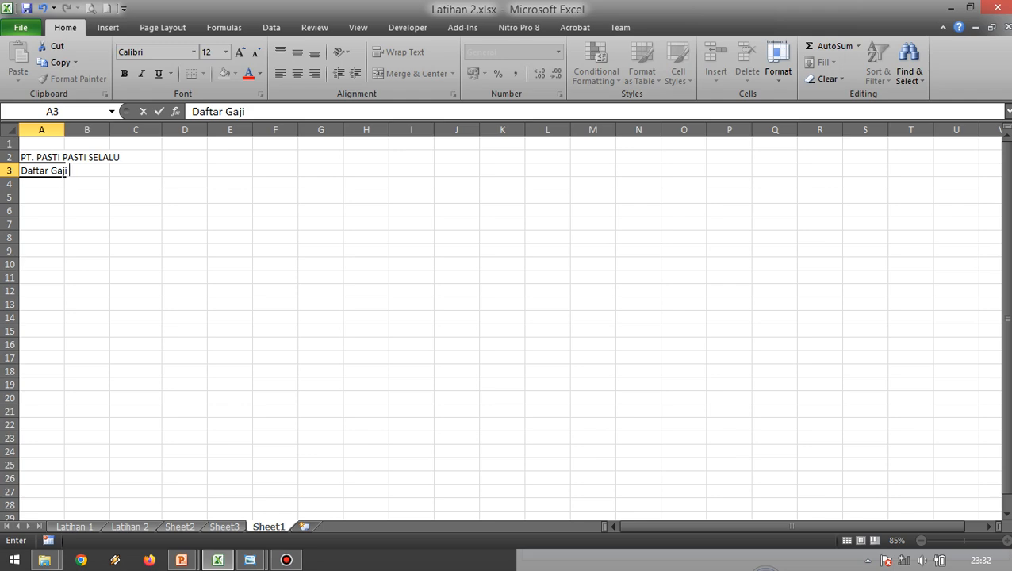
type(" Karyawan")
key("Return")
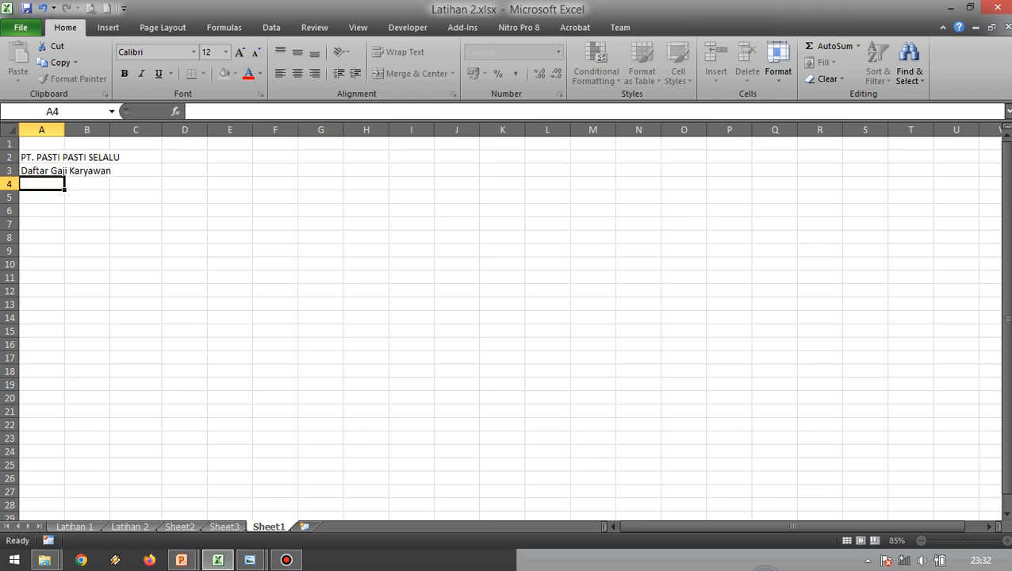
Enter the period line "Periode 01 Desember sd 31 Desember 2024" in cell A4, consulting the reference image for the wording.
key("alt+Tab")
key("alt+Tab")
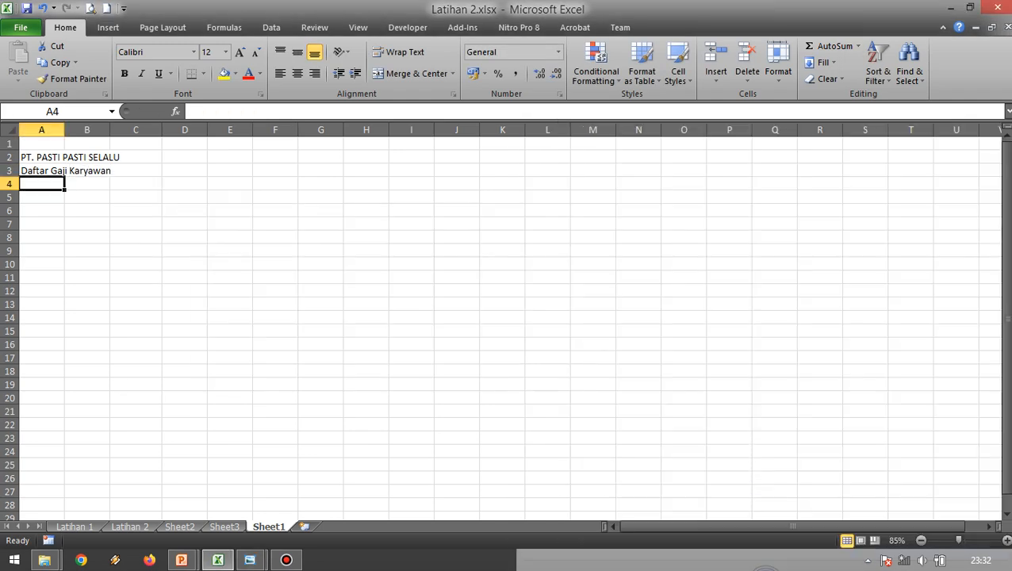
type("Periode")
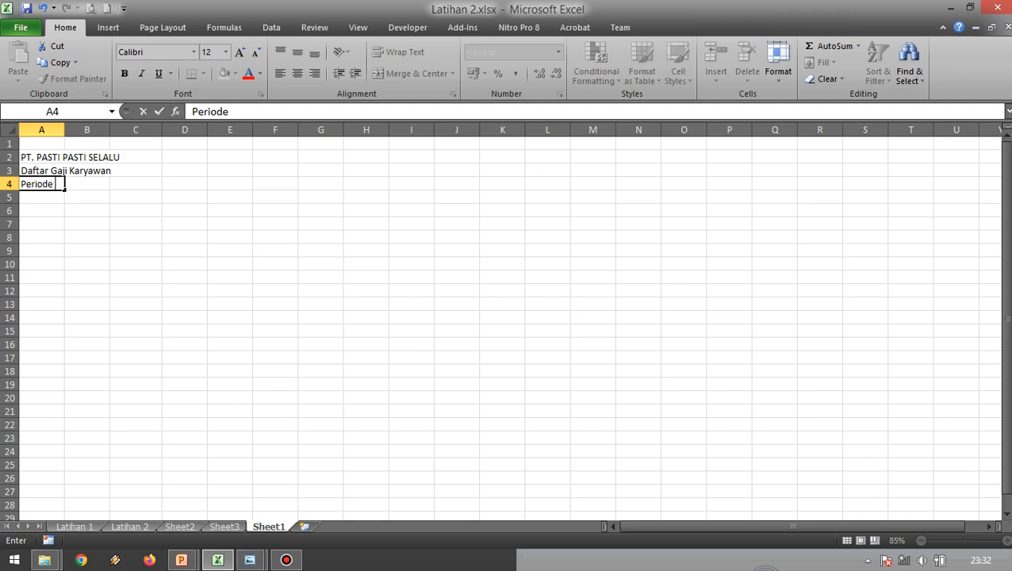
key("alt+Tab")
key("alt+Tab")
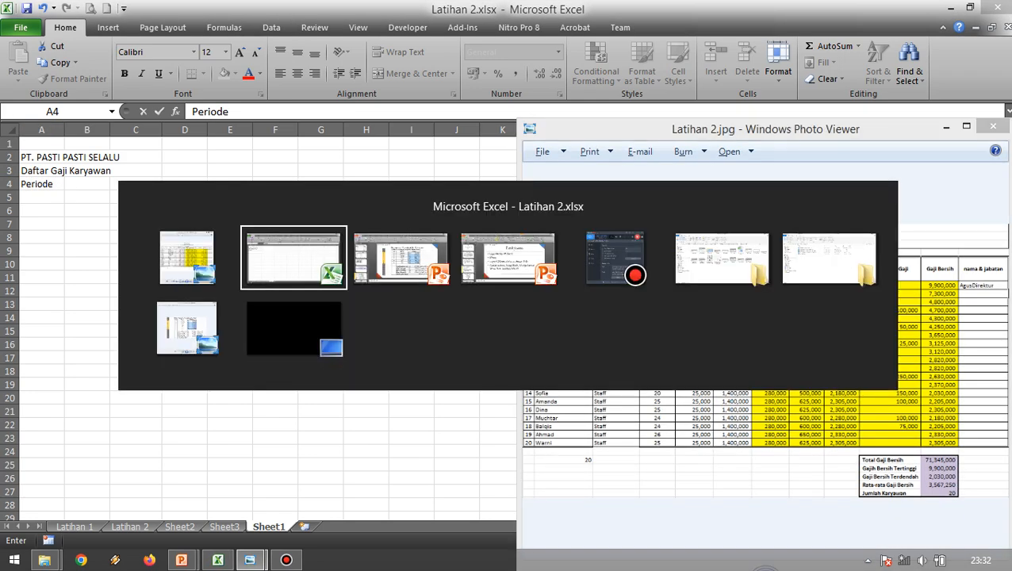
type("01")
key("alt+Tab")
key("alt+Tab")
type("d")
key("BackSpace")
type("Desember")
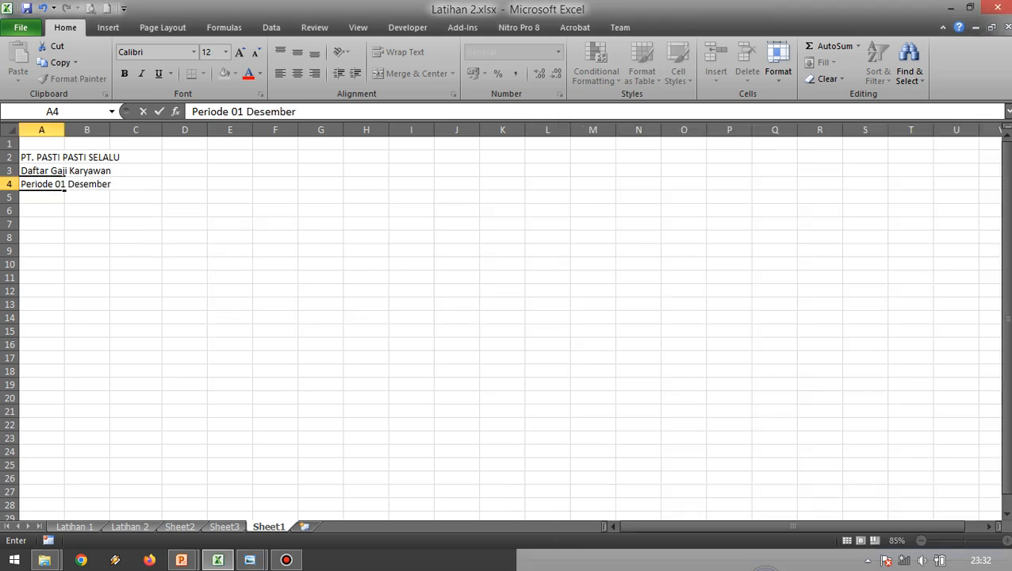
key("alt+Tab")
key("alt+Tab")
type("sd.")
key("alt+Tab")
key("alt+Tab")
type("31Des")
key("BackSpace")
key("BackSpace")
key("BackSpace")
type("Desember 2024")
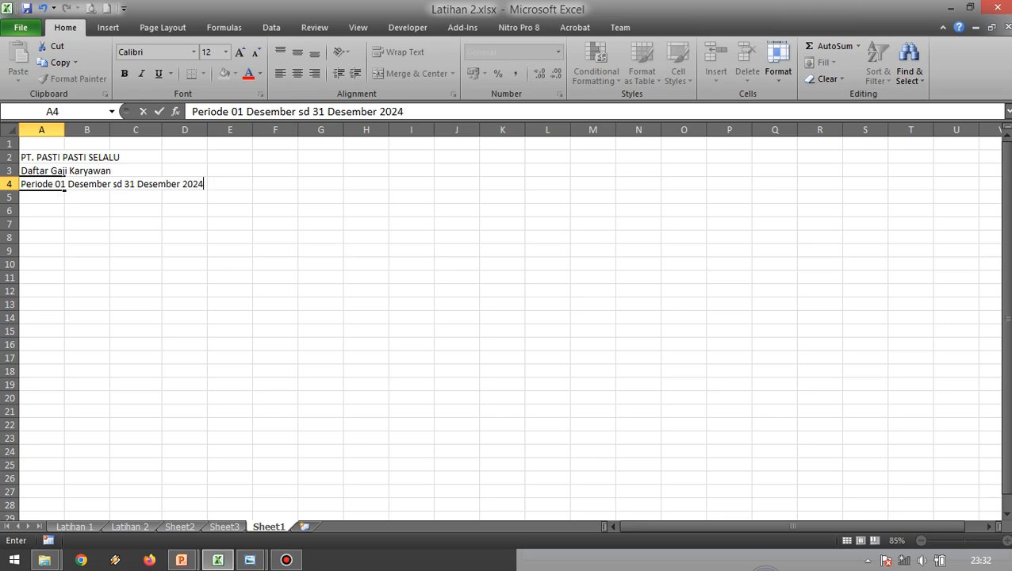
key("Return")
Leave row 5 empty and enter the first column header "No" in cell A6, following the reference image.
key("alt+Tab")
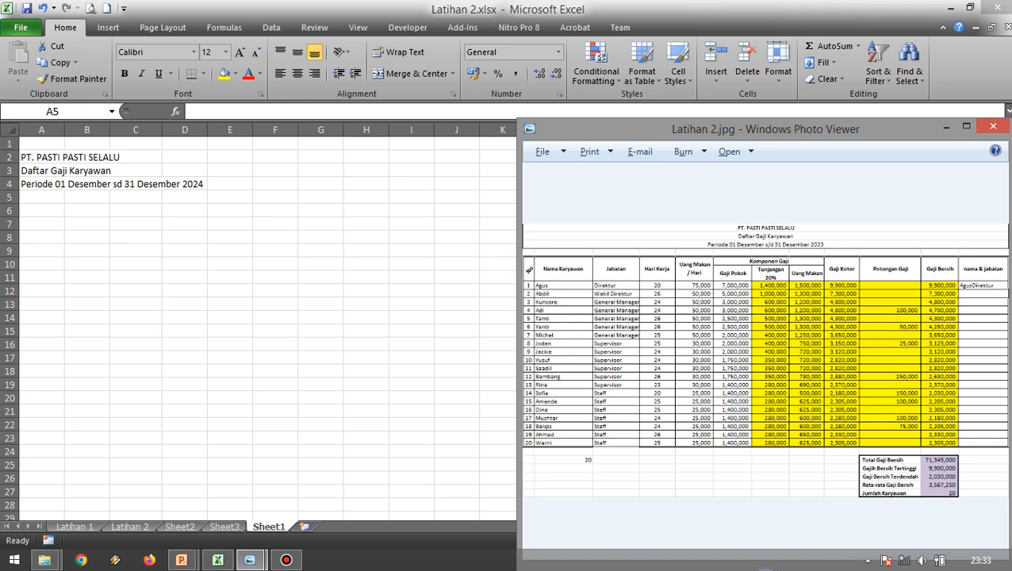
key("alt+Tab")
key("Return")
key("alt+Tab")
key("alt+Tab")
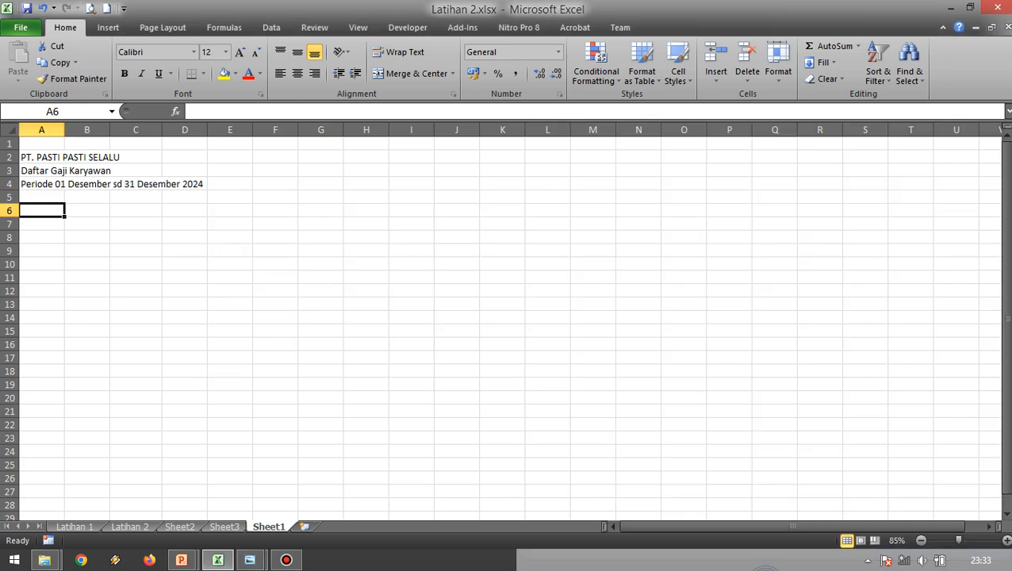
type("No")
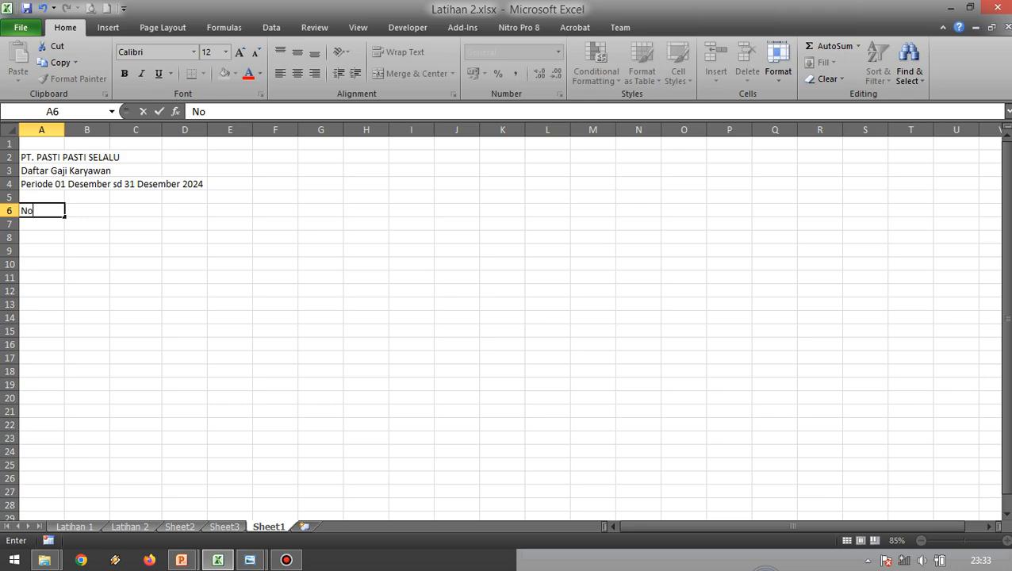
key("Tab")
Enter the column header "Nama Karyawan" in cell B6, following the reference image.
key("alt+Tab")
key("alt+Tab")
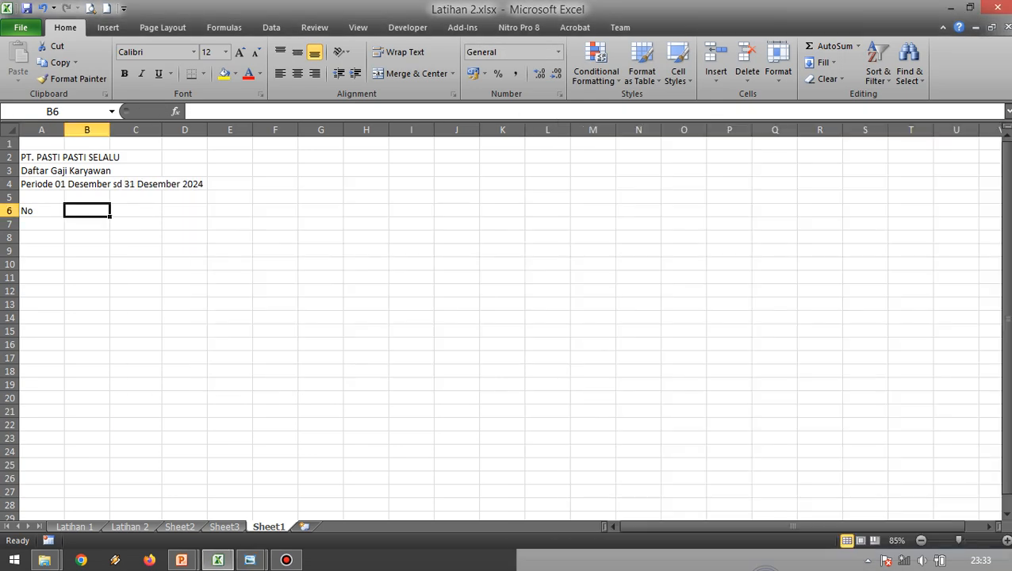
type("n")
key("BackSpace")
type("Nama ")
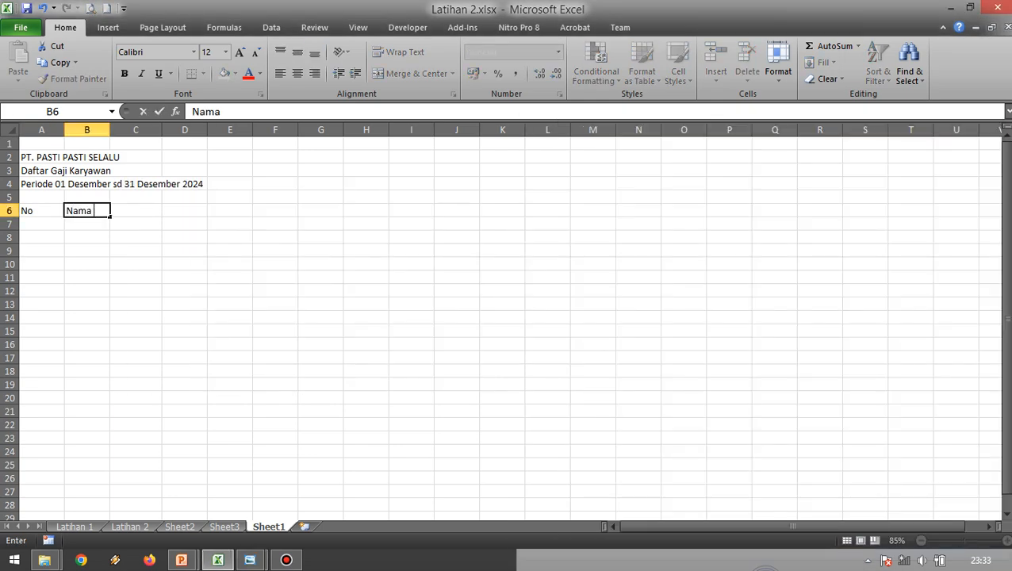
type("Karyawan")
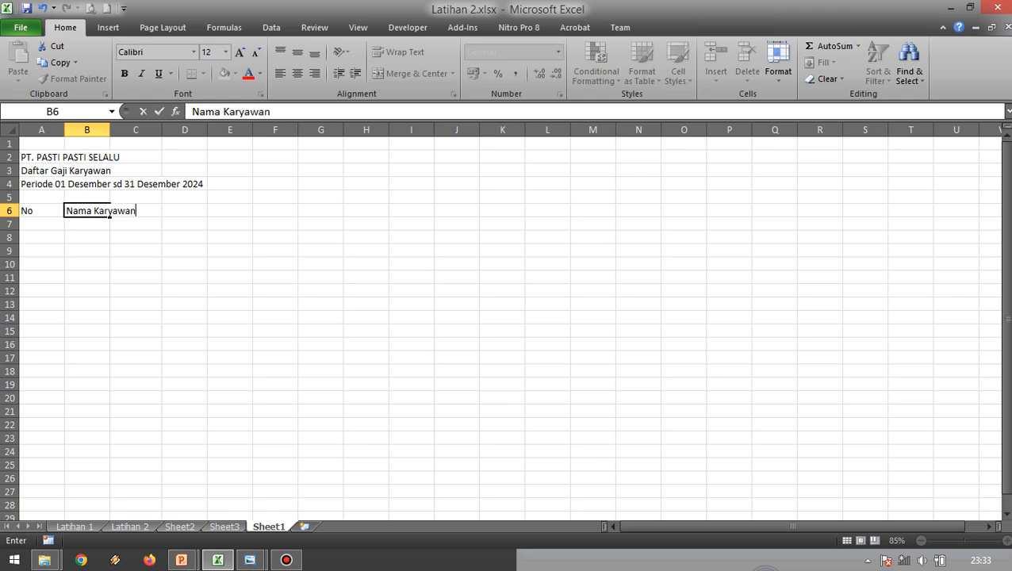
key("Tab")
Enter the column header "Jabatan" in cell C6, following the reference image.
key("alt+Tab")
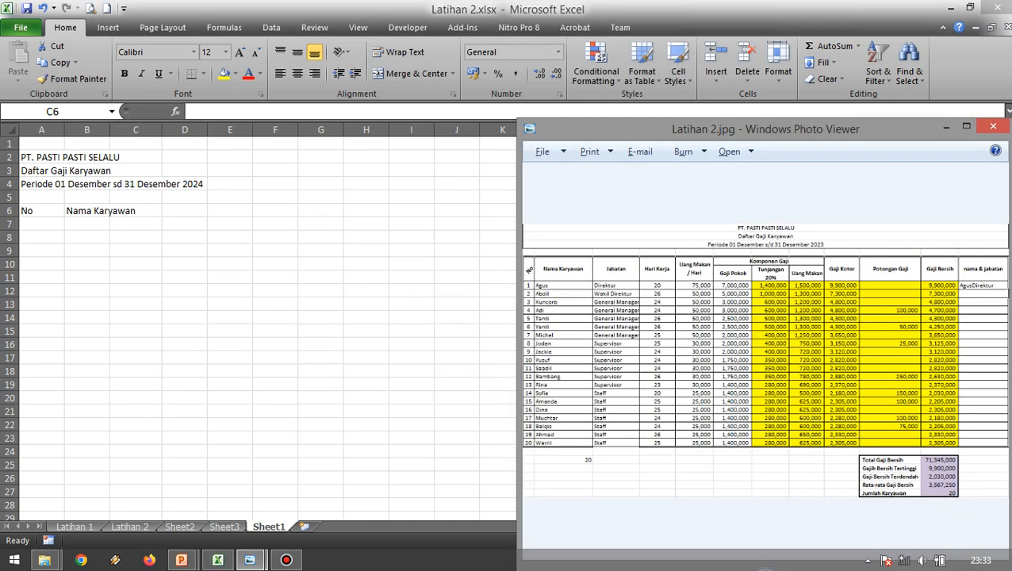
key("alt+Tab")
type("Jabatan")
key("BackSpace")
key("BackSpace")
key("BackSpace")
type("tan")
key("Tab")
Enter the column header "Hari Kerja" in cell D6, following the reference image.
key("alt+Tab")
key("alt+Tab")
type("Ha")
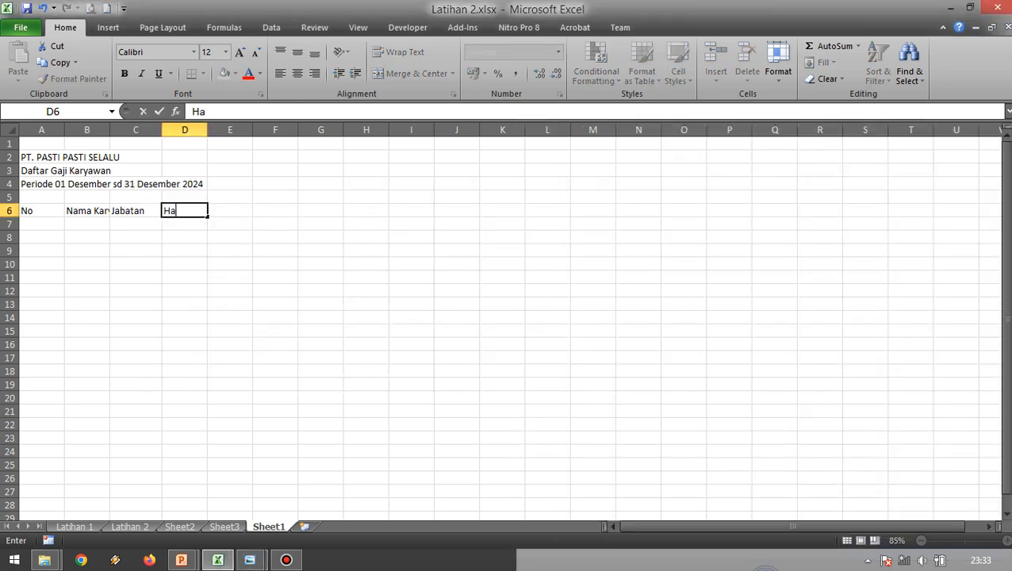
type("ri Kerja")
key("Tab")
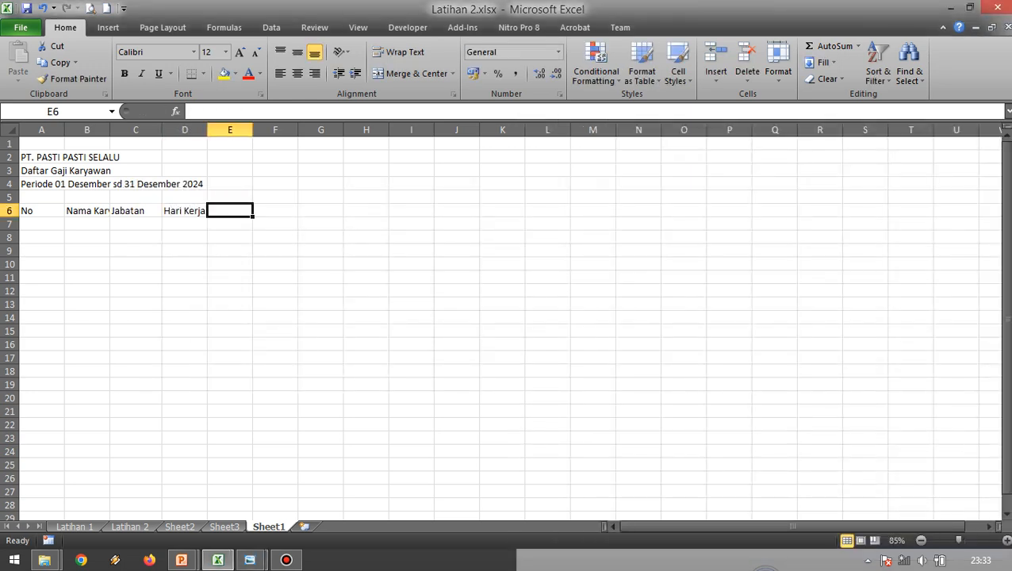
Enter "Uang Makan" as the column header in cell E6, following the reference image.
key("alt+Tab")
key("alt+Tab")
type("Uang Makan")
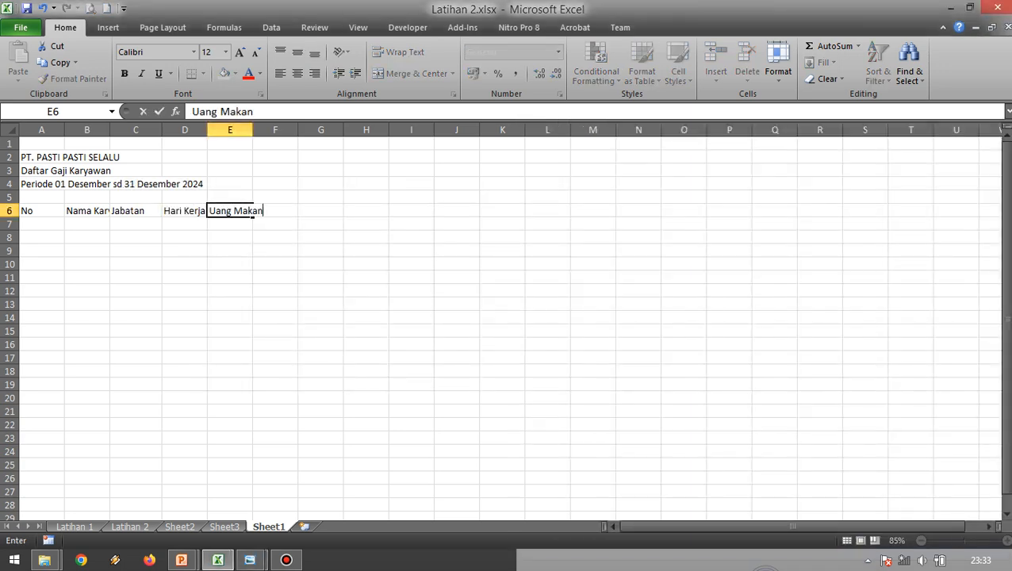
key("Tab")
Check the reference image and extend the header in E6 to "Uang Makan / Hari".
key("alt+Tab")
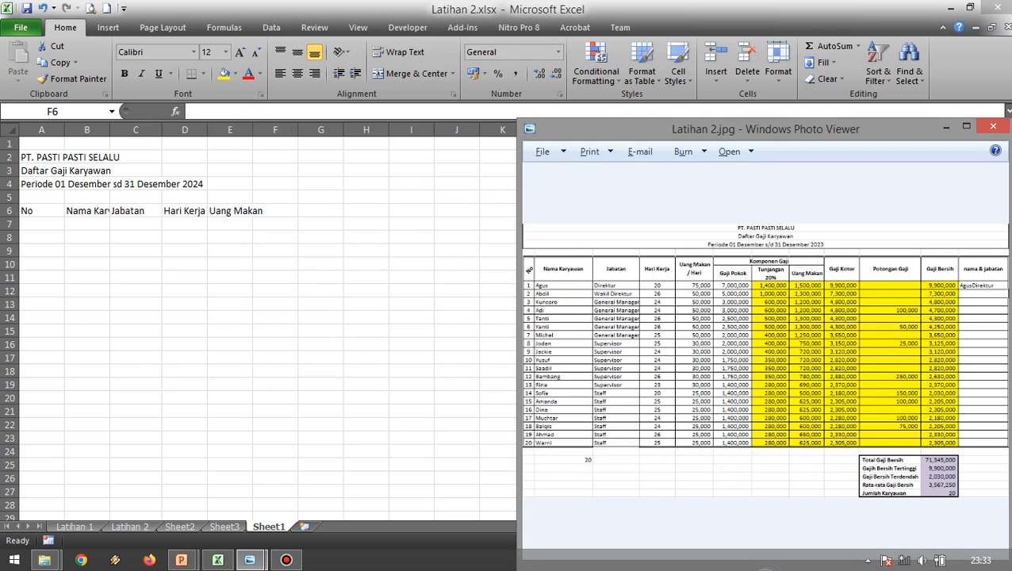
key("alt+Tab")
key("Left")
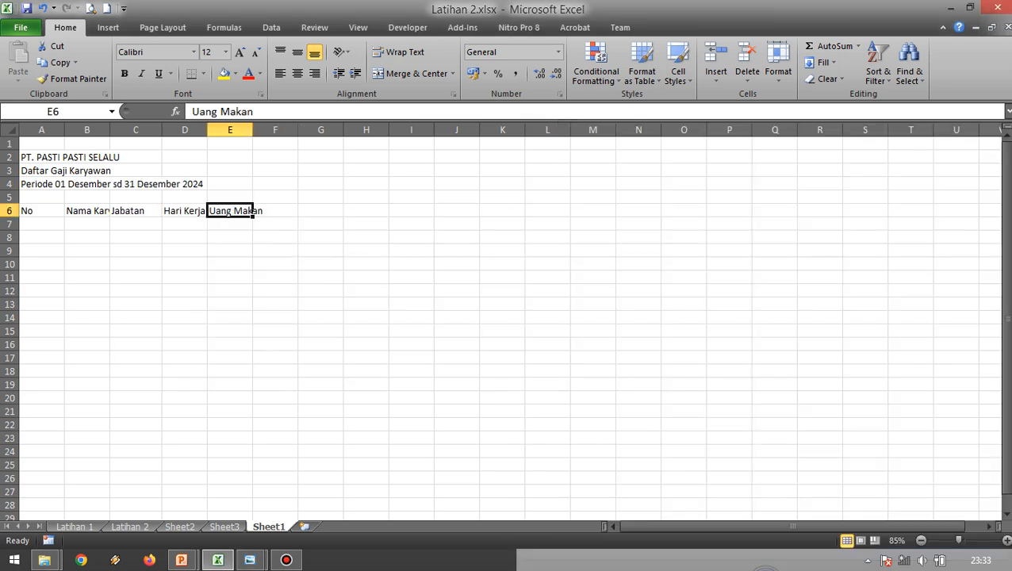
key("F2")
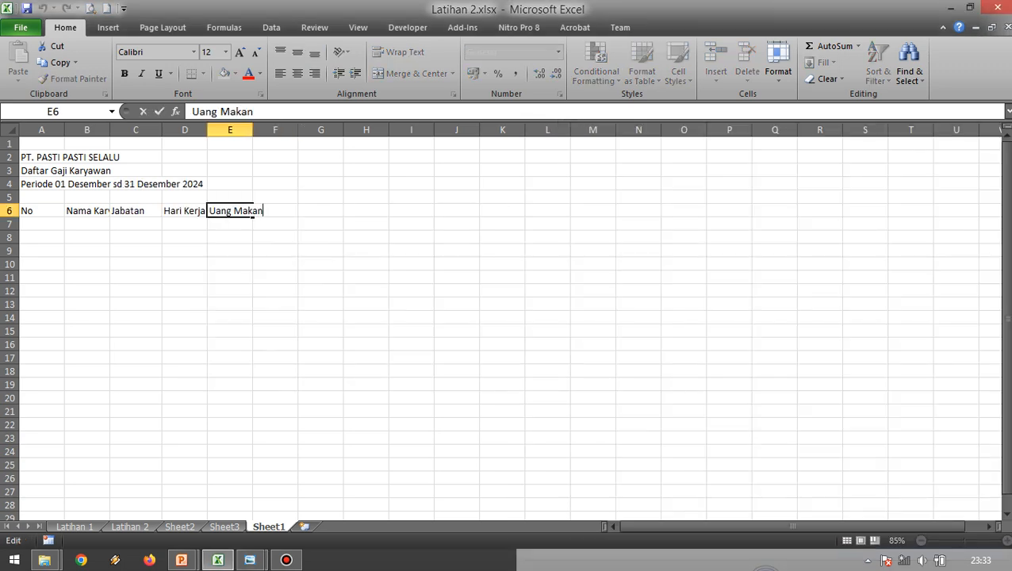
type("/ Hari")
key("Return")
key("Up")
key("Right")
Enter the column header "Gaji Pokok" in cell F6, following the reference image.
key("alt+Tab")
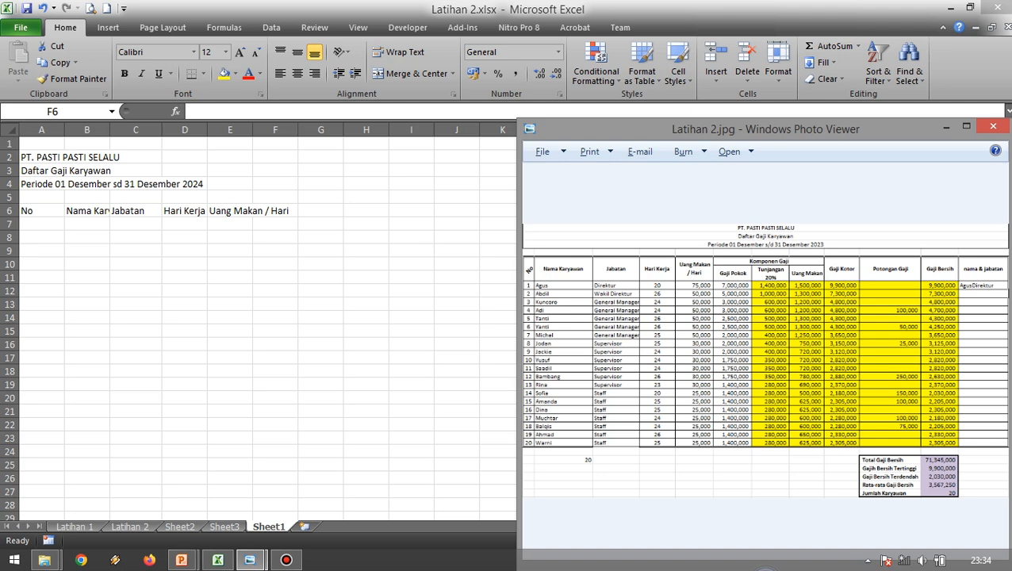
key("alt+Tab")
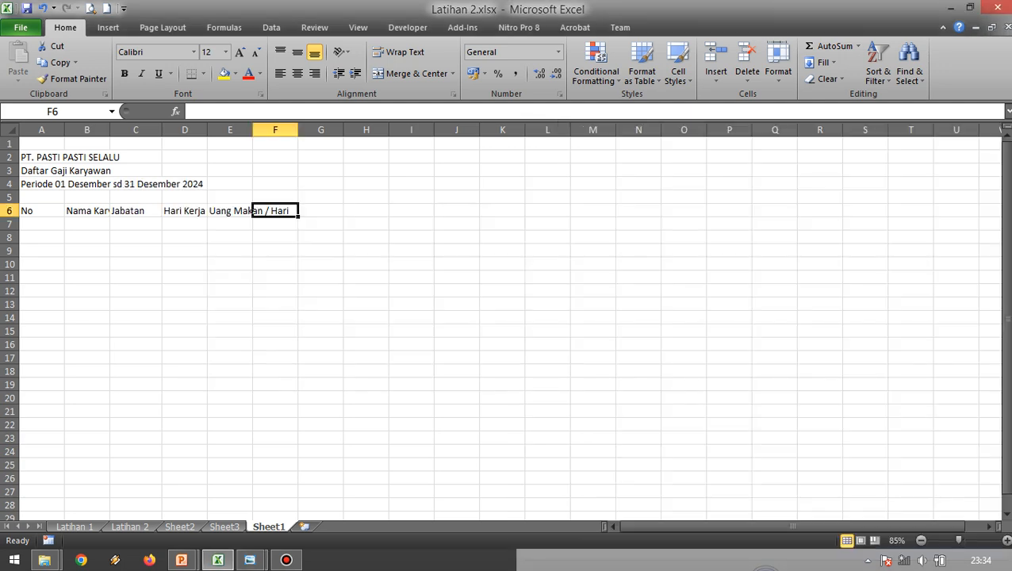
type("Gaji Pokok")
key("Tab")
Enter the column header "Tunjangan 20%" in cell G6, following the reference image.
key("alt+Tab")
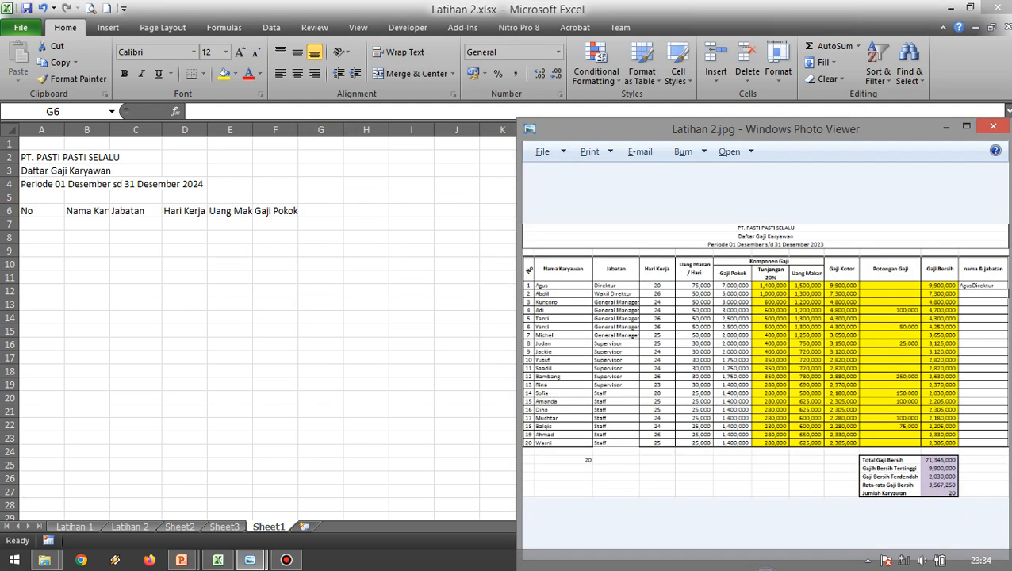
key("alt+Tab")
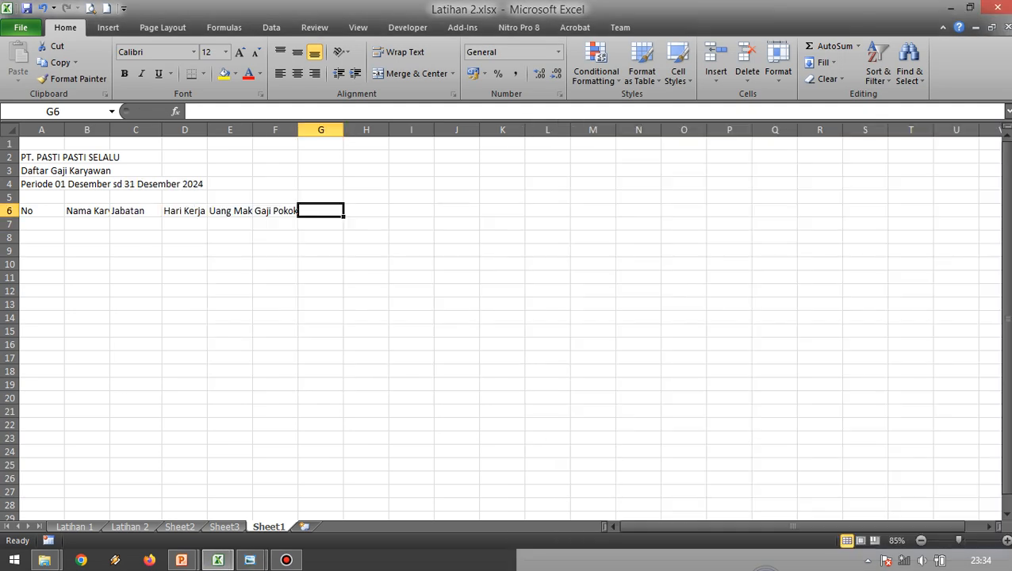
type("Tunjangan 20")
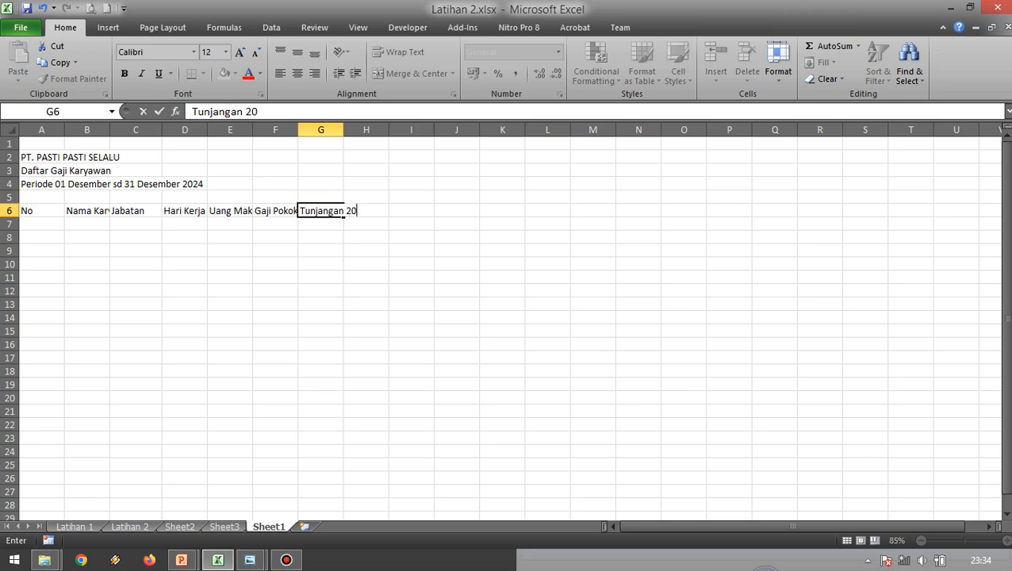
type("%")
key("Return")
key("Return")
Enter the column header "Uang Makan" in cell H6, following the reference image.
key("alt+Tab")
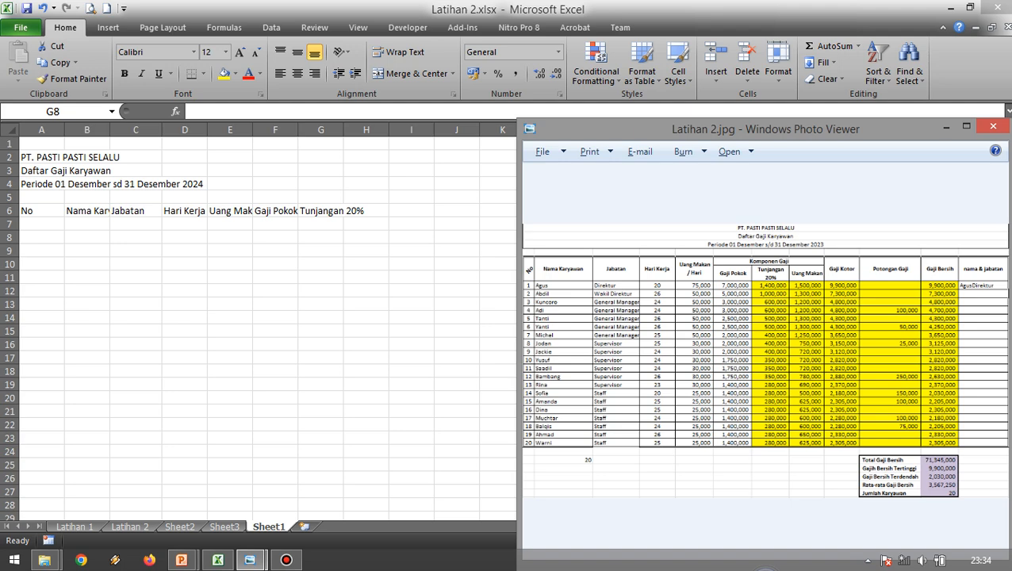
key("alt+Tab")
key("Up")
key("Up")
key("Right")
type("Uang Makan")
key("Return")
key("Up")
Enter the column header "Gaji Kotor" in cell I6, following the reference image.
key("alt+Tab")
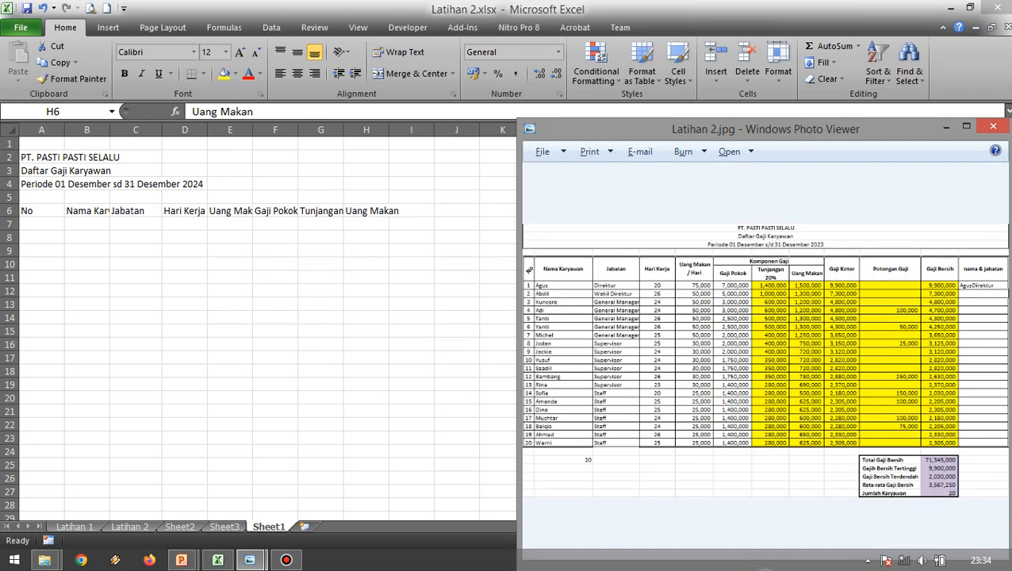
key("alt+Tab")
key("Right")
type("Ga")
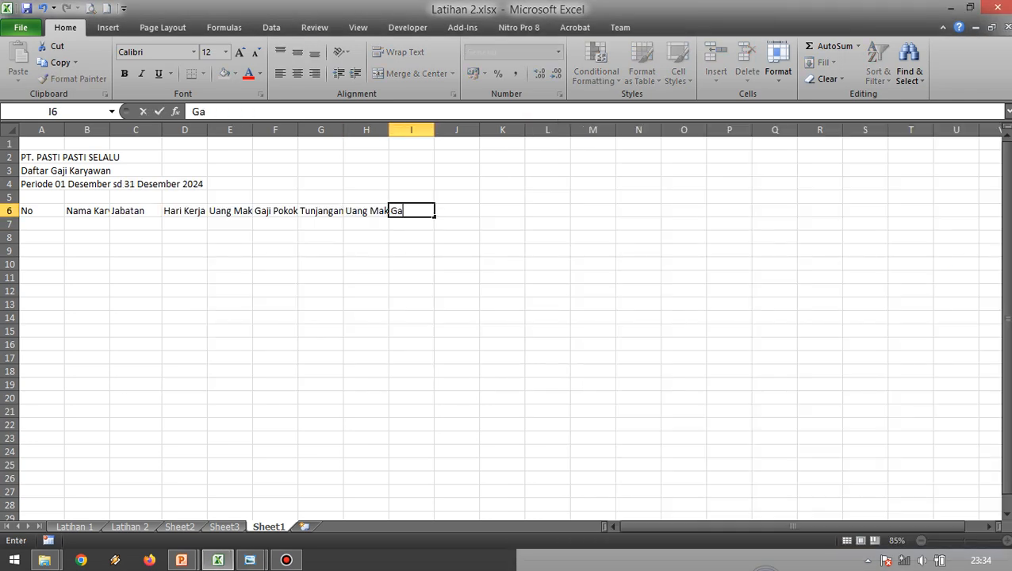
type("ji Kotor")
key("Tab")
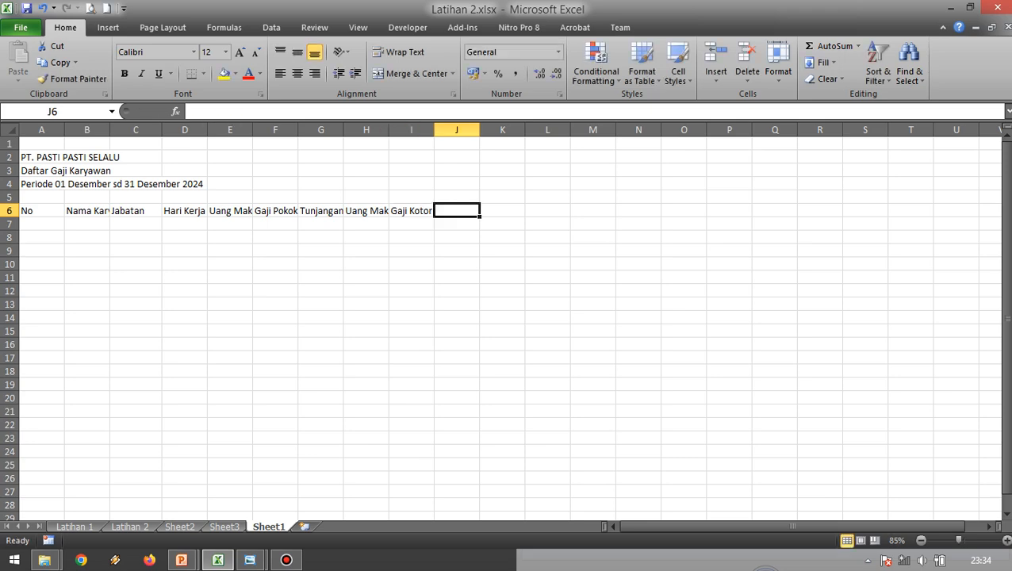
Enter the column header "Potongan Gaji" in cell J6, following the reference image.
key("alt+Tab")
key("alt+Tab")
type("Potongan Gaji")
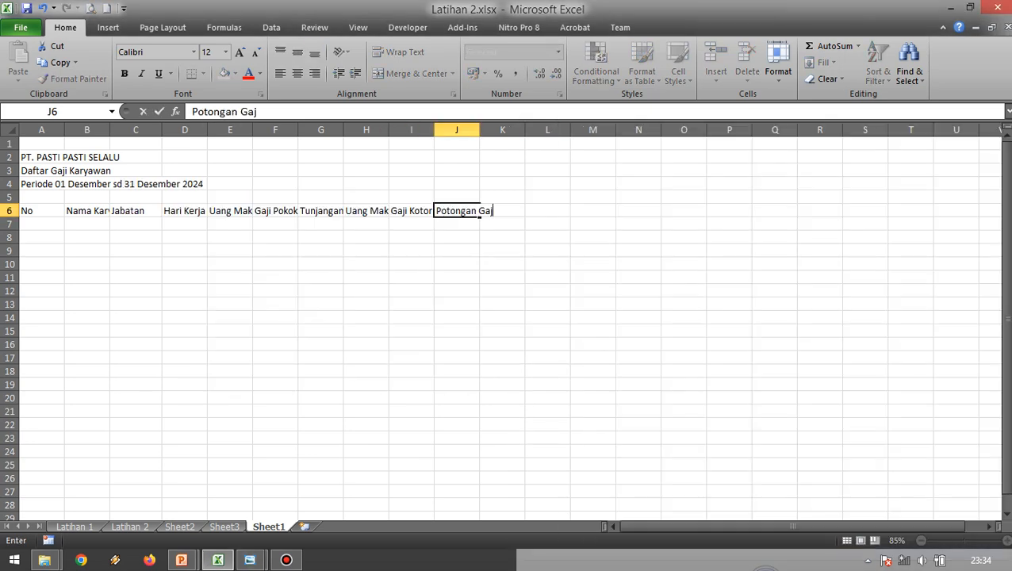
key("Tab")
Enter the column header "Gaji Bersih" in cell K6, following the reference image.
key("alt+Tab")
key("alt+Tab")
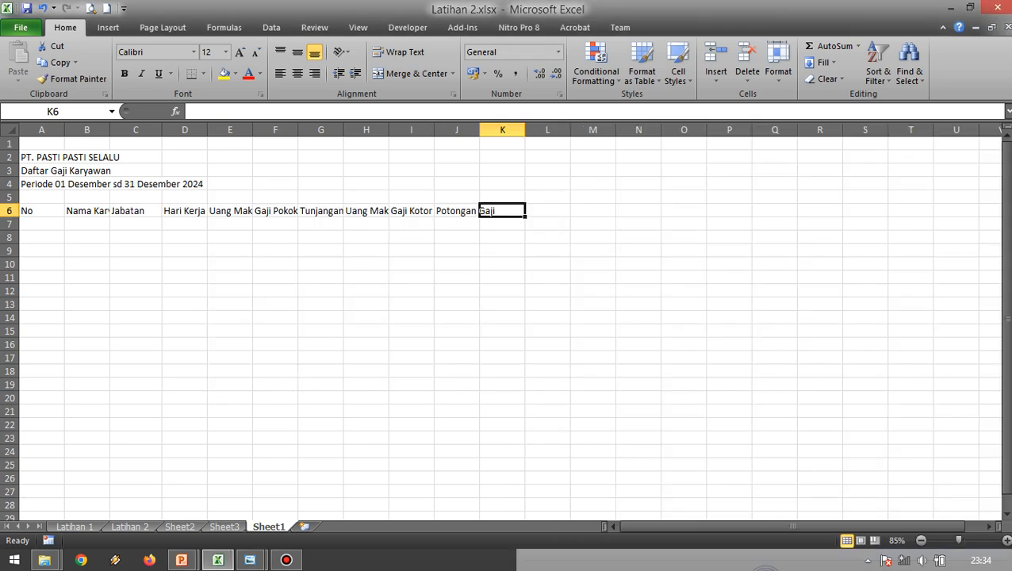
type("Gahi Be")
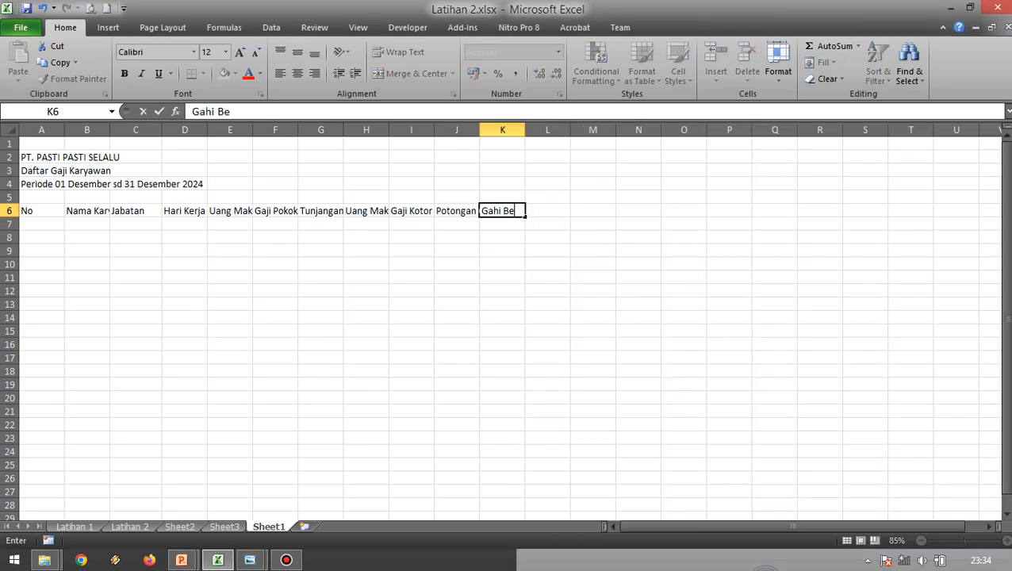
key("BackSpace")
key("BackSpace")
key("BackSpace")
key("BackSpace")
type("ji Bersih")
Enter the last column header "Nama & Jabatan" in cell L6, following the reference image.
key("alt+Tab")
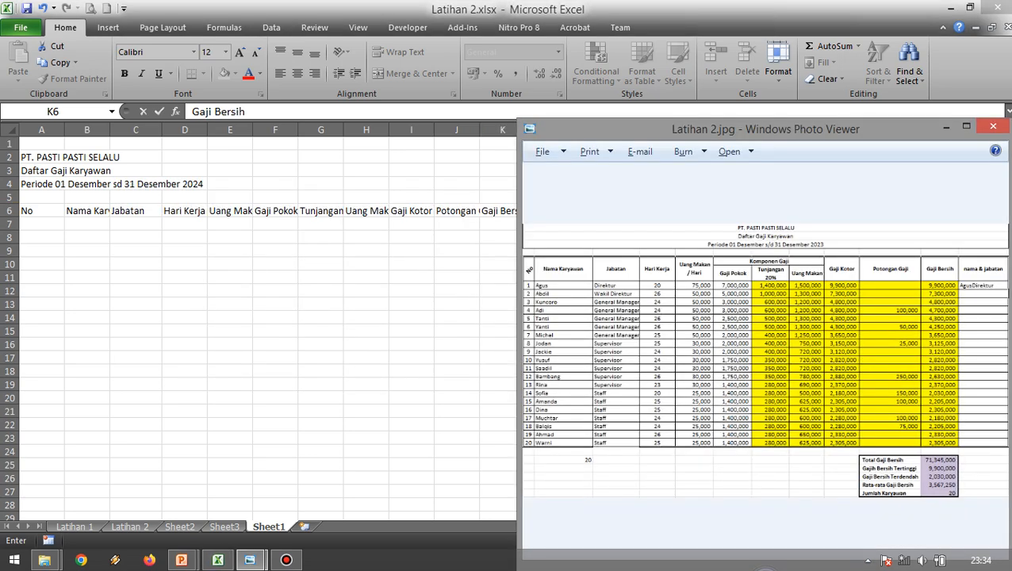
key("alt+Tab")
key("Tab")
type("Nama")
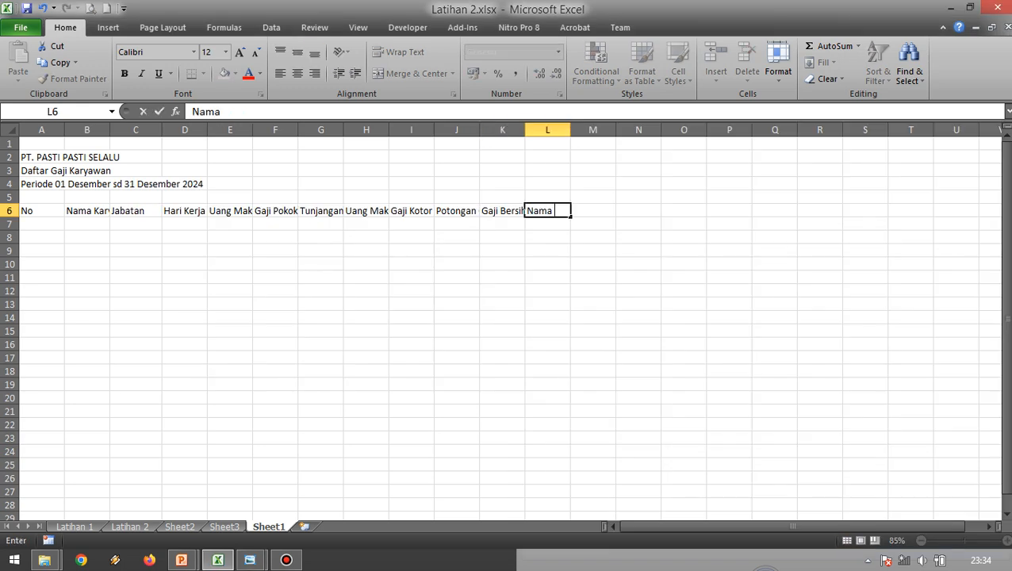
type(" & Jabatan")
key("Return")
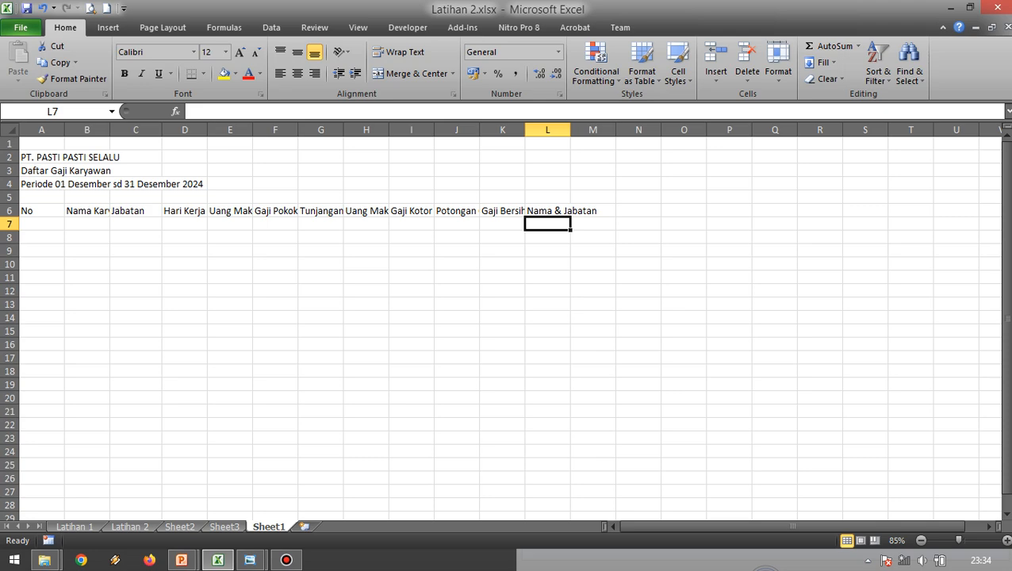
Compare the header row A6:L6 with the Latihan 2.jpg reference image and check how the headers fit their columns.
left_click(87, 250)
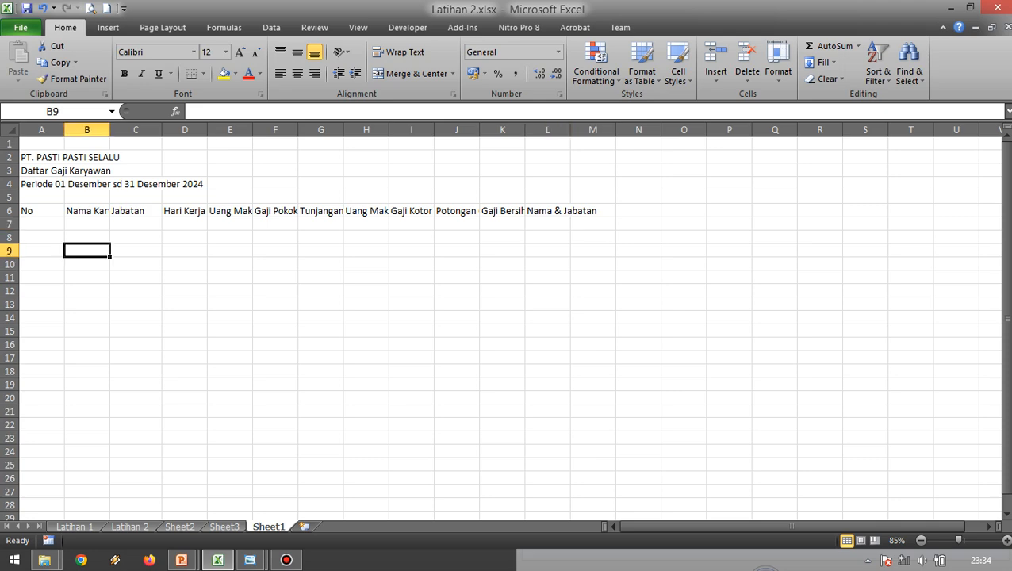
left_click(41, 211)
left_click_drag(230, 316, 230, 305)
left_click(42, 211)
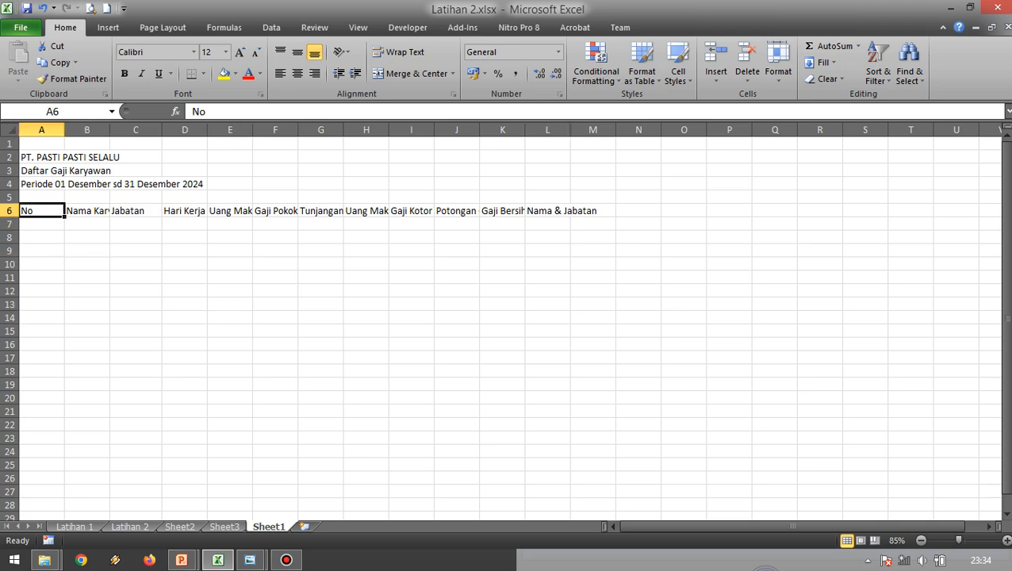
key("alt+Tab")
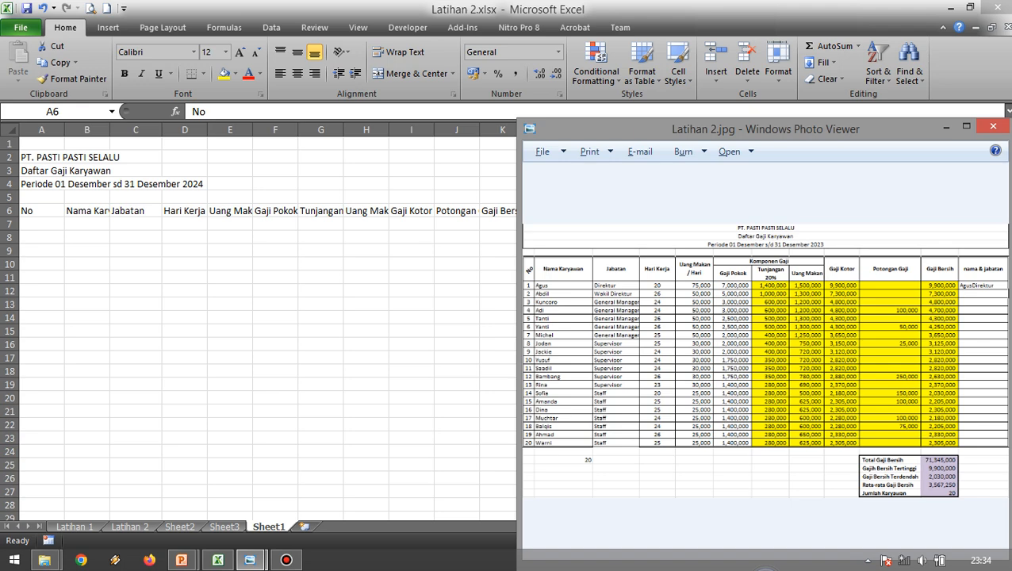
key("alt+Tab")
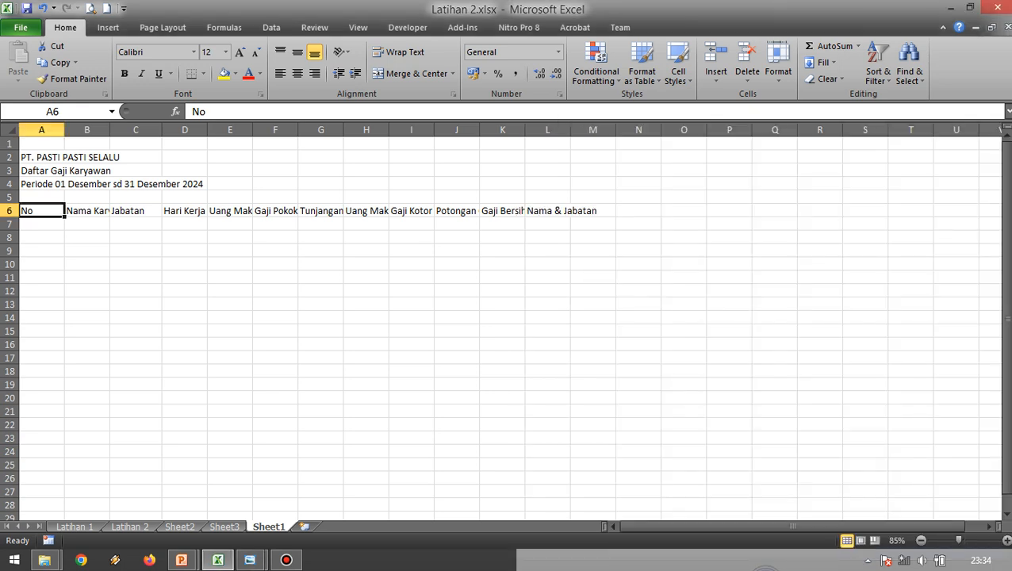
key("alt+Tab")
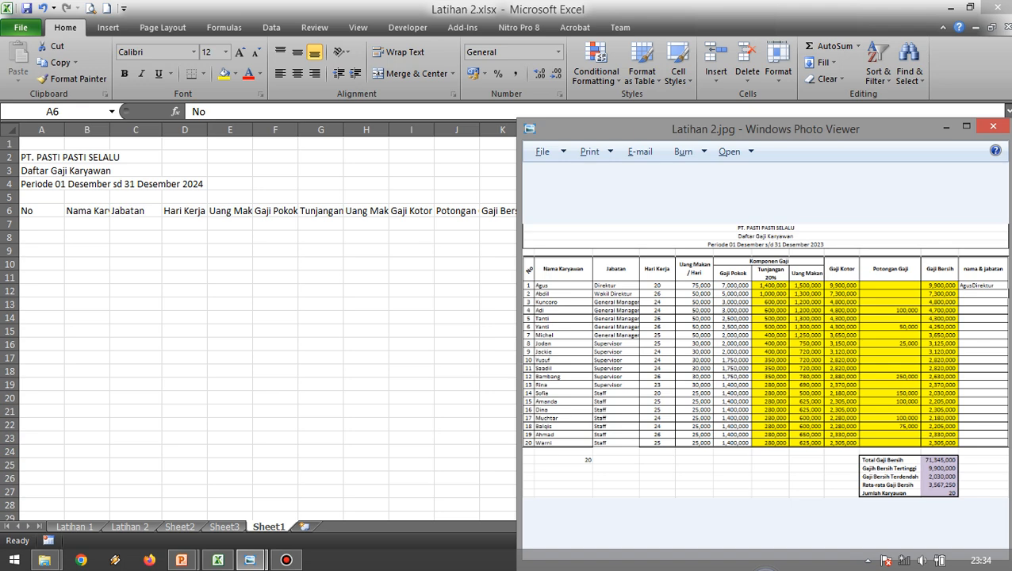
key("alt+Tab")
left_click(185, 277)
left_click_drag(41, 211, 547, 211)
left_click(320, 277)
left_click(41, 211)
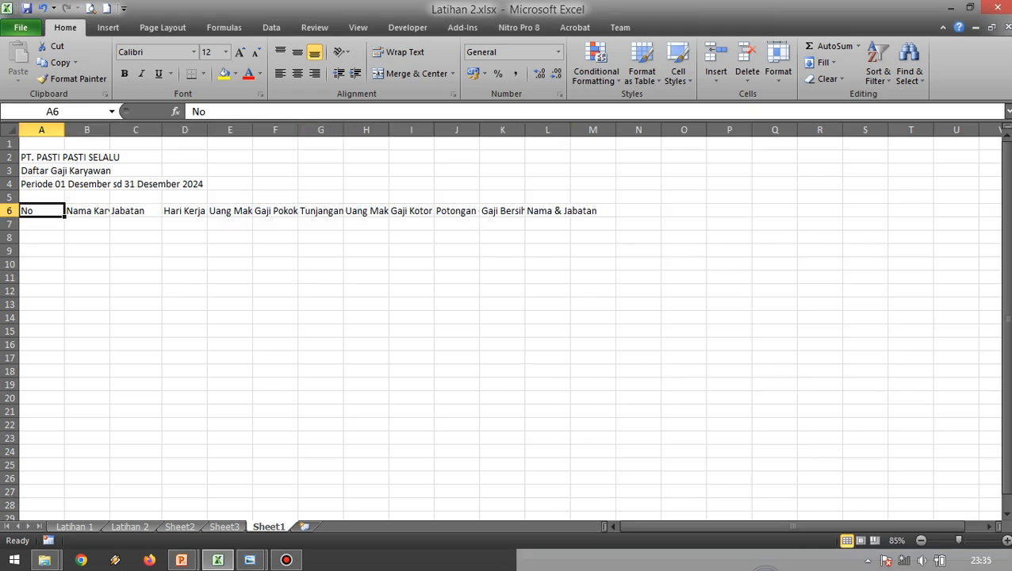
left_click(87, 211)
left_click(87, 291)
left_click(87, 211)
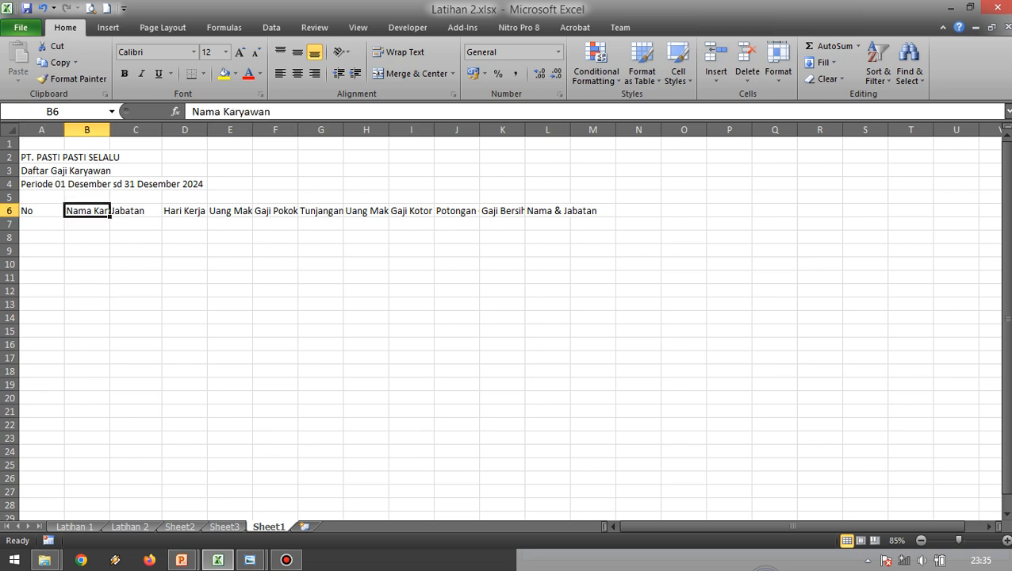
left_click(135, 211)
left_click(185, 211)
left_click(135, 251)
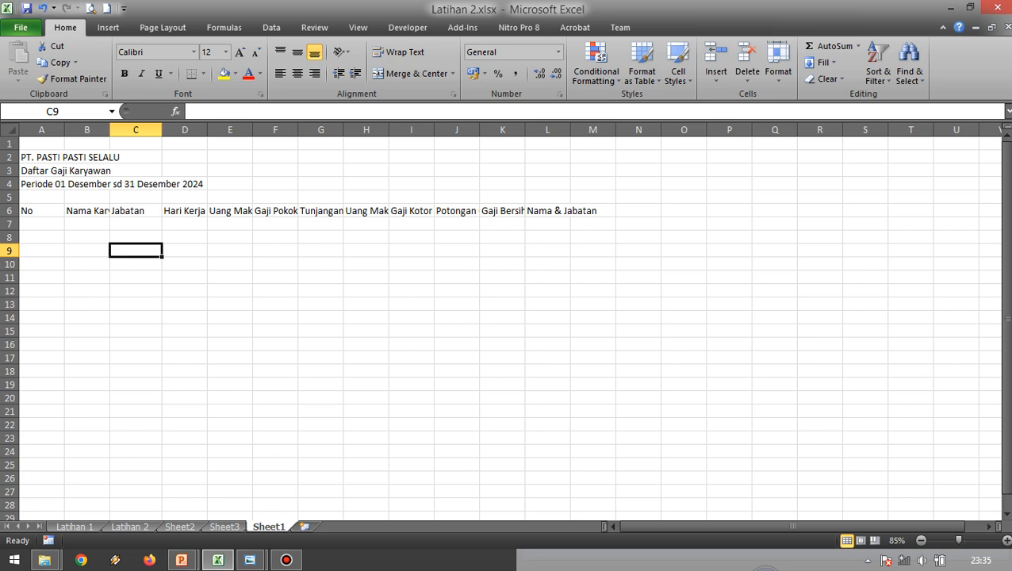
Adjust the widths of columns A to L individually to fit the headers in row 6.
left_click_drag(65, 129, 806, 129)
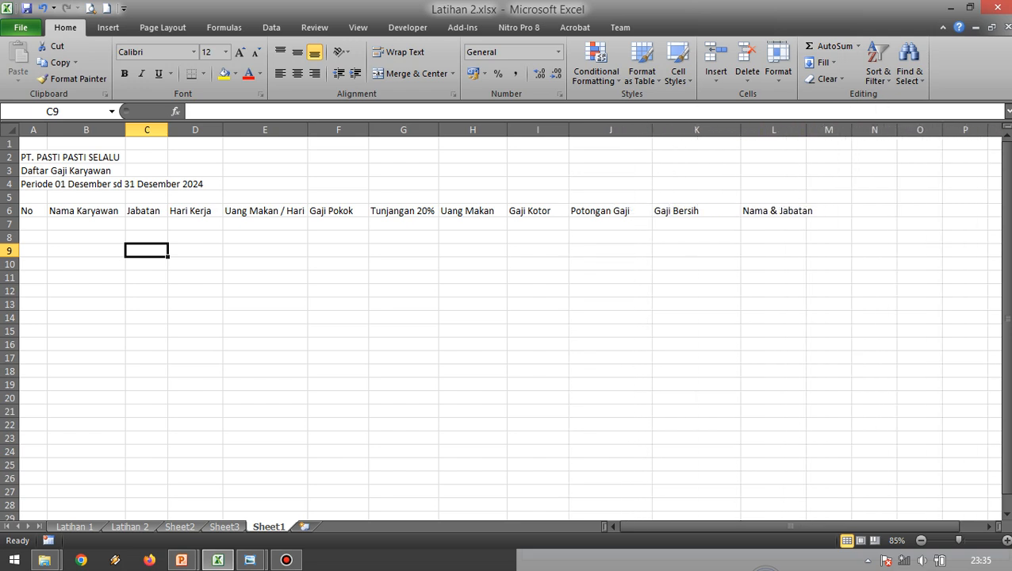
left_click(697, 211)
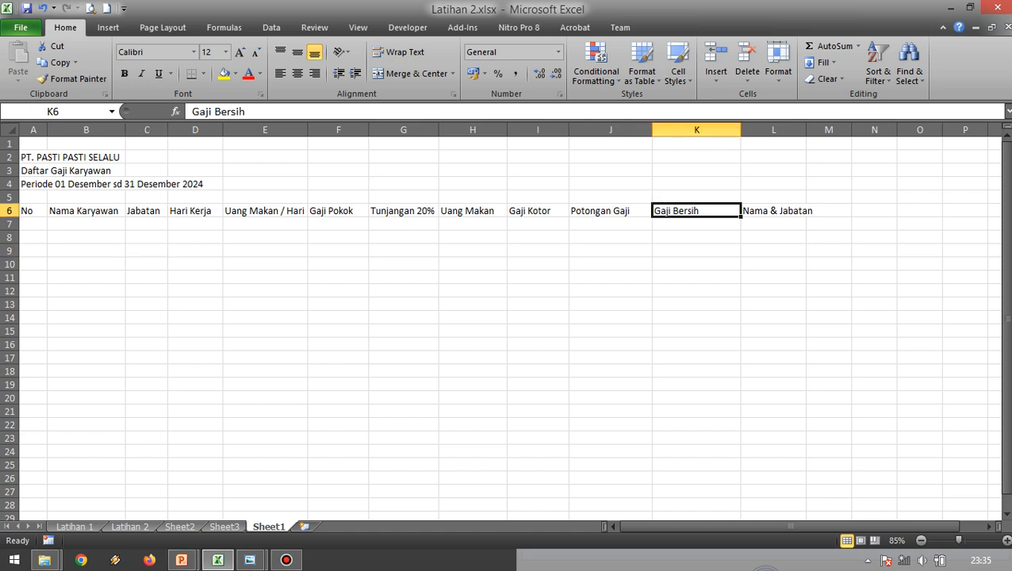
left_click_drag(27, 211, 778, 211)
left_click(403, 304)
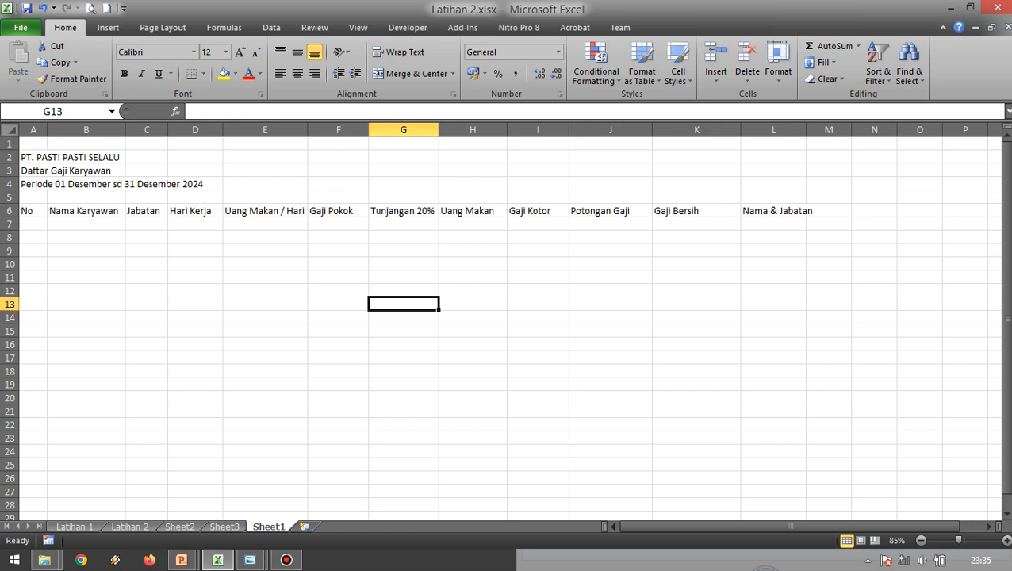
AutoFit the widths of all columns in the sheet to their contents at once.
left_click(8, 129)
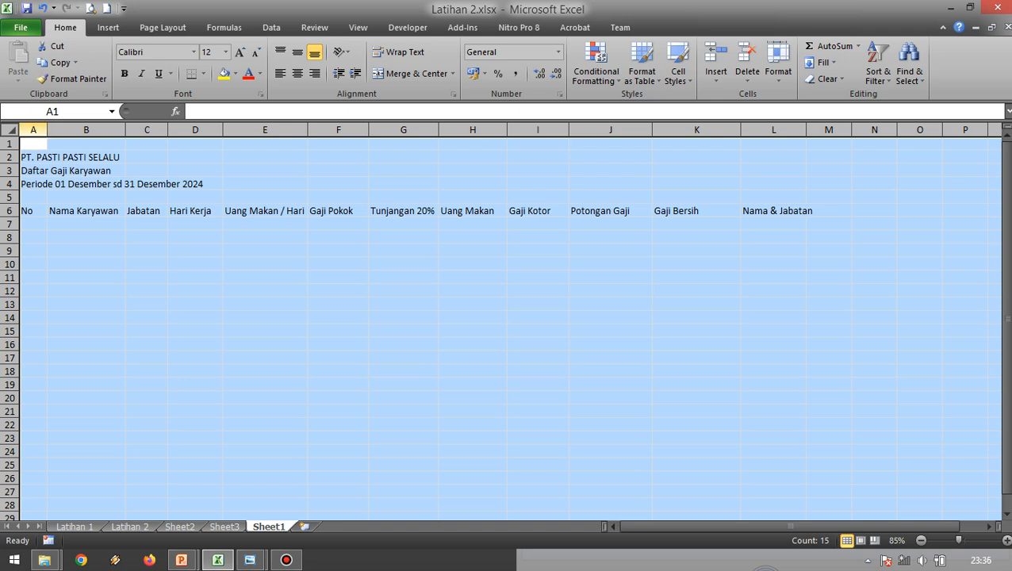
double_click(47, 129)
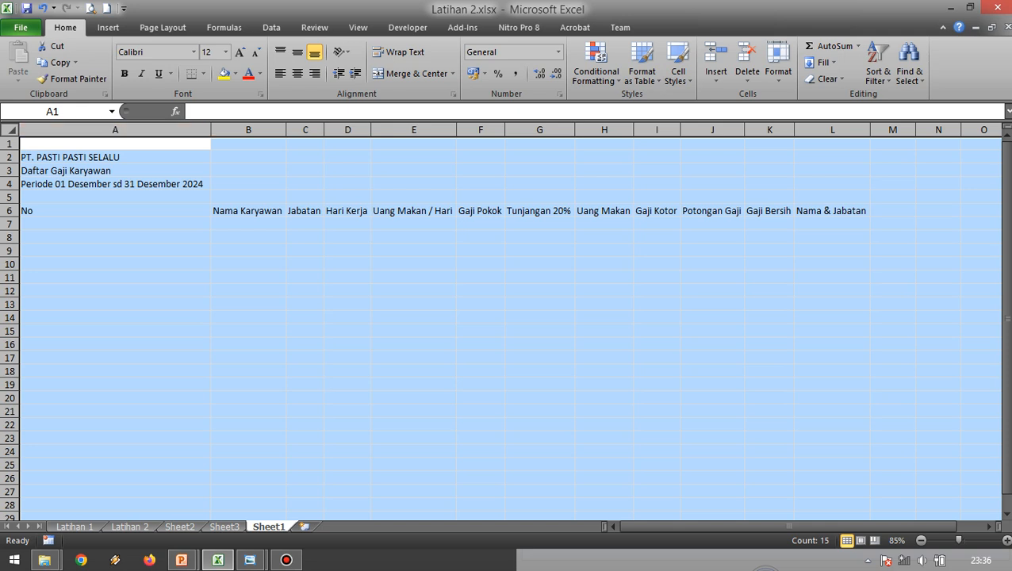
left_click(248, 237)
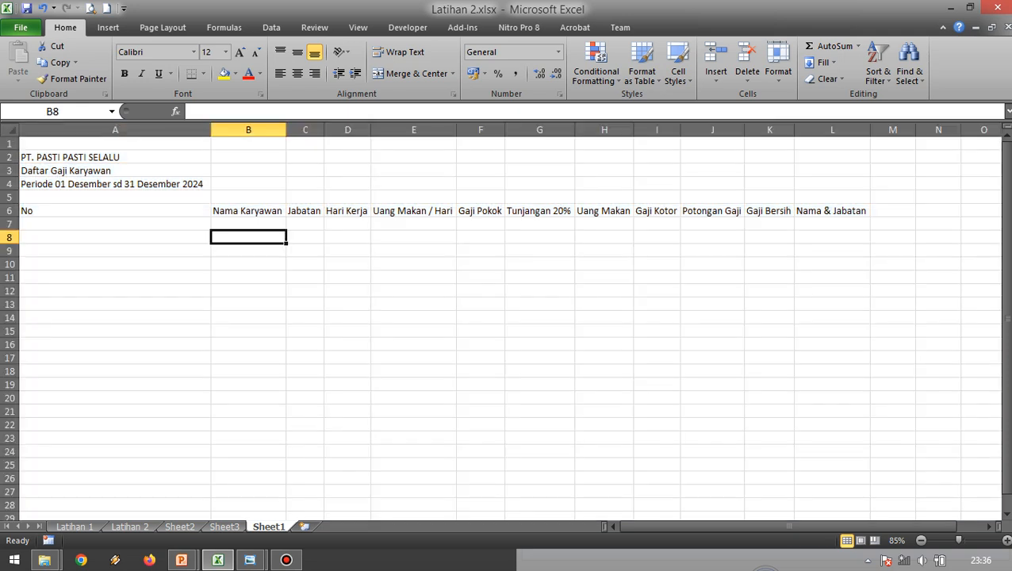
Narrow column A to fit the "No" header in A6, letting the title lines in A2:A4 overflow into neighbouring columns.
left_click(115, 211)
left_click(115, 251)
left_click(115, 210)
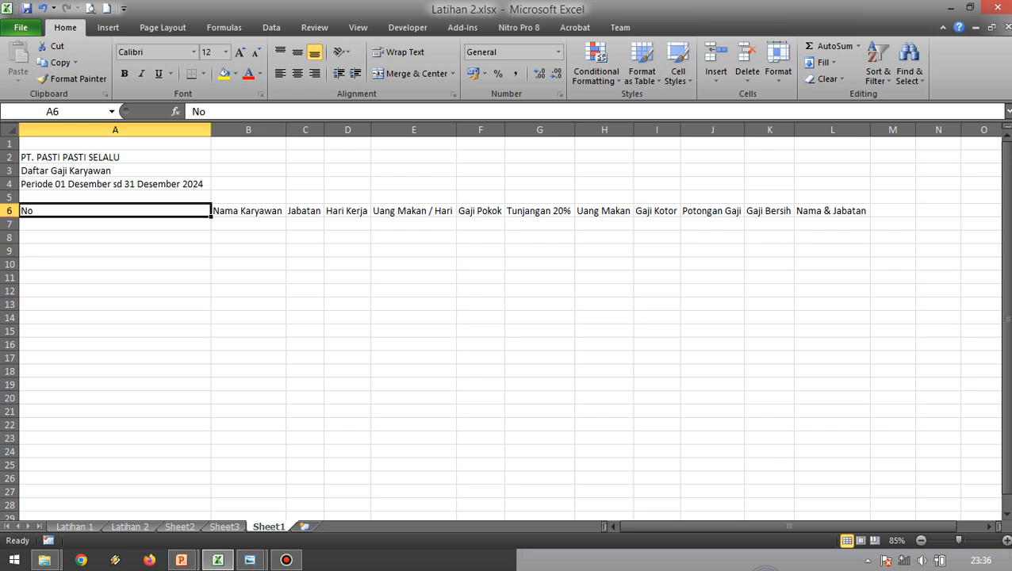
left_click_drag(115, 184, 115, 157)
left_click(115, 211)
left_click(115, 251)
left_click(115, 211)
left_click_drag(211, 129, 49, 129)
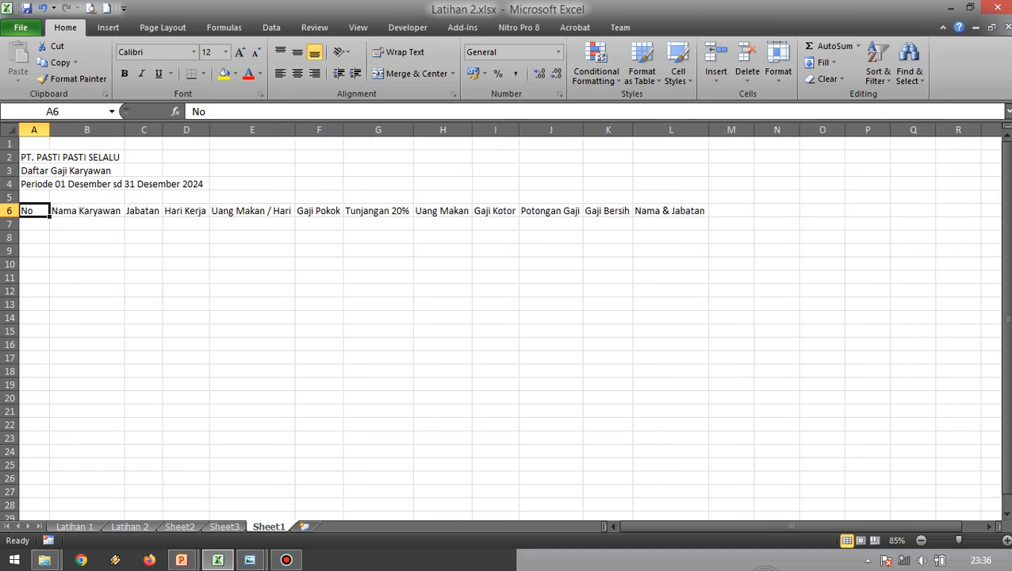
left_click(252, 251)
Move the headers Gaji Pokok, Tunjangan 20% and Uang Makan from F6:H6 down to F7:H7, following the reference image.
key("alt+Tab")
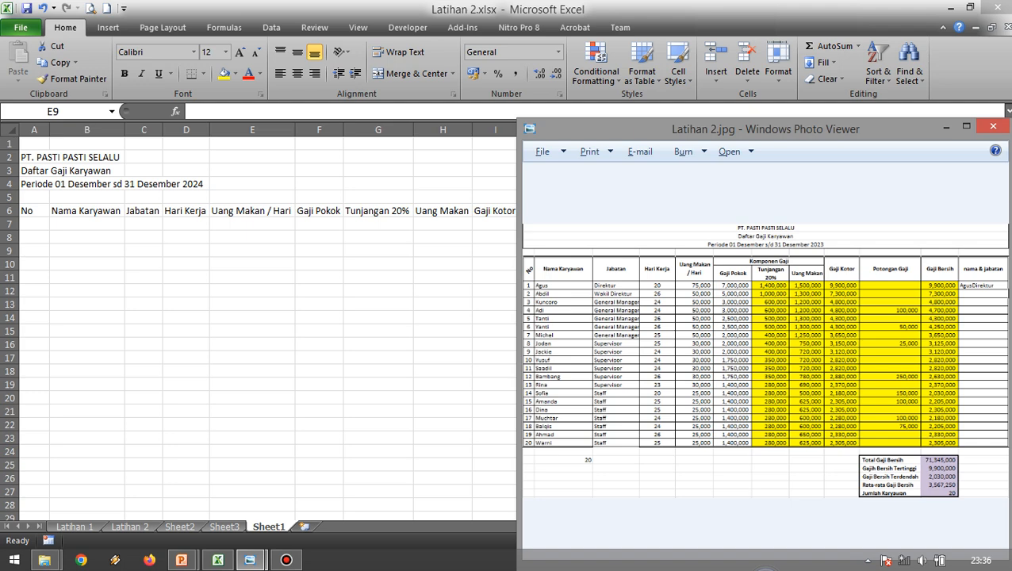
key("alt+Tab")
left_click_drag(317, 210, 443, 210)
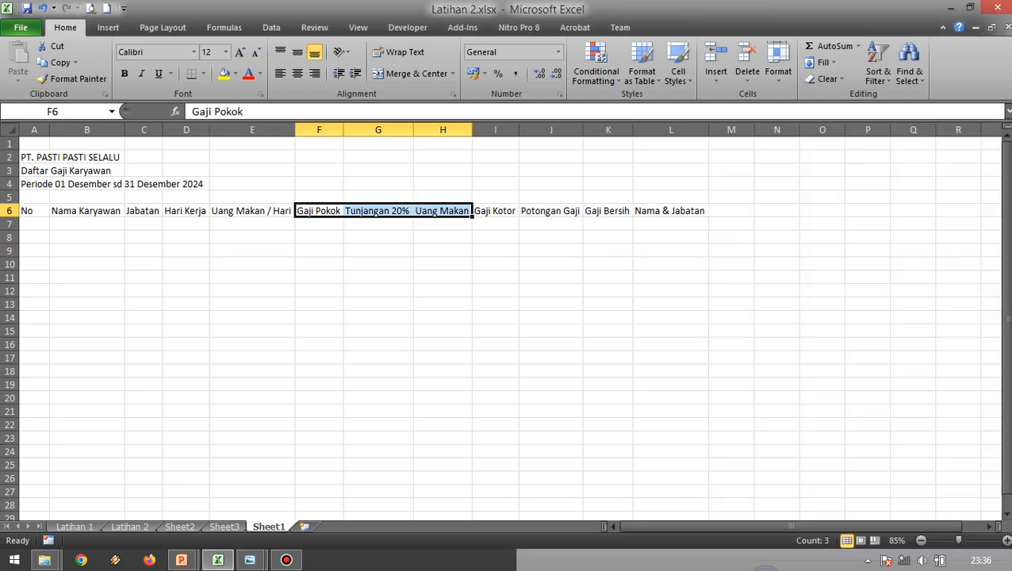
key("ctrl+c")
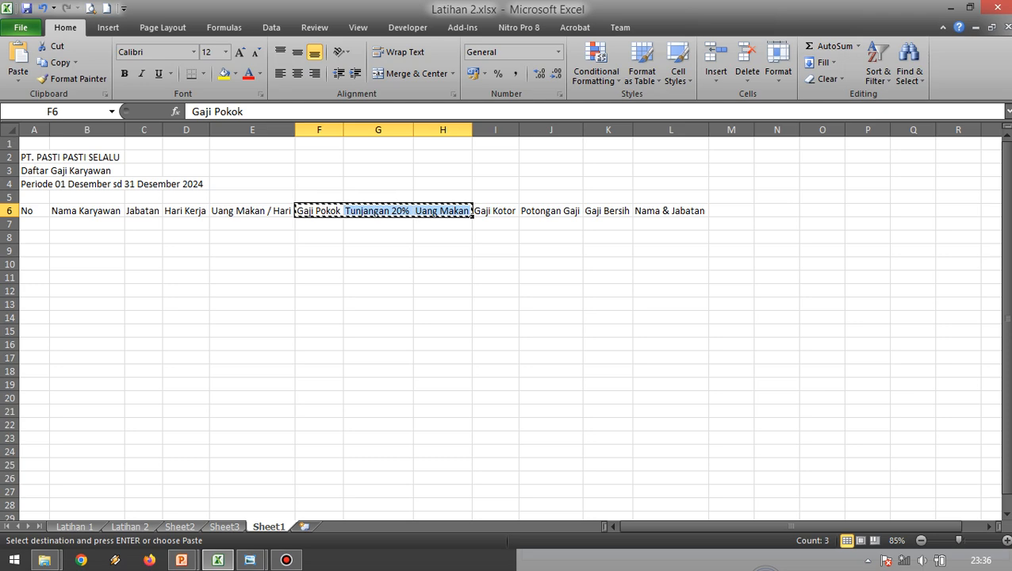
left_click(319, 223)
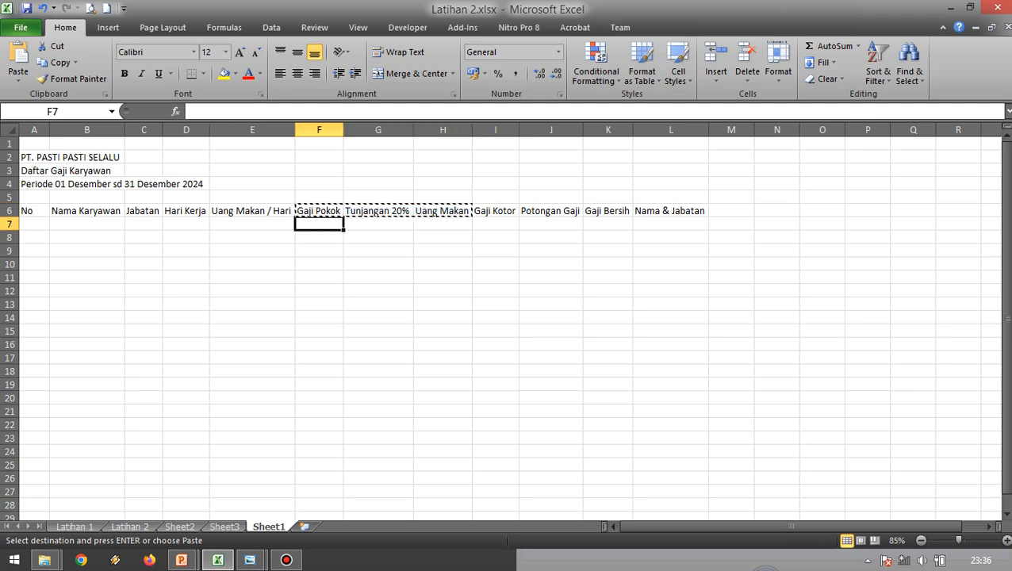
key("Return")
Enter the group header "Komponen Gaji" in cell F6, following the Latihan 2.jpg reference image.
key("alt+Tab")
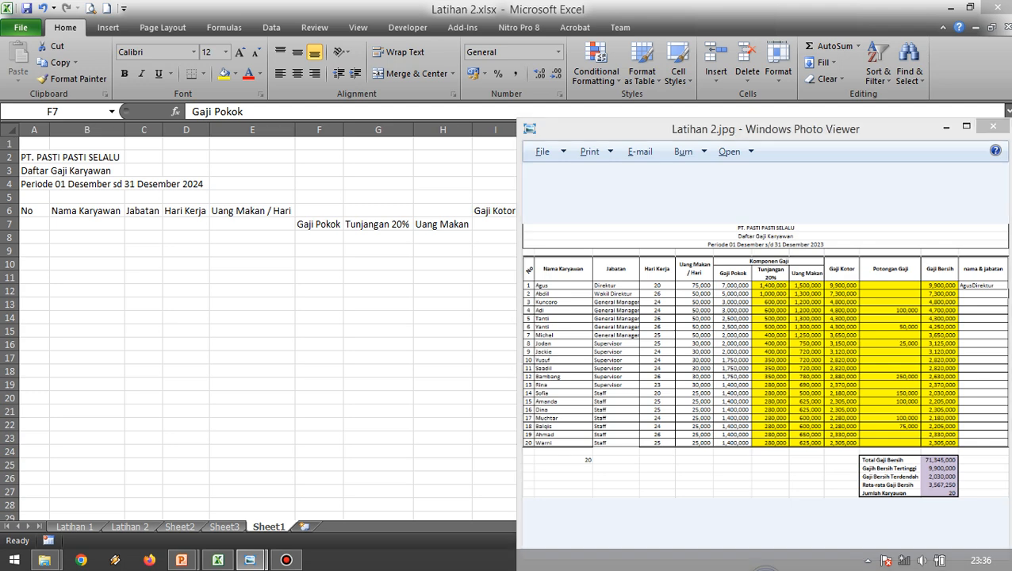
key("alt+Tab")
left_click(319, 210)
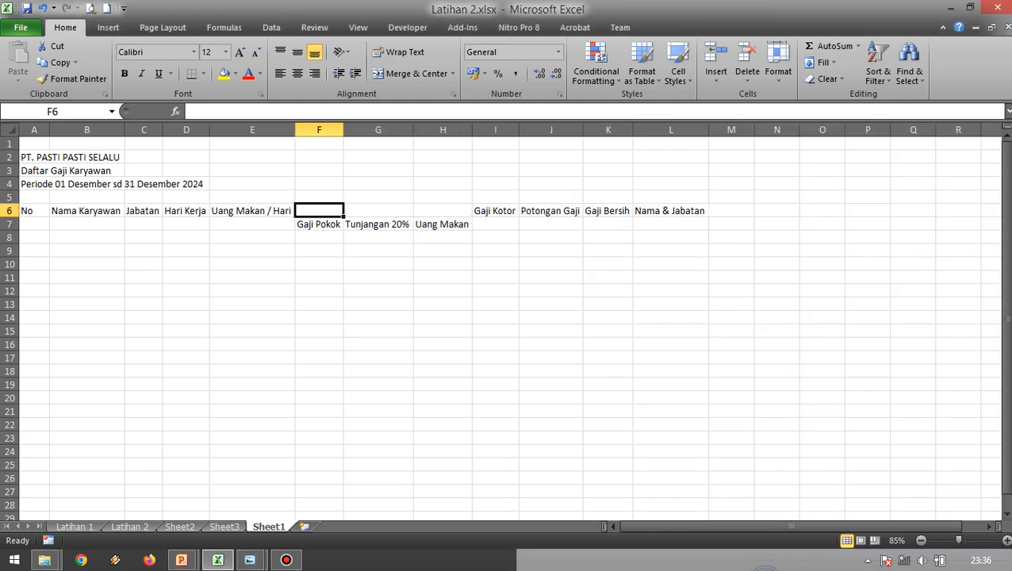
type("Komponen Gaji")
key("Return")
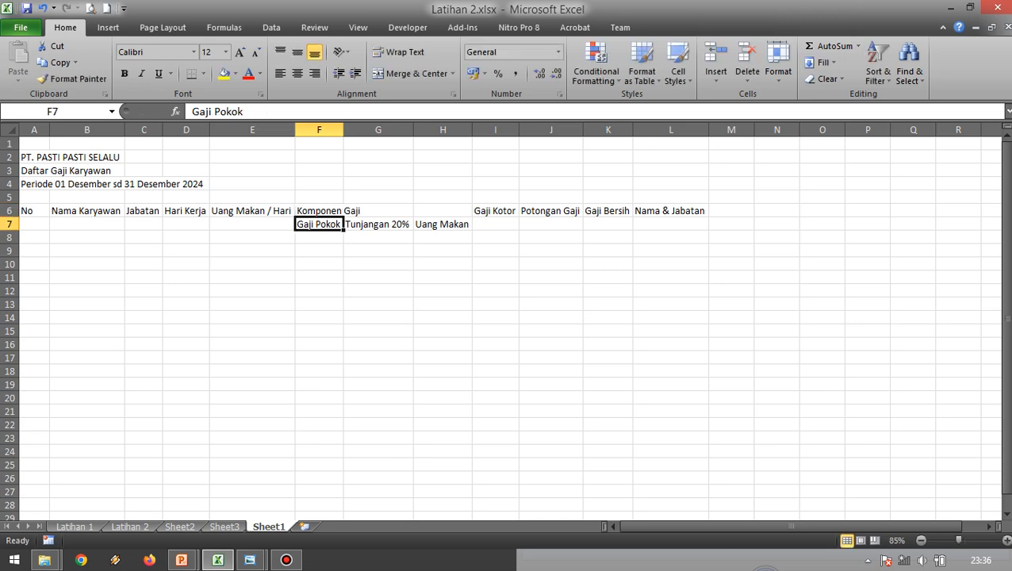
Merge and center the "Komponen Gaji" header across F6:H6.
key("alt+Tab")
key("alt+Tab")
key("Up")
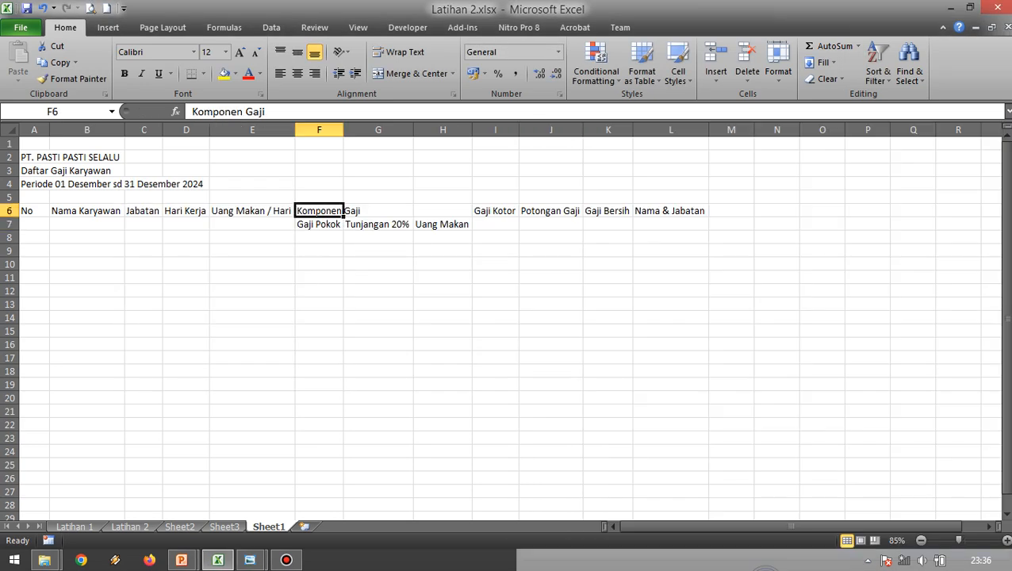
left_click(550, 264)
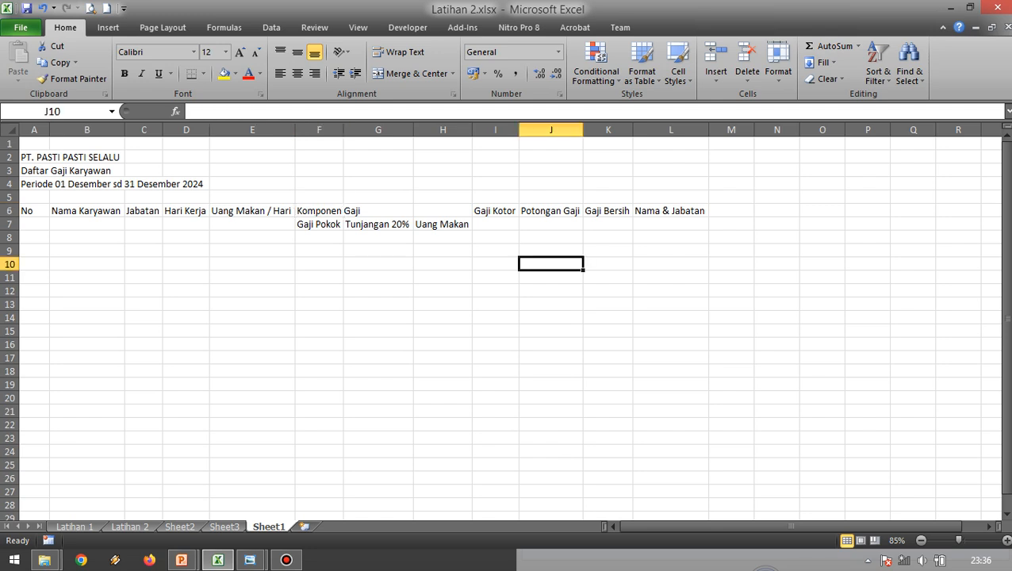
left_click(319, 224)
left_click(319, 211)
left_click(378, 265)
left_click(319, 211)
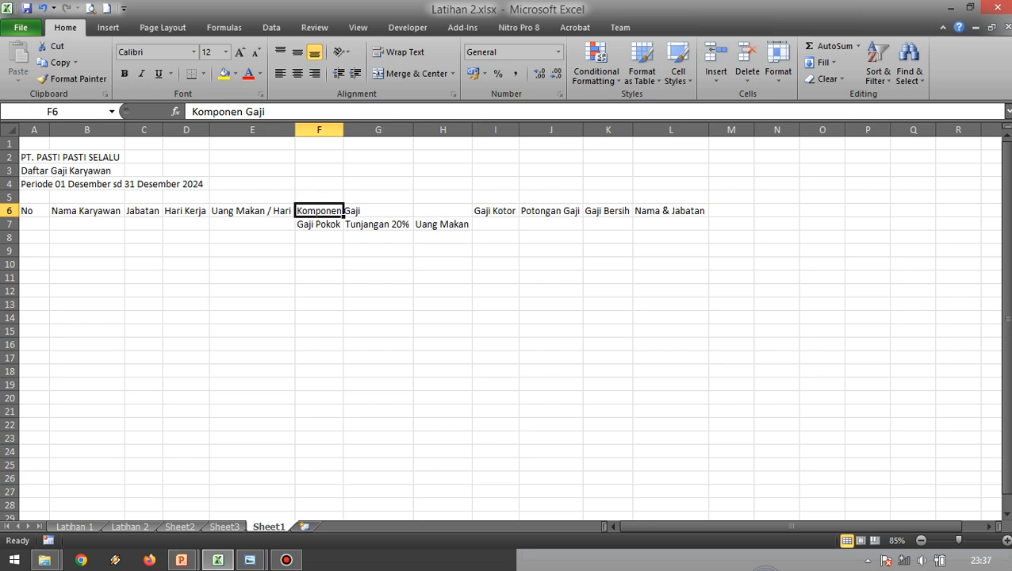
left_click(378, 265)
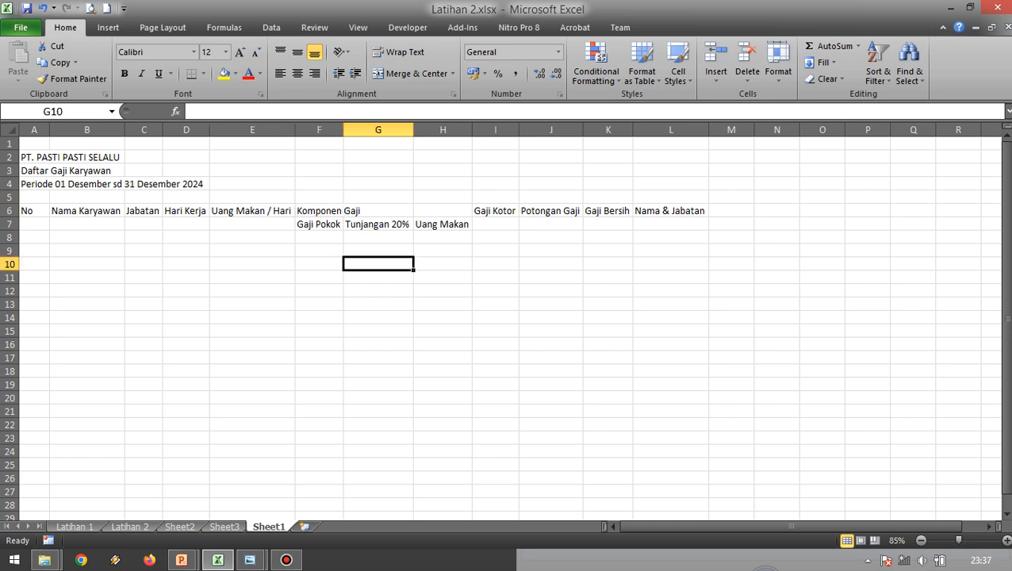
left_click(319, 211)
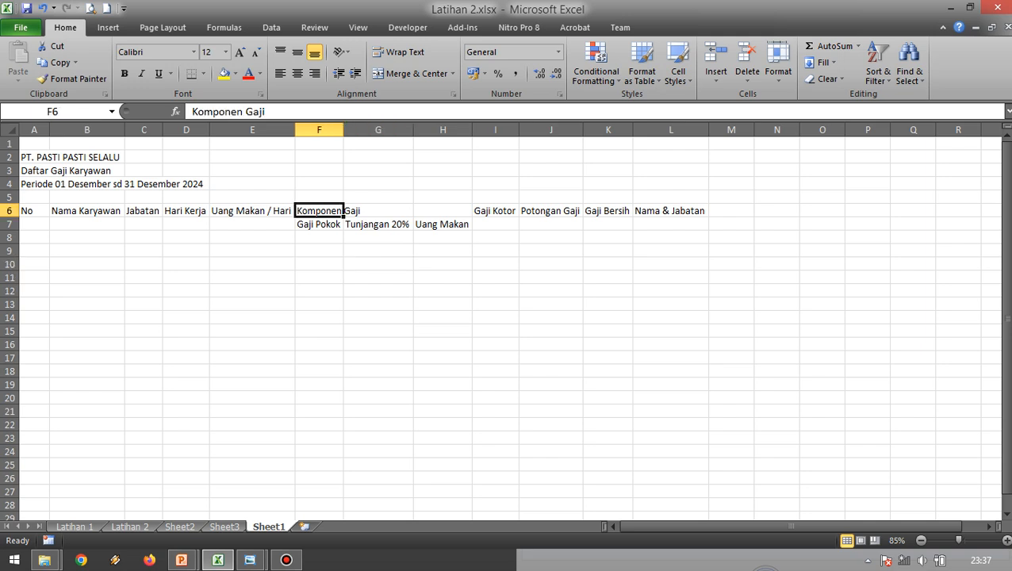
left_click_drag(319, 211, 442, 211)
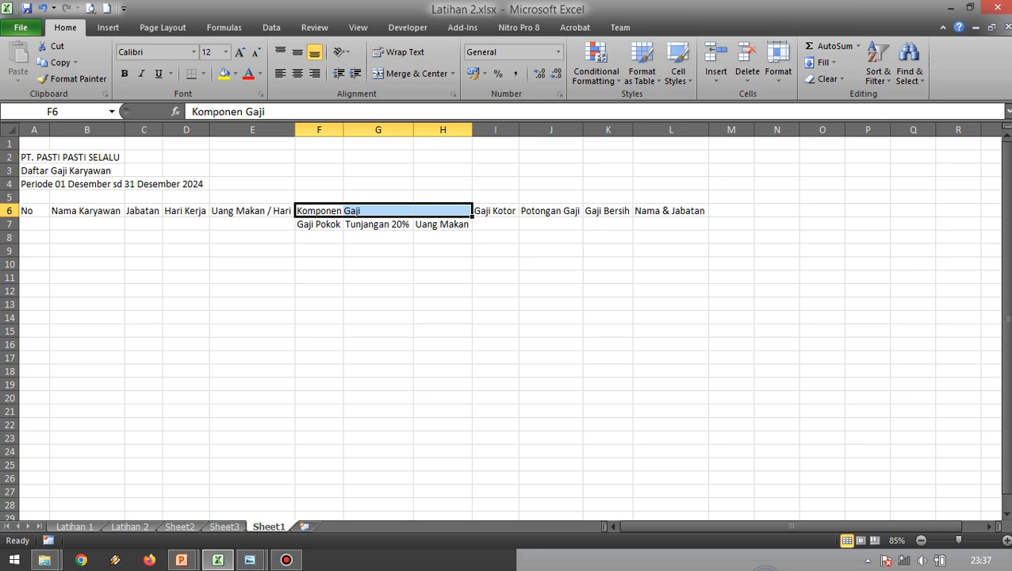
left_click(411, 73)
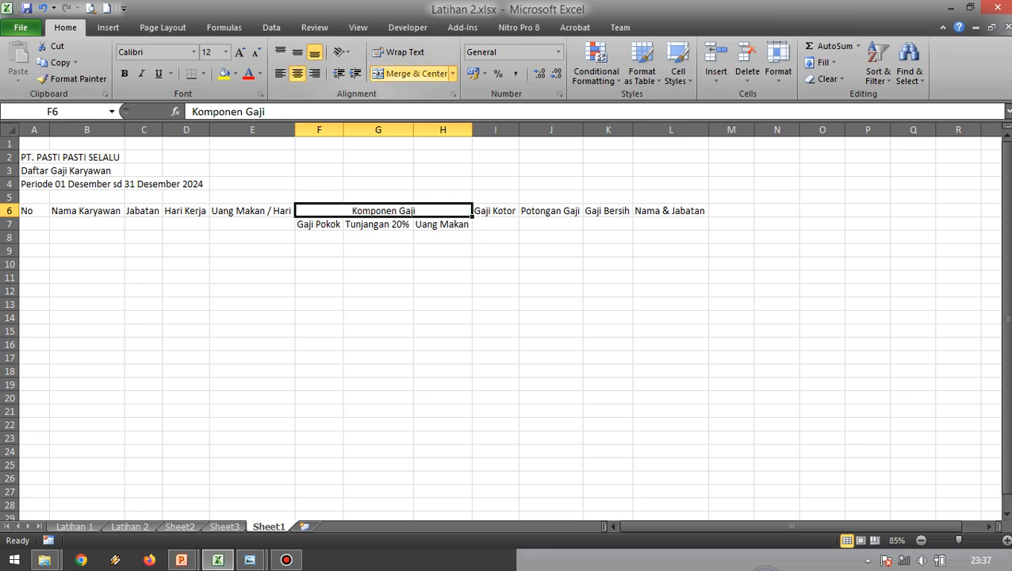
left_click(378, 278)
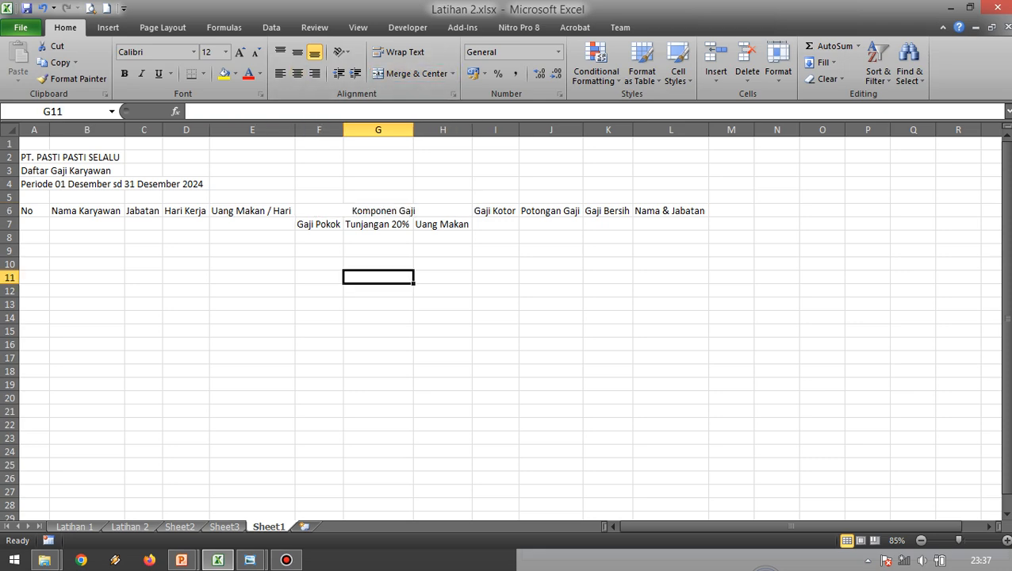
Examine the Latihan 2.jpg reference image to see how its column headers span two rows, comparing them with rows 6 and 7.
left_click(384, 211)
key("alt+Tab")
scroll(776, 361, "up", 2)
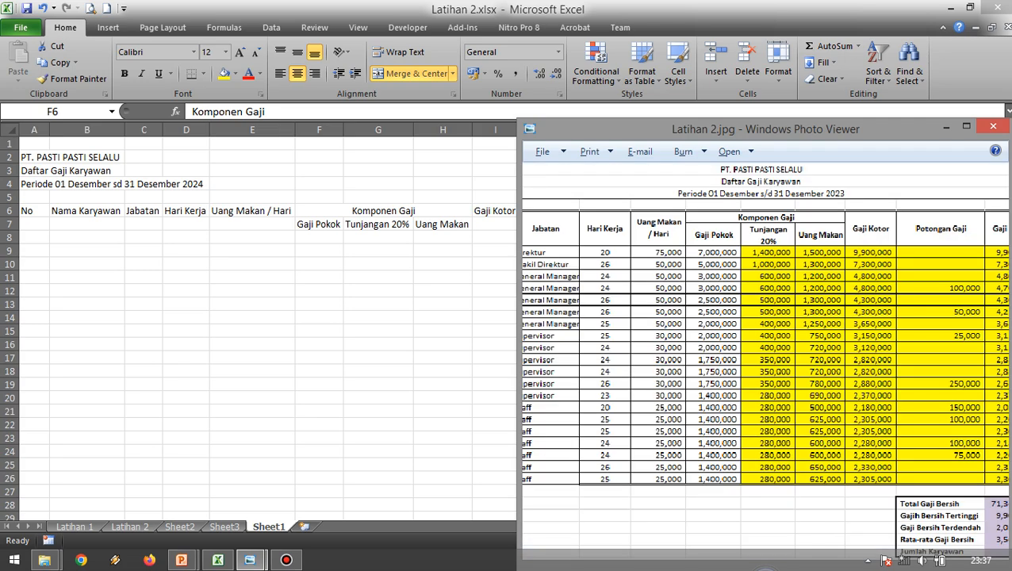
scroll(765, 360, "down", 2)
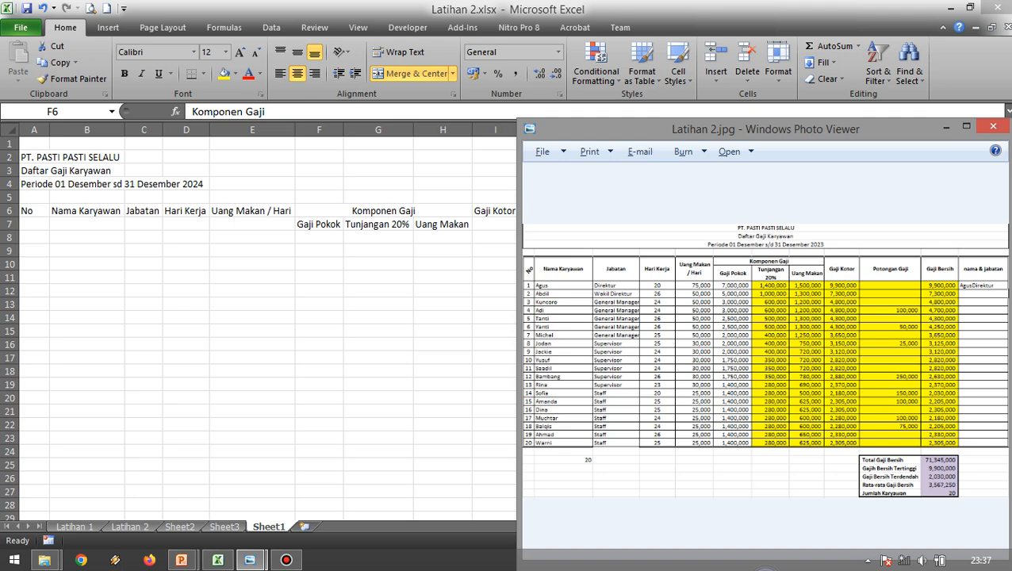
key("alt+Tab")
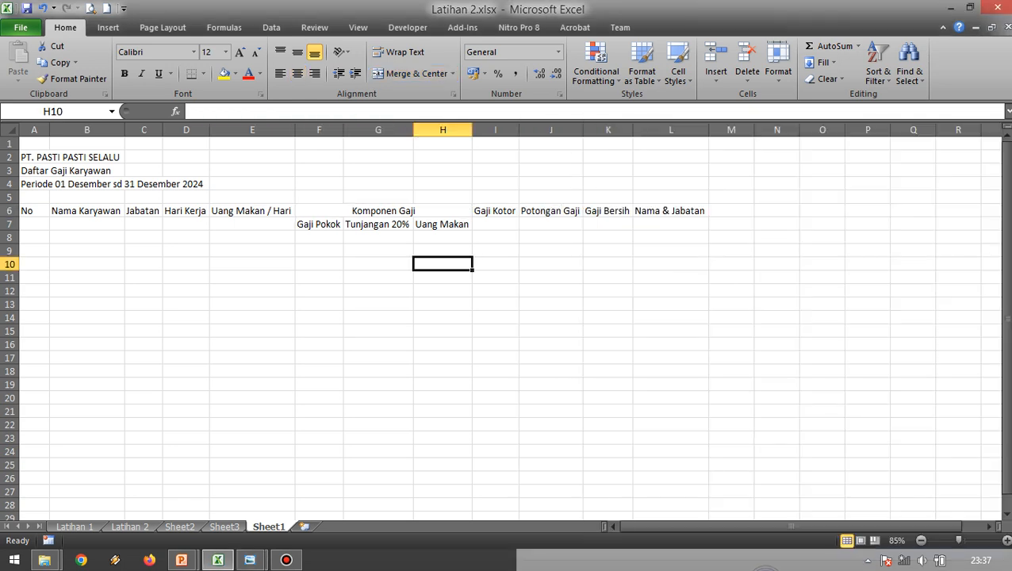
left_click(87, 237)
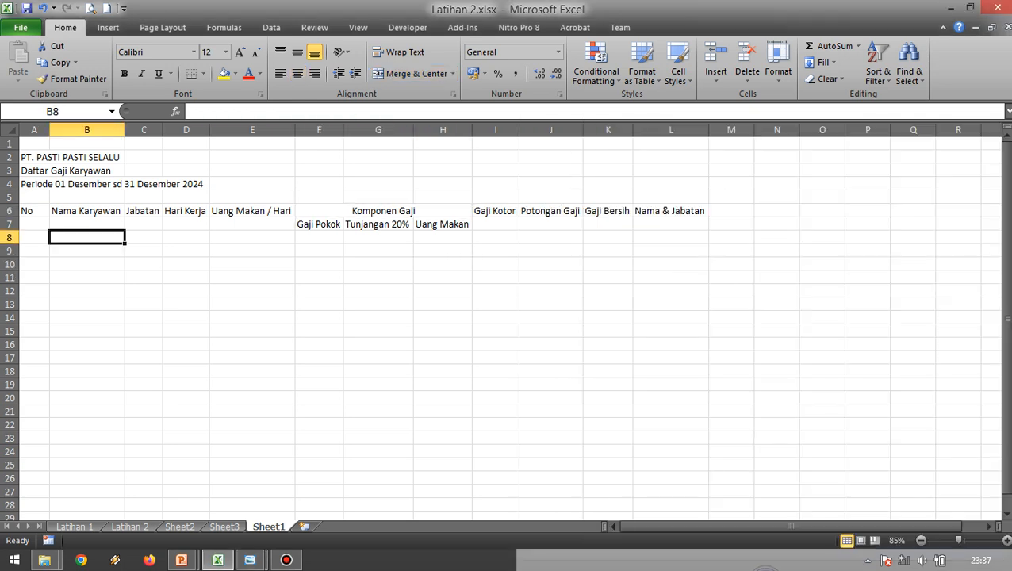
left_click(252, 211)
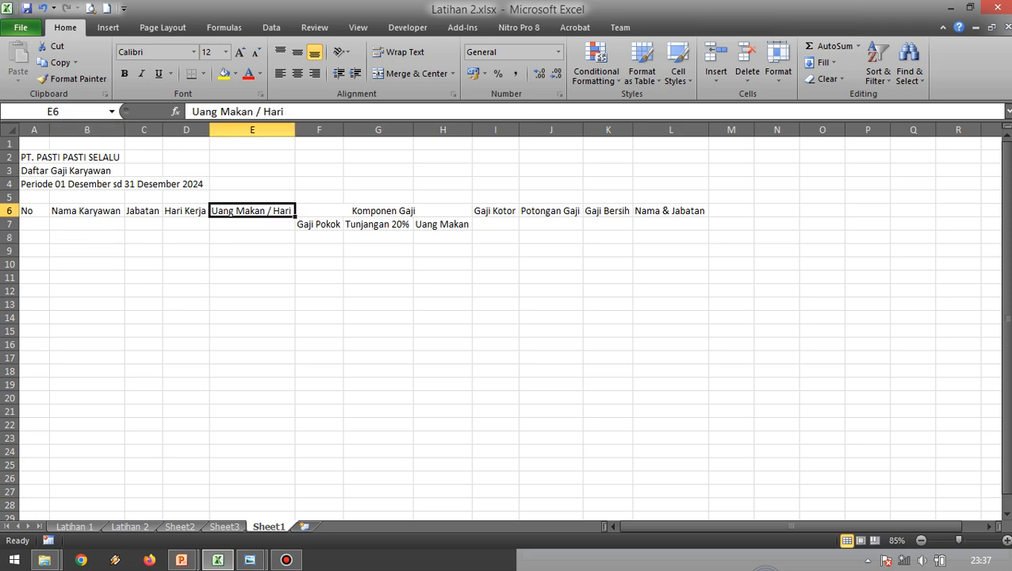
left_click(443, 237)
key("alt+Tab")
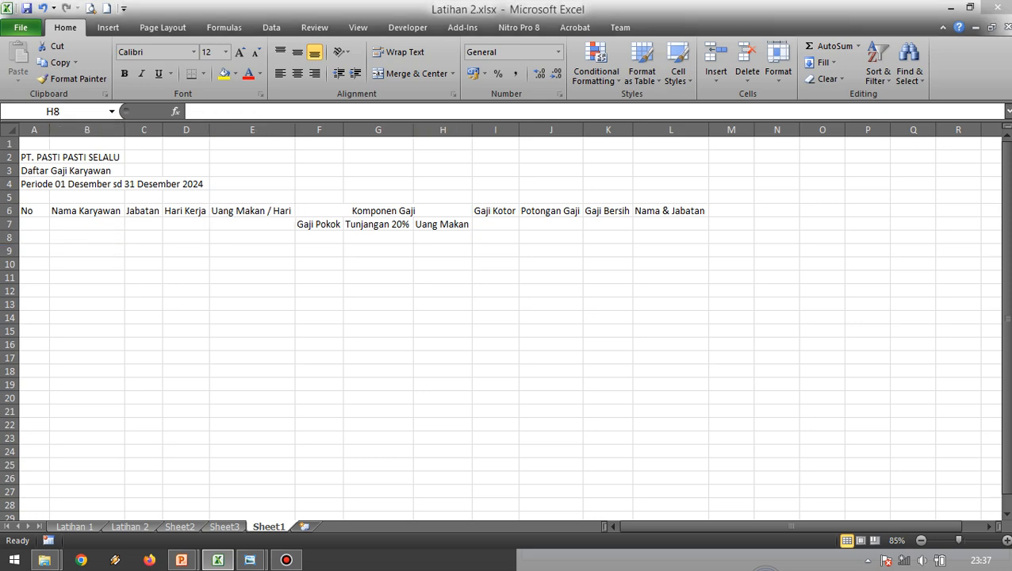
key("alt+Tab")
key("alt+Tab")
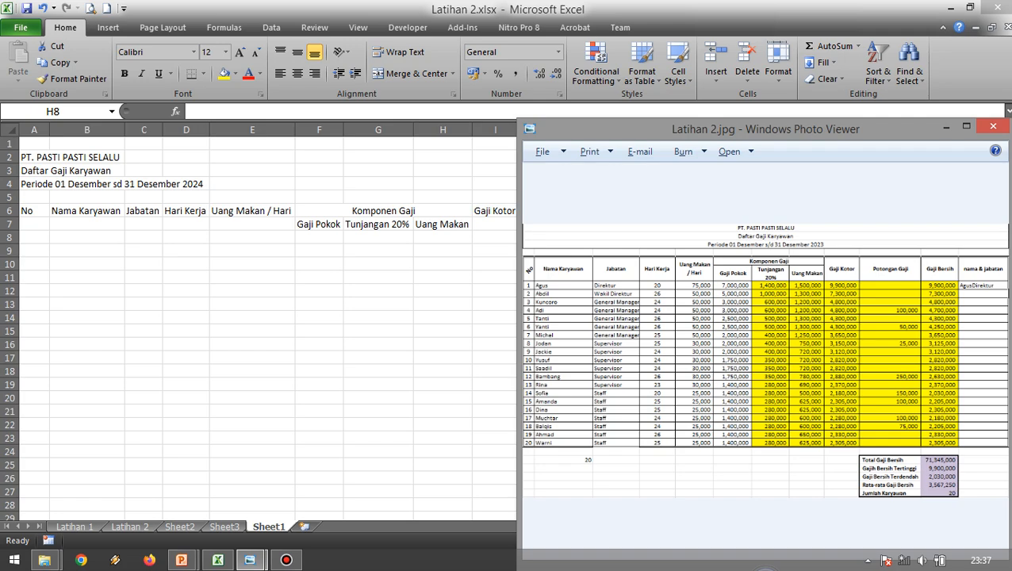
scroll(716, 336, "up", 2)
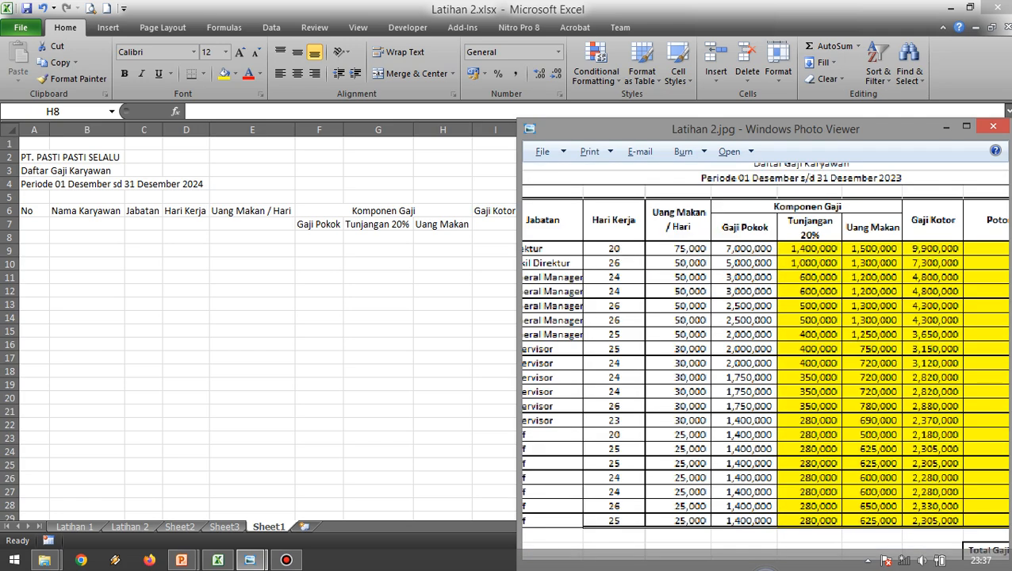
scroll(766, 357, "down", 1)
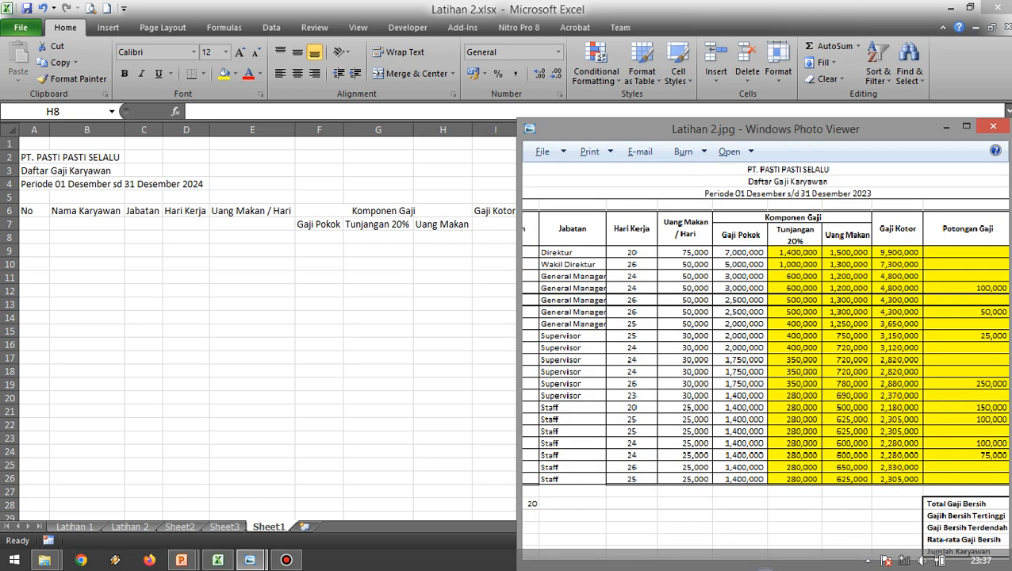
scroll(765, 357, "down", 1)
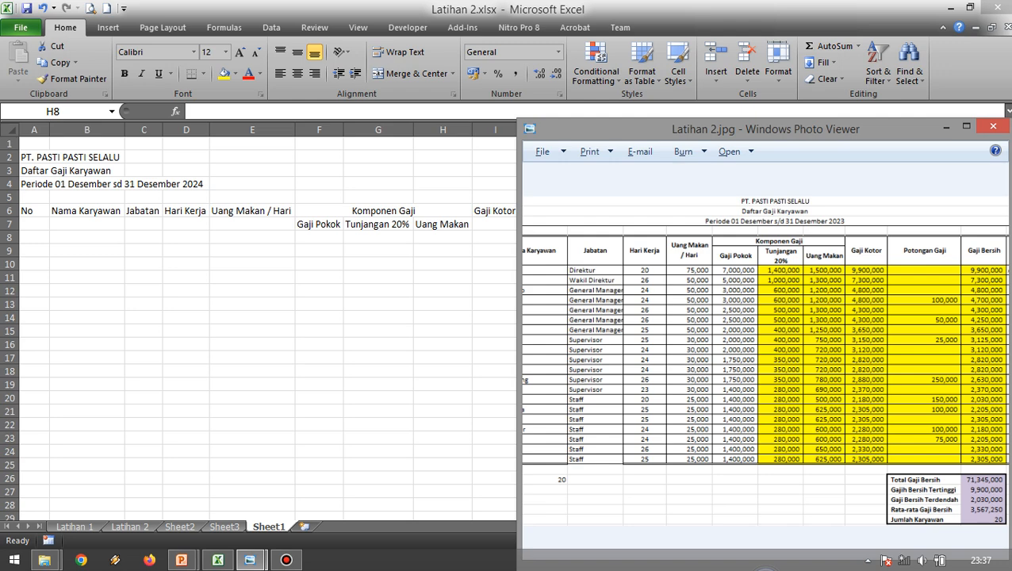
left_click_drag(766, 357, 805, 357)
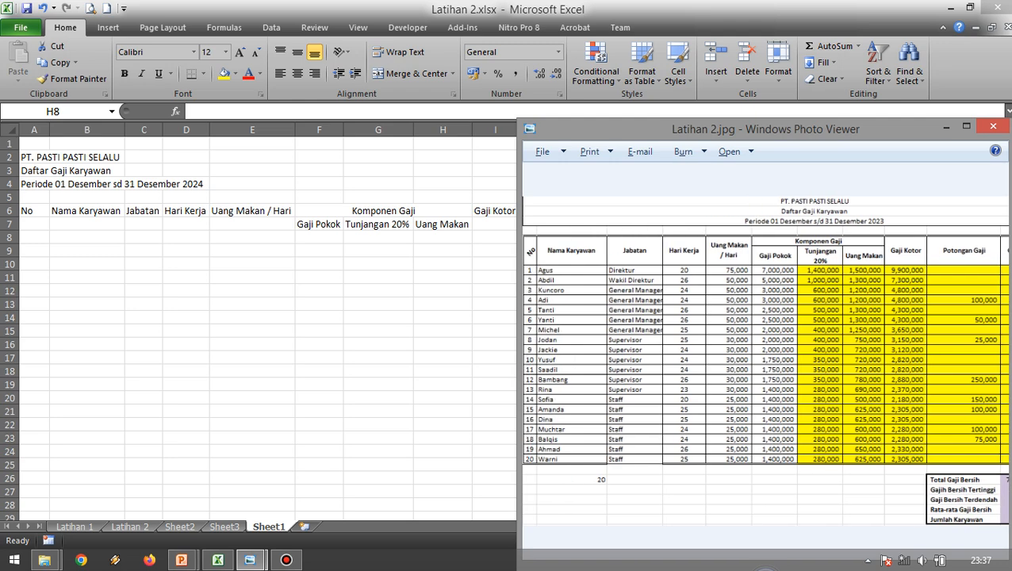
key("alt+Tab")
left_click(378, 264)
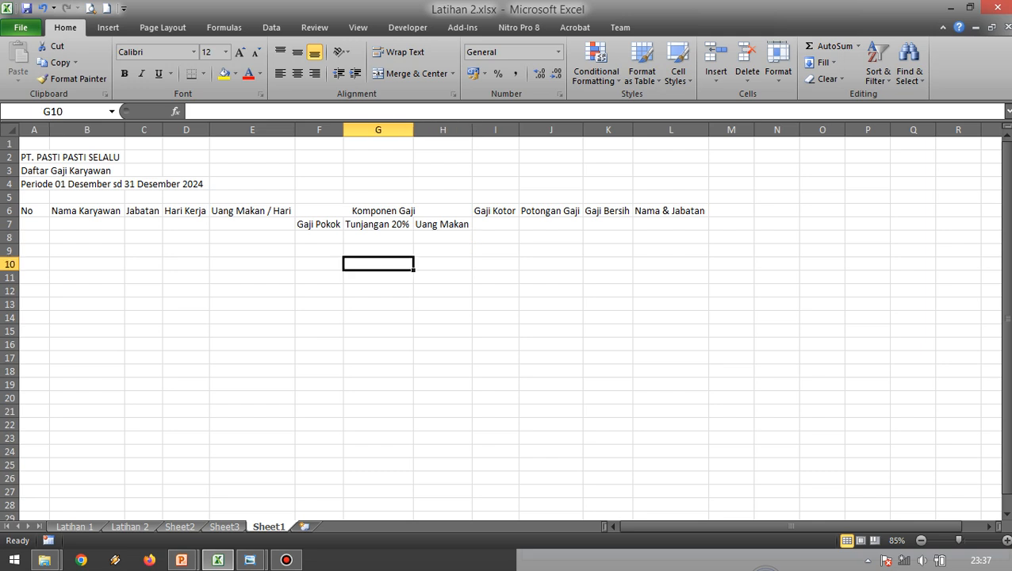
Merge and center each header from No to Uang Makan / Hari over rows 6 and 7, separately in columns A to E.
left_click_drag(34, 211, 34, 224)
left_click(412, 73)
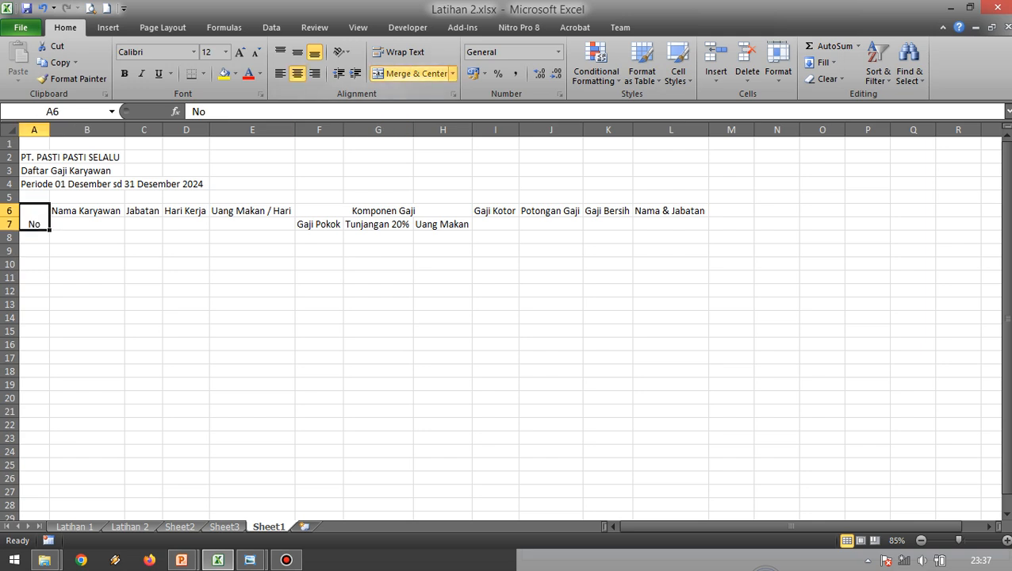
left_click_drag(86, 211, 86, 225)
left_click(412, 73)
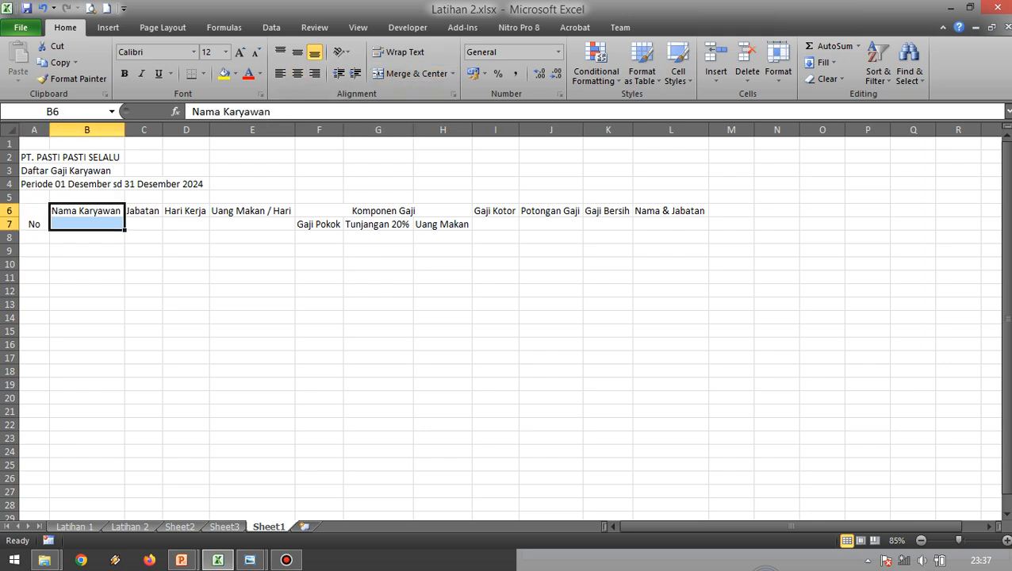
left_click_drag(144, 210, 186, 224)
left_click(413, 73)
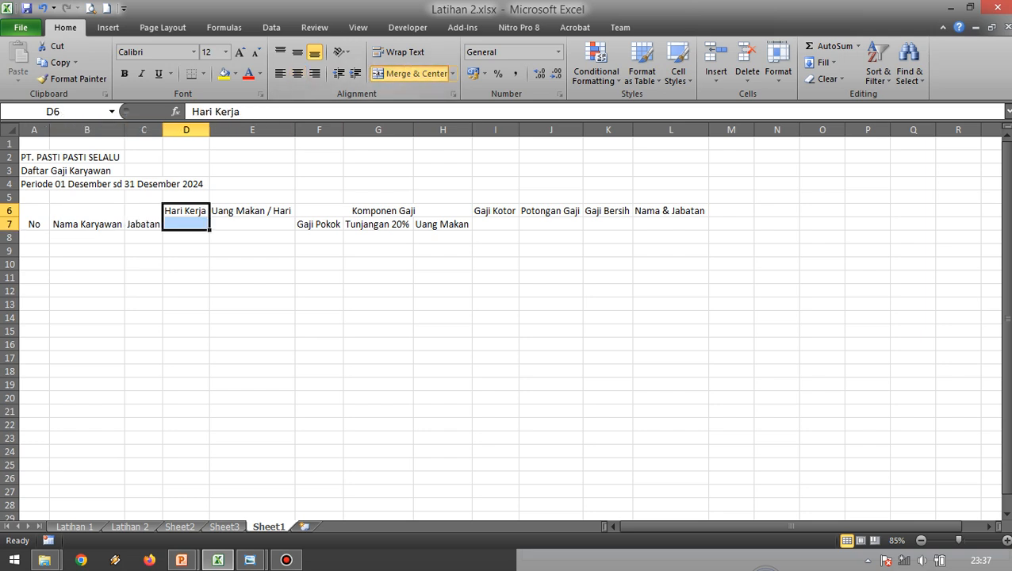
left_click(413, 73)
left_click(252, 211)
left_click_drag(252, 211, 252, 224)
left_click(412, 73)
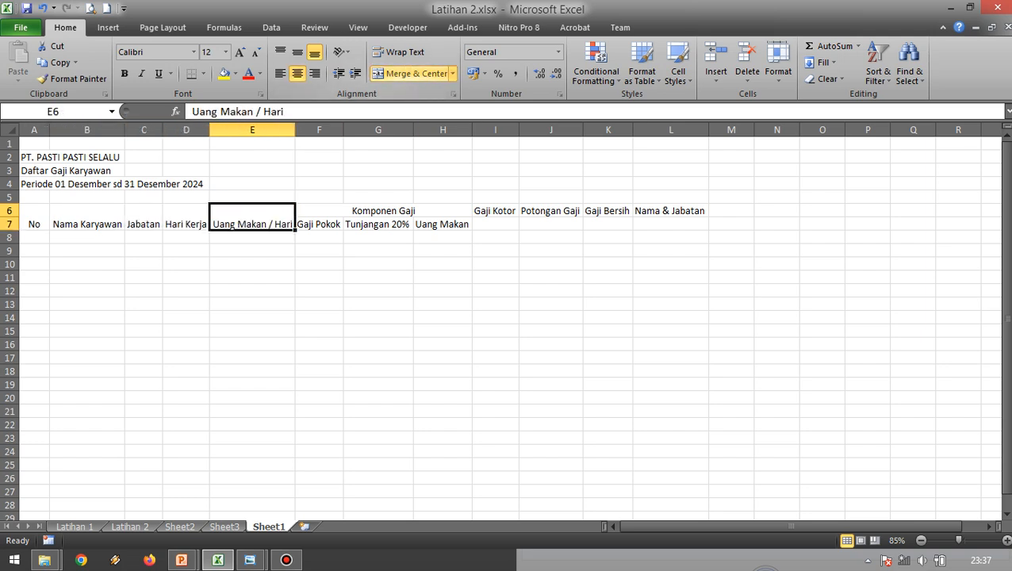
Merge and center each header from Gaji Kotor to Nama & Jabatan over rows 6 and 7, separately in columns I to L.
left_click(495, 211)
left_click_drag(495, 211, 495, 224)
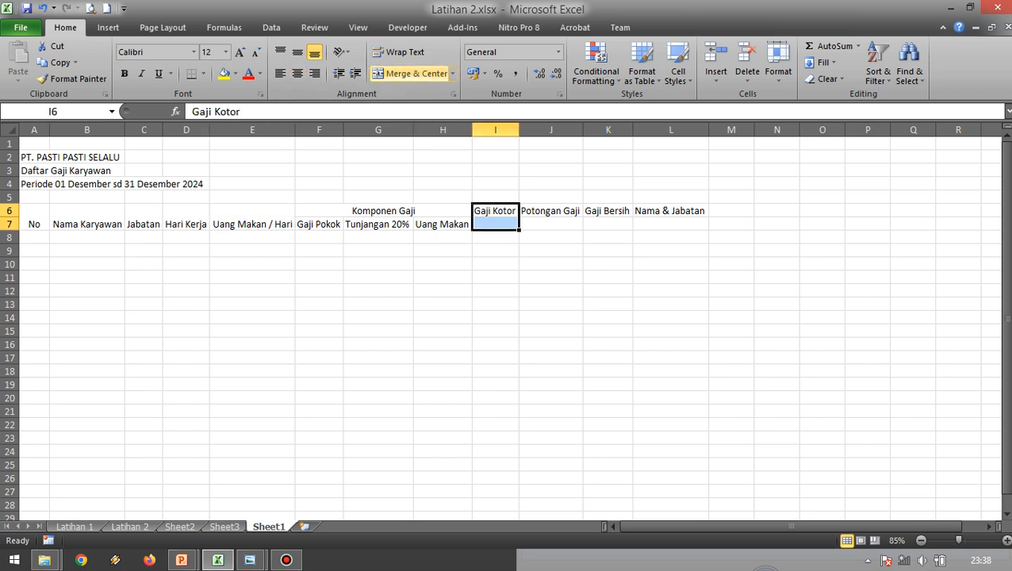
left_click(412, 73)
left_click_drag(550, 211, 551, 224)
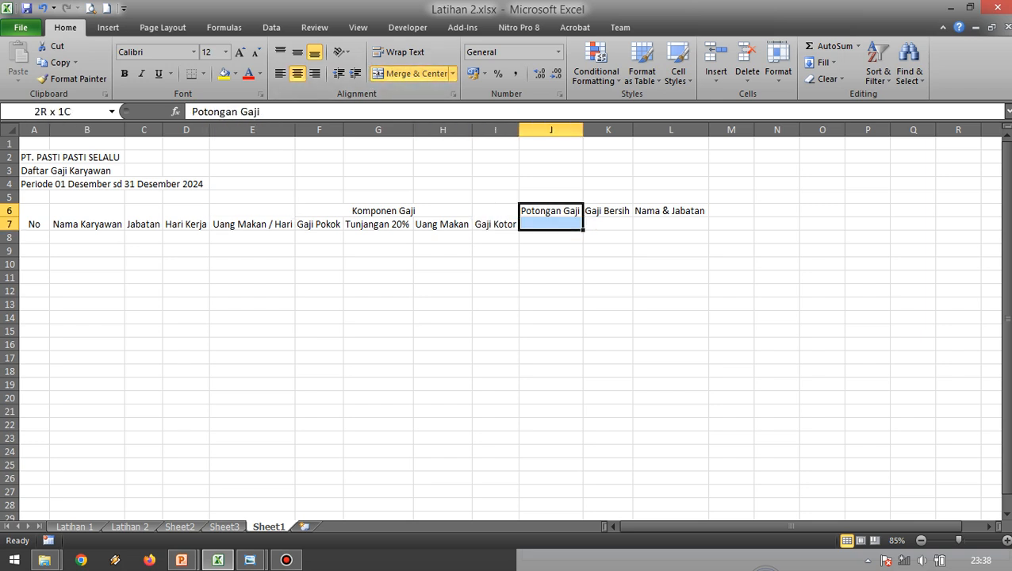
left_click(412, 73)
left_click_drag(608, 211, 607, 224)
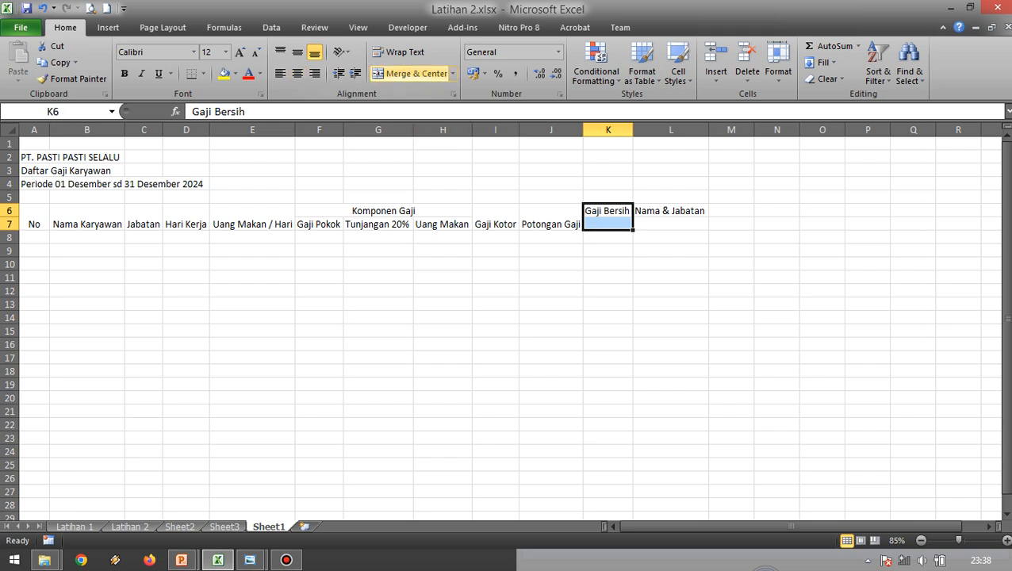
left_click(413, 73)
left_click_drag(670, 211, 670, 225)
left_click(412, 73)
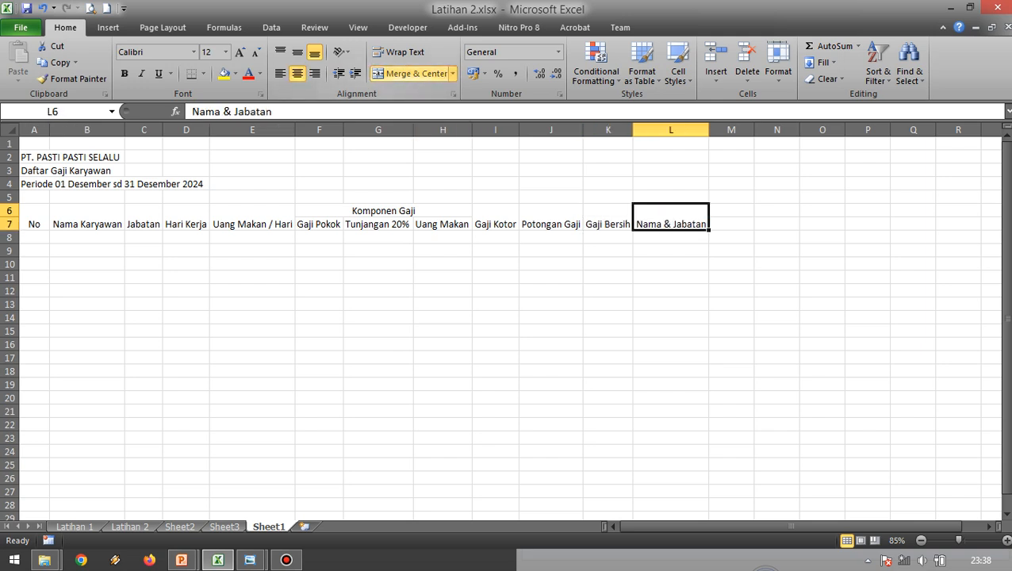
left_click(442, 264)
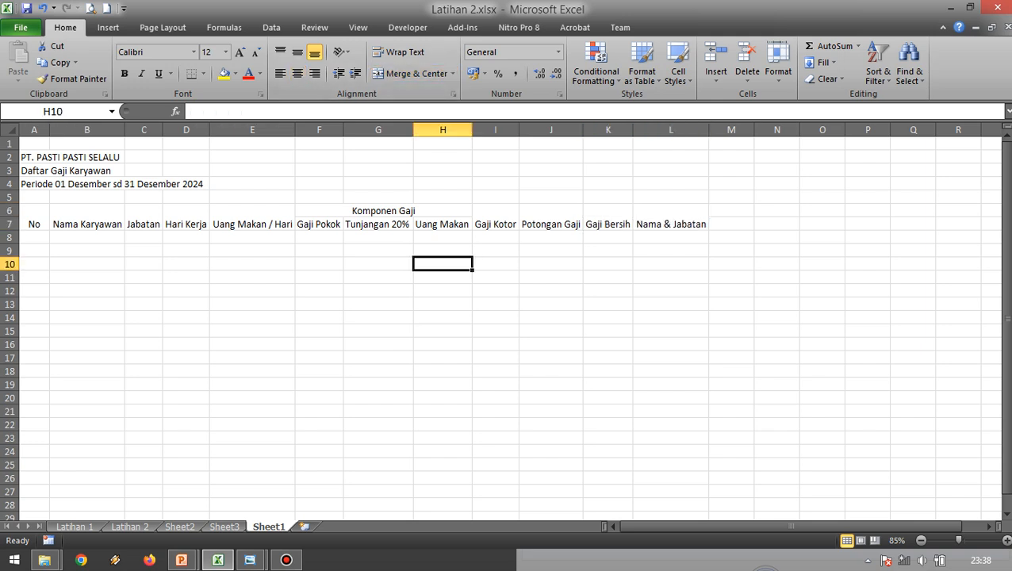
Align the table headers in A6:L7 vertically to the middle and make them bold.
left_click_drag(34, 218, 670, 225)
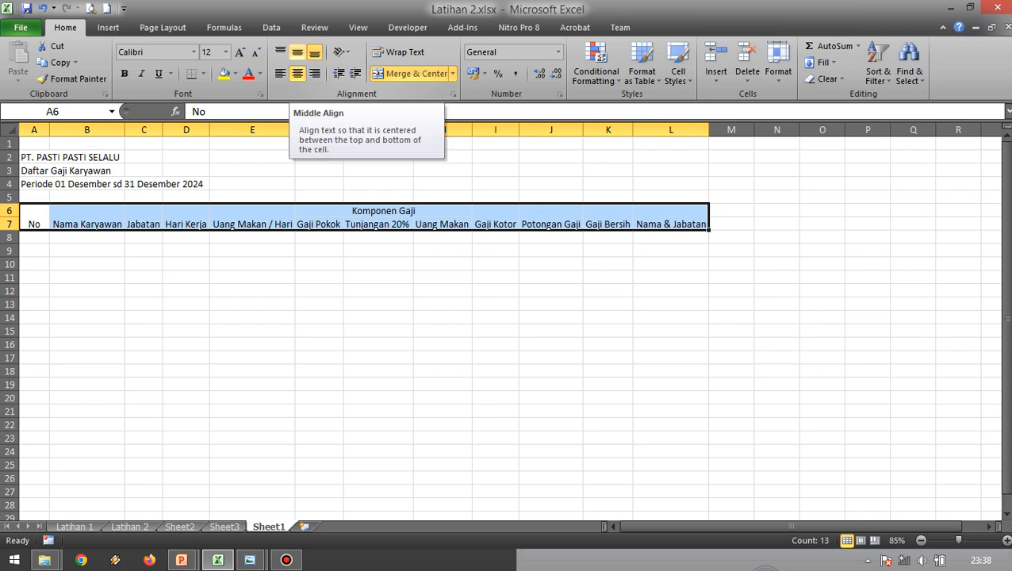
left_click(298, 53)
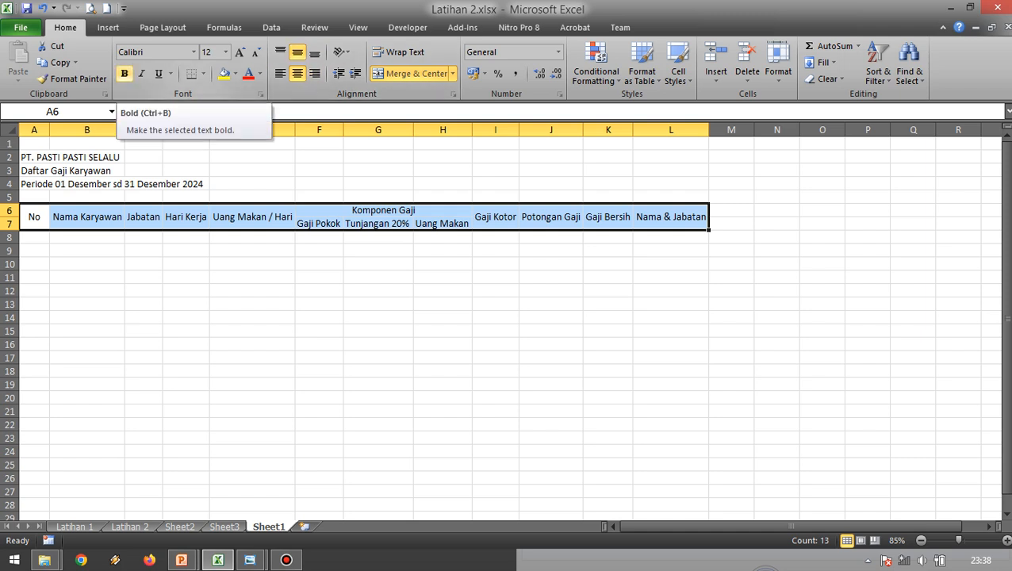
left_click(125, 73)
left_click(319, 264)
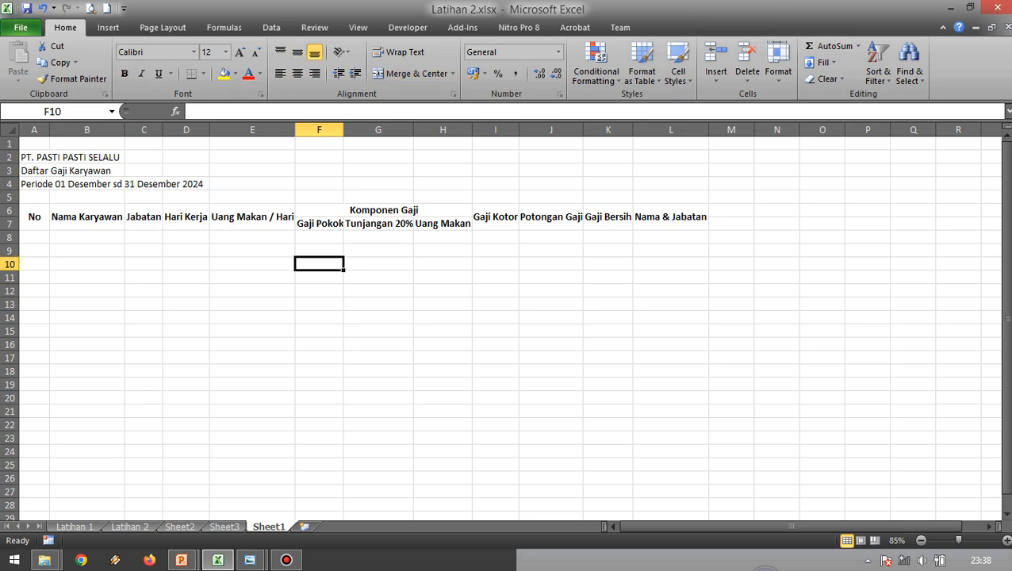
Widen columns F and G slightly so the bold Gaji Pokok and Tunjangan 20% headers fit.
key("alt+Tab")
left_click(378, 238)
left_click(378, 224)
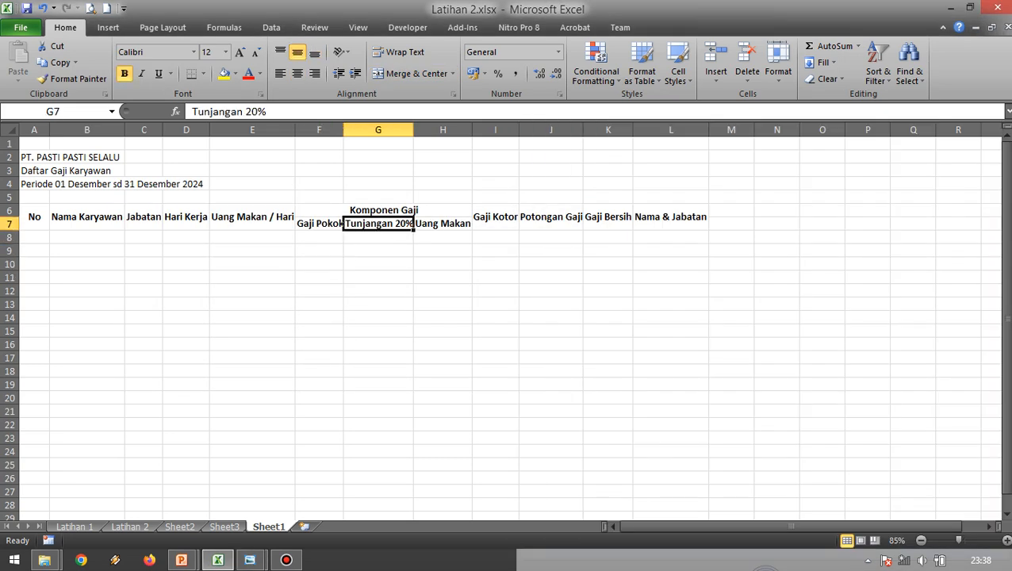
left_click(442, 251)
left_click(378, 224)
left_click_drag(344, 129, 352, 129)
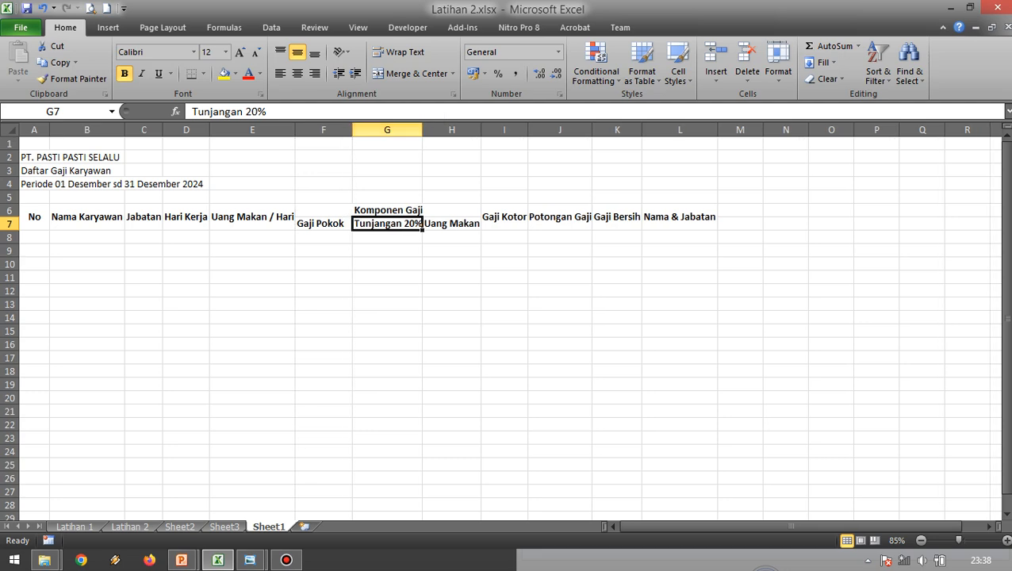
left_click_drag(422, 129, 431, 130)
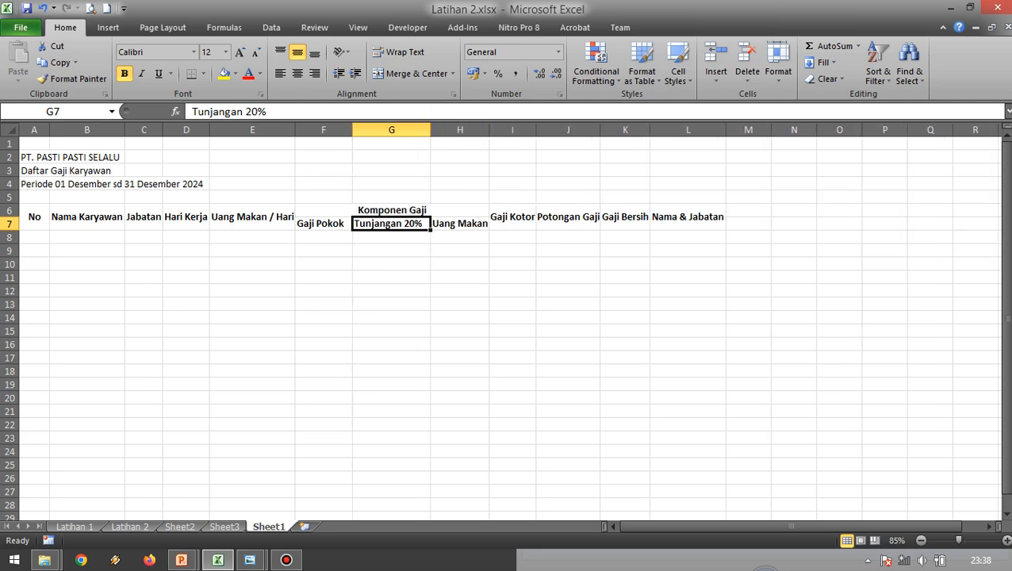
left_click(461, 264)
Merge and center the title "PT. PASTI PASTI SELALU" across A2:L2, following the Latihan 2.jpg reference image.
key("alt+Tab")
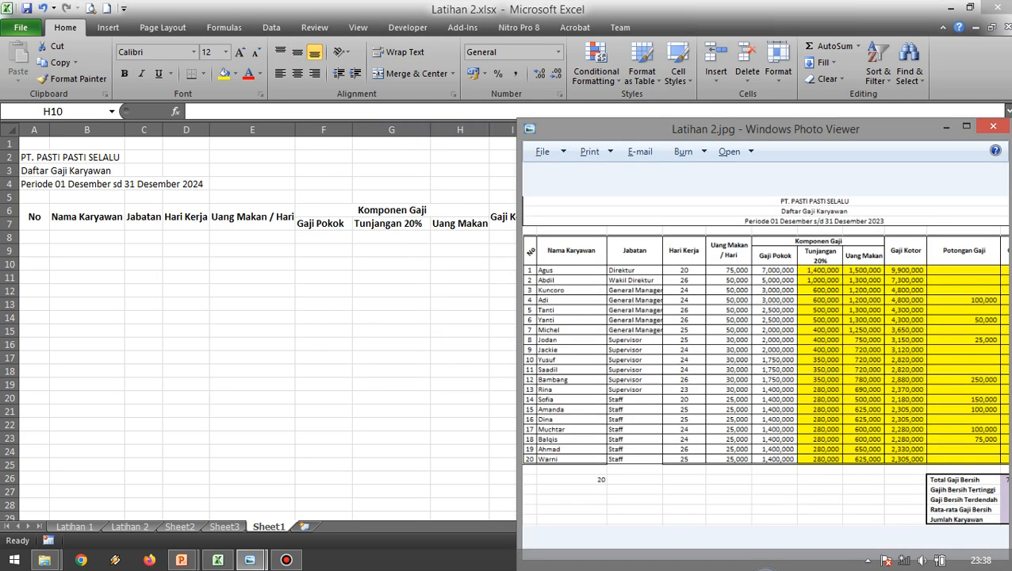
key("alt+Tab")
left_click_drag(143, 238, 143, 217)
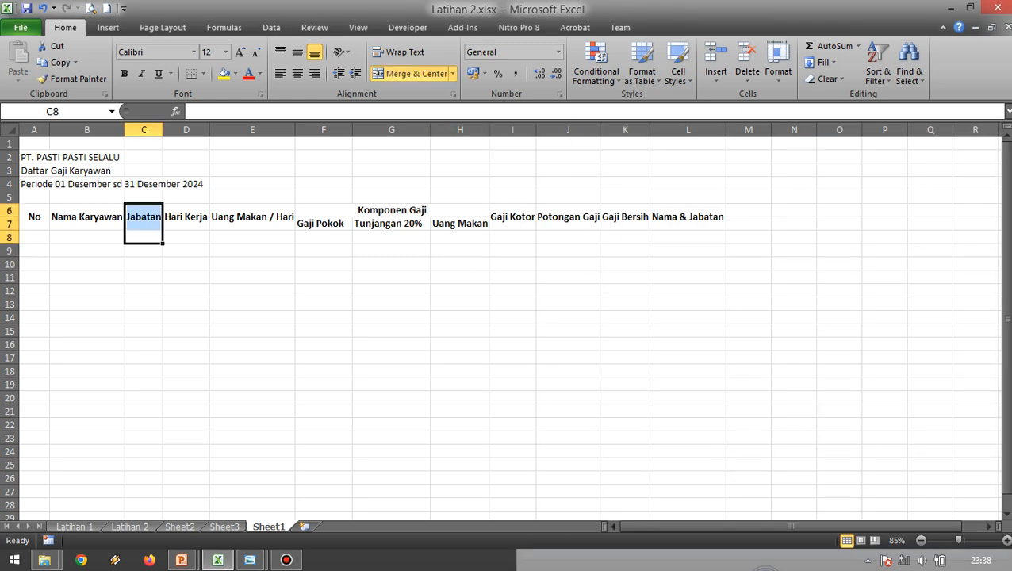
left_click(34, 157)
left_click_drag(46, 158, 48, 184)
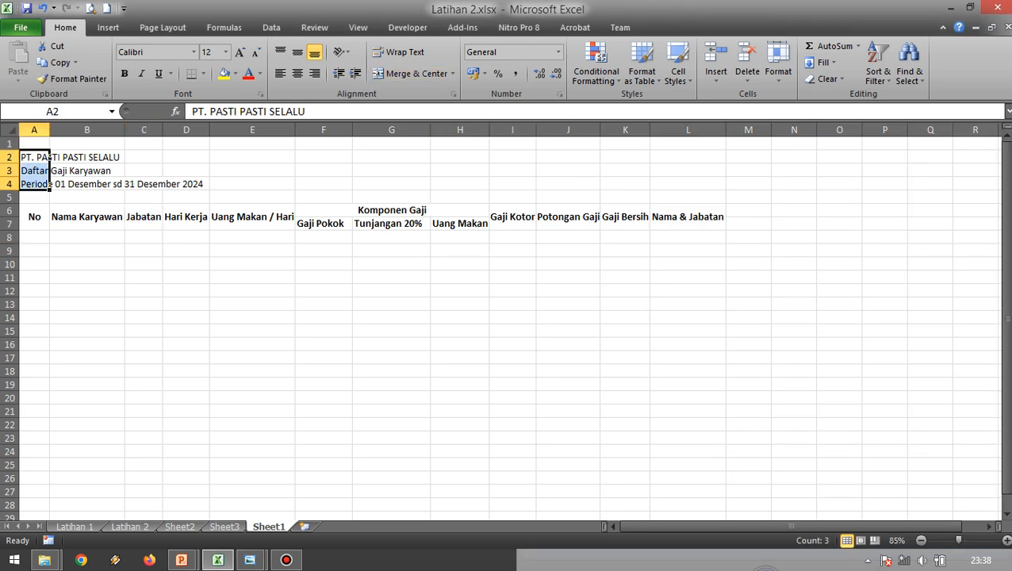
left_click(323, 264)
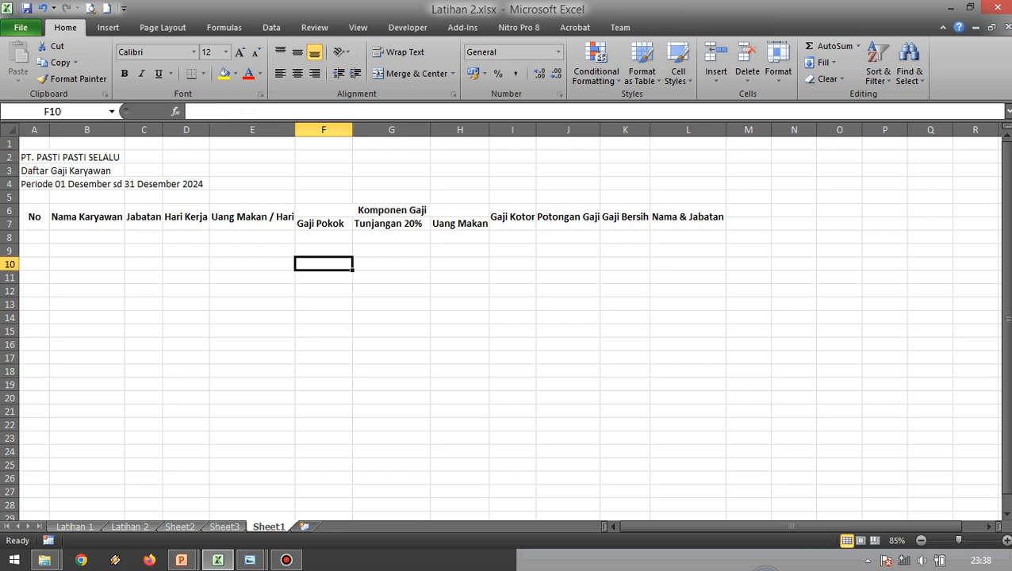
left_click(48, 157)
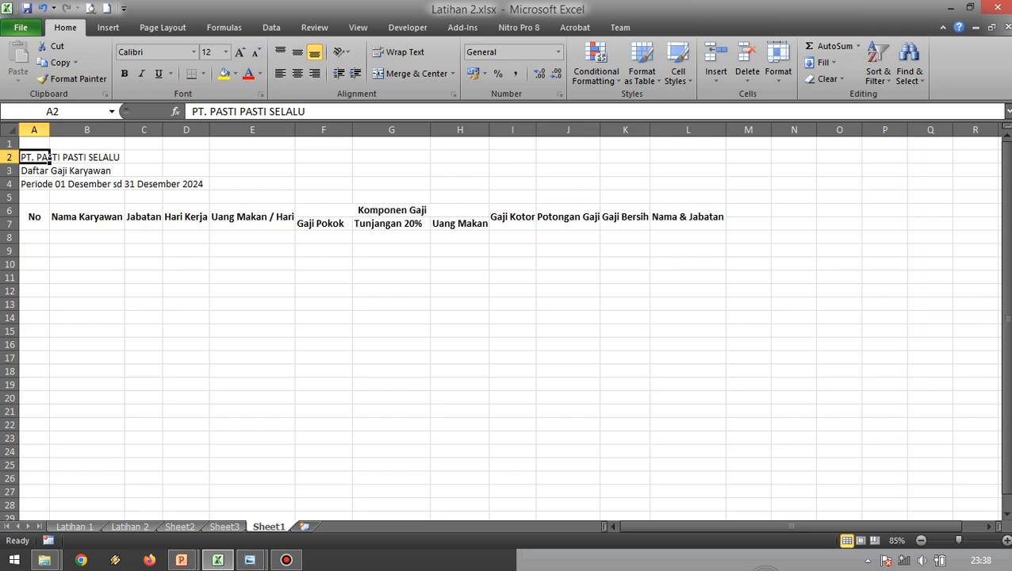
left_click_drag(48, 157, 717, 157)
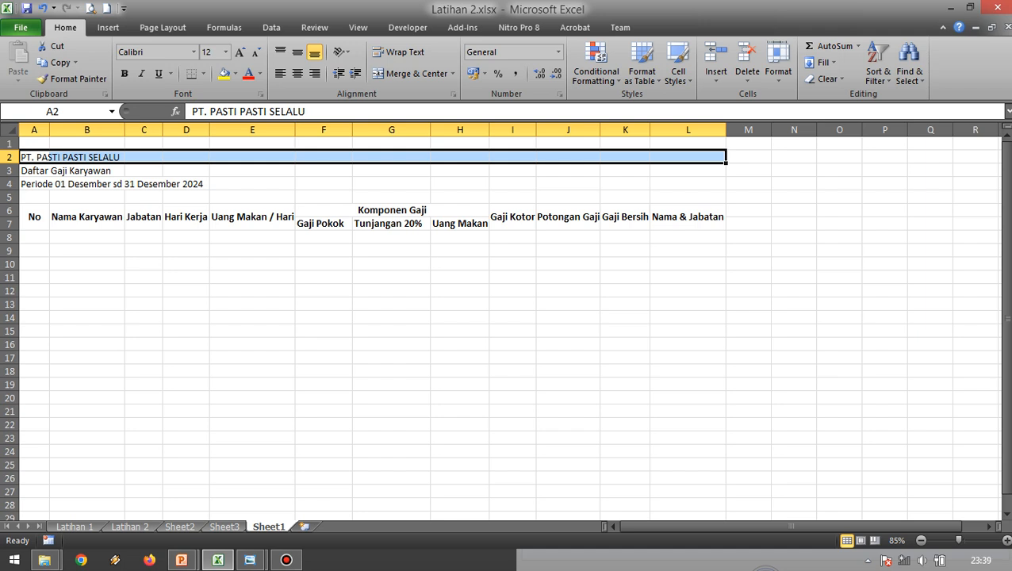
left_click(410, 73)
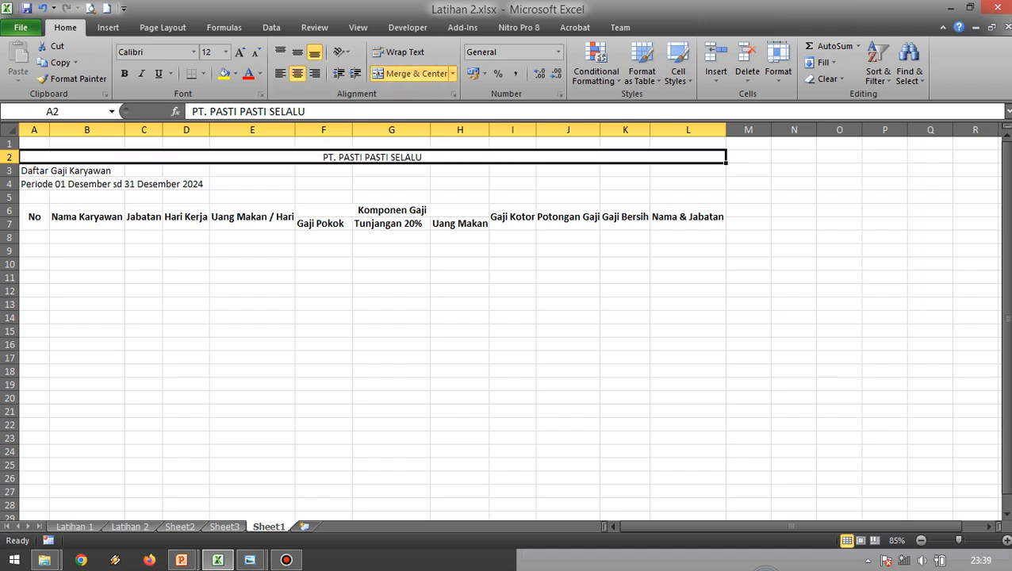
Merge and center the "Daftar Gaji Karyawan" line across A3:L3 and the Periode line across A4:L4, as separate merges.
left_click(34, 197)
left_click(34, 171)
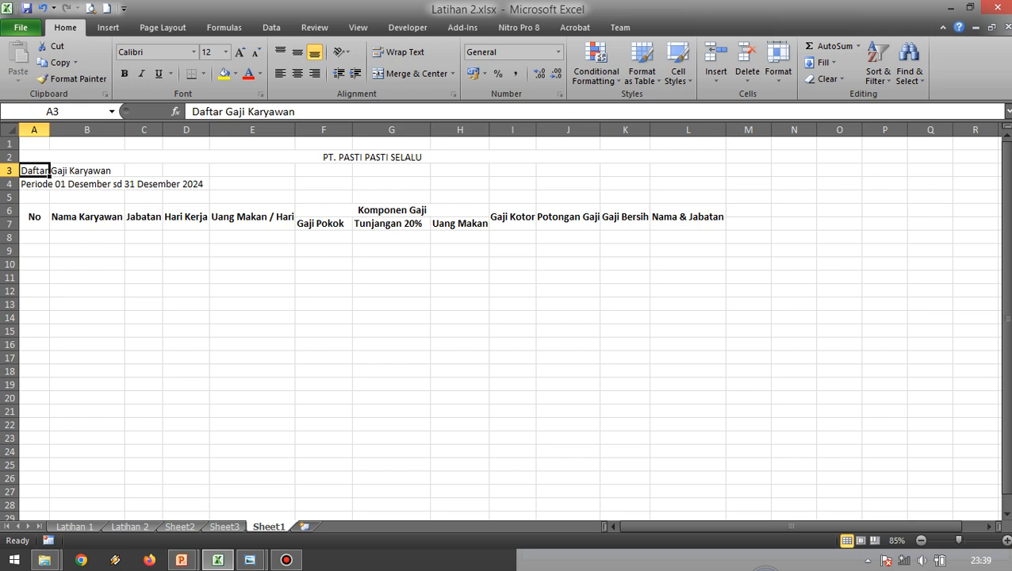
left_click_drag(35, 171, 688, 170)
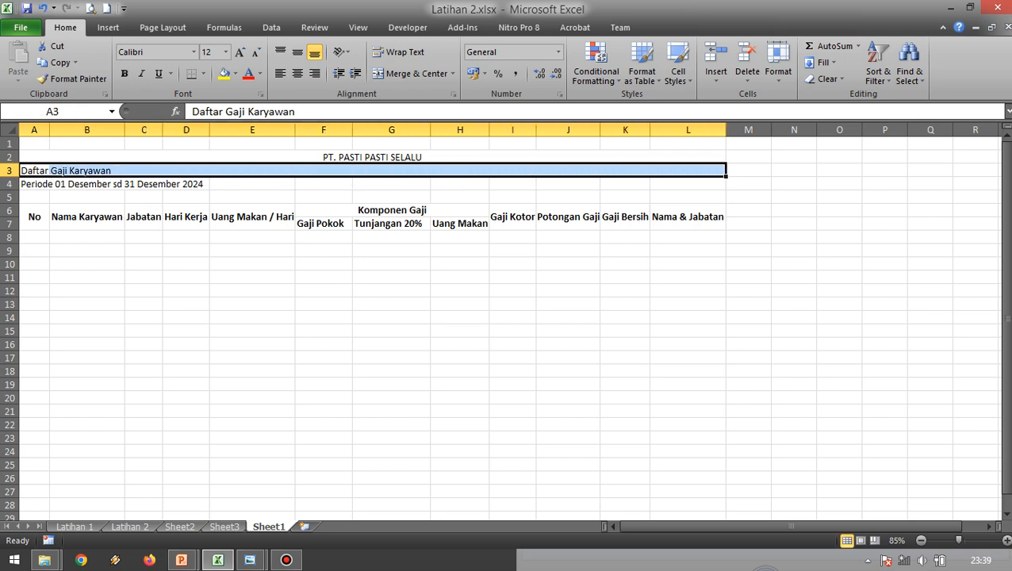
left_click(410, 73)
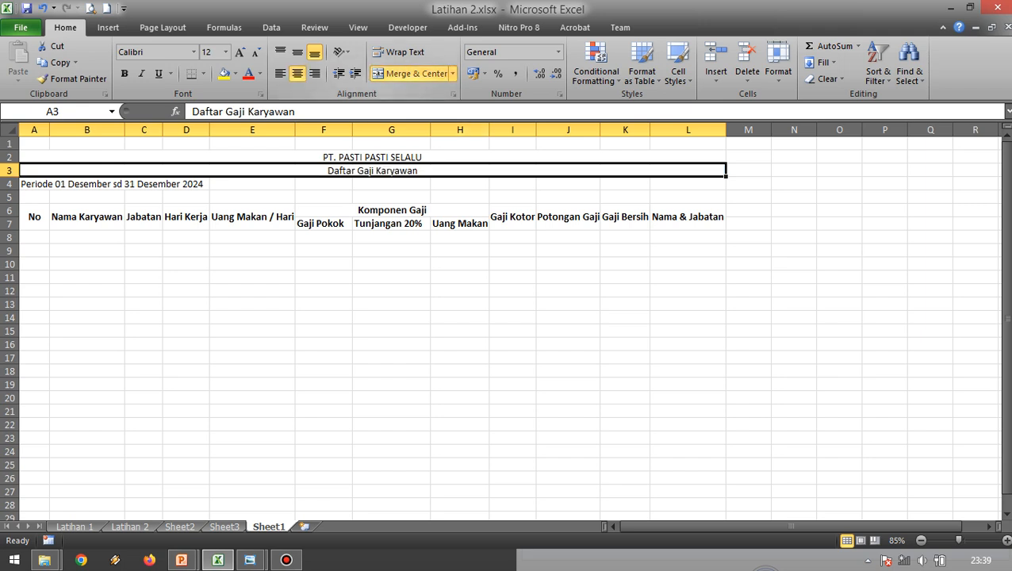
left_click(253, 264)
left_click(50, 184)
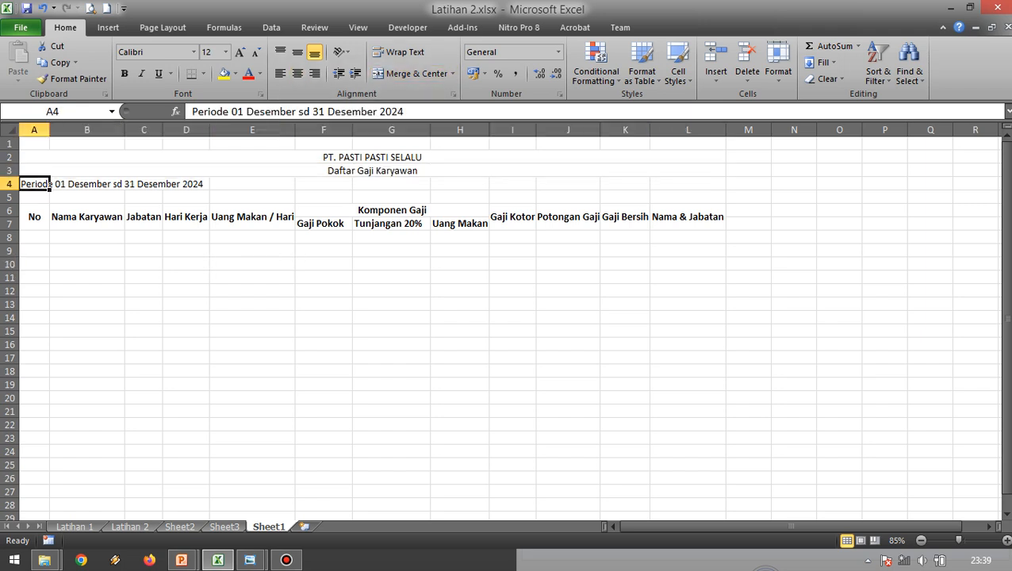
left_click_drag(50, 184, 722, 184)
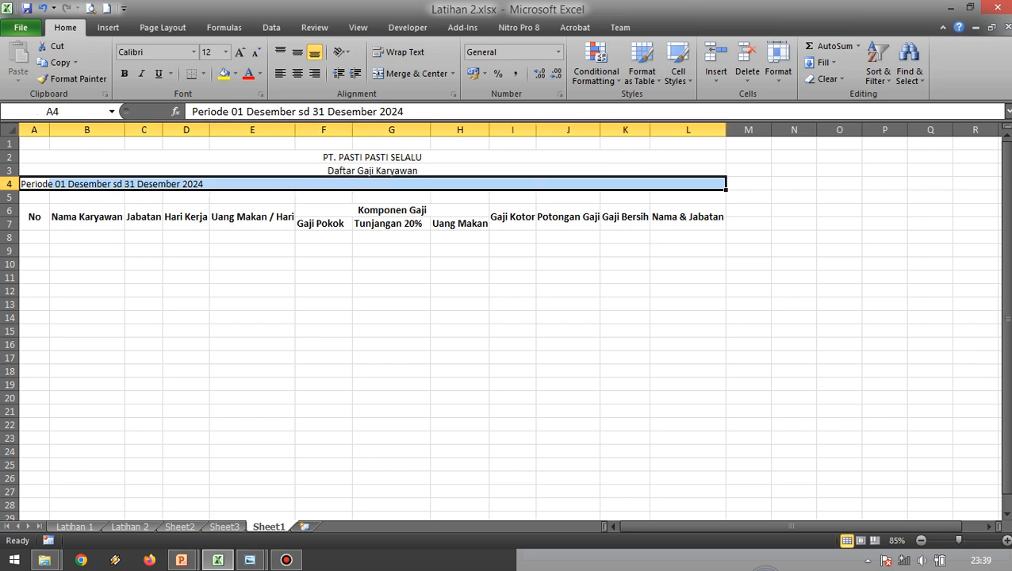
left_click(412, 74)
left_click(323, 264)
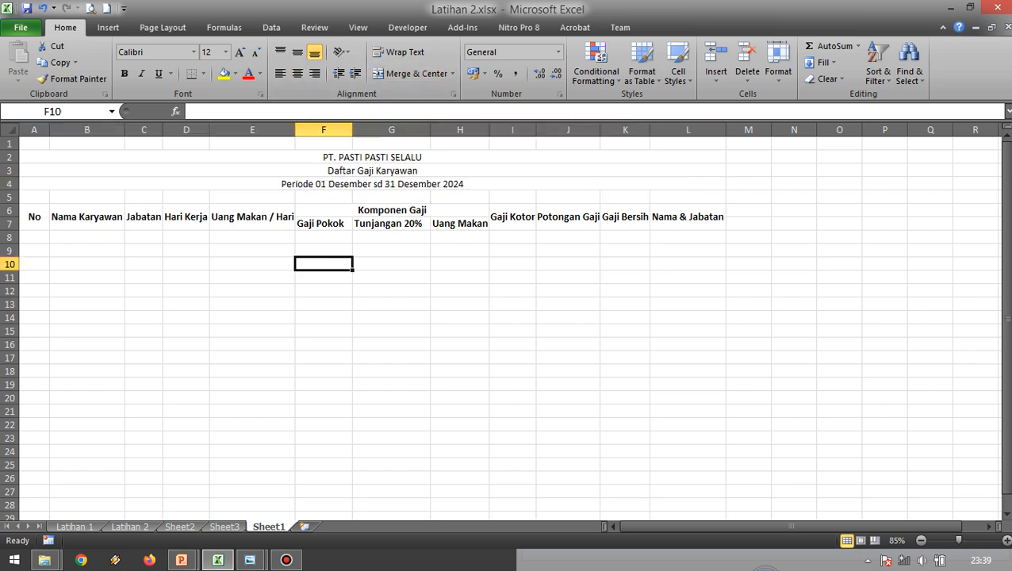
Make the three centered title lines in rows 2 to 4 bold.
left_click_drag(325, 157, 325, 184)
left_click(125, 74)
left_click(460, 237)
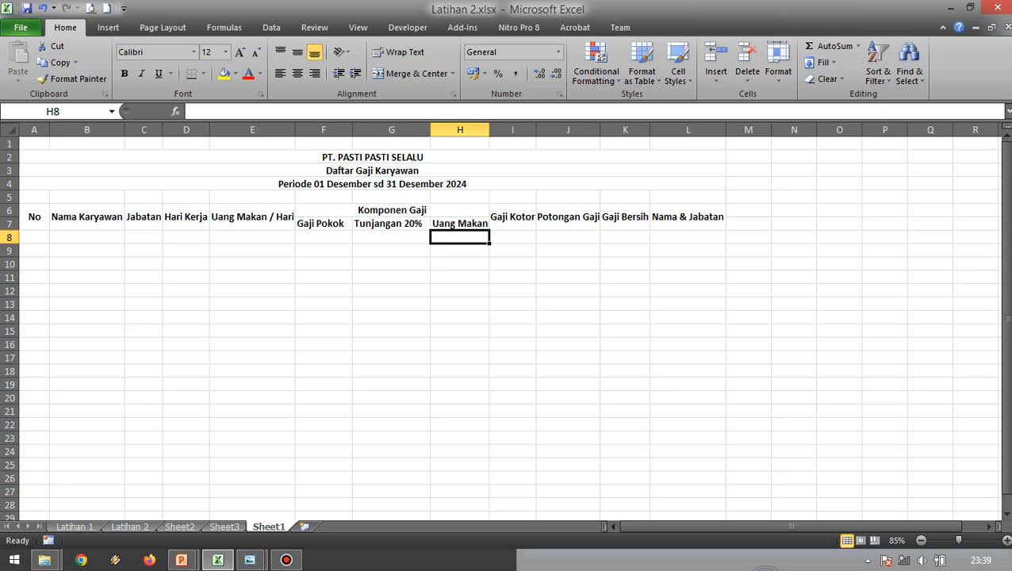
Start the No column by entering 1 in A8 and 2 in A9, following the Latihan 2.jpg reference image.
key("alt+Tab")
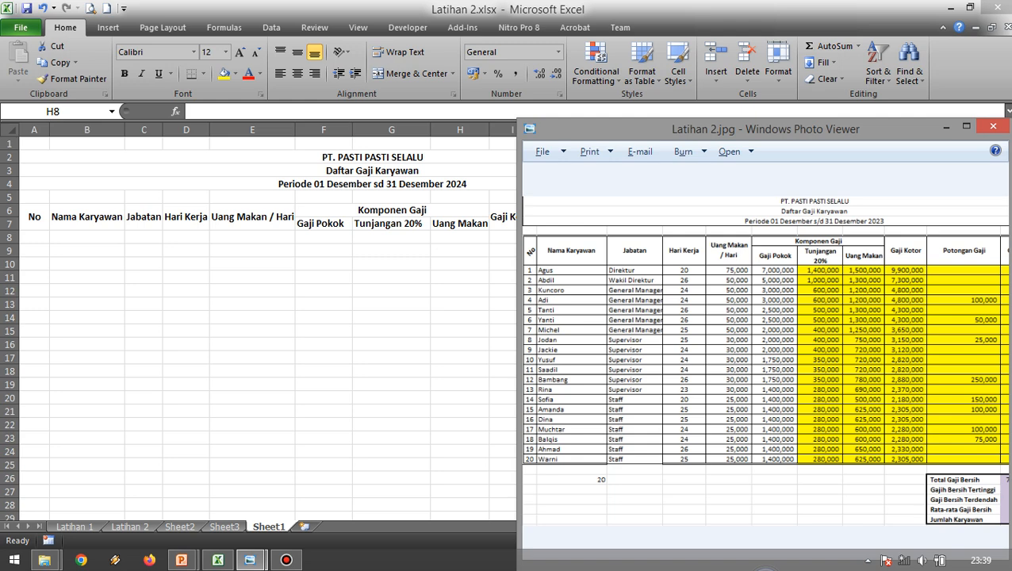
key("alt+Tab")
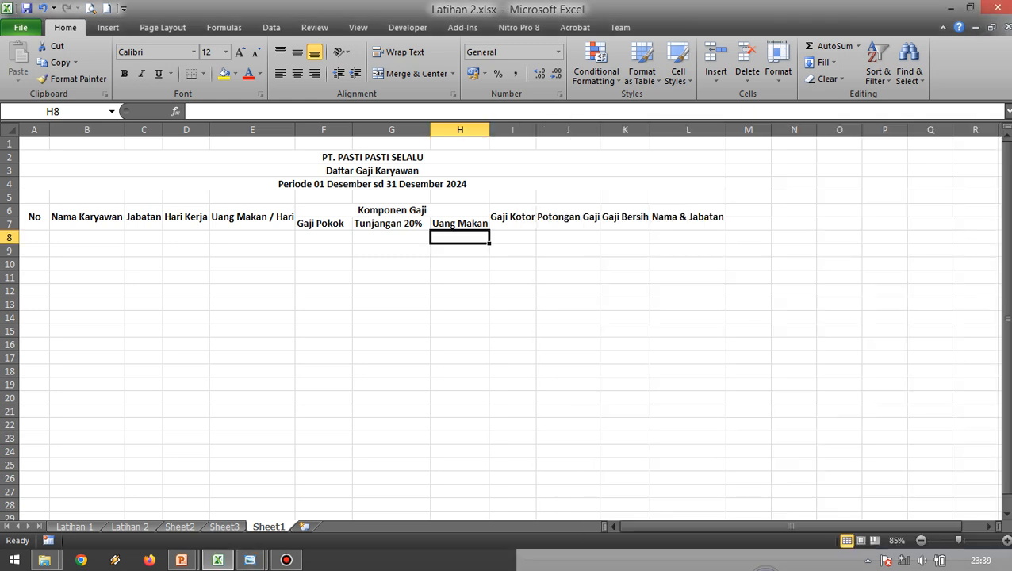
left_click(34, 237)
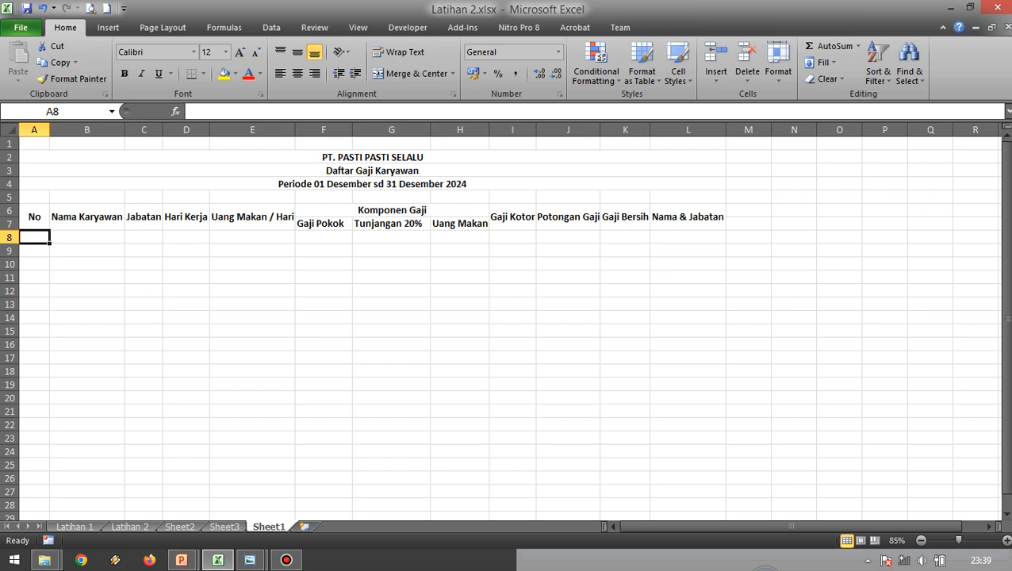
type("1")
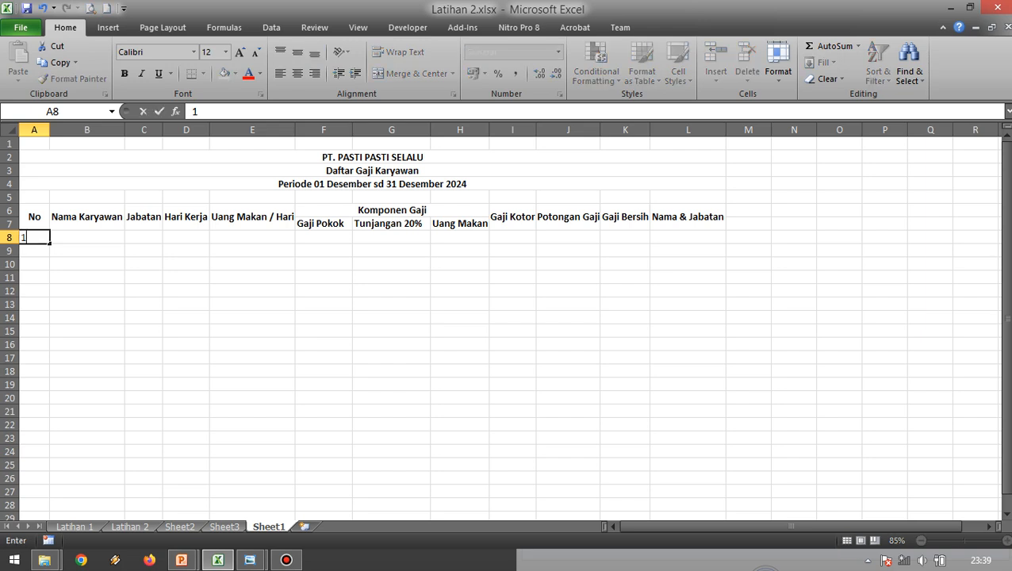
key("Return")
type("2")
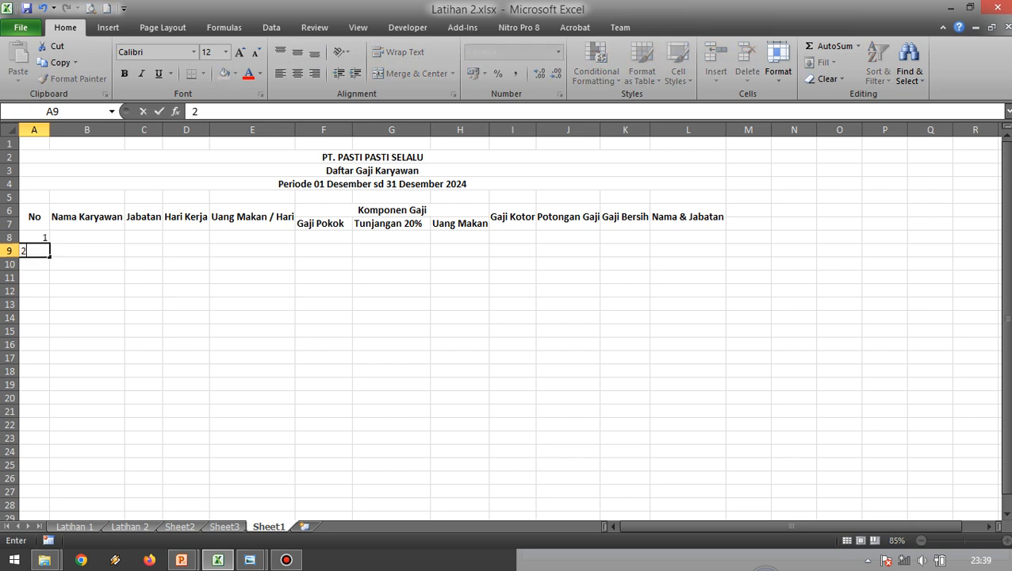
key("Return")
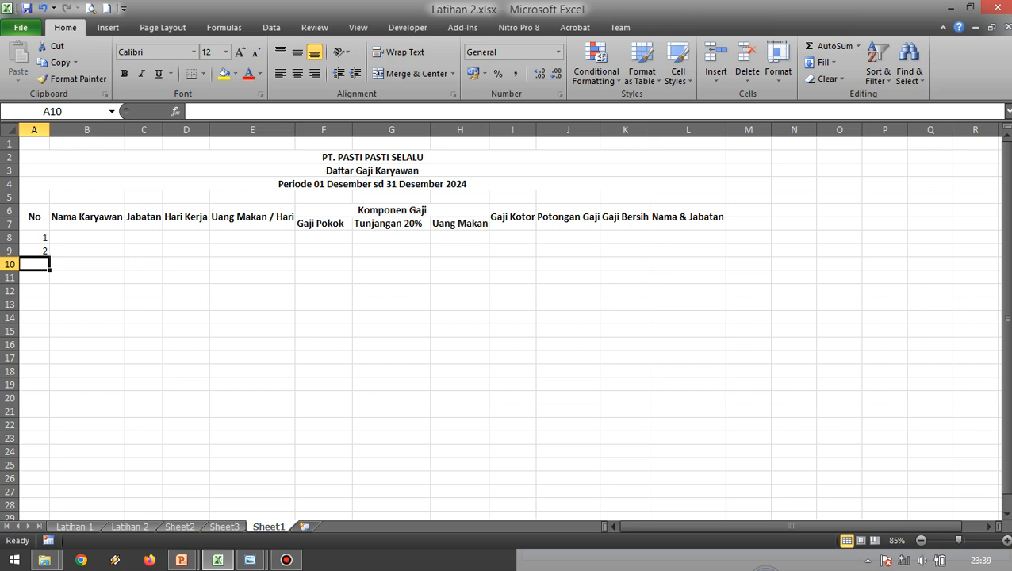
Extend the number series from A8:A9 down to 20 in A27 and compare it with the Latihan 2.jpg reference image.
left_click(143, 305)
left_click(34, 264)
scroll(34, 264, "down", 1)
scroll(34, 265, "up", 1)
left_click(35, 238)
left_click_drag(35, 237, 50, 444)
scroll(49, 428, "down", 1)
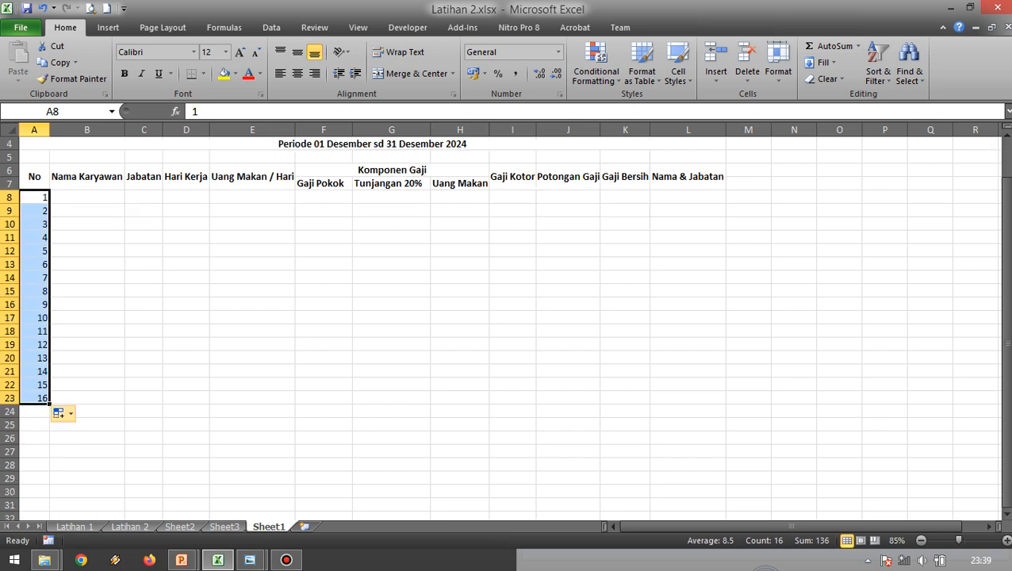
left_click_drag(49, 404, 50, 458)
left_click(144, 411)
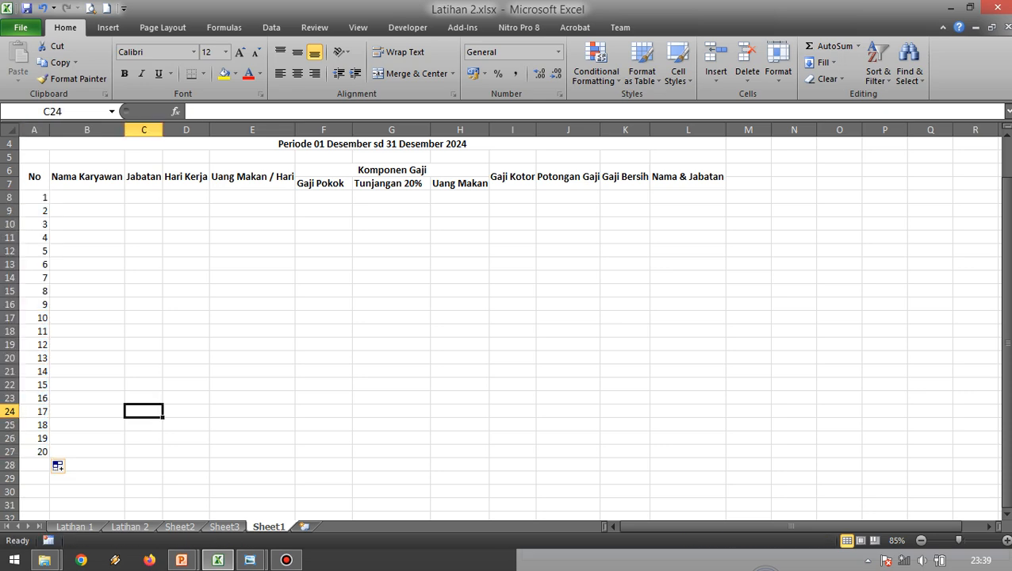
scroll(508, 325, "up", 1)
key("alt+Tab")
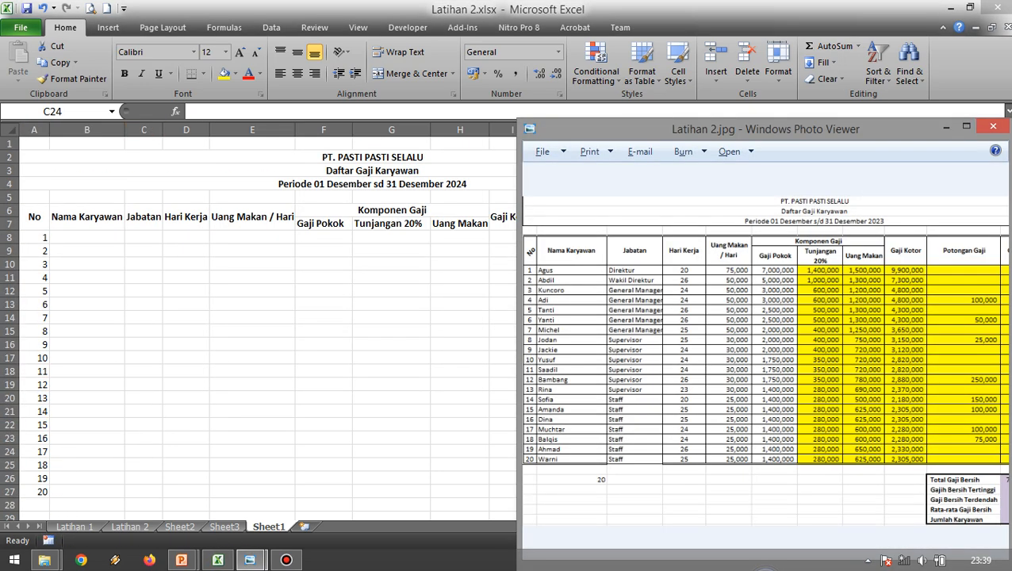
key("alt+Tab")
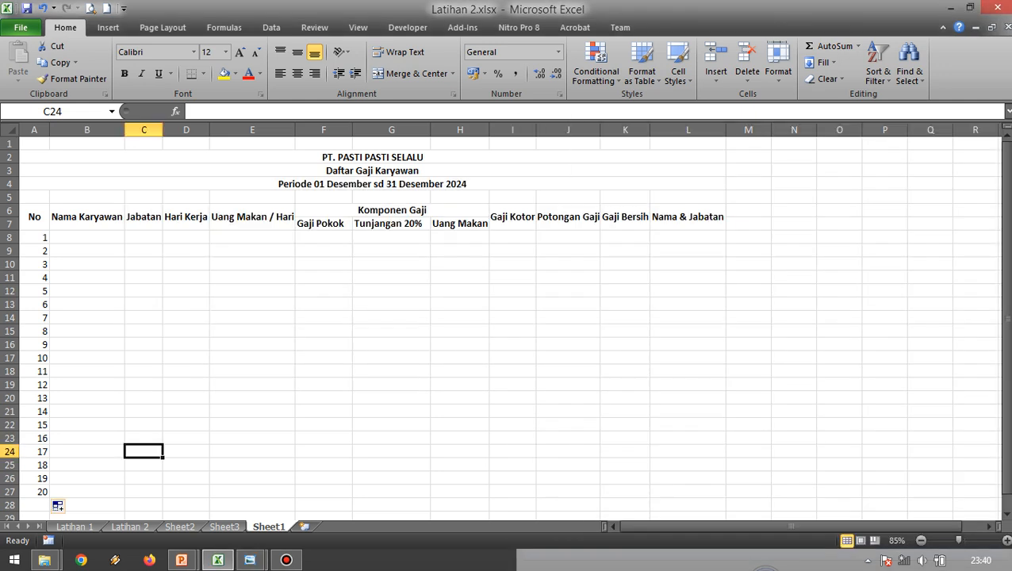
Enter the first three employee names in B8:B10 of the Nama Karyawan column, following the Latihan 2.jpg reference image.
left_click(87, 237)
type("Agus")
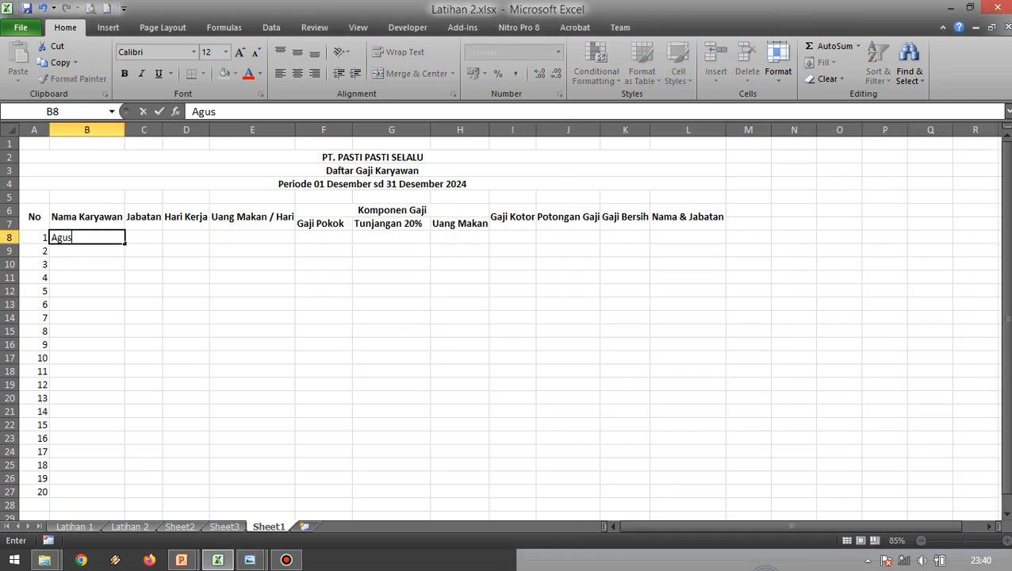
key("Return")
type("Abdi")
key("Return")
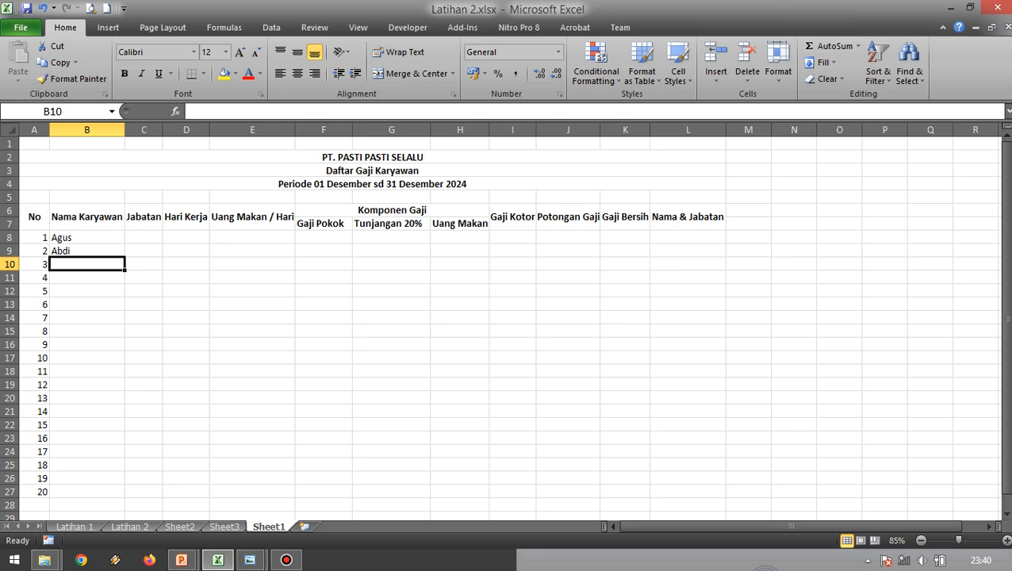
key("Up")
key("F2")
type("l")
key("Return")
type("Kuncoro")
key("Return")
Check the reference image and enter the fourth employee's name in B11.
key("alt+Tab")
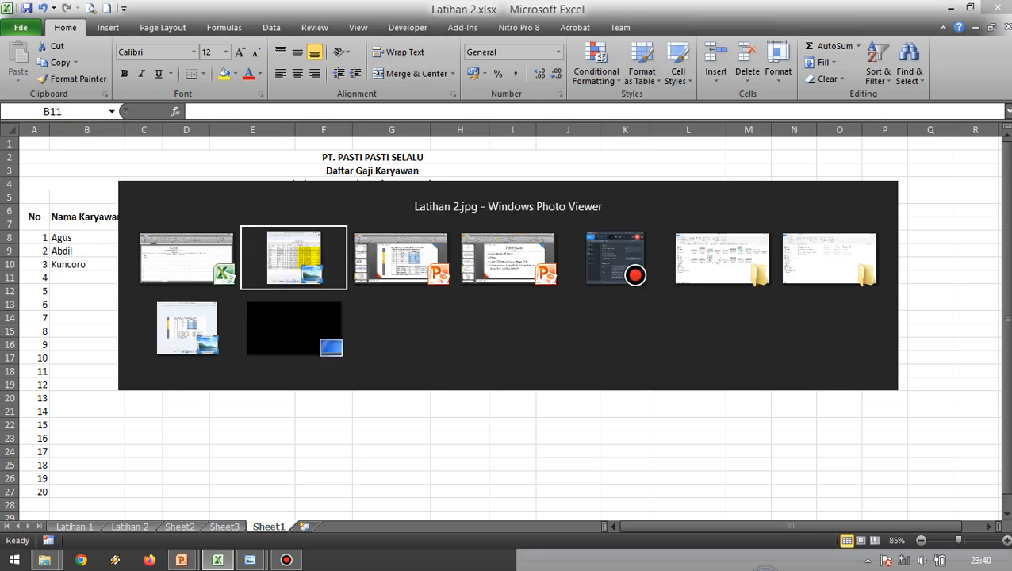
key("alt+Tab")
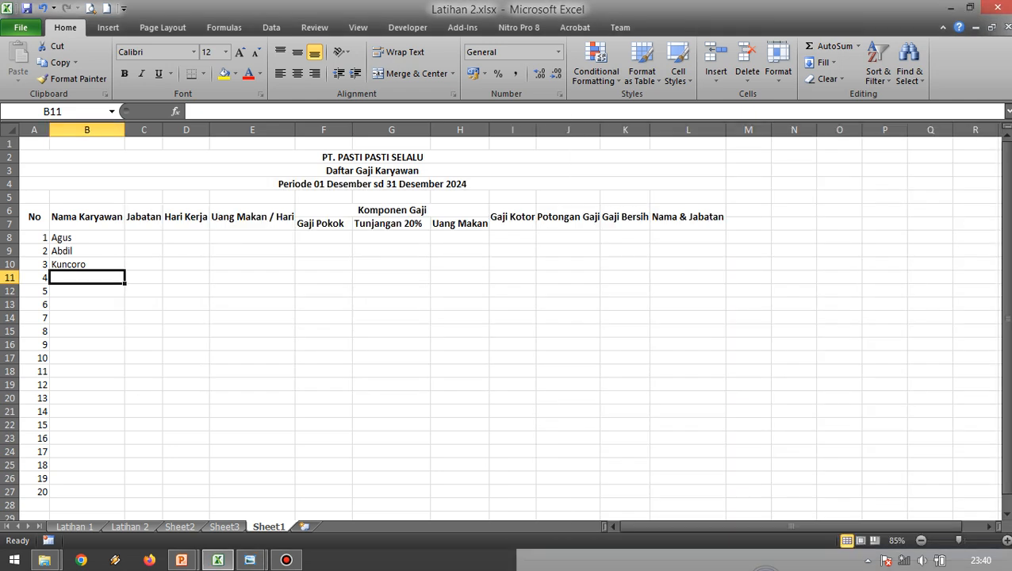
type("Aadi")
key("BackSpace")
key("BackSpace")
key("BackSpace")
type("di")
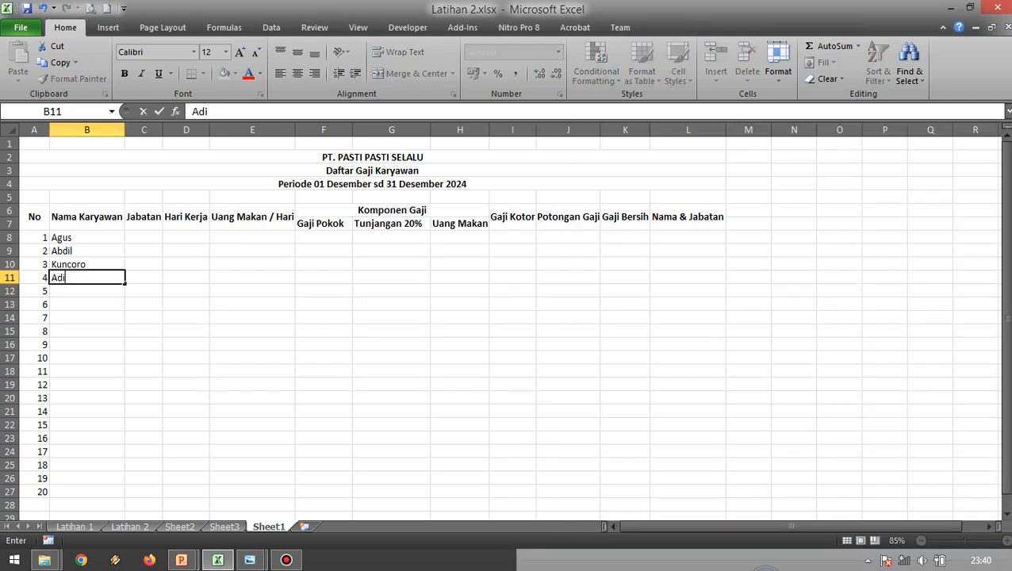
key("Return")
Enter the fifth and sixth employees' names in B12 and B13 as listed in the reference image.
type("Tan")
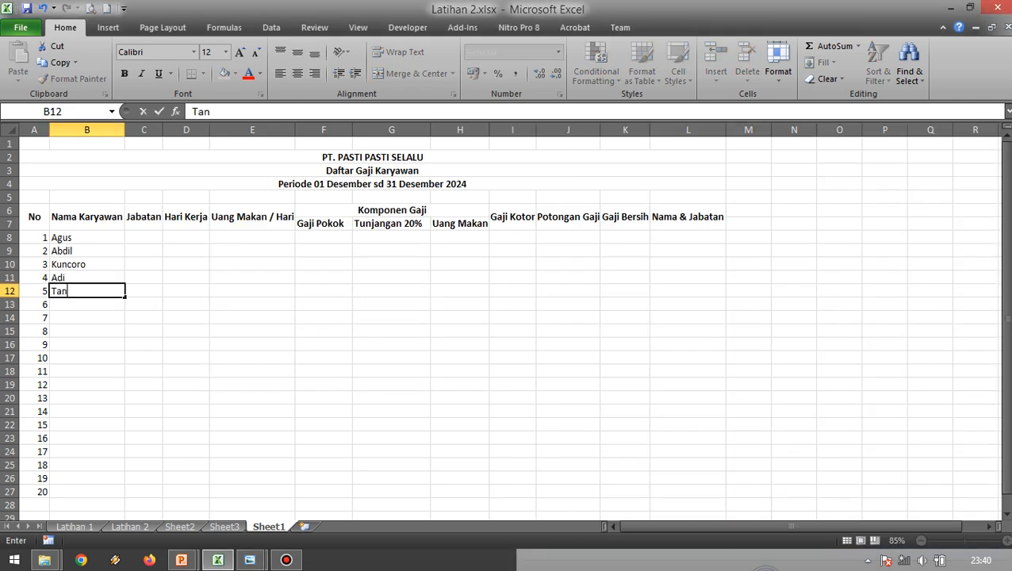
type("tiYanti")
key("BackSpace")
key("BackSpace")
key("BackSpace")
key("BackSpace")
key("BackSpace")
key("Return")
type("Yanti")
key("Return")
Look up employees 7 and 8 in the reference image and enter their names in B14 and B15.
key("alt+Tab")
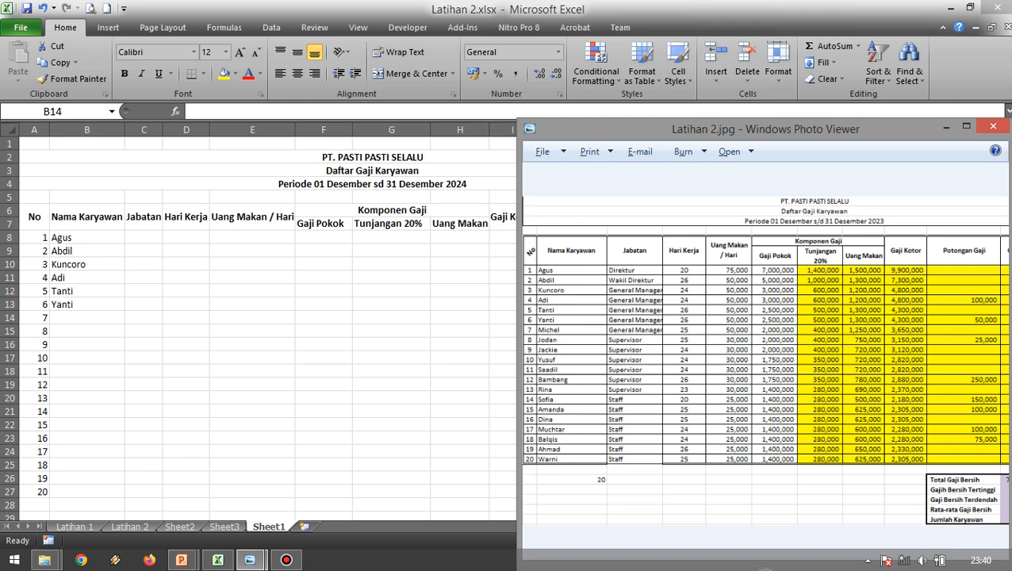
key("alt+Tab")
type("Michek")
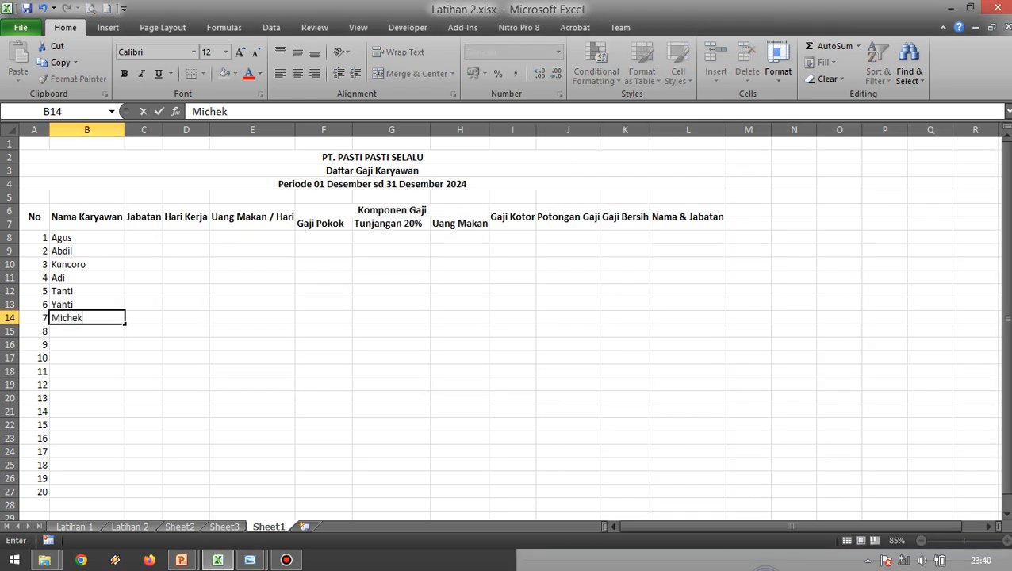
key("BackSpace")
type("l")
key("Return")
type("Jodan")
key("Return")
Look up employees 9 and 10 in the reference image and enter their names in B16 and B17.
key("alt+Tab")
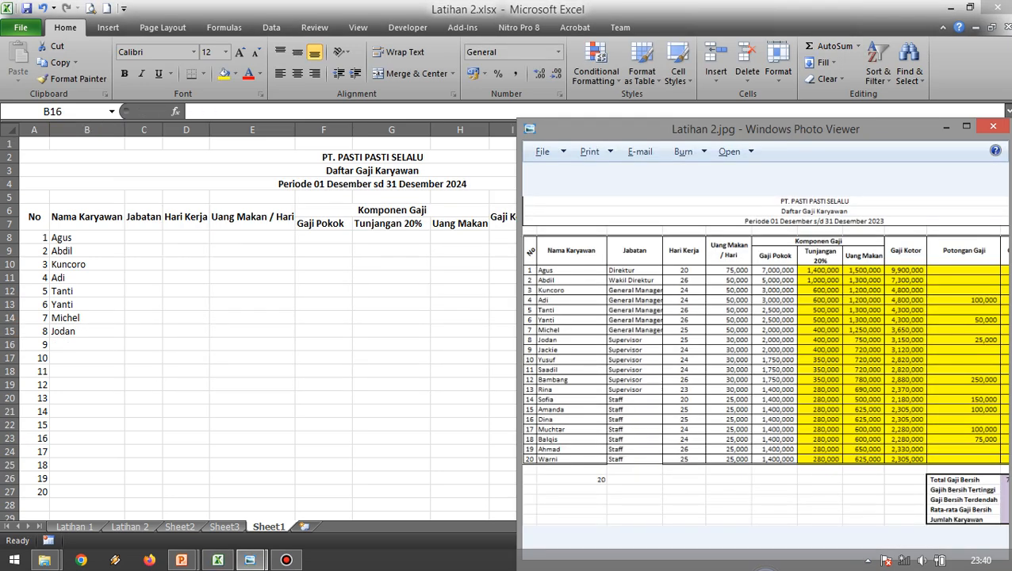
key("alt+Tab")
type("Jackie")
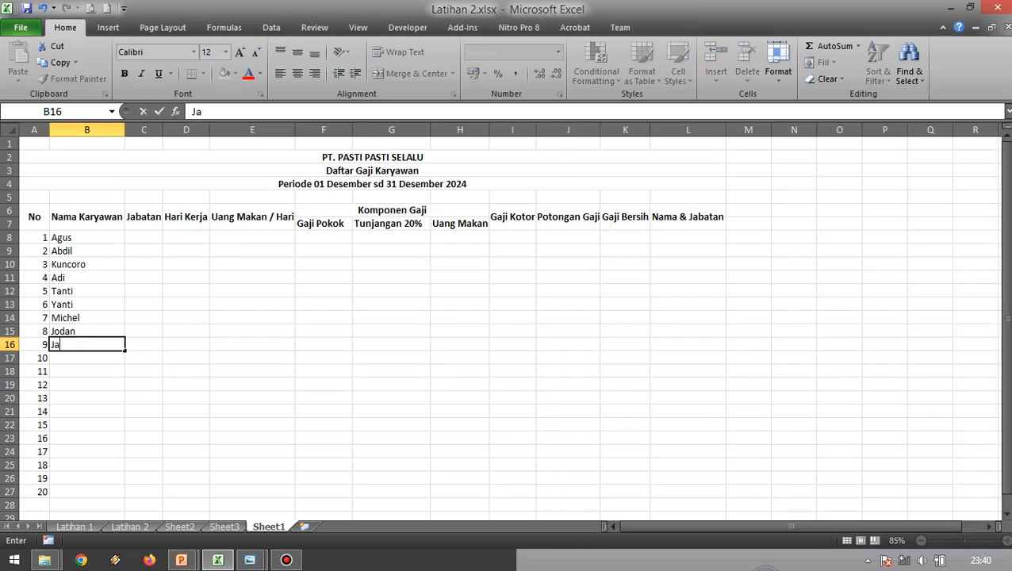
key("Return")
type("Yusuf")
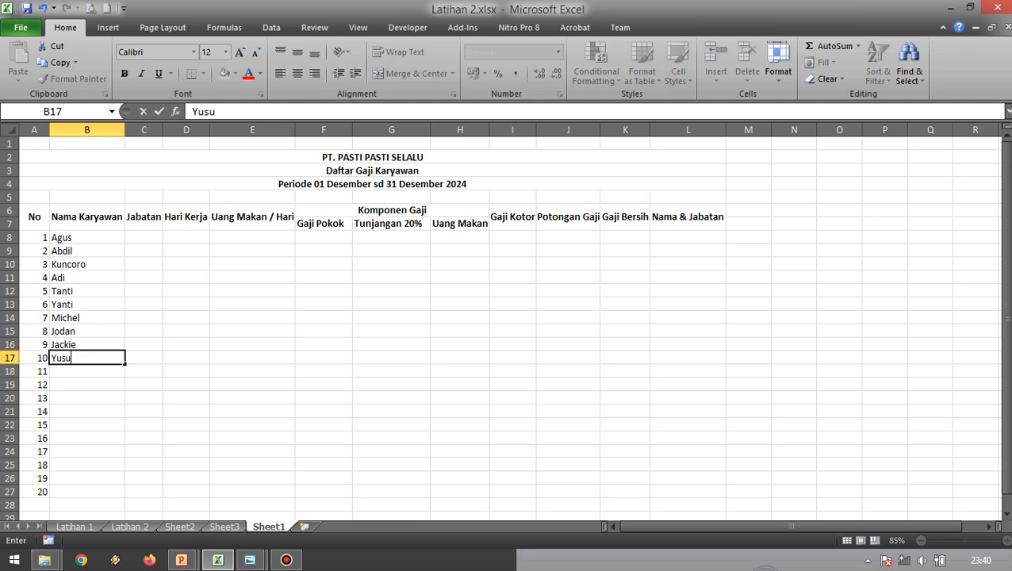
key("Return")
Look up employees 11 and 12 in the reference image and enter their names in B18 and B19.
key("alt+Tab")
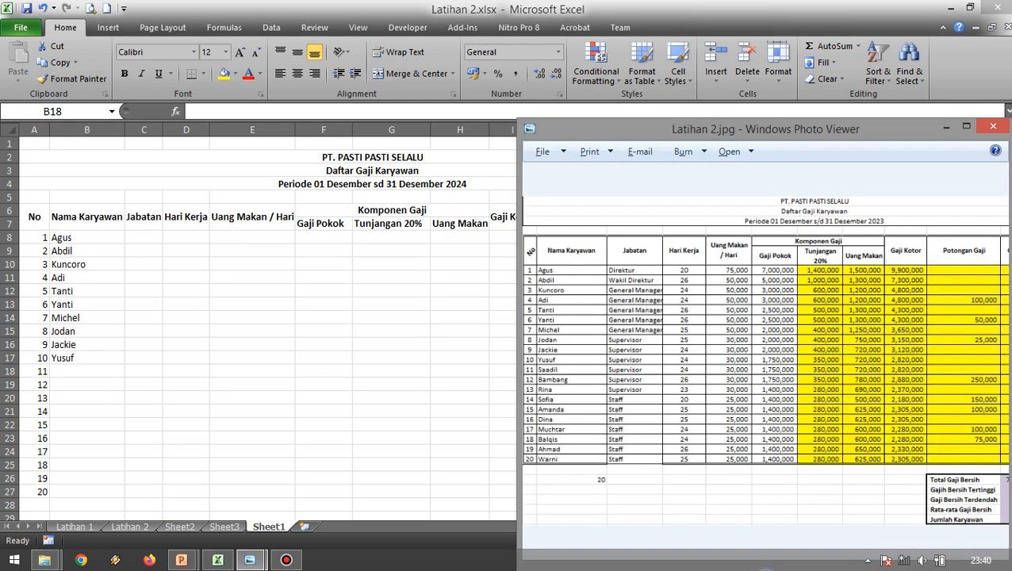
key("alt+Tab")
type("S")
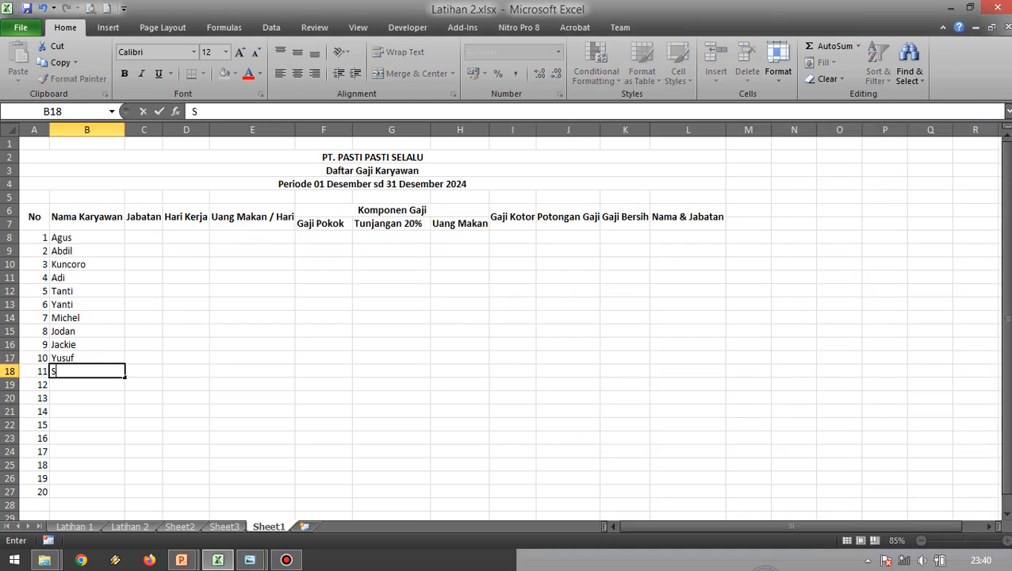
type("aadil")
key("Return")
type("Bambang")
key("Return")
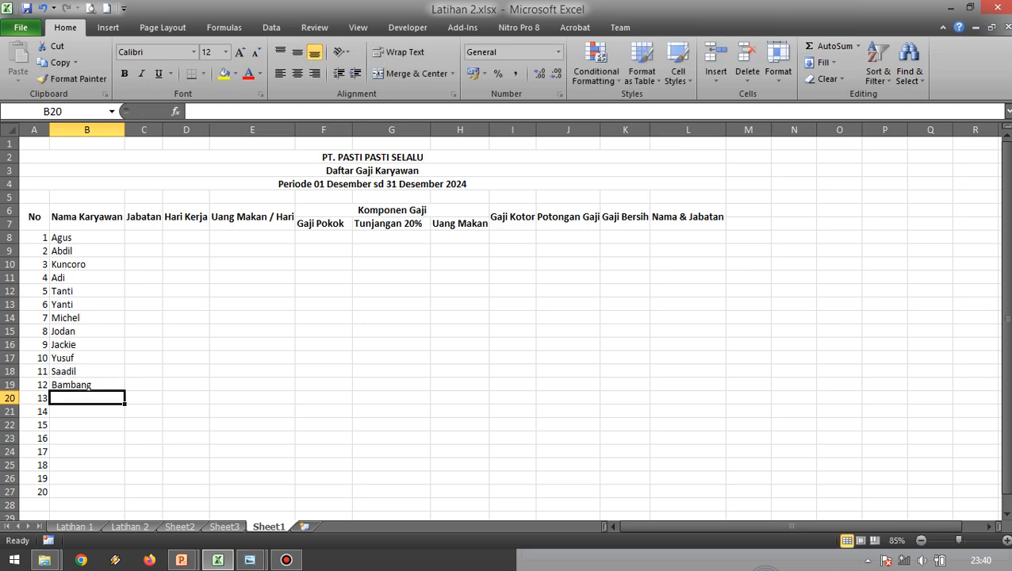
Look up employees 13 to 15 in the reference image and enter their names in B20:B22.
key("alt+Tab")
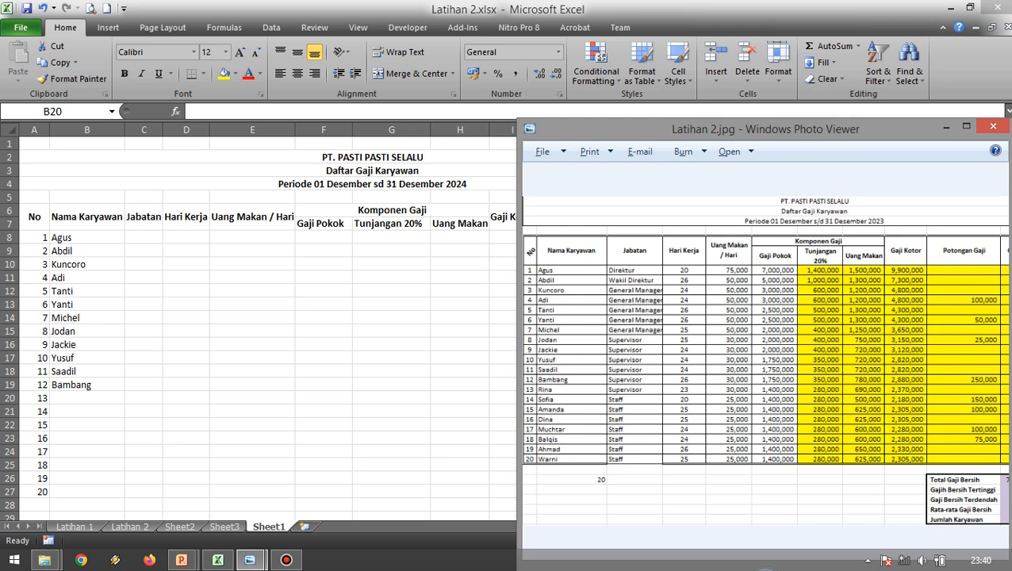
key("alt+Tab")
type("Rina")
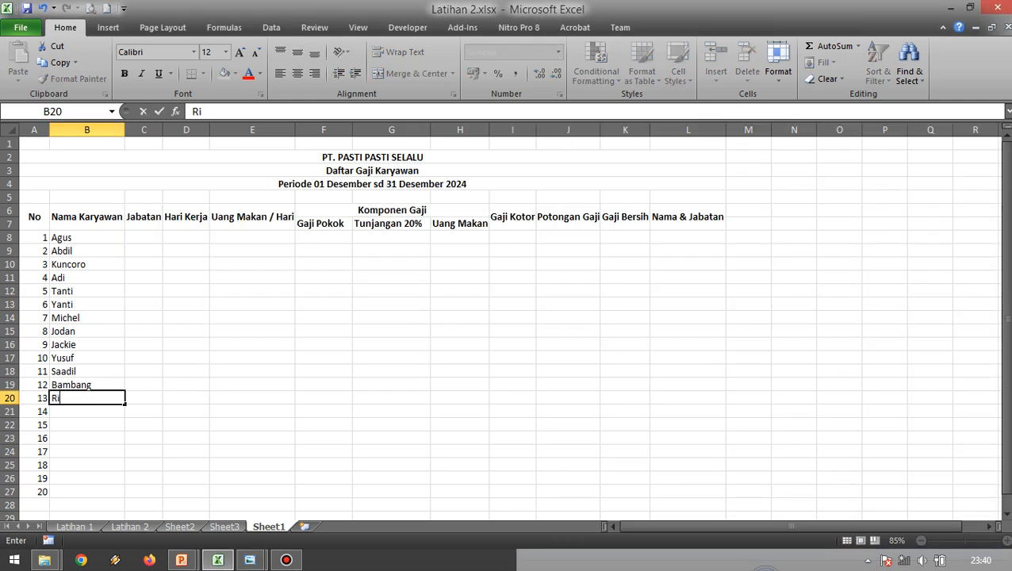
key("Return")
type("Sofia")
key("Return")
type("Amana")
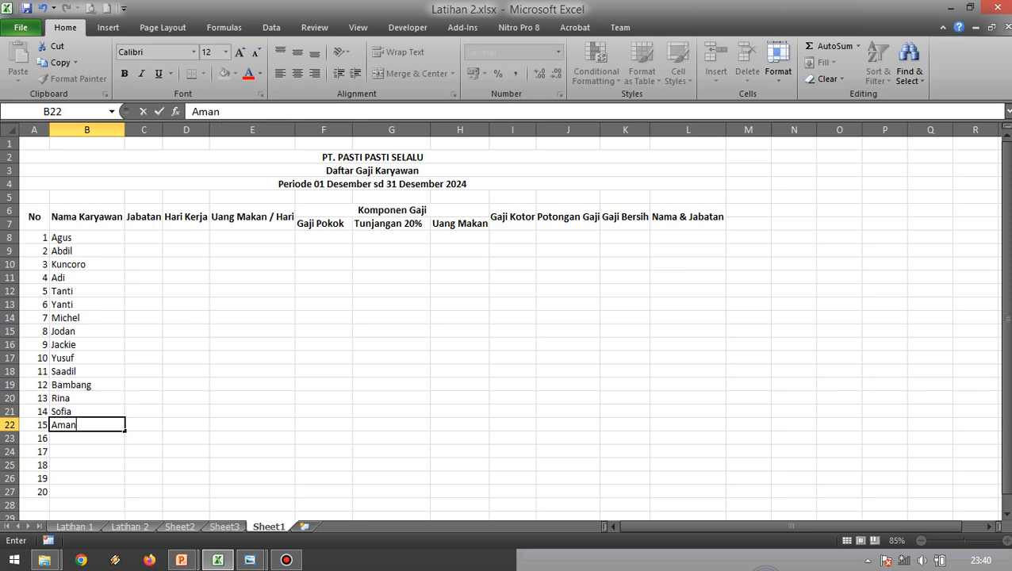
key("Return")
Correct the spelling of the employee name in B22 to match the reference image.
key("alt+Tab")
Look up employees 16 and 17 in the reference image and enter their names in B23 and B24.
key("alt+Tab")
key("Up")
key("F2")
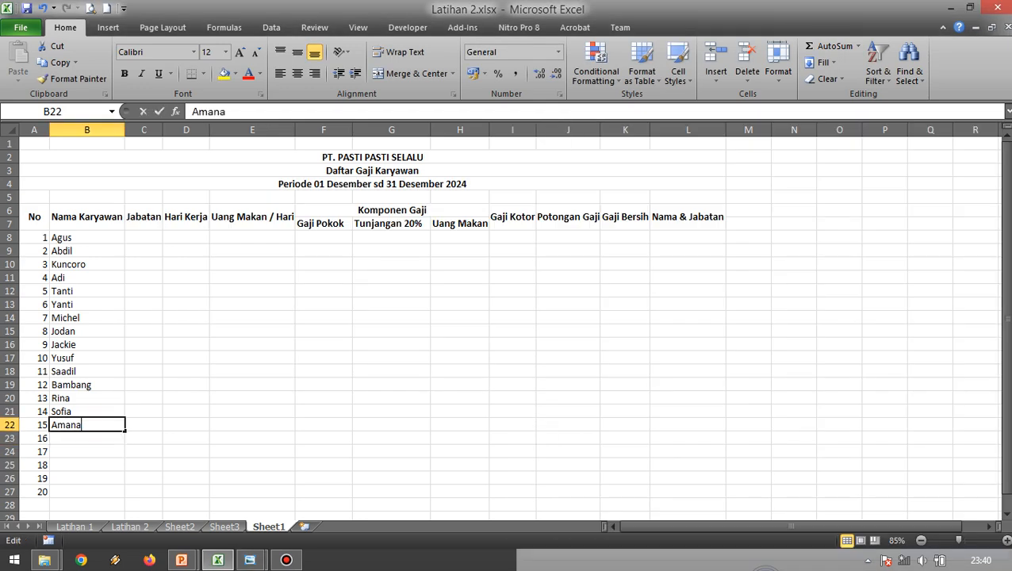
key("BackSpace")
key("BackSpace")
type("nda")
key("Return")
key("alt+Tab")
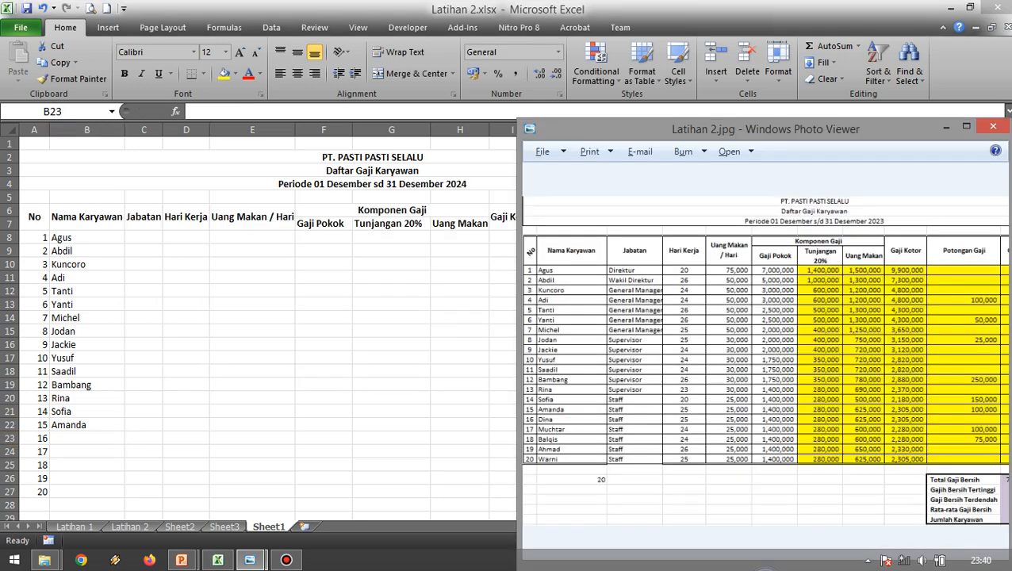
key("alt+Tab")
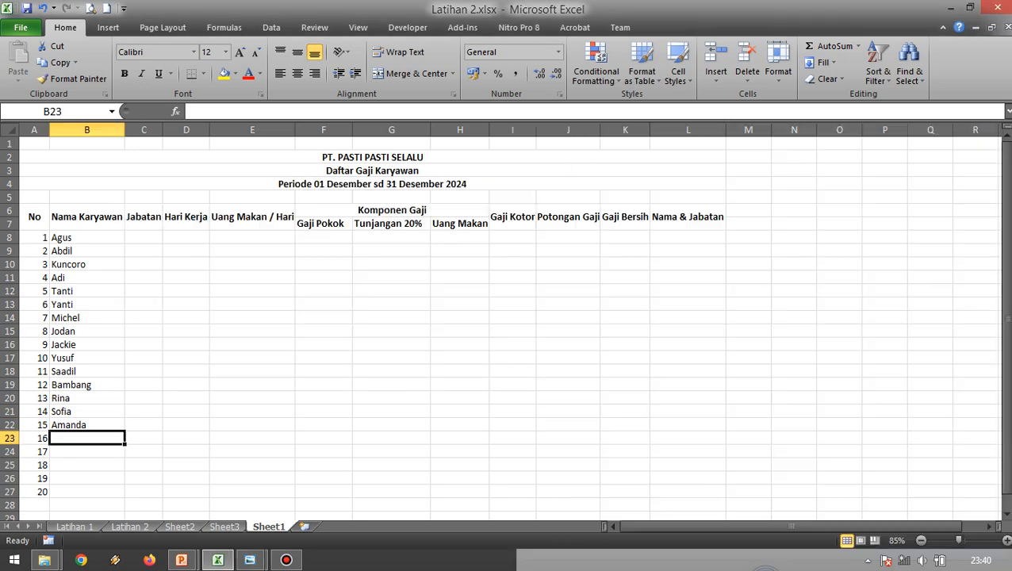
type("Dina")
key("Return")
type("Muchtar")
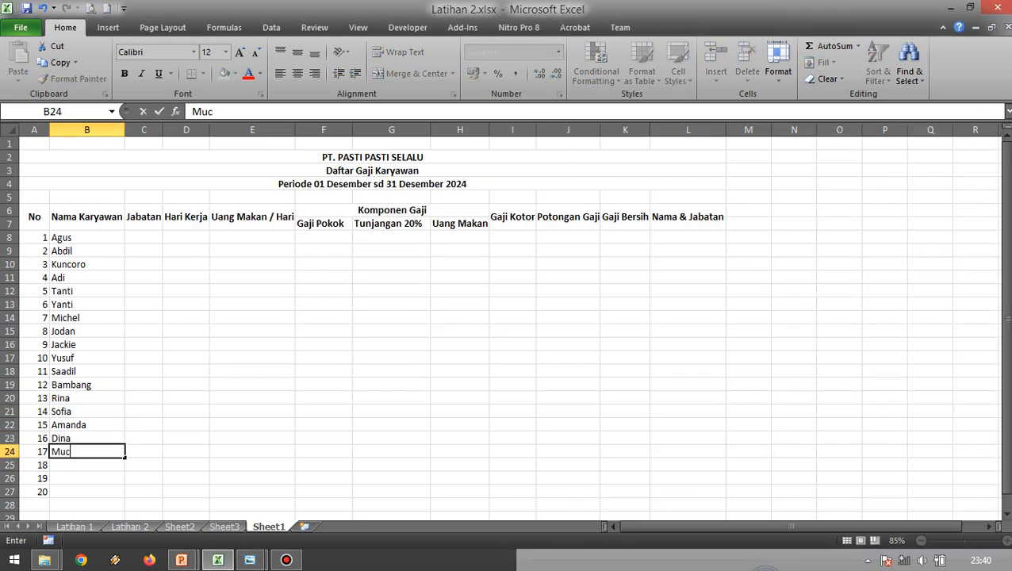
key("Return")
Complete the Nama Karyawan column by entering the names of employees 18 to 20 in B25:B27 from the reference image.
key("alt+Tab")
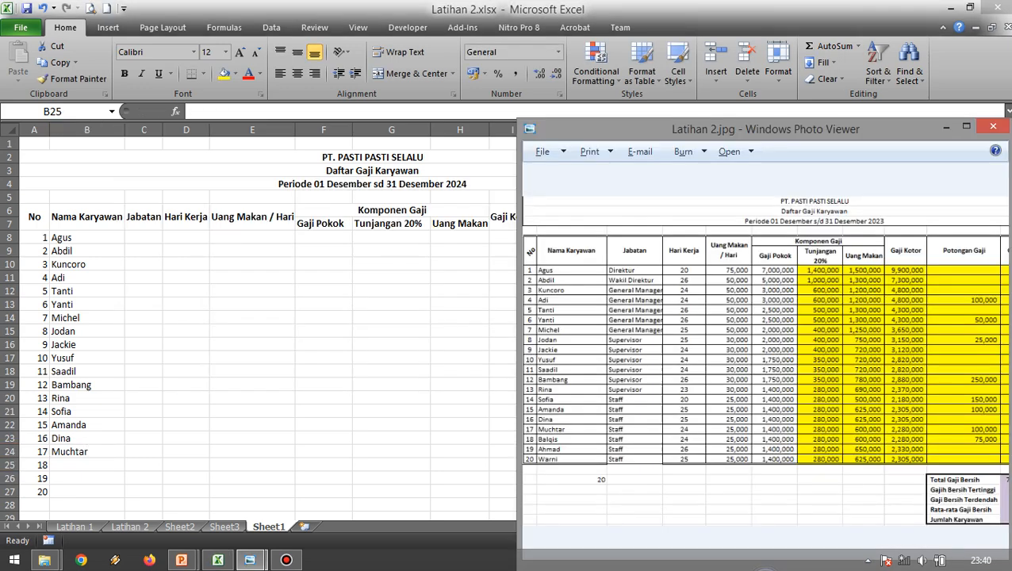
key("alt+Tab")
type("Bal")
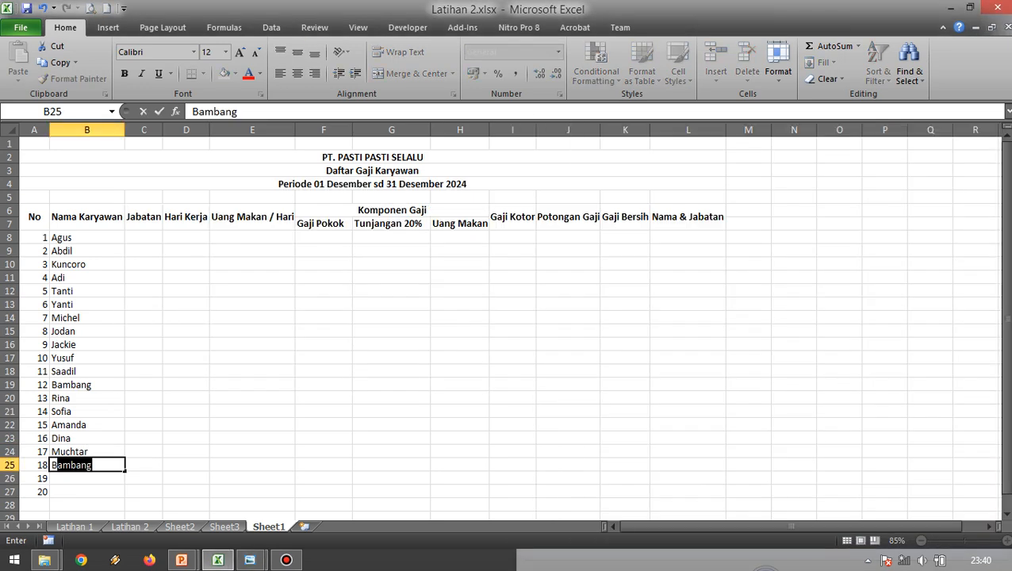
type("qis")
key("Return")
key("alt+Tab")
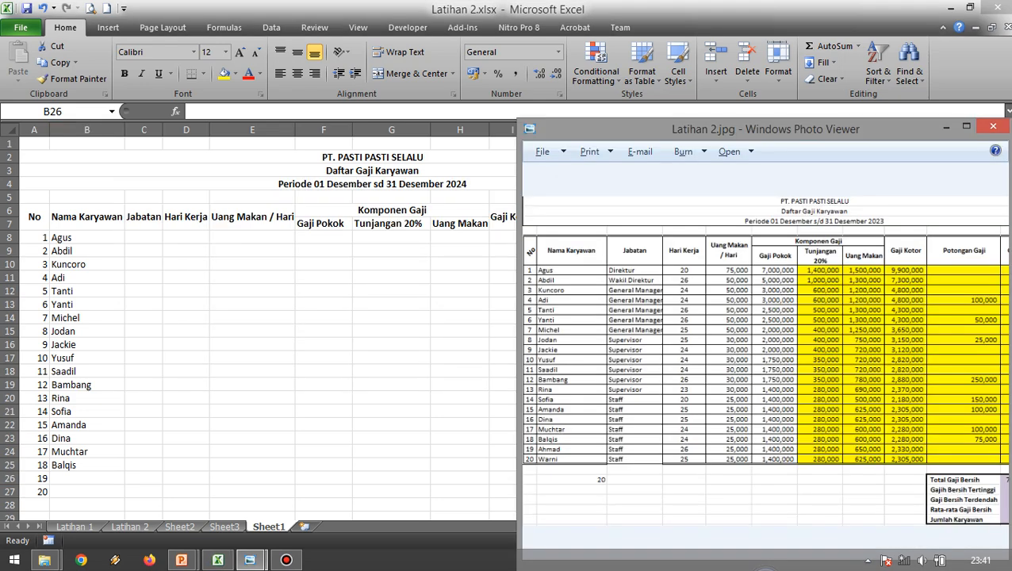
key("alt+Tab")
type("Ahmad")
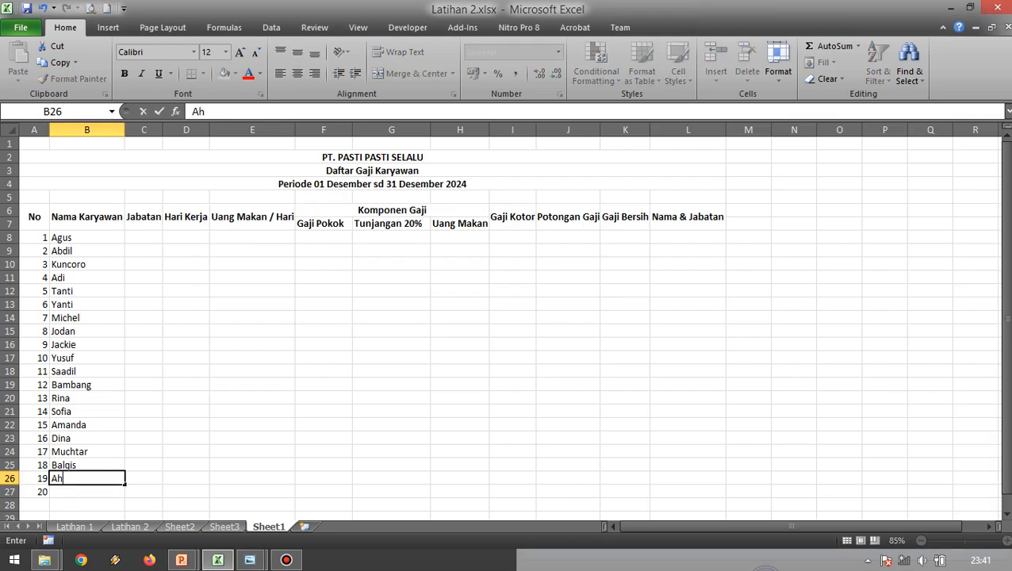
key("Return")
type("Warni")
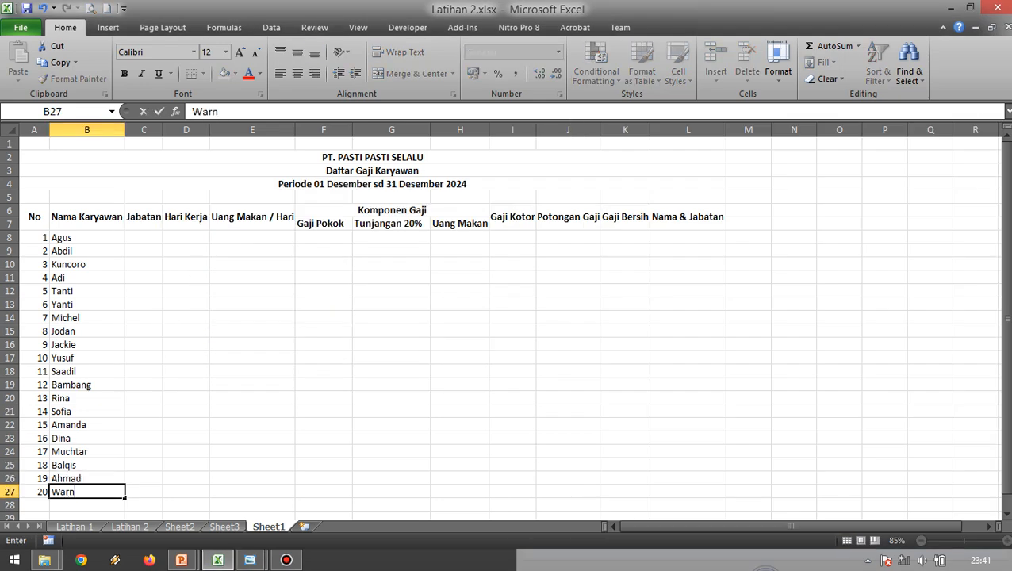
key("Return")
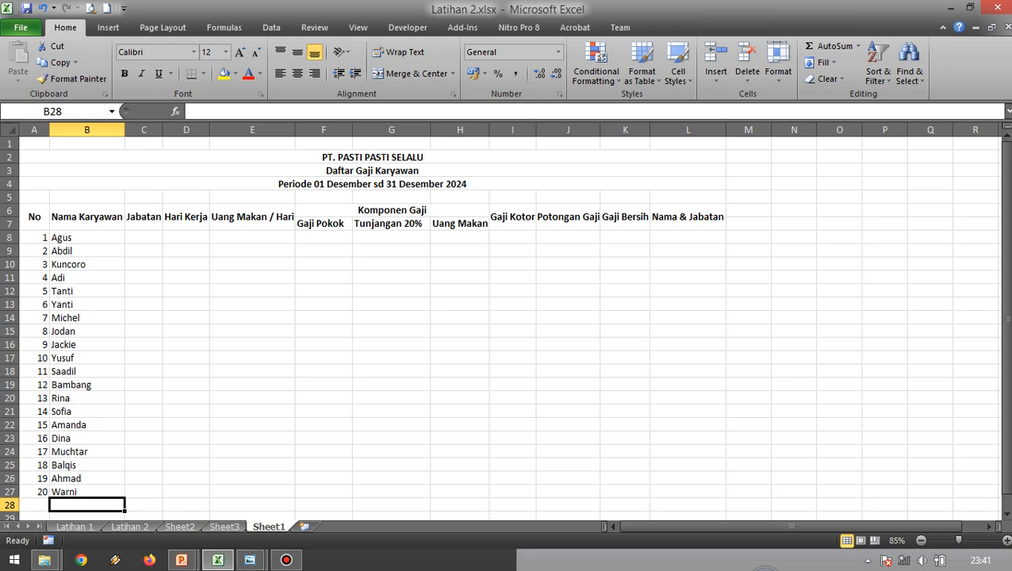
Widen the Jabatan column and enter Direktur in C8, following the reference image.
key("alt+Tab")
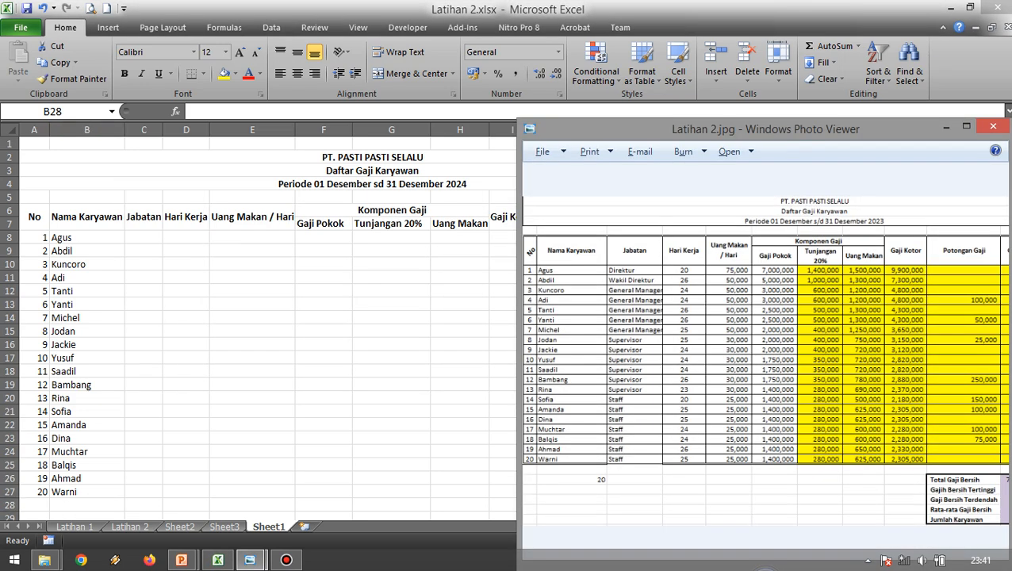
key("alt+Tab")
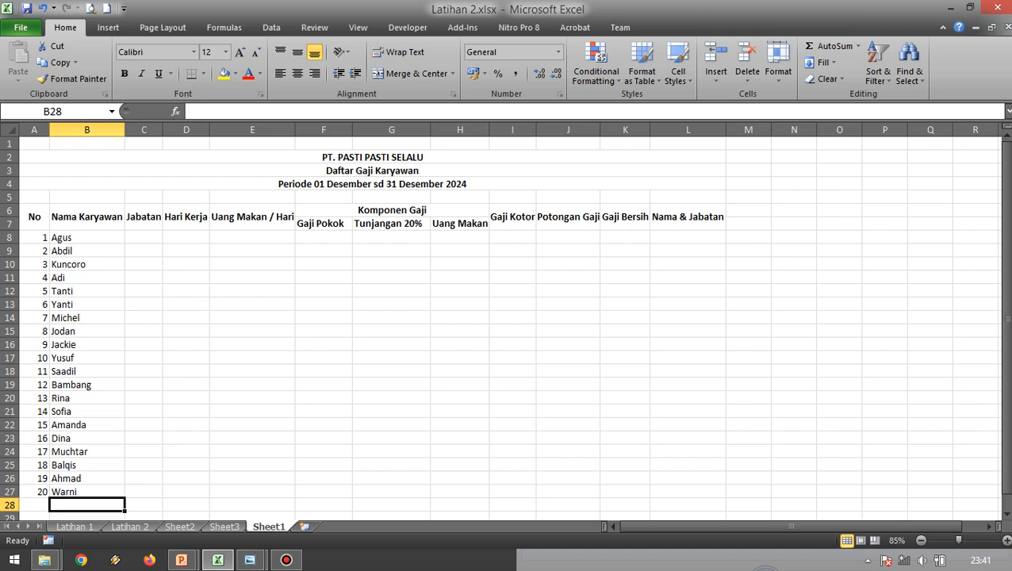
left_click(143, 237)
left_click_drag(163, 129, 198, 130)
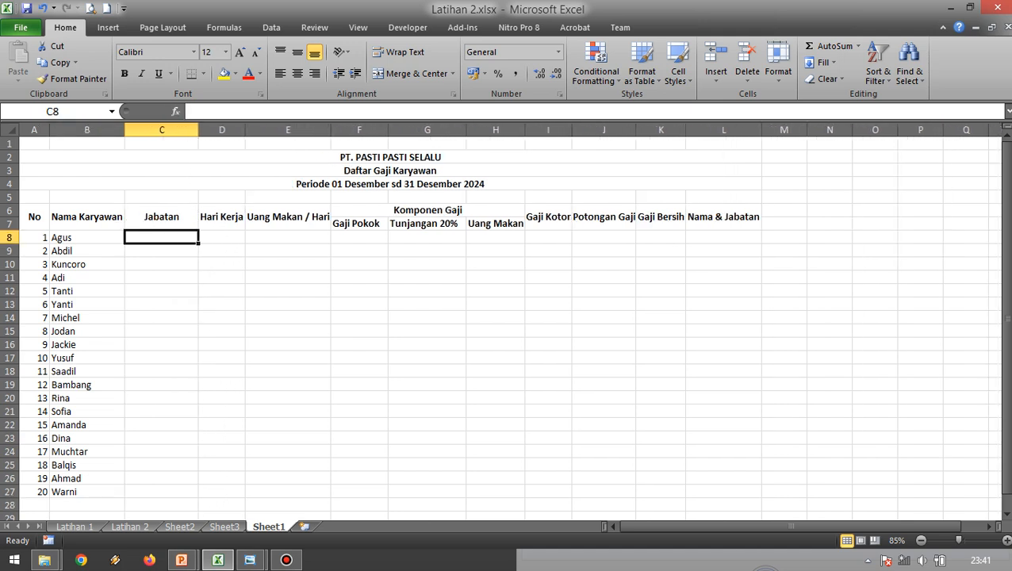
type("Direktur")
key("Return")
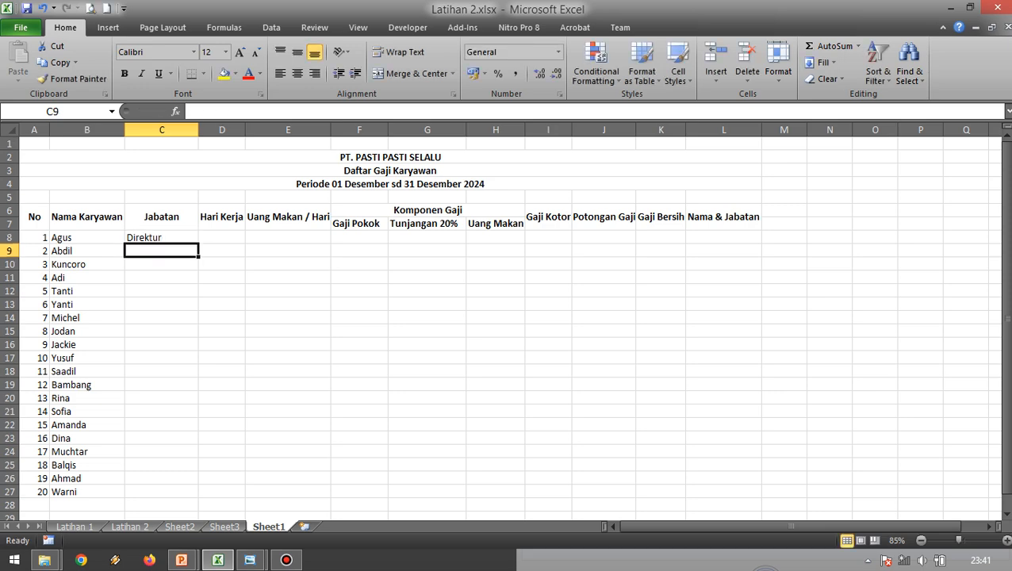
Check the second employee's job title in the reference image and enter Wakil Direktur in C9.
key("alt+Tab")
Check the third employee's job title in the reference image and enter General Manager in C10.
key("alt+Tab")
type("W")
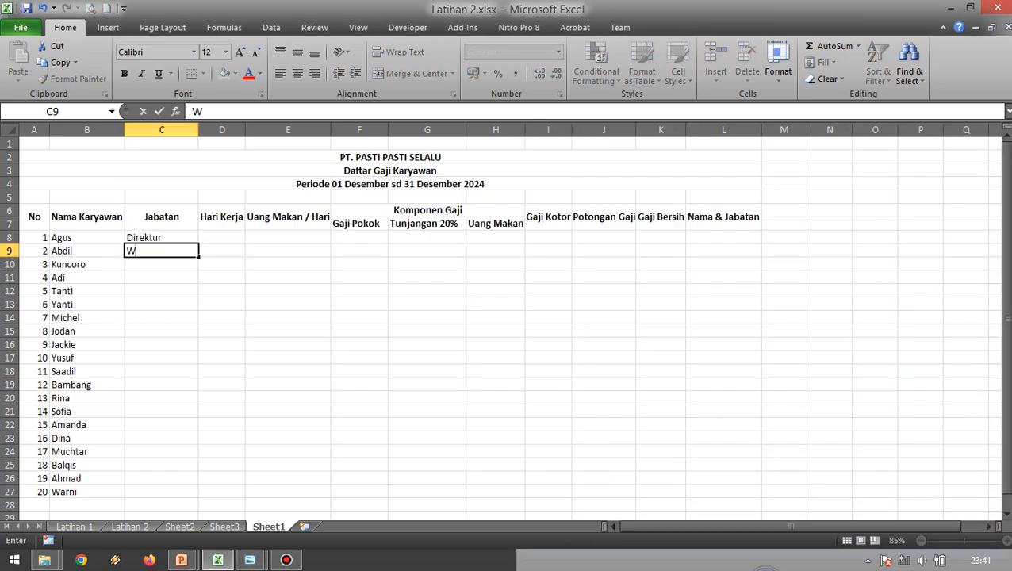
type("akilDirek")
key("BackSpace")
key("BackSpace")
key("BackSpace")
key("BackSpace")
key("BackSpace")
type("Direktur")
key("Return")
key("alt+Tab")
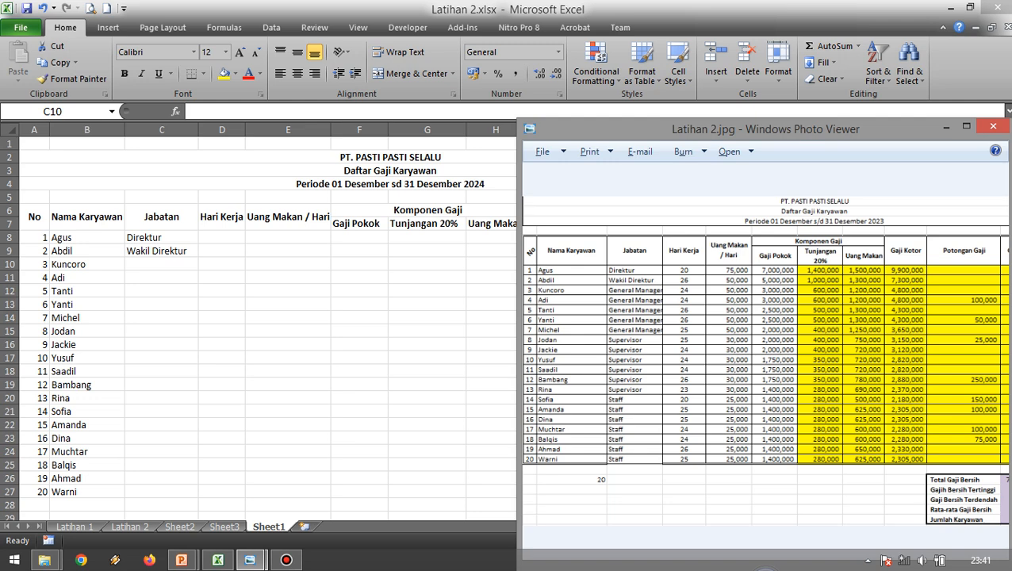
key("alt+Tab")
type("Gen")
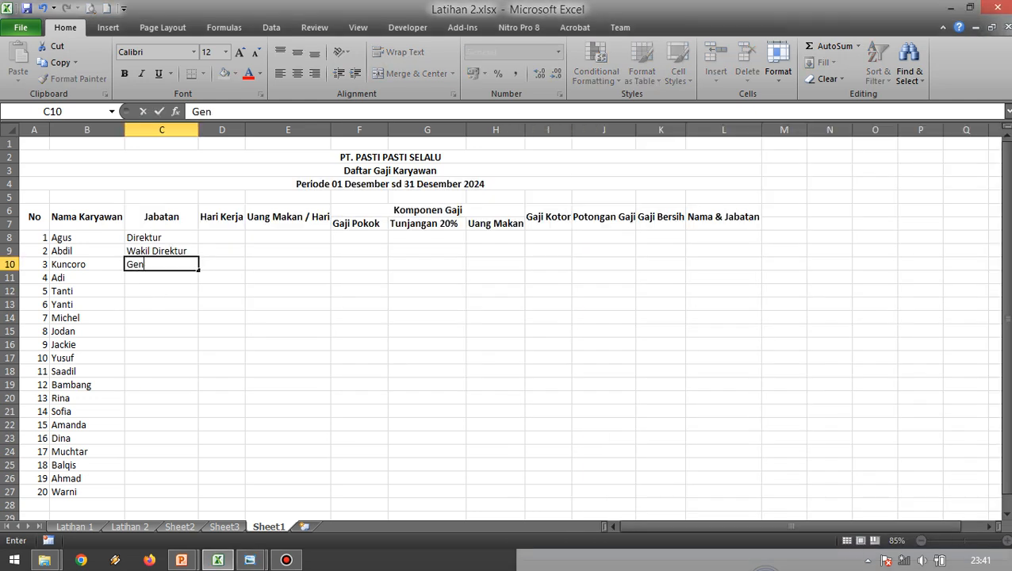
type("eral Manager")
key("Return")
Copy General Manager from C10 down the Jabatan column through C14.
key("Up")
key("ctrl+c")
key("shift+Down")
key("shift+Down")
key("shift+Down")
key("shift+Down")
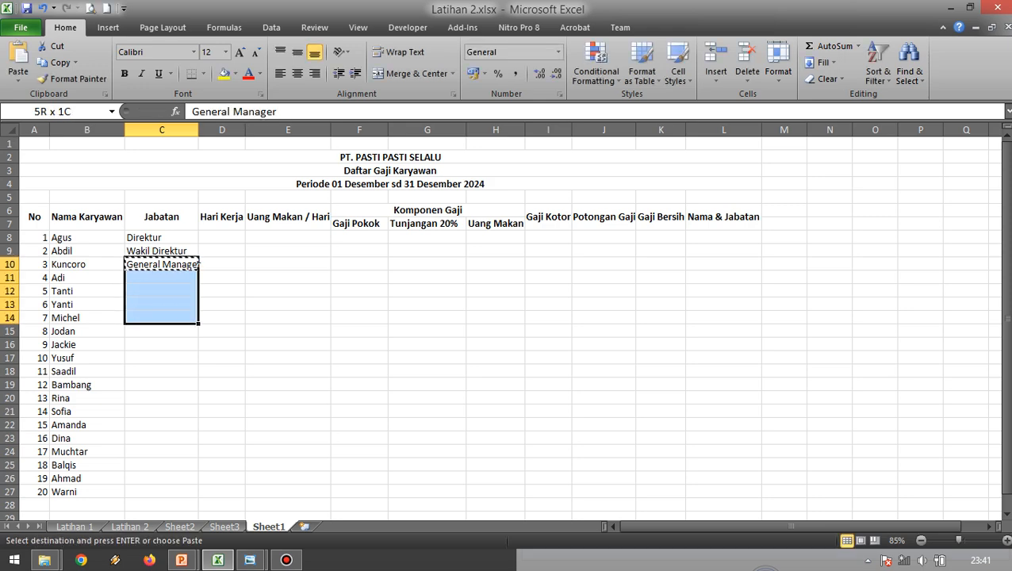
key("Return")
Check the eighth employee's job title in the reference image and enter Supervisor in C15.
key("Down")
key("Down")
key("alt+Tab")
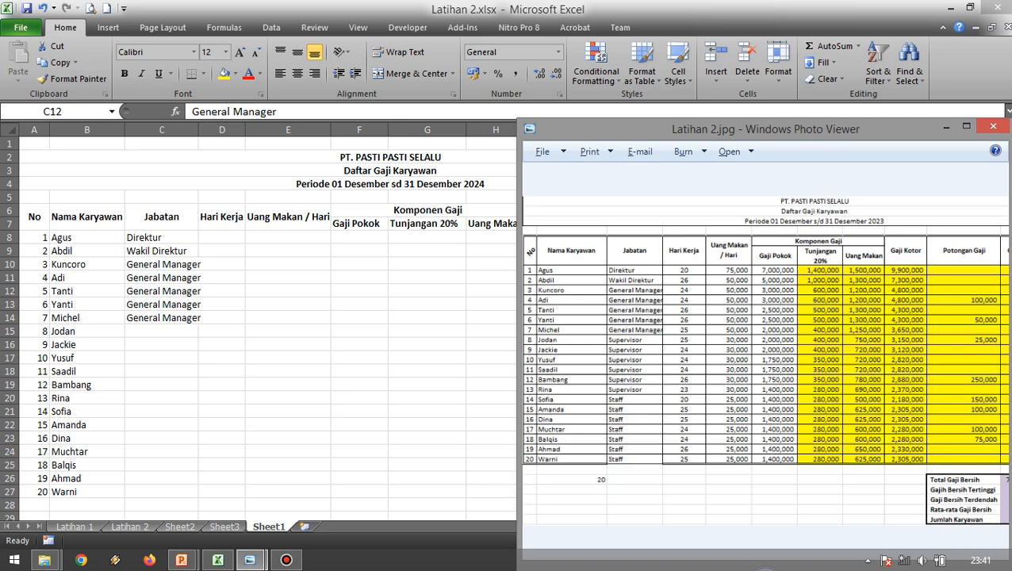
key("alt+Tab")
key("Down")
key("Down")
key("Down")
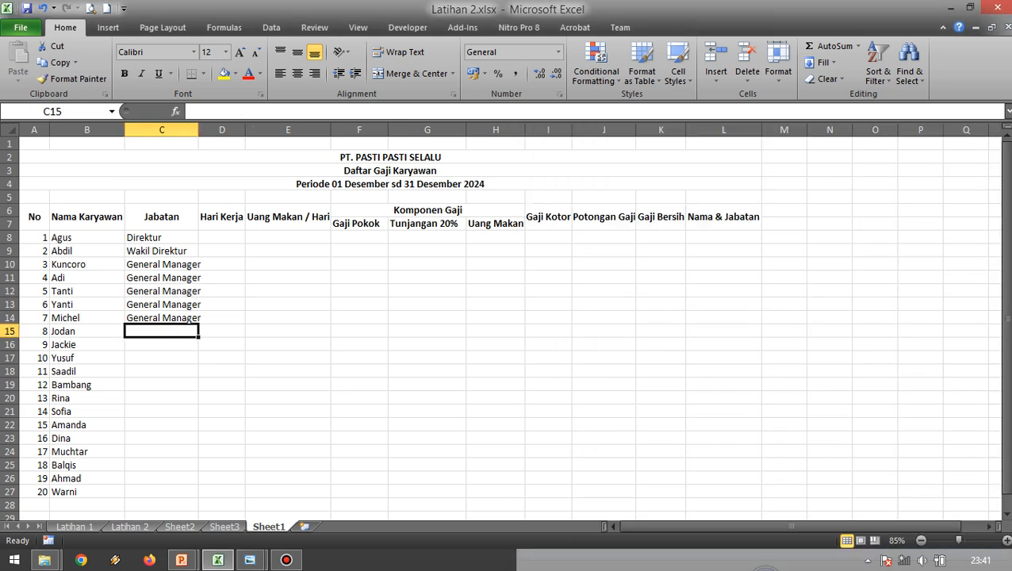
type("Super")
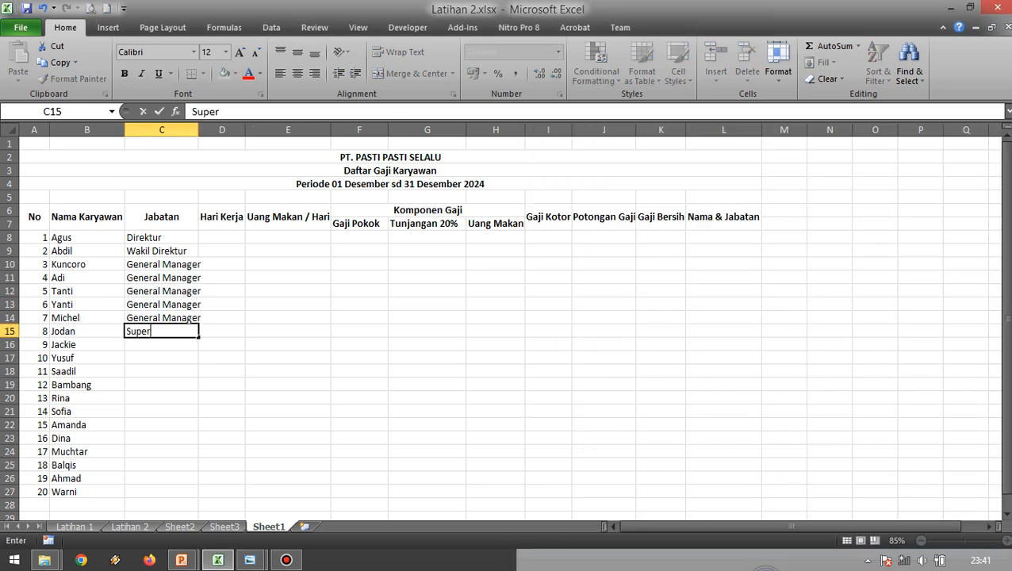
type("visor")
key("Return")
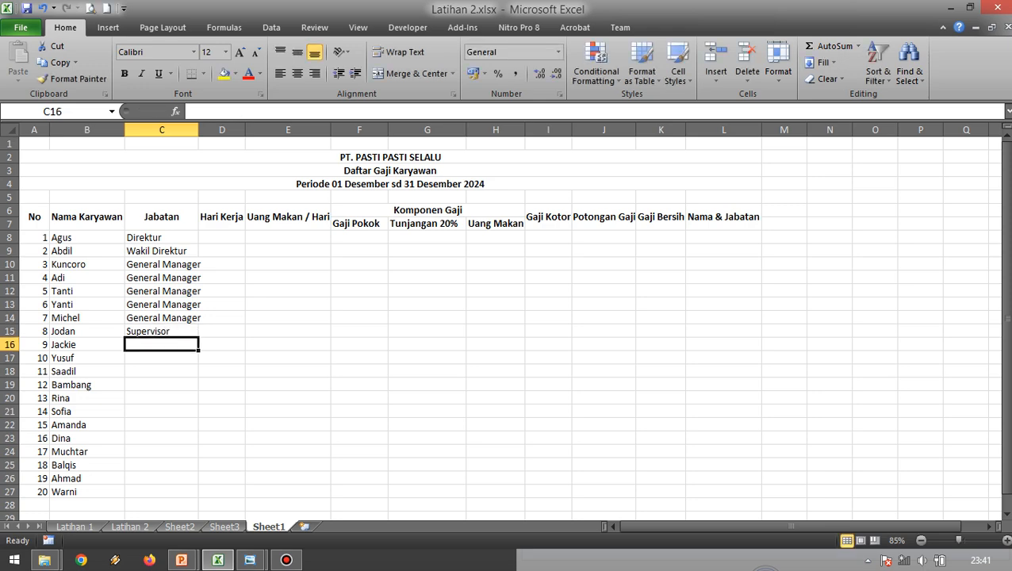
Copy Supervisor from C15 down the Jabatan column through C20.
key("Up")
key("ctrl+c")
key("shift+Down")
key("shift+Down")
key("shift+Down")
key("shift+Down")
key("shift+Down")
key("Return")
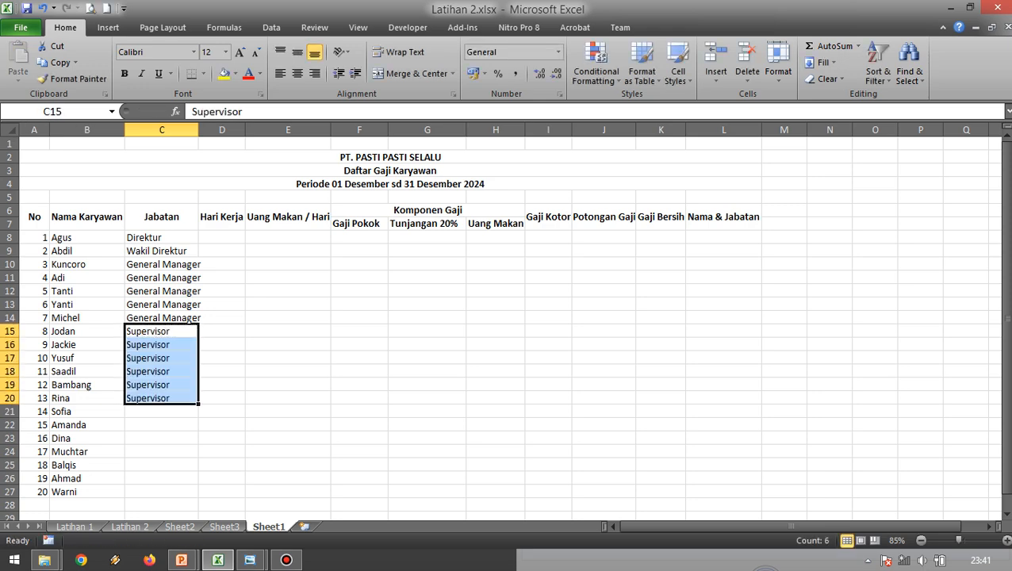
Check the job title of employee 14 in the reference image and enter Staff in C21.
key("alt+Tab")
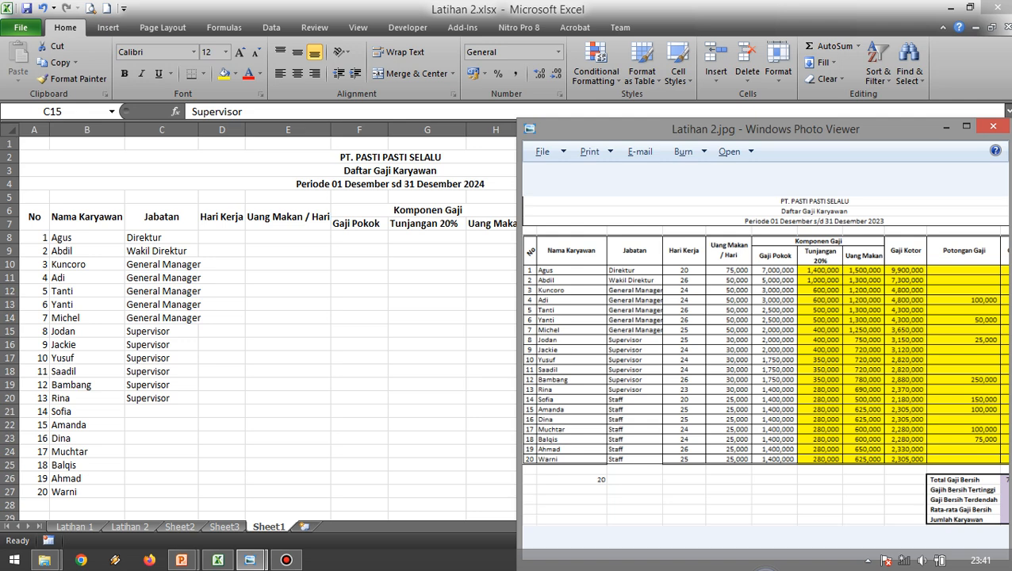
key("alt+Tab")
key("ctrl+Down")
key("Down")
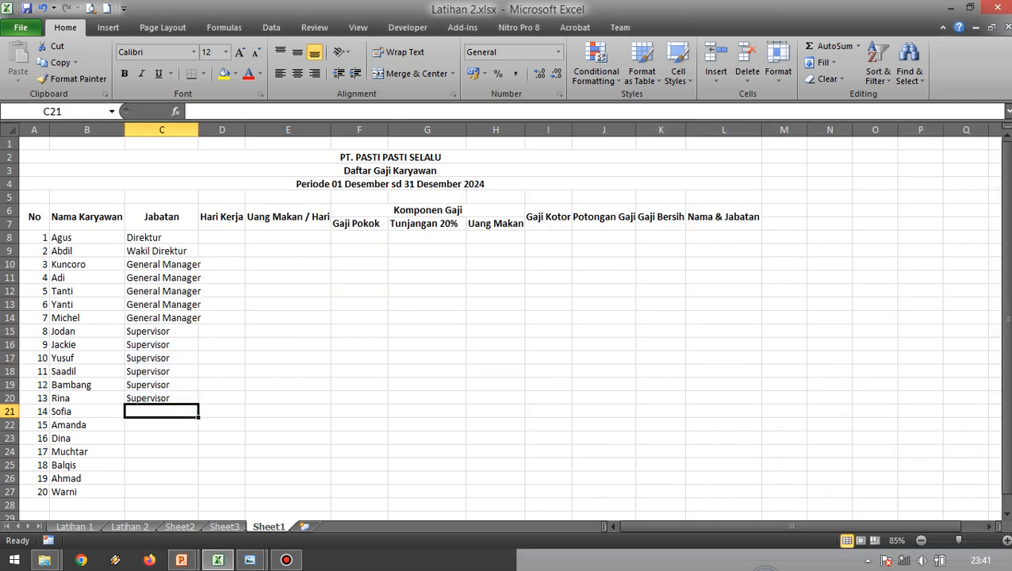
type("Staff")
key("Return")
Copy Staff from C21 down through C27 and widen the Jabatan column to fit the General Manager entries.
key("Up")
key("ctrl+c")
key("shift+Down")
key("shift+Down")
key("shift+Down")
key("shift+Down")
key("shift+Down")
key("shift+Down")
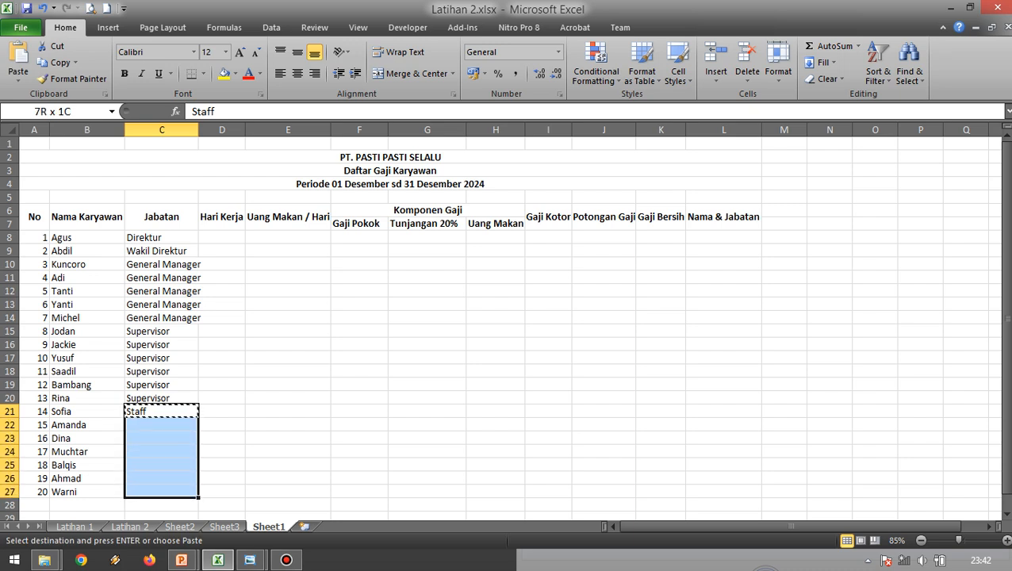
key("Return")
left_click_drag(198, 129, 214, 130)
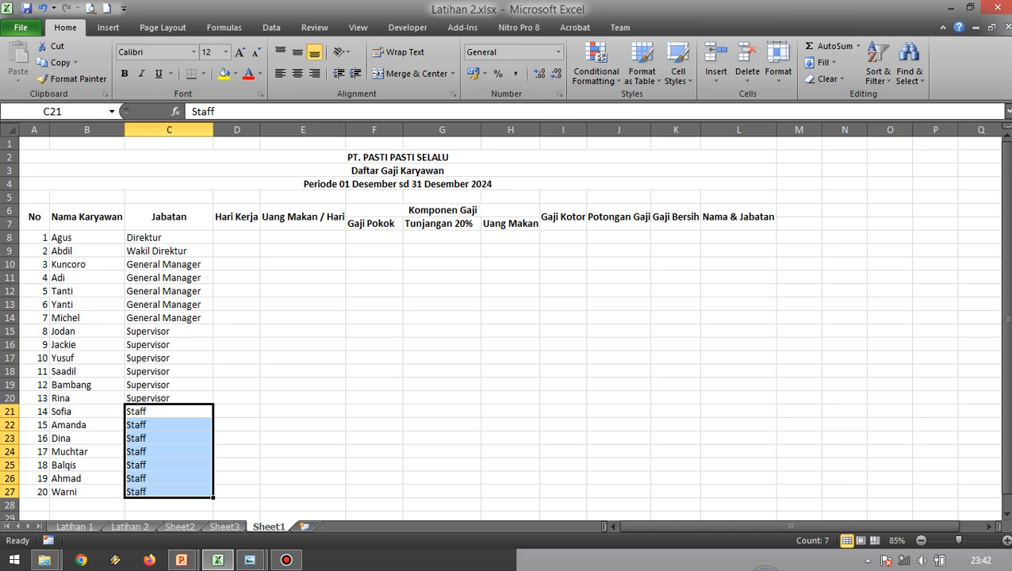
Start the Hari Kerja column from the reference image, entering 20 in D8 and 26 in D9.
key("alt+Tab")
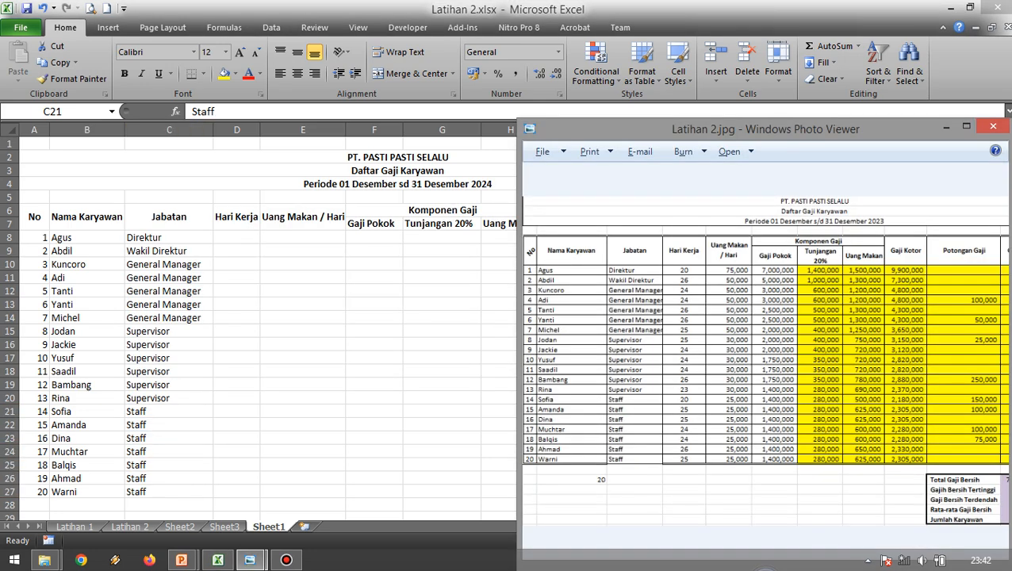
key("alt+Tab")
left_click(236, 237)
type("20")
key("Return")
key("alt+Tab")
Check the working days of employees 3 and 4 in the reference image and enter 24 in both D10 and D11.
key("alt+Tab")
type("26")
key("Return")
key("alt+Tab")
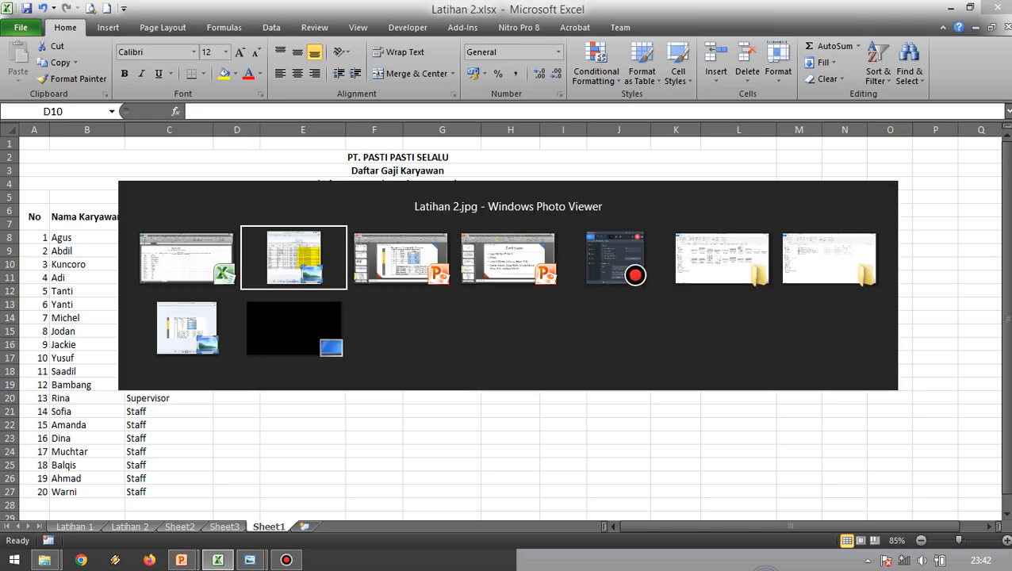
key("alt+Tab")
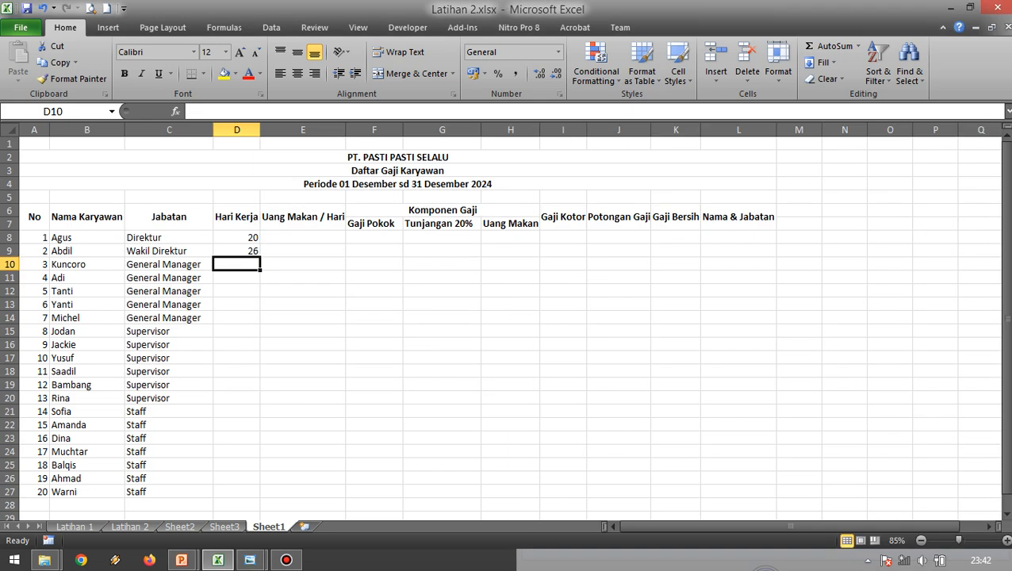
type("24")
key("Return")
type("24")
key("Return")
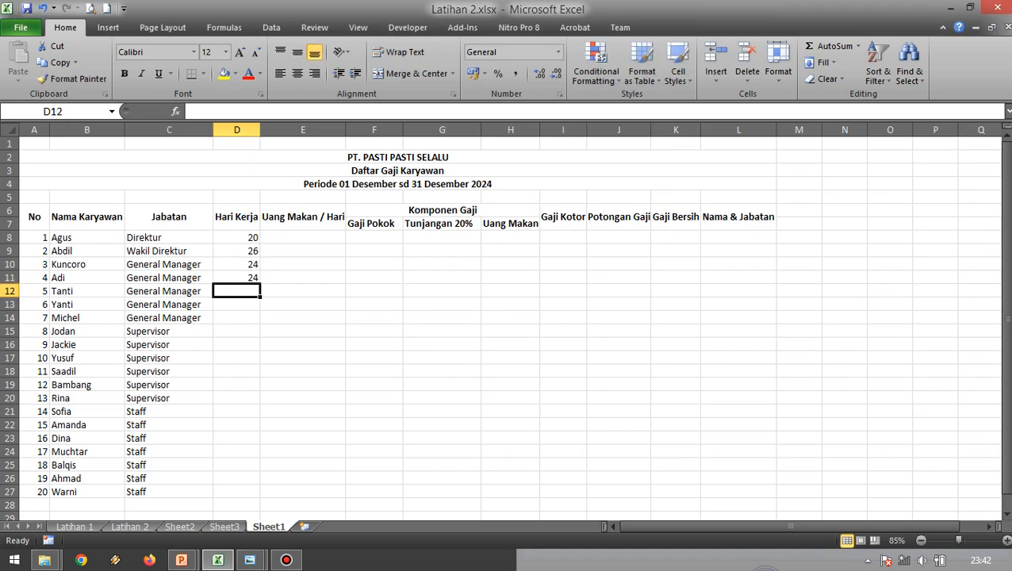
Check the working days of employees 5 and 6 in the reference image and enter 26 in both D12 and D13.
key("alt+Tab")
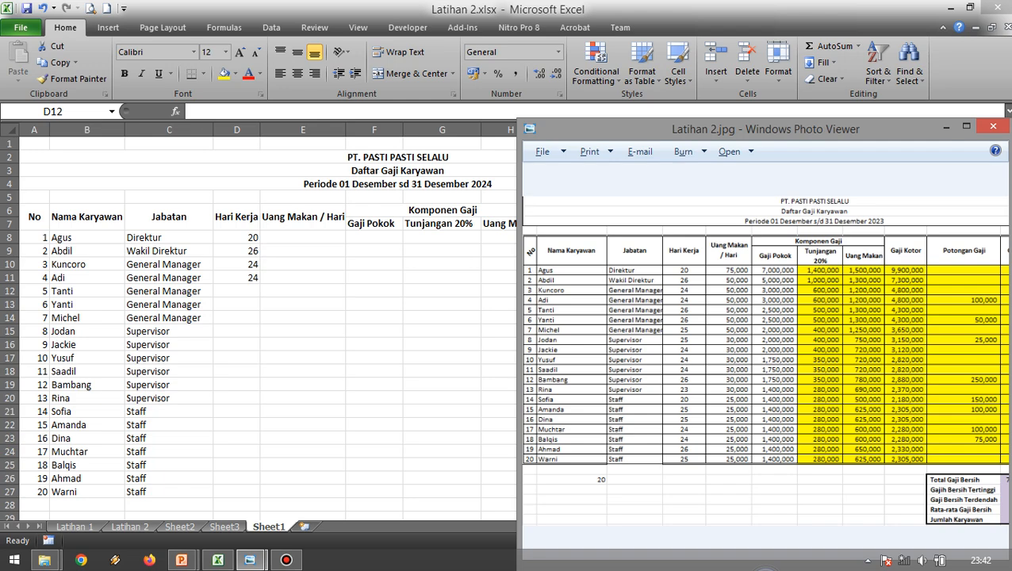
key("alt+Tab")
type("26")
key("Return")
type("26")
key("Return")
Check the working days of employees 7 and 8 in the reference image and enter 25 in both D14 and D15.
key("alt+Tab")
Check the working days of employees 9 to 11 in the reference image and enter 24 in each of D16:D18.
key("alt+Tab")
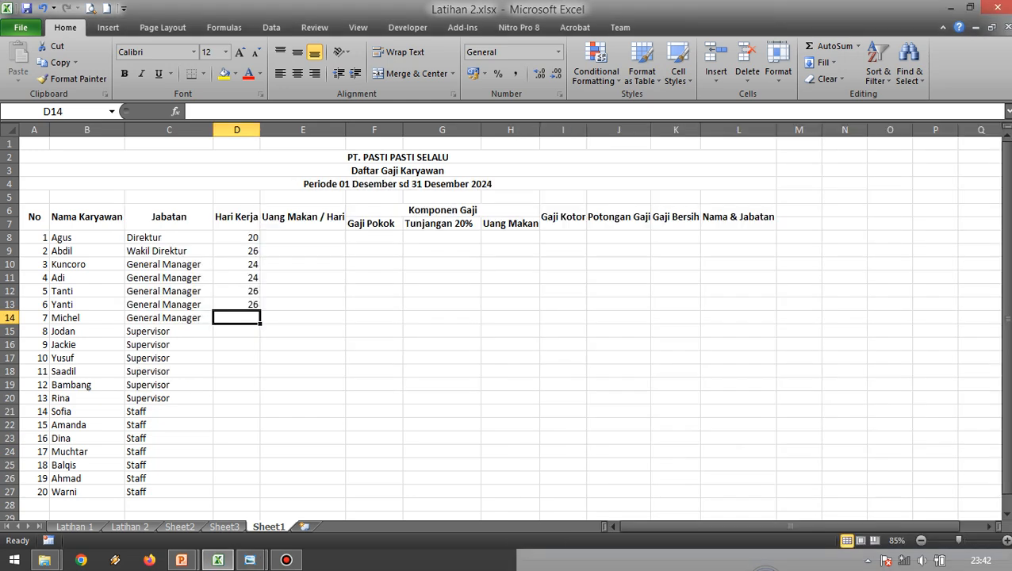
type("25")
key("Return")
type("25")
key("Return")
key("alt+Tab")
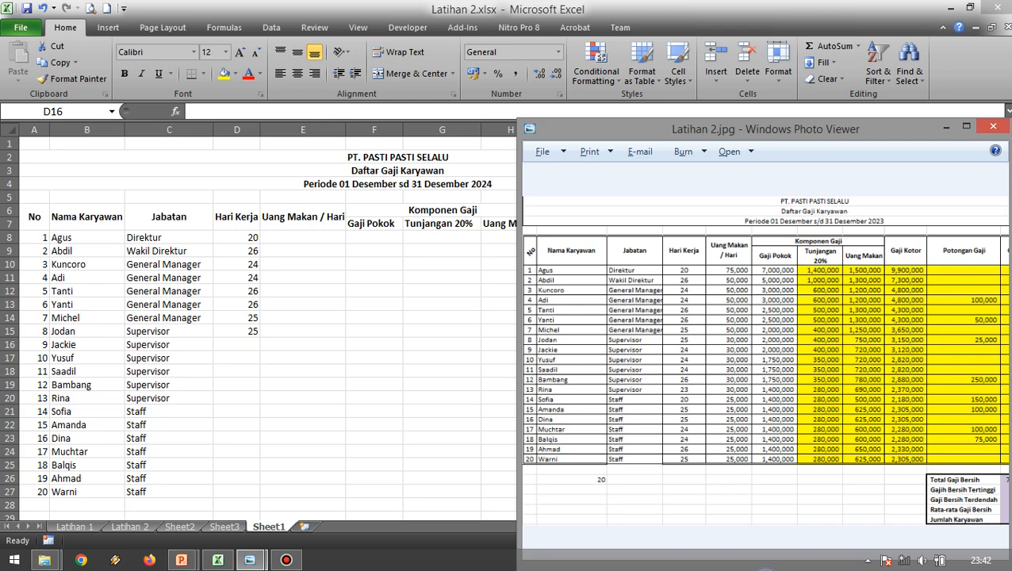
key("alt+Tab")
type("24")
key("Return")
type("24")
key("Return")
type("24")
key("Return")
Enter the working days of employees 12 to 14 from the reference image: 26, 23 and 20 in D19:D21.
key("alt+Tab")
key("alt+Tab")
type("26")
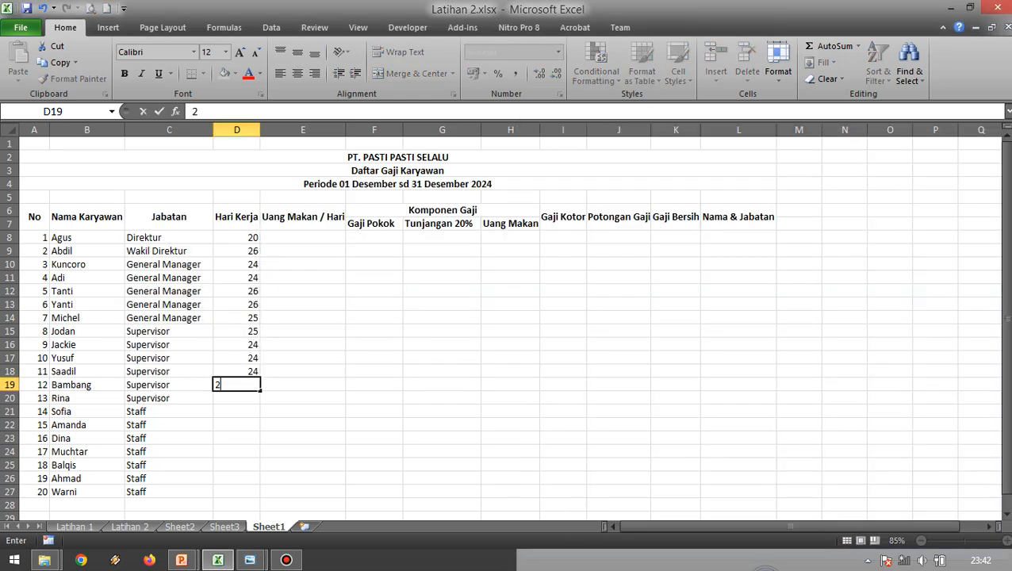
key("Return")
type("23")
key("Return")
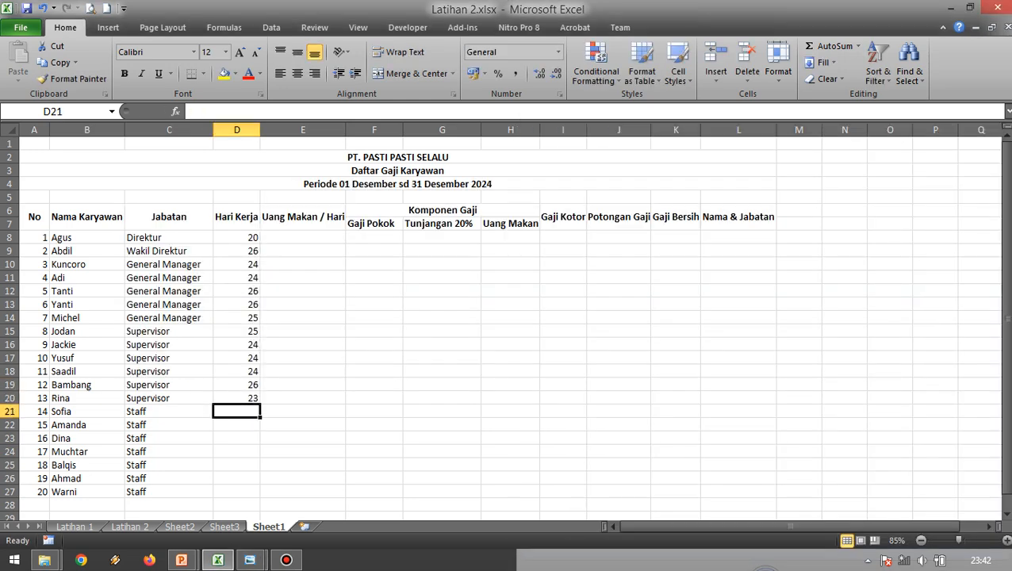
type("20")
key("Return")
Check the working days of employees 15 and 16 in the reference image and enter 25 in both D22 and D23.
key("alt+Tab")
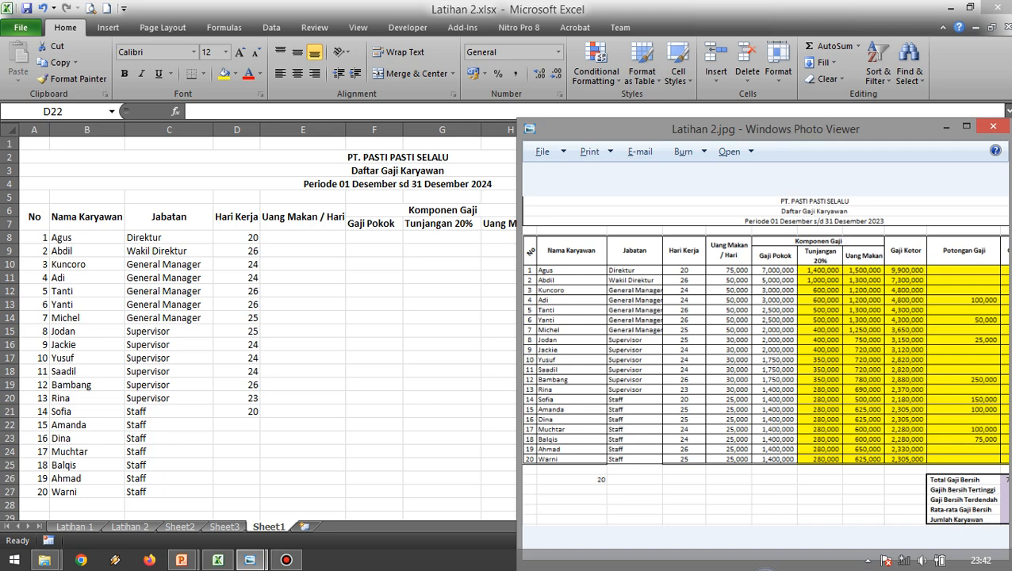
key("alt+Tab")
type("25")
key("Return")
type("25")
key("Return")
Check the working days of employees 17 and 18 in the reference image and enter 24 in both D24 and D25.
key("alt+Tab")
Complete the Hari Kerja column from the reference image by entering 26 in D26 and 25 in D27.
key("alt+Tab")
type("24")
key("Return")
type("24")
key("Return")
key("alt+Tab")
key("alt+Tab")
type("26")
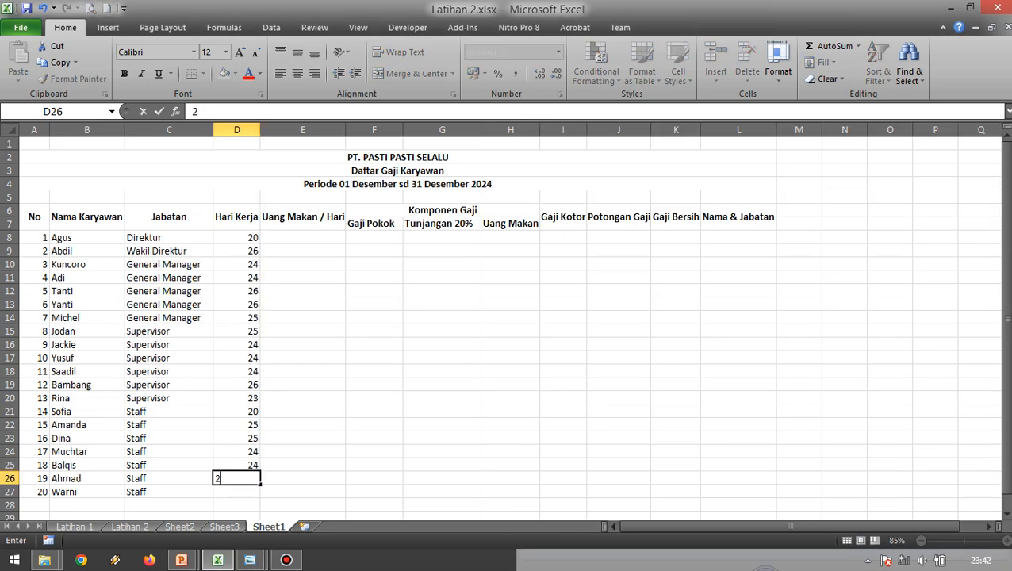
key("Return")
type("26")
key("BackSpace")
type("5")
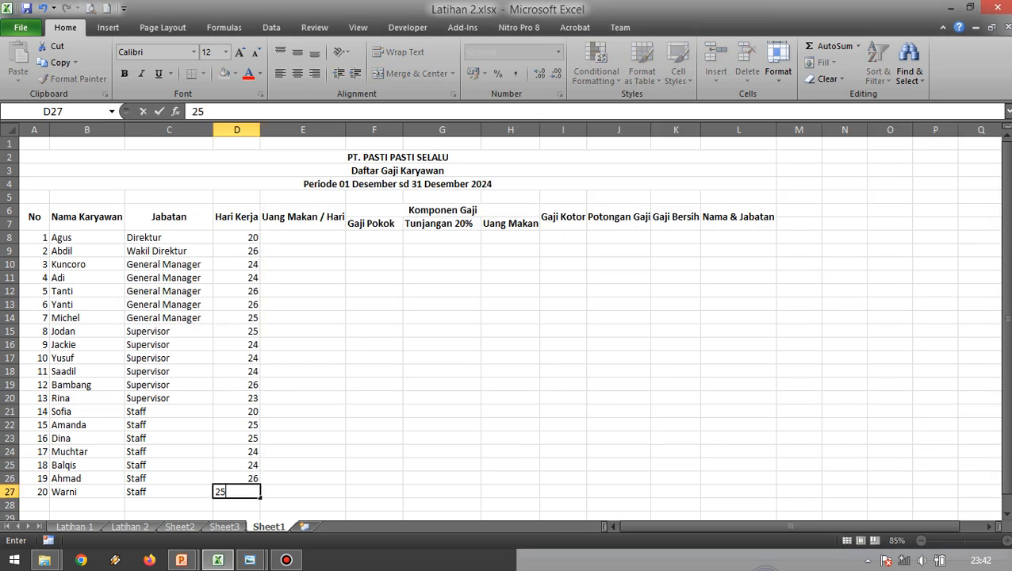
key("Tab")
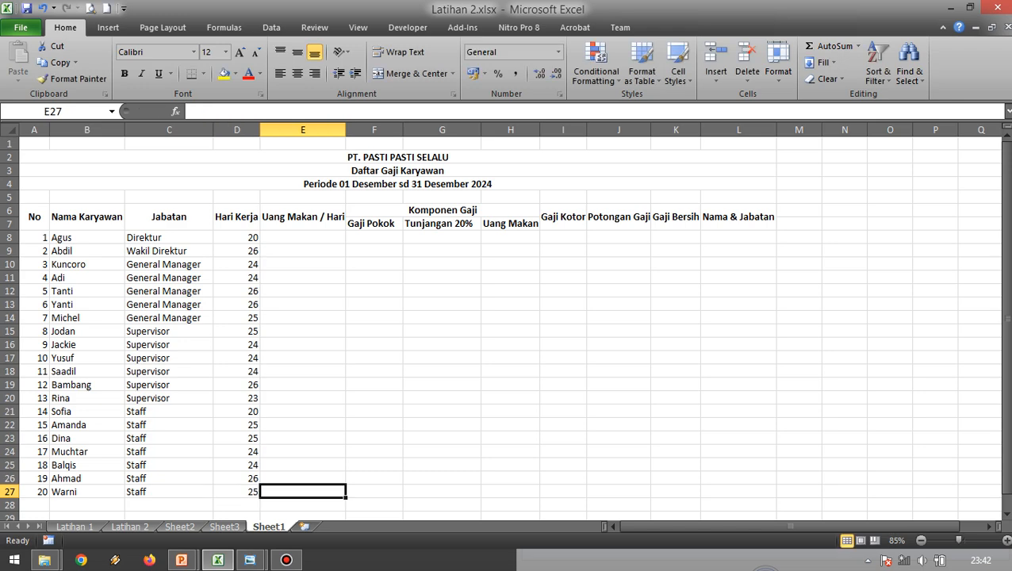
Check the Direktur's daily meal allowance in the reference image and enter 75000 in E8 under Uang Makan / Hari.
left_click(441, 318)
left_click(303, 238)
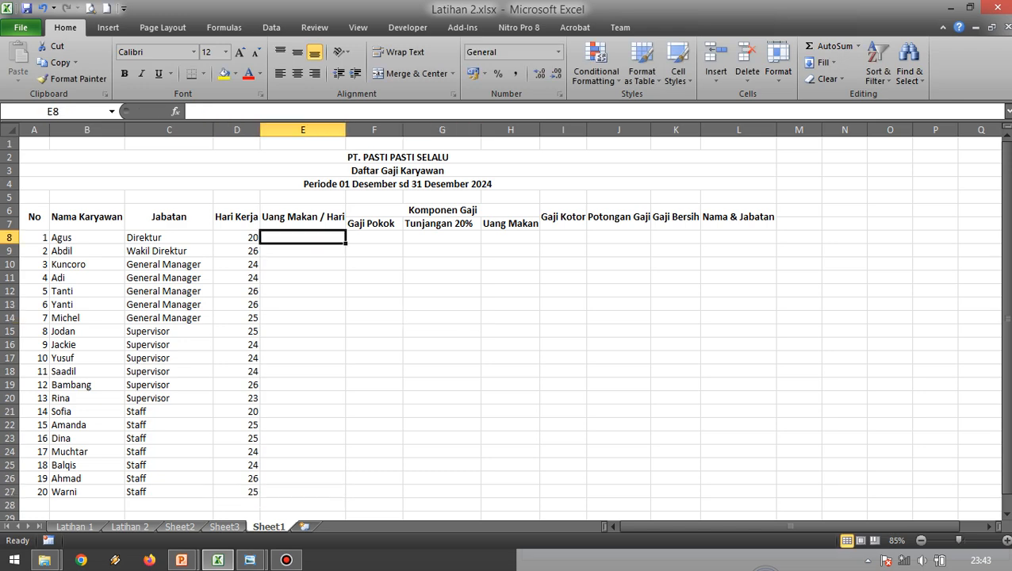
key("alt+Tab")
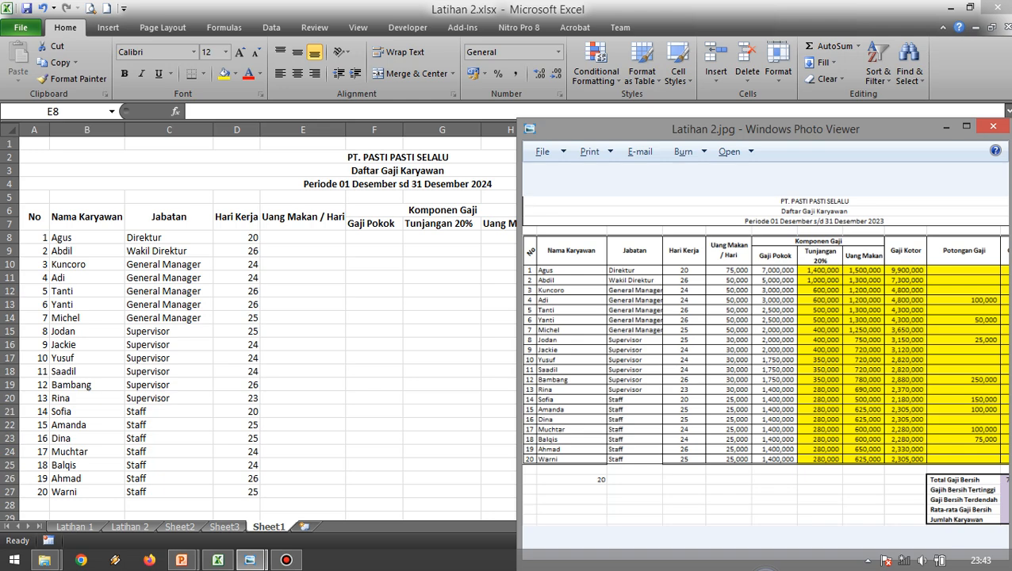
key("alt+Tab")
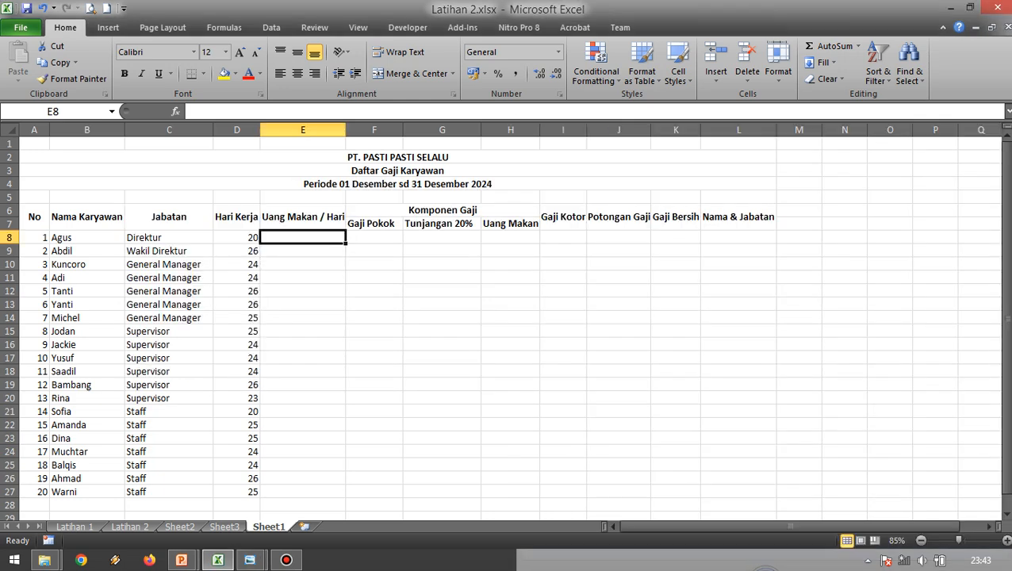
type("75000")
key("Return")
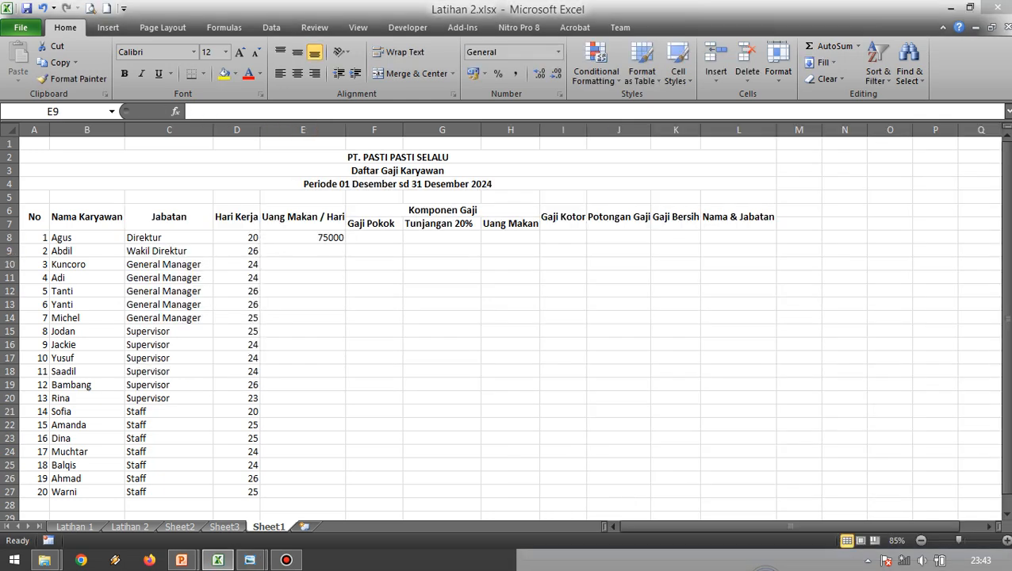
Check the Wakil Direktur's daily meal allowance in the reference image and enter 50000 in E9.
key("alt+Tab")
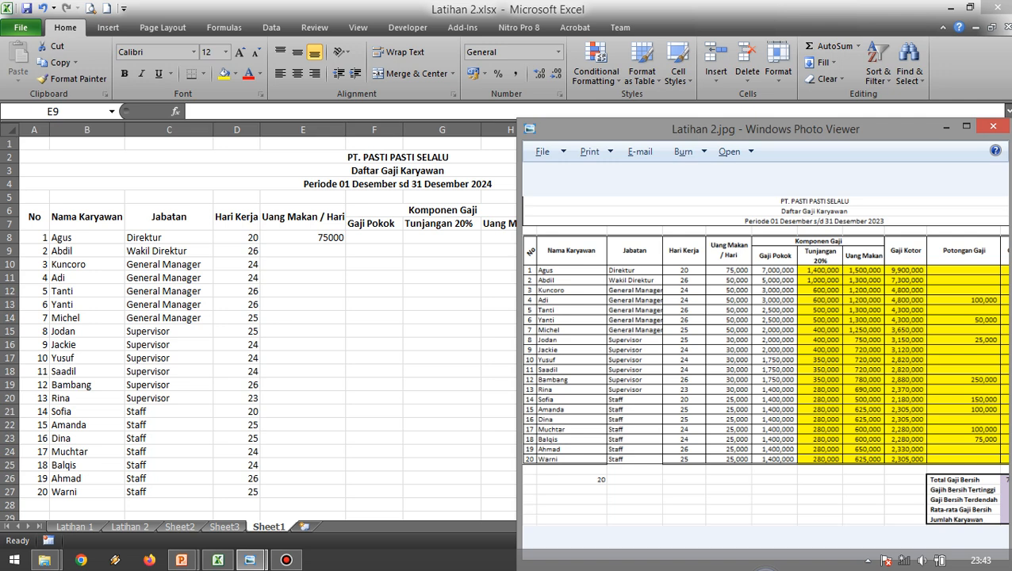
key("alt+Tab")
type("50000")
key("Return")
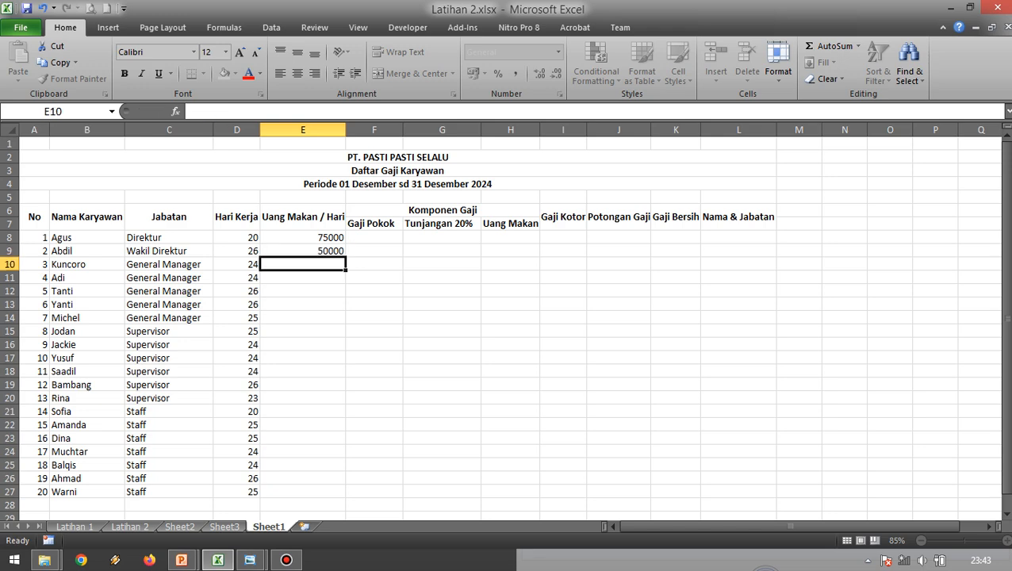
Copy the 50000 allowance from E9 down through E14 for the General Manager rows.
key("Up")
key("ctrl+c")
key("shift+Down")
key("shift+Down")
key("shift+Down")
key("shift+Down")
key("shift+Down")
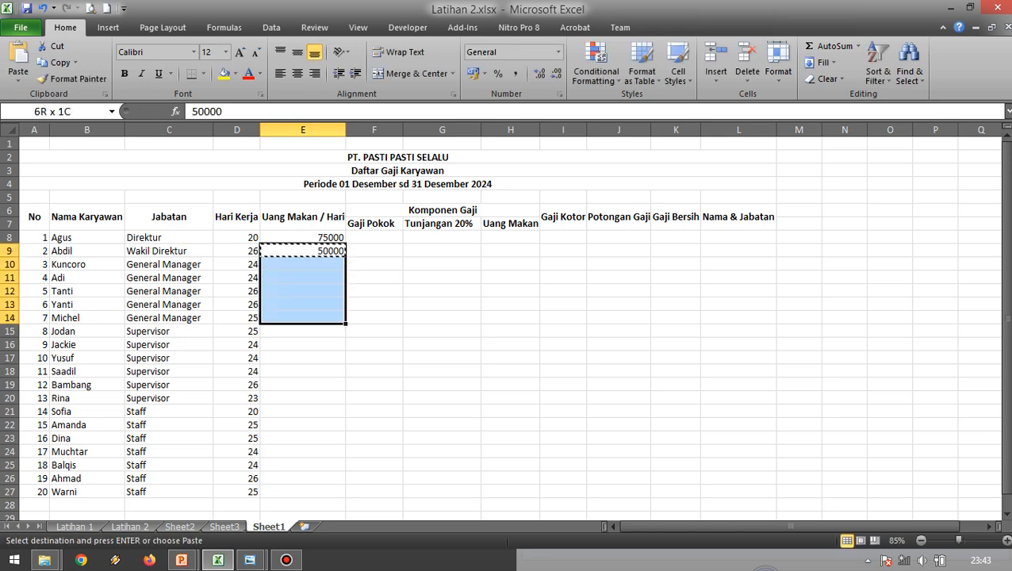
key("Return")
Check the first Supervisor's daily meal allowance in the reference image and enter 30000 in E15.
key("Down")
key("Down")
key("Down")
key("Down")
key("Down")
key("Down")
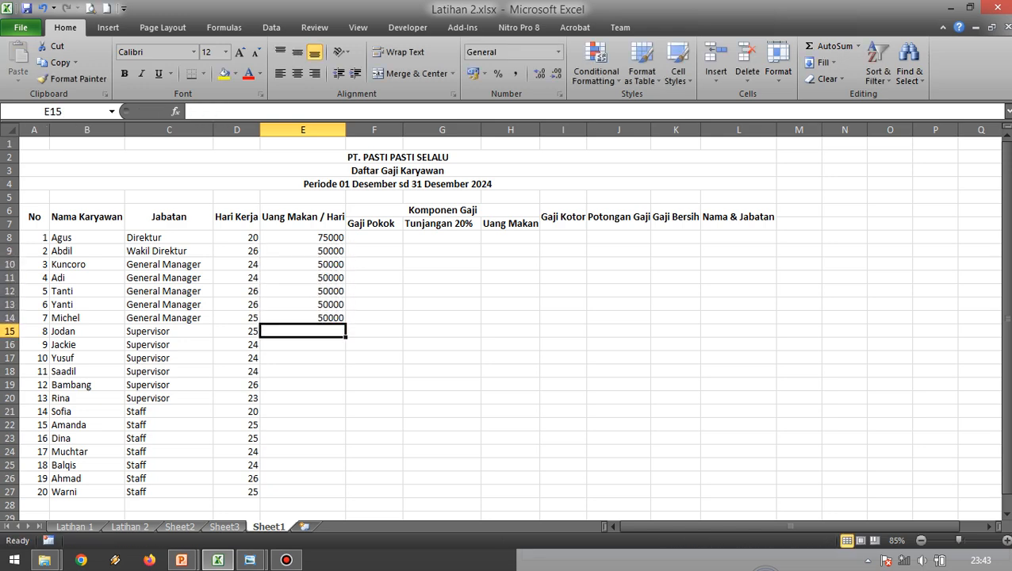
key("alt+Tab")
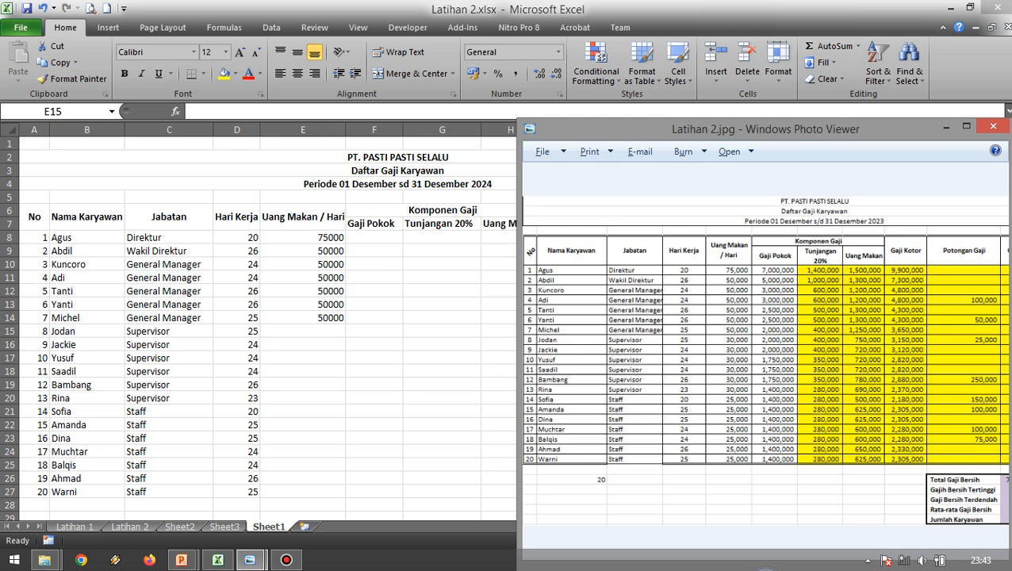
key("alt+Tab")
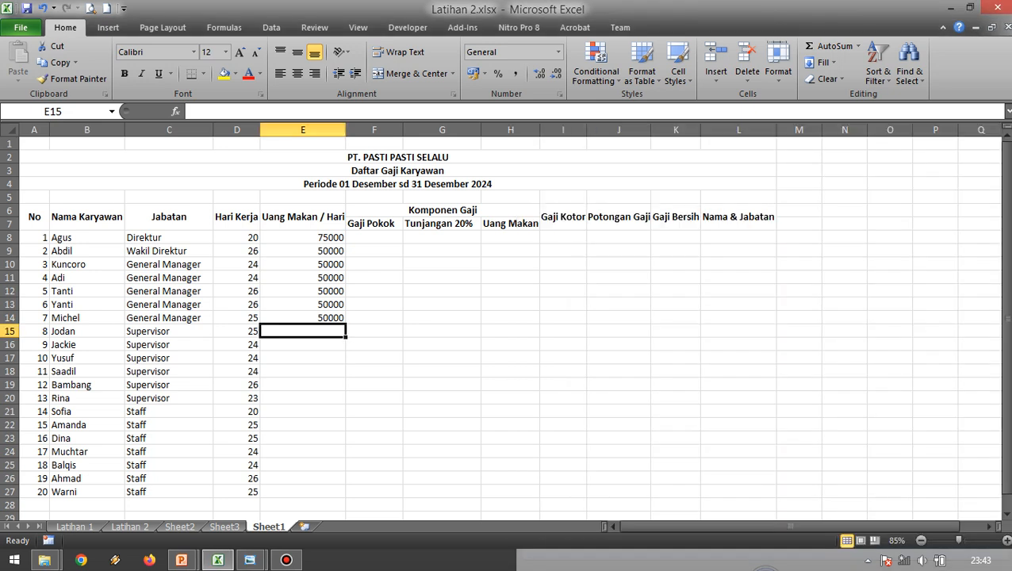
type("30000")
key("Return")
Copy the 30000 allowance from E15 down through E20 for the remaining Supervisor rows.
key("Up")
key("ctrl+c")
key("shift+Down")
key("shift+Down")
key("shift+Down")
key("shift+Down")
key("shift+Down")
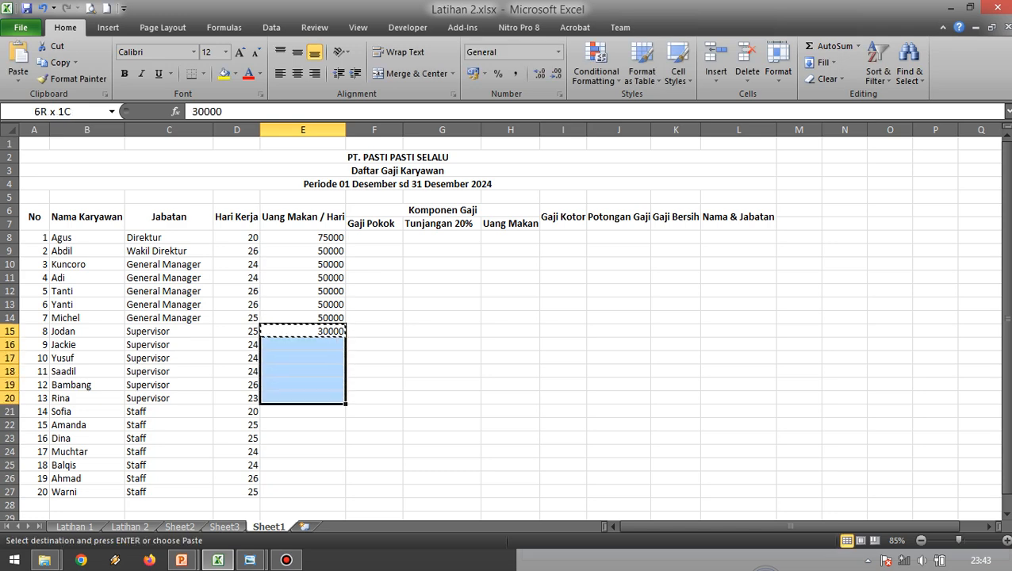
key("Return")
Check the first Staff row's daily meal allowance in the reference image and enter 25000 in E21.
key("Down")
key("Down")
key("Down")
key("Down")
key("Down")
key("Down")
key("alt+Tab")
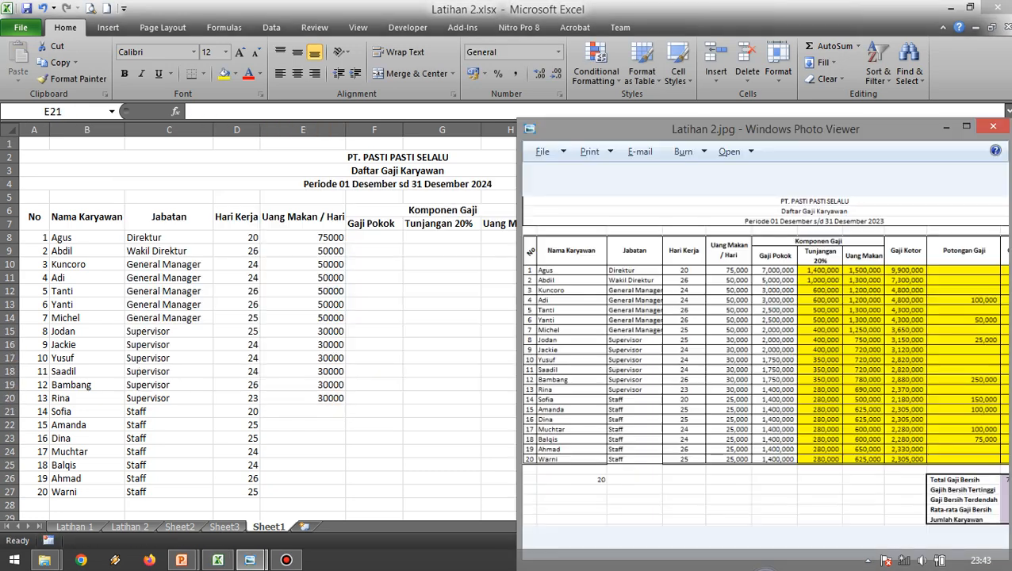
key("alt+Tab")
type("25000")
key("Return")
Copy the 25000 allowance from E21 down through E27 for the remaining Staff rows.
key("Up")
key("ctrl+c")
key("shift+Down")
key("shift+Down")
key("shift+Down")
key("shift+Down")
key("shift+Down")
key("shift+Down")
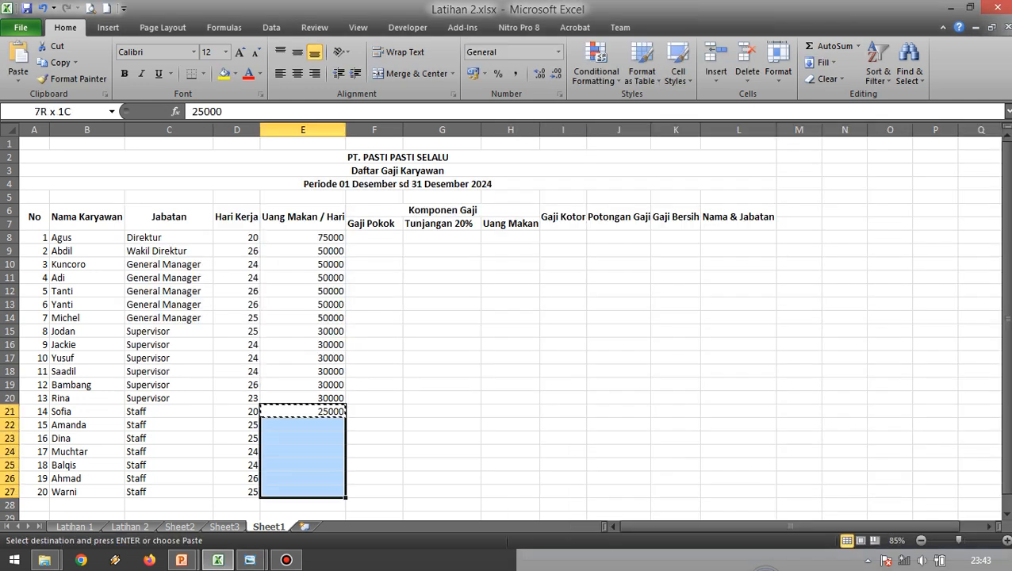
key("Return")
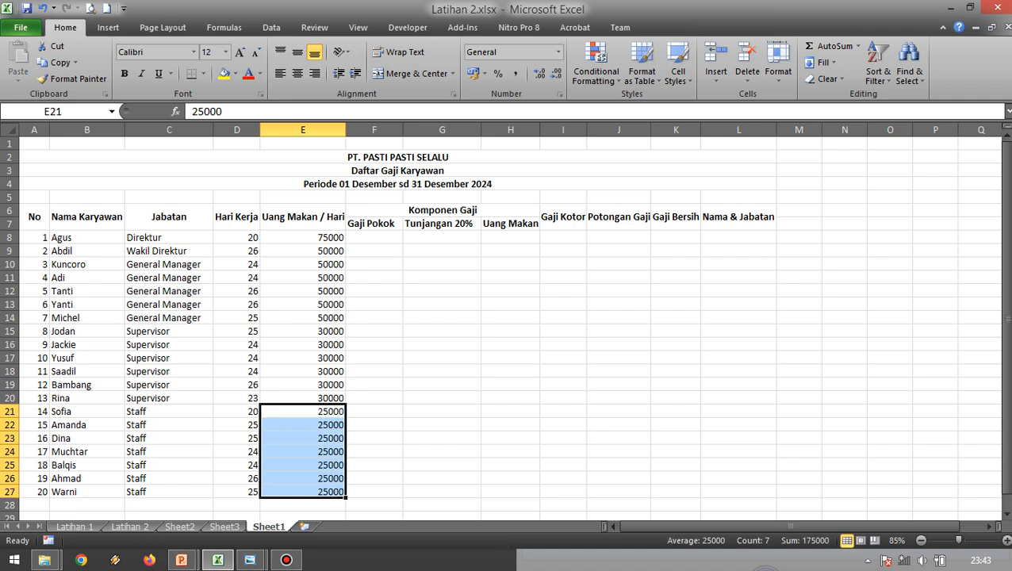
Check the Direktur's Gaji Pokok in the reference image and enter 7000000 in F8.
left_click(442, 278)
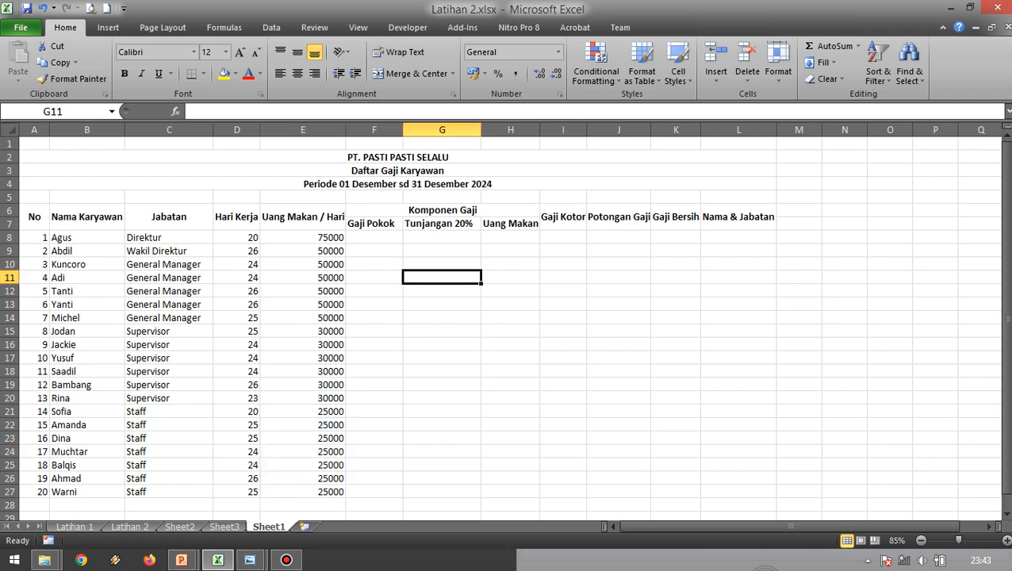
left_click(375, 237)
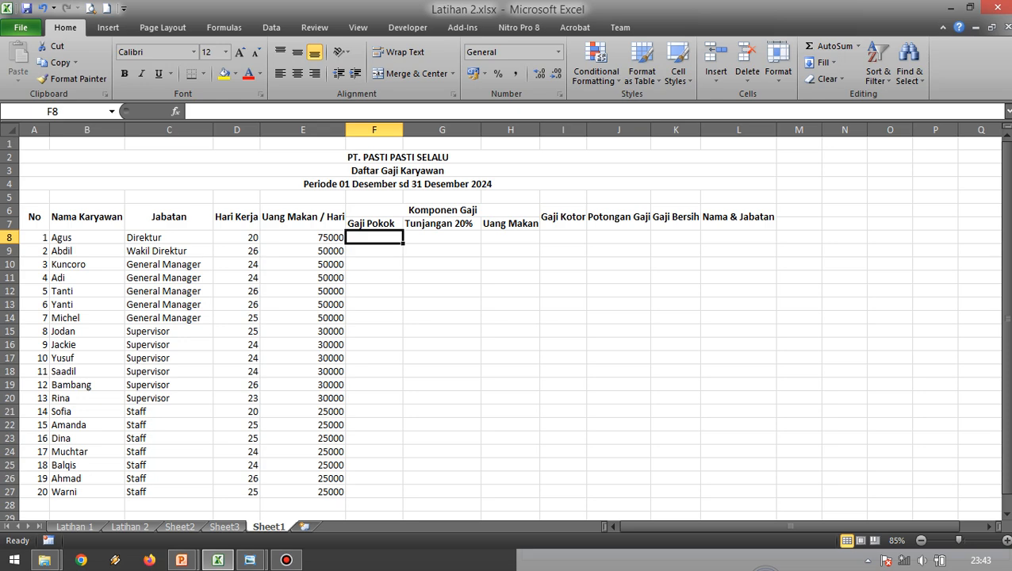
key("alt+Tab")
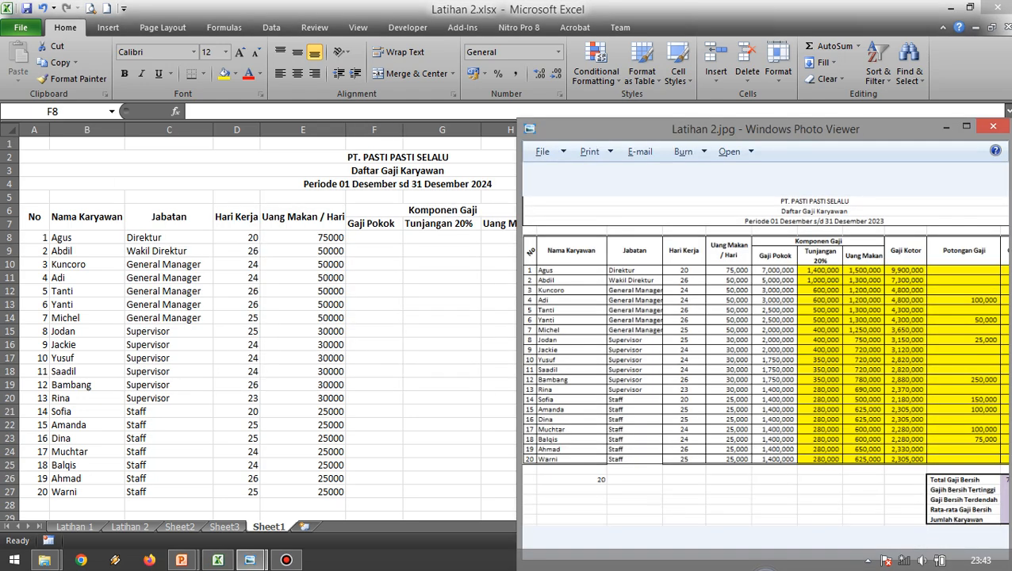
key("alt+Tab")
type("700000")
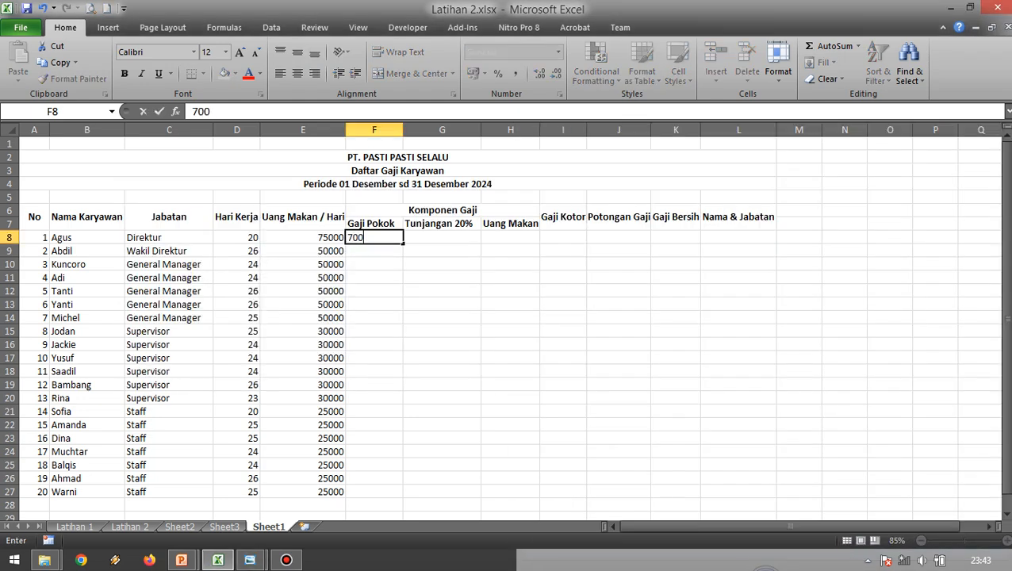
key("Return")
left_click(374, 237)
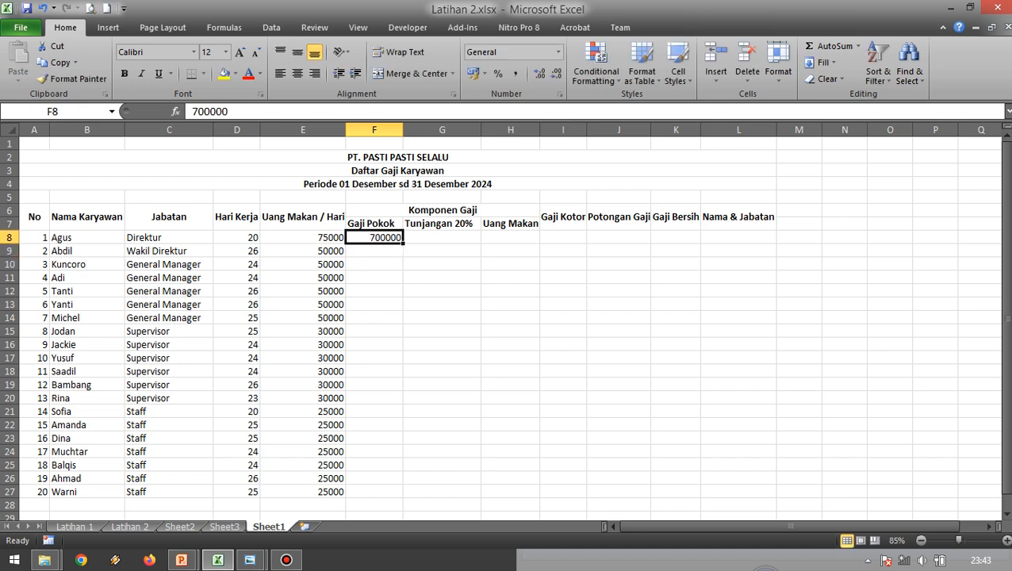
double_click(374, 237)
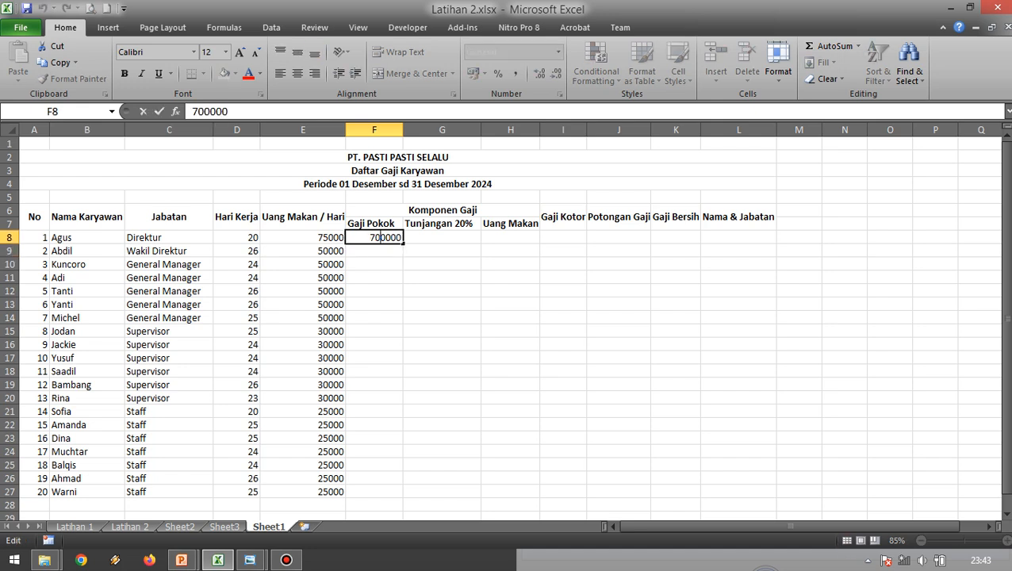
type("0")
key("Return")
left_click(374, 237)
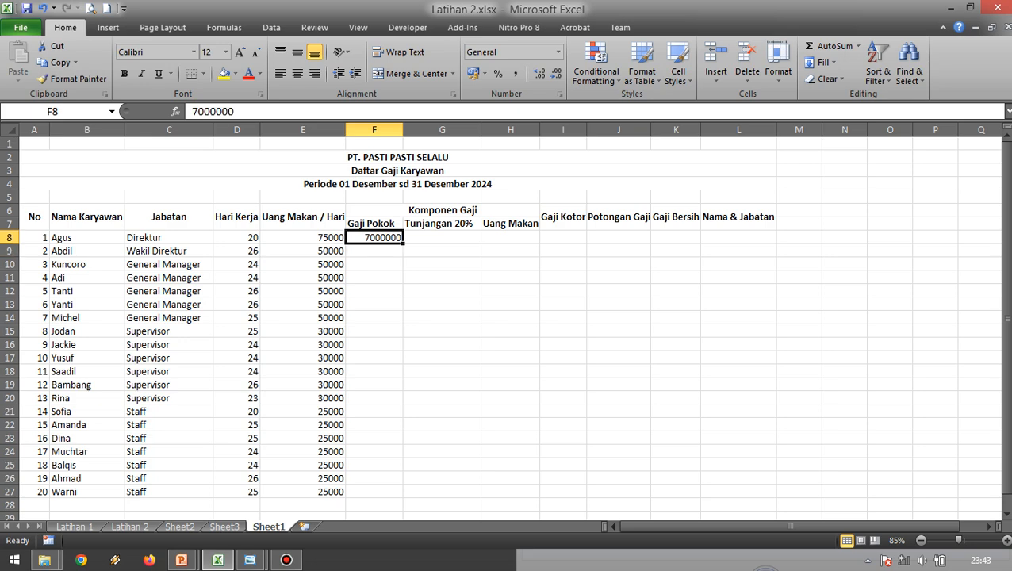
double_click(389, 237)
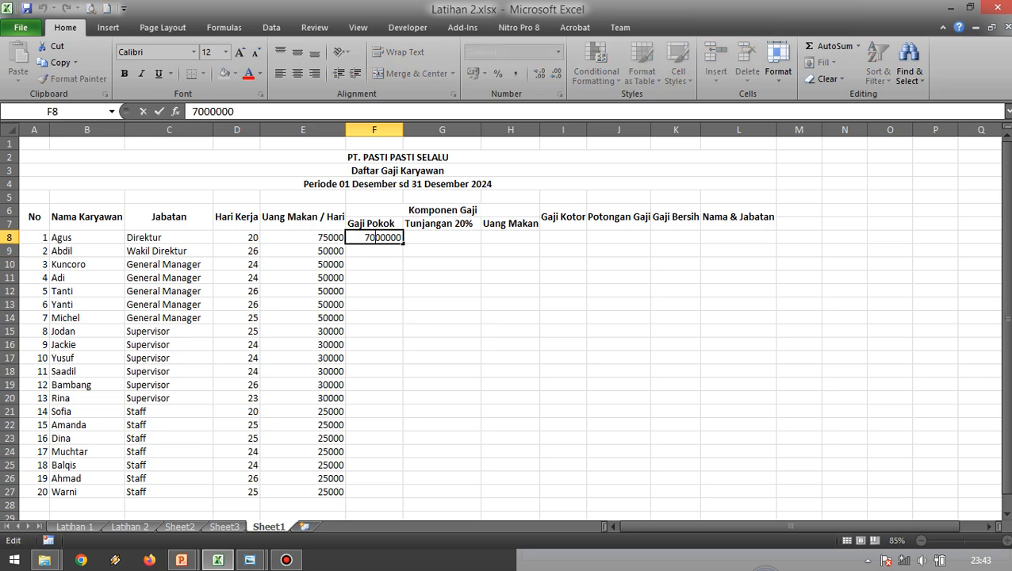
key("Return")
Check the Wakil Direktur's Gaji Pokok in the reference image and enter 5000000 in F9.
key("alt+Tab")
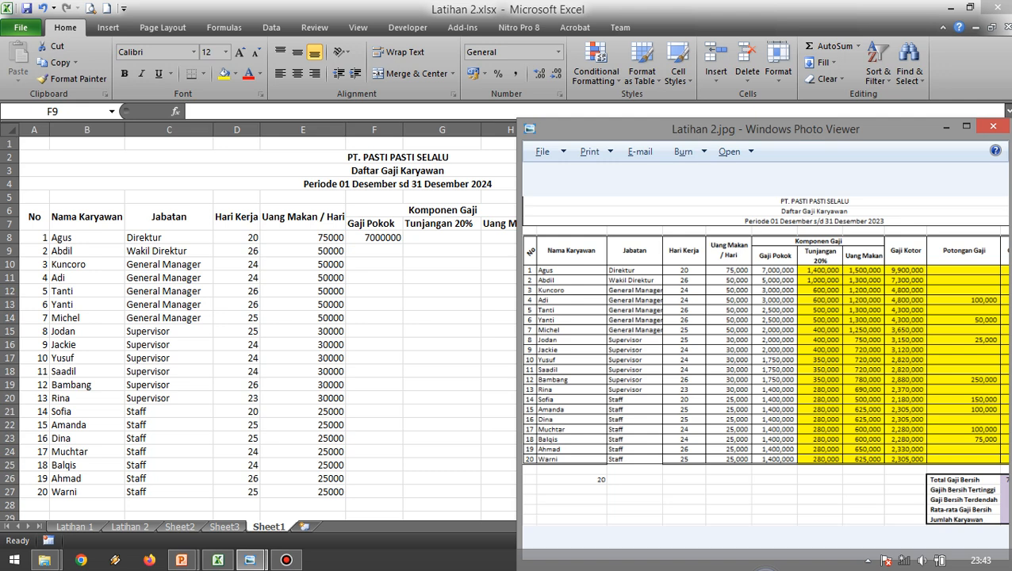
key("alt+Tab")
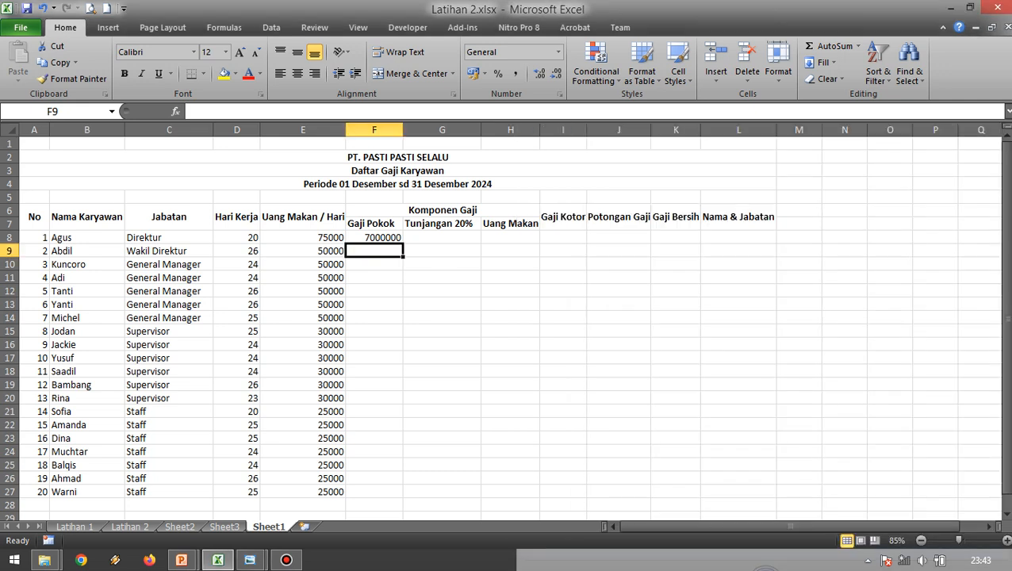
type("500000")
key("Return")
key("Up")
key("F2")
type("0")
key("alt+Tab")
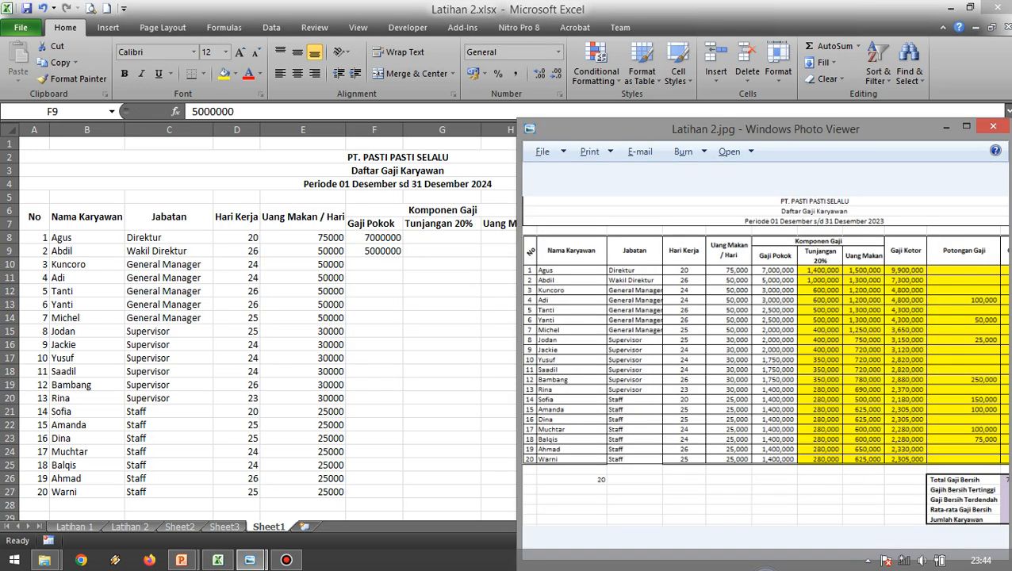
key("alt+Tab")
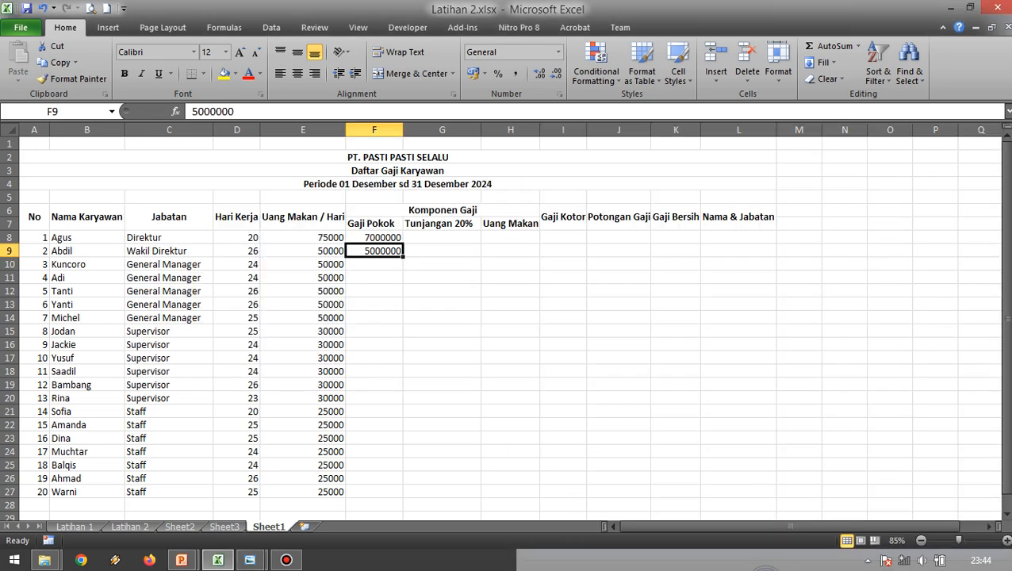
Change the Wakil Direktur's daily meal allowance in E9 to 60000.
key("Left")
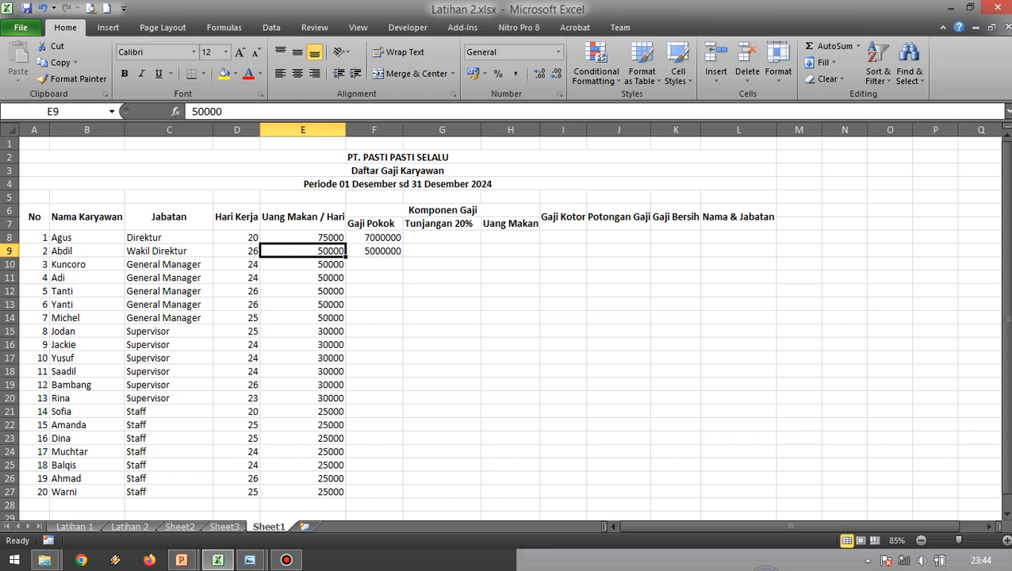
key("F2")
key("Left")
key("Left")
key("Left")
key("Left")
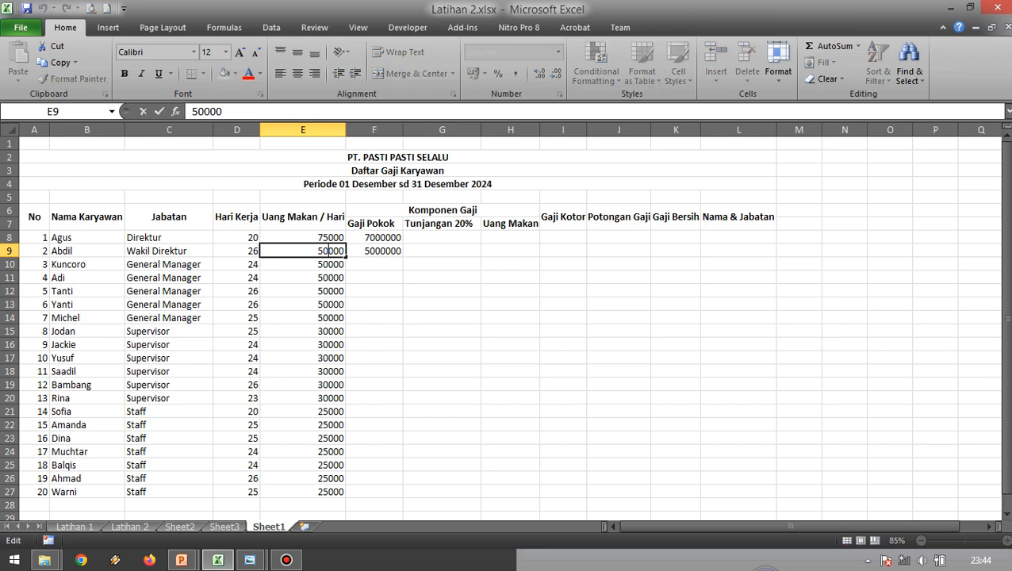
key("shift+Left")
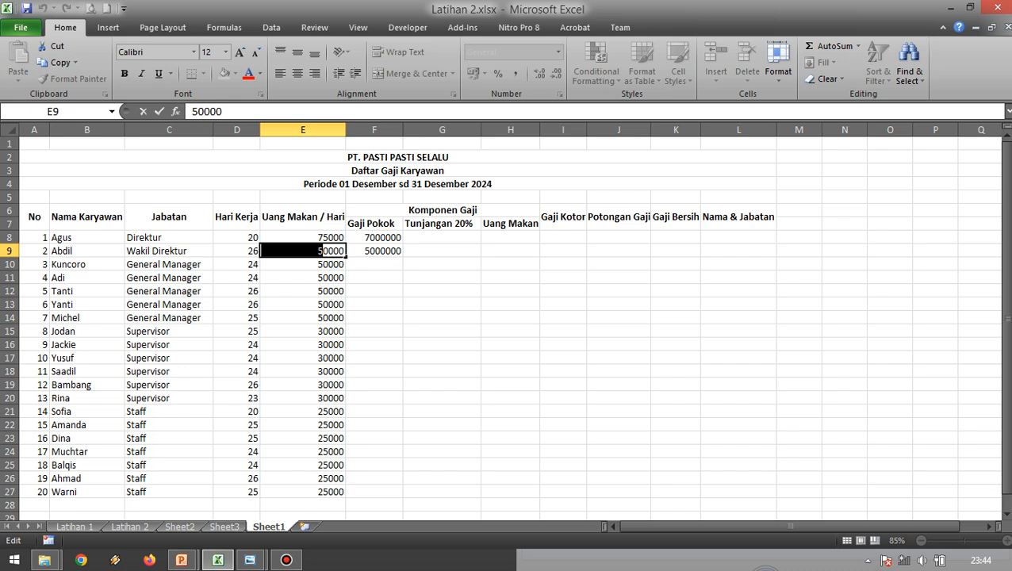
type("6")
key("Return")
Check the first General Manager's Gaji Pokok in the reference image and enter 3000000 in F10.
key("Up")
key("Right")
key("Down")
key("alt+Tab")
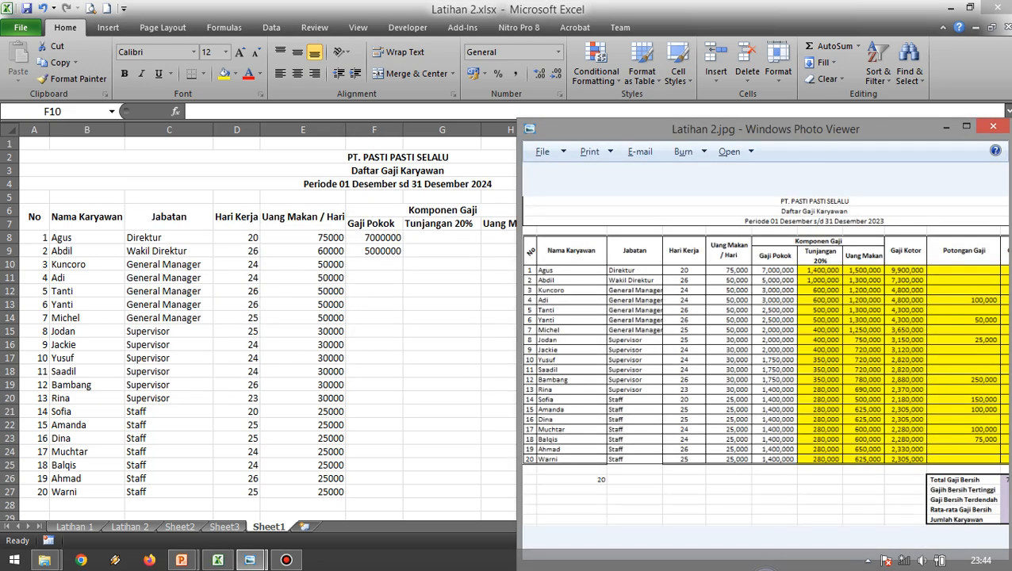
key("alt+Tab")
type("3000000")
key("Return")
Copy the 3000000 basic salary from F10 down through F14 for the other General Manager rows.
key("Up")
key("ctrl+c")
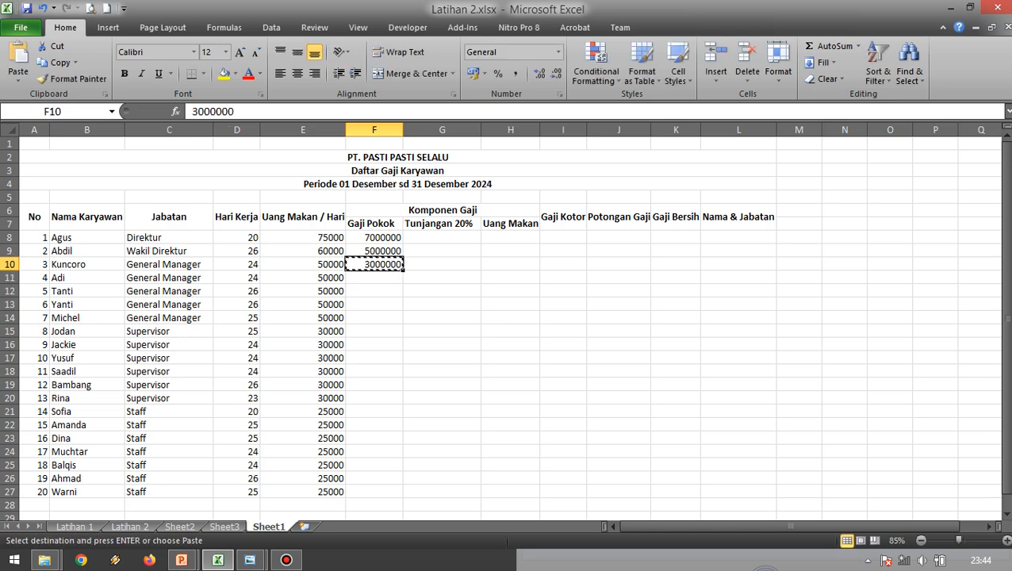
key("shift+Down")
key("shift+Down")
key("shift+Down")
key("shift+Down")
key("Return")
Compare the General Manager rows' Gaji Pokok values with an enlarged view of the reference image, keeping F14 selected.
key("alt+Tab")
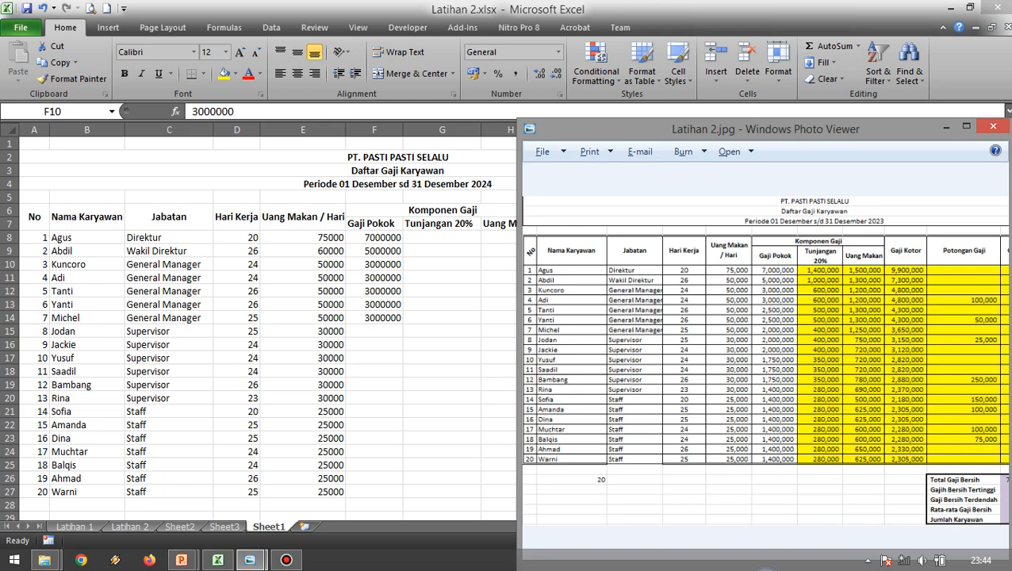
key("alt+Tab")
key("Down")
key("Down")
key("Down")
key("Down")
key("alt+Tab")
scroll(790, 337, "up", 2)
left_click_drag(789, 336, 802, 338)
scroll(802, 325, "down", 1)
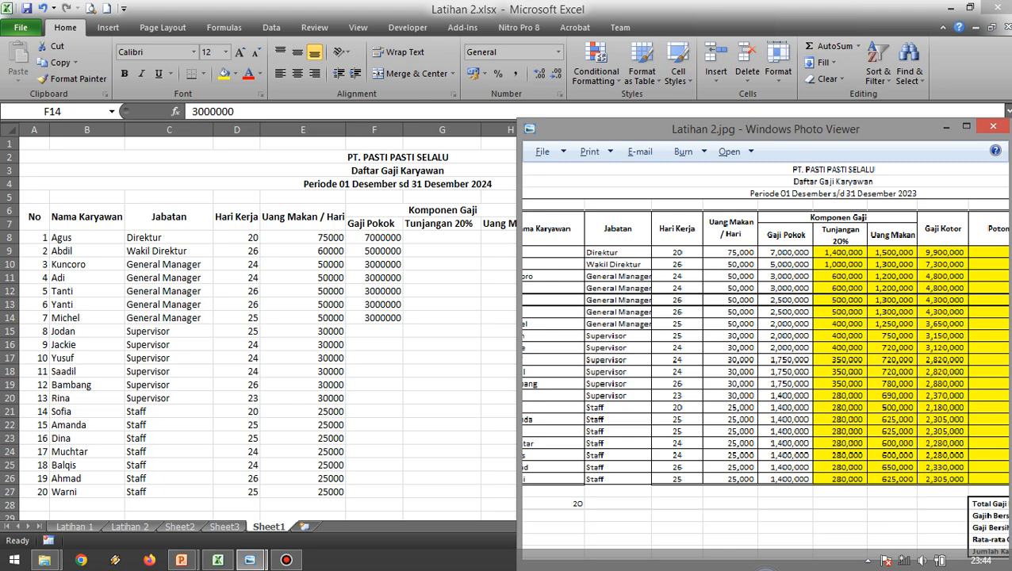
Check the first Supervisor's row against the reference image and enter 2500000 as the Gaji Pokok in F15.
key("alt+Tab")
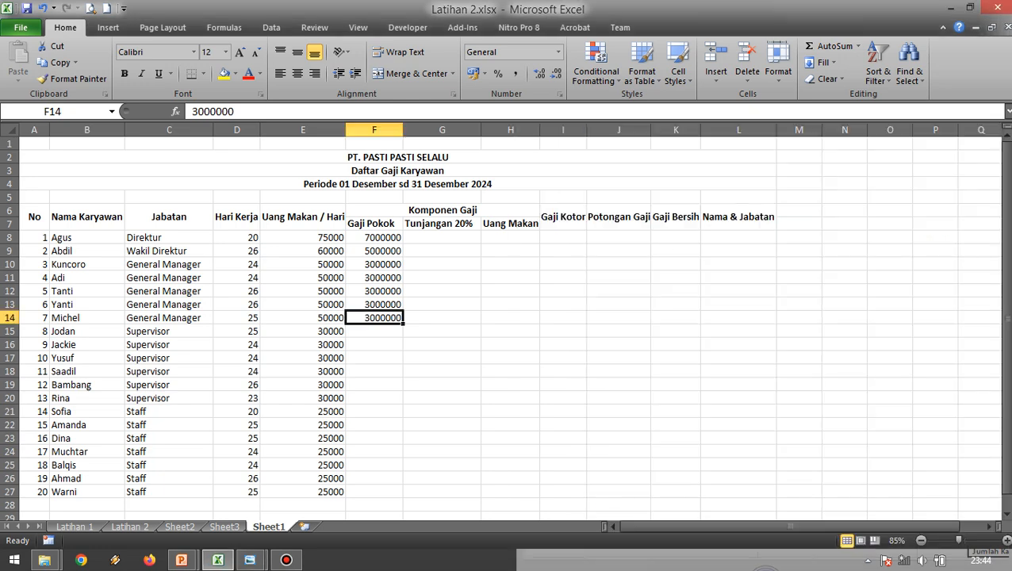
key("Return")
key("alt+Tab")
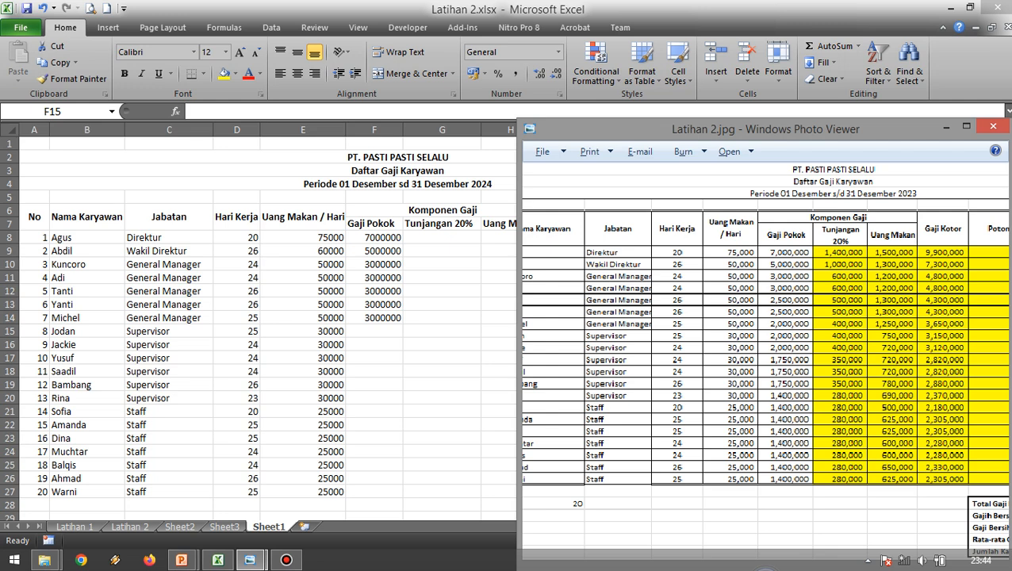
key("alt+Tab")
type("2500000")
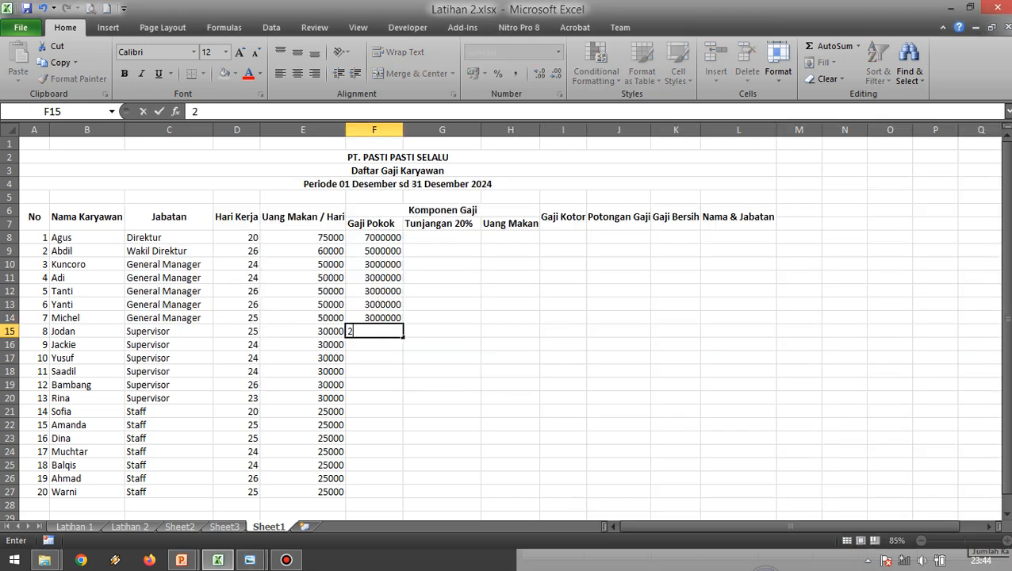
key("Return")
Copy the 2500000 basic salary from F15 down through F20 for the other Supervisor rows.
key("Up")
key("ctrl+c")
key("shift+Down")
key("shift+Down")
key("shift+Down")
key("shift+Down")
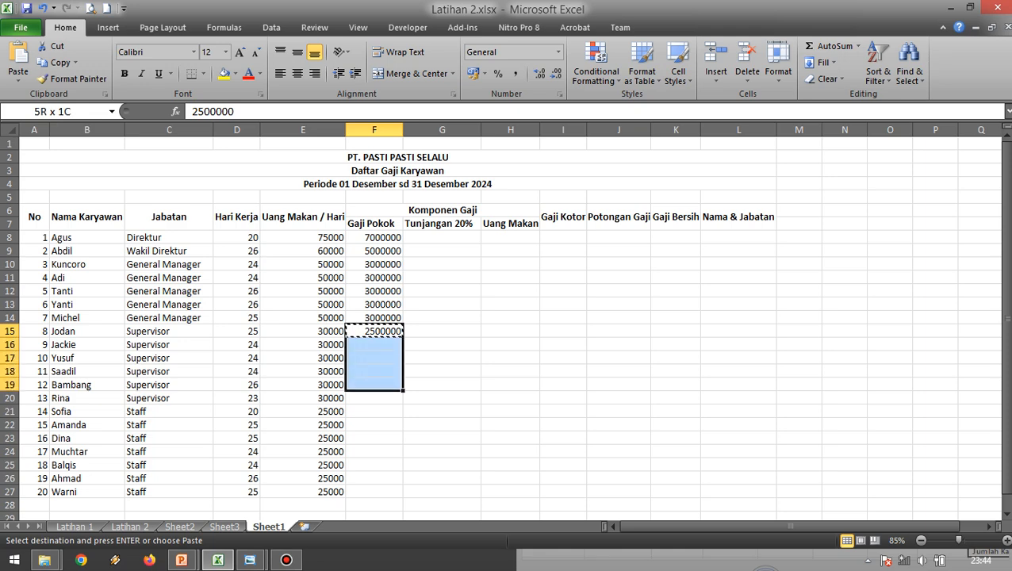
key("shift+Down")
key("Return")
Check the first Staff row against the reference image and enter 2000000 as the Gaji Pokok in F21.
key("Down")
key("Down")
key("Down")
key("Down")
key("Down")
key("Down")
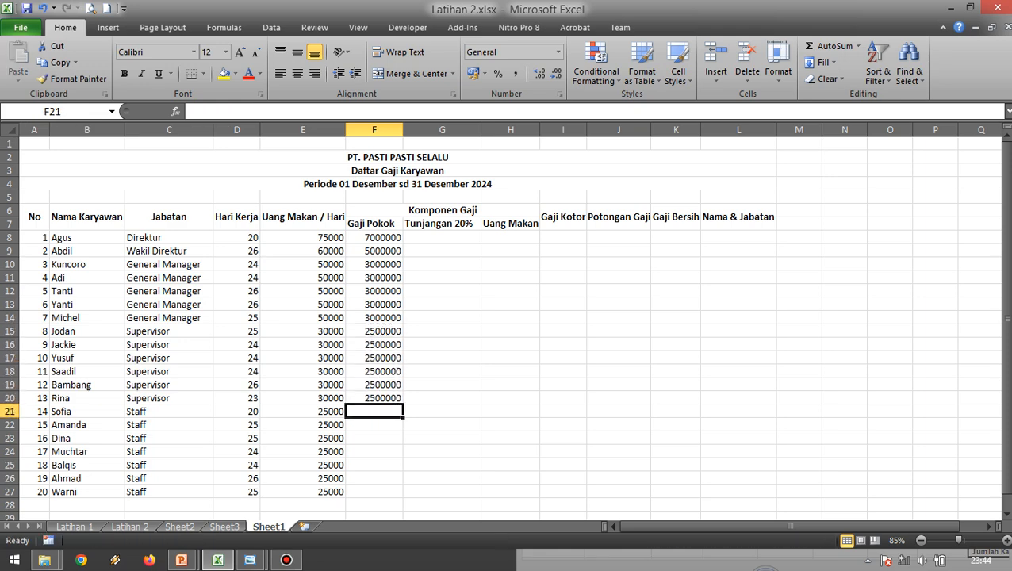
key("alt+Tab")
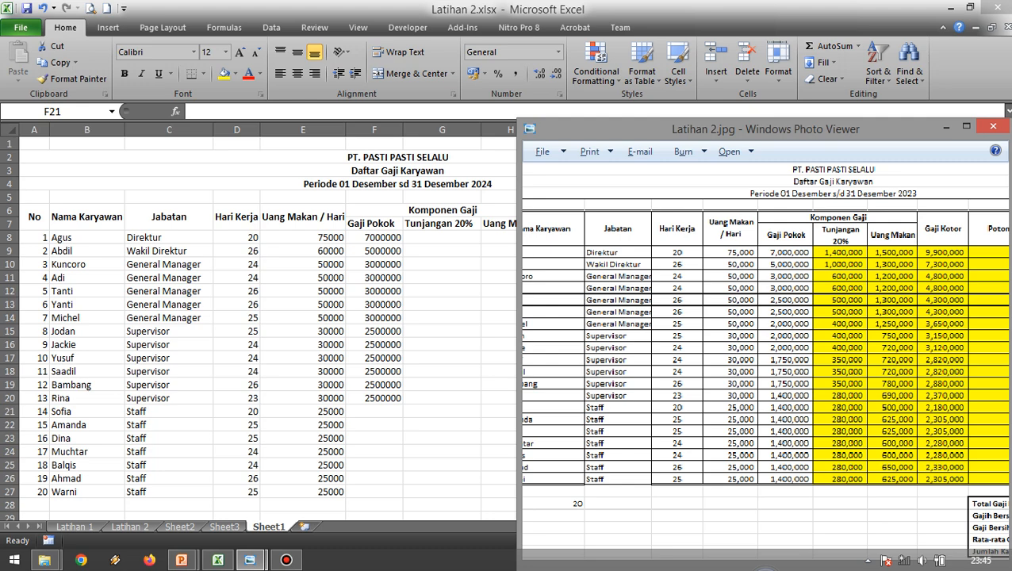
key("alt+Tab")
type("2000000")
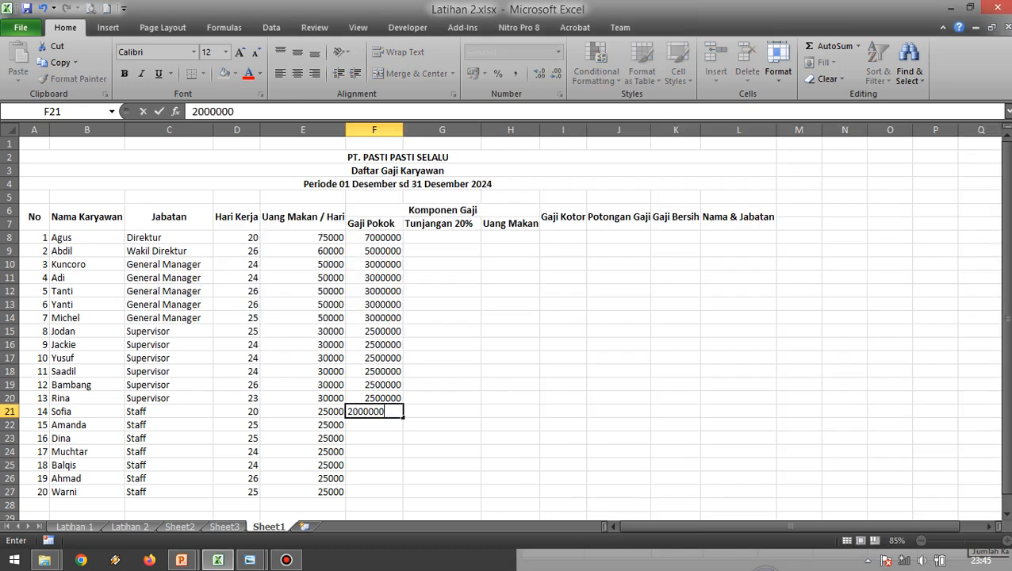
key("Return")
Copy the 2000000 basic salary from F21 down through F27 for the other Staff rows.
key("Up")
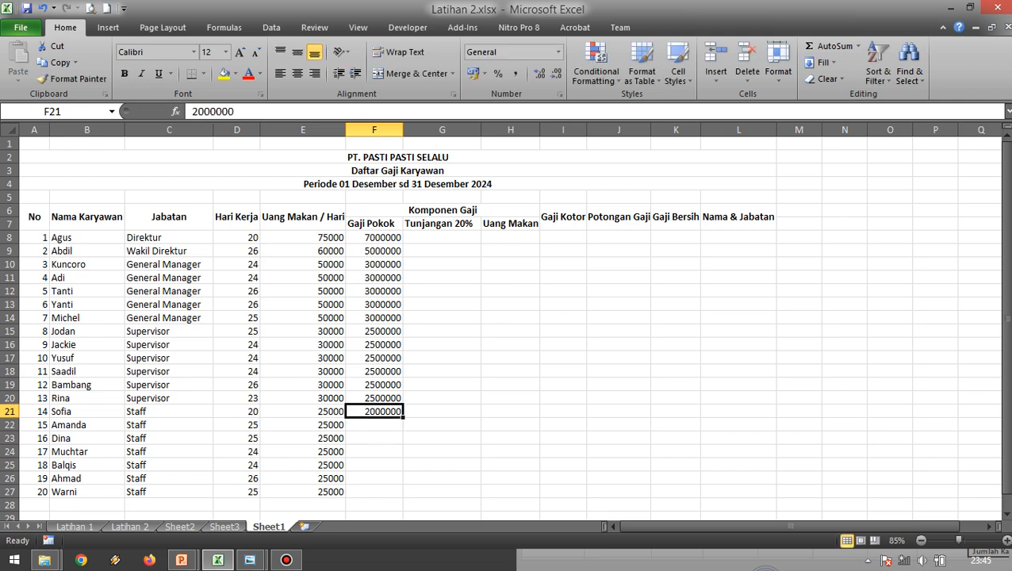
key("ctrl+c")
left_click_drag(374, 412, 375, 492)
key("Return")
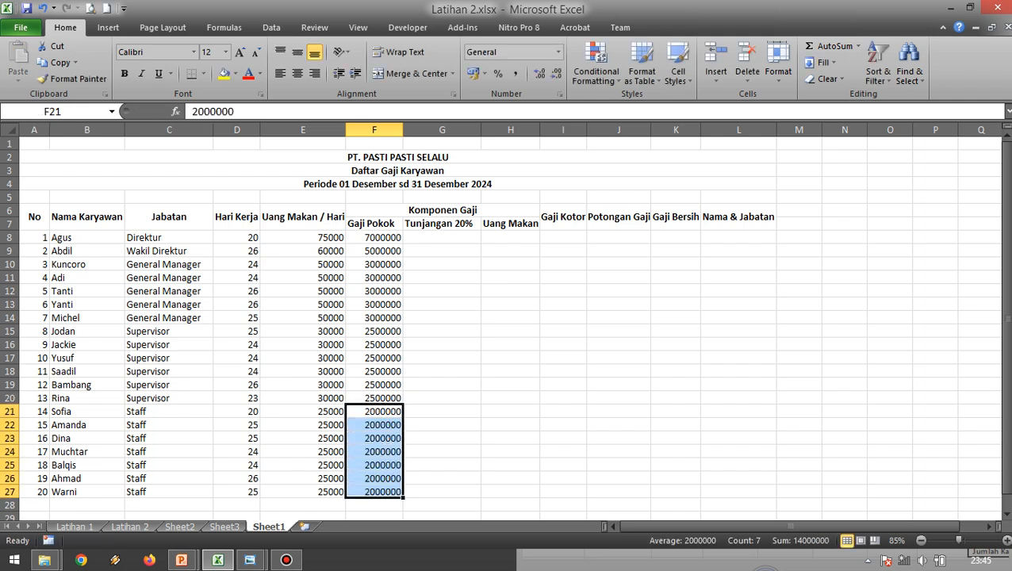
Compare the empty Tunjangan 20%, Uang Makan and Gaji Kotor columns with the reference image, including its Potongan Gaji column.
key("alt+Tab")
left_click_drag(809, 357, 775, 357)
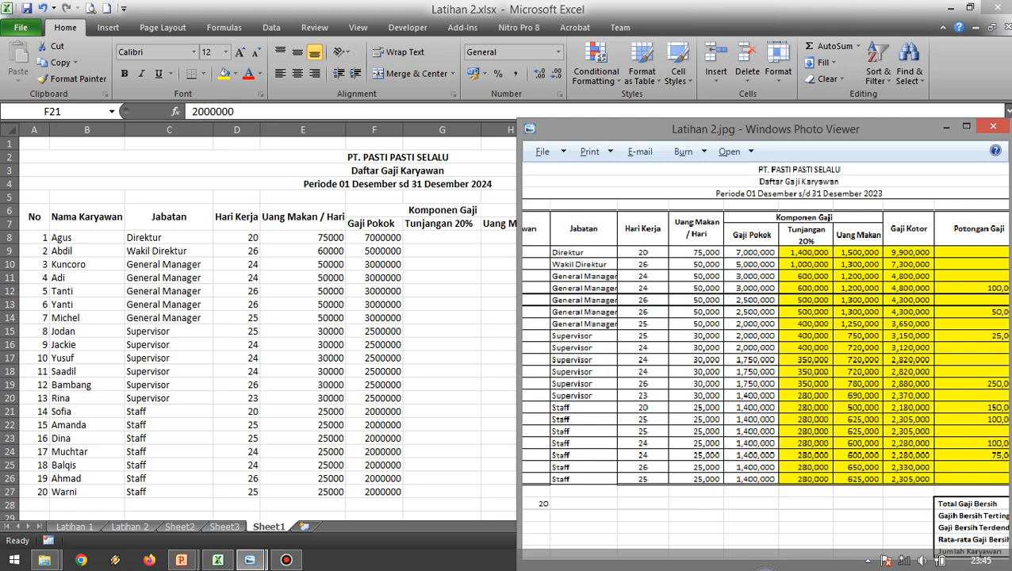
left_click(442, 358)
left_click(441, 358)
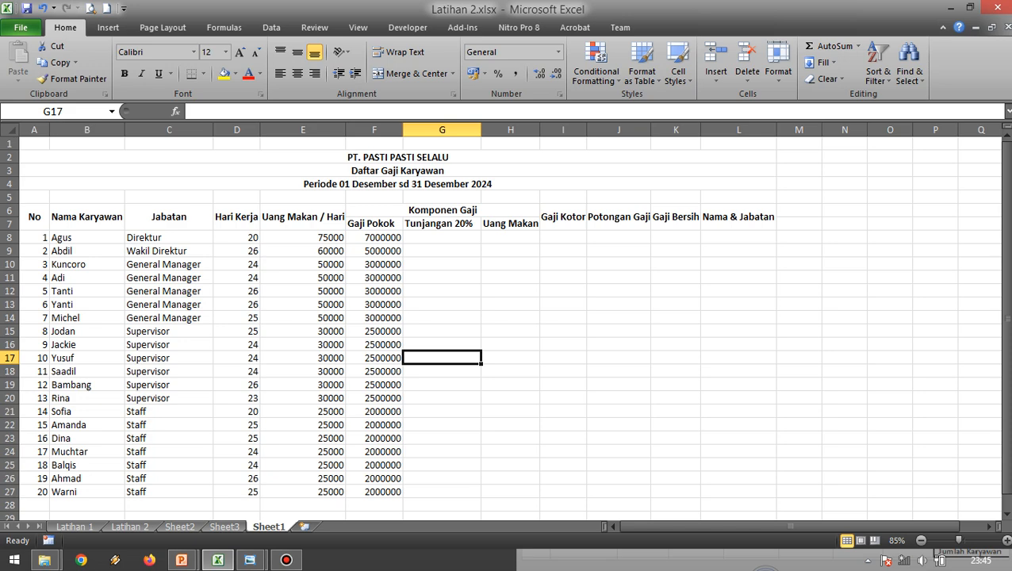
key("alt+Tab")
key("alt+Tab")
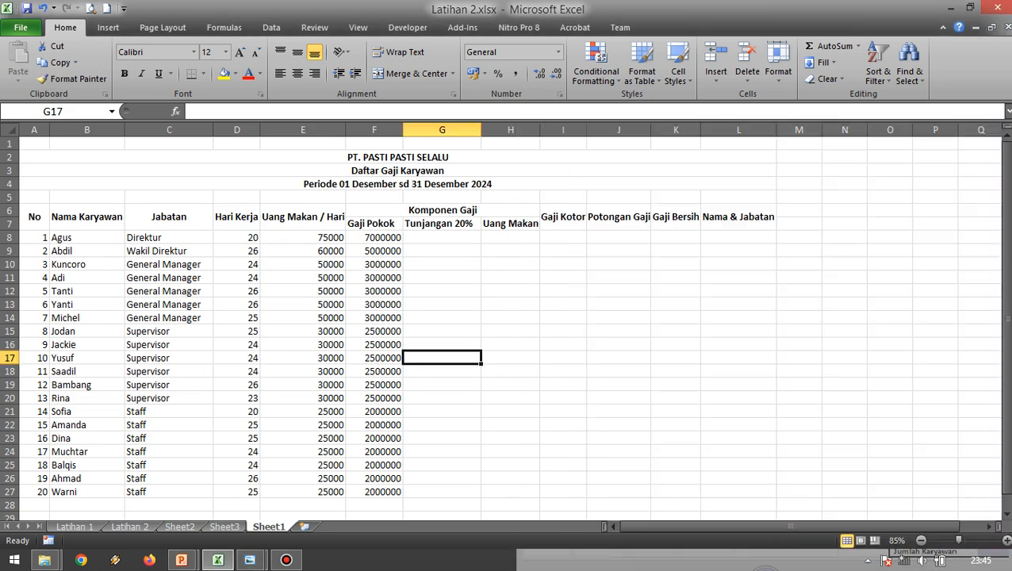
left_click(442, 237)
left_click(510, 237)
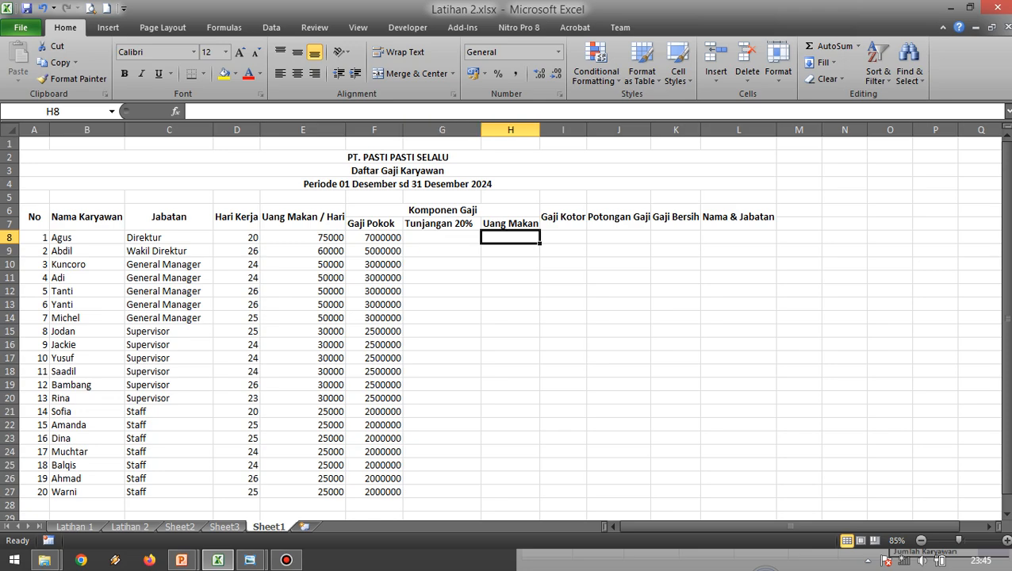
key("alt+Tab")
key("alt+Tab")
key("alt+Tab")
key("alt+Tab")
key("Right")
key("alt+Tab")
key("Right")
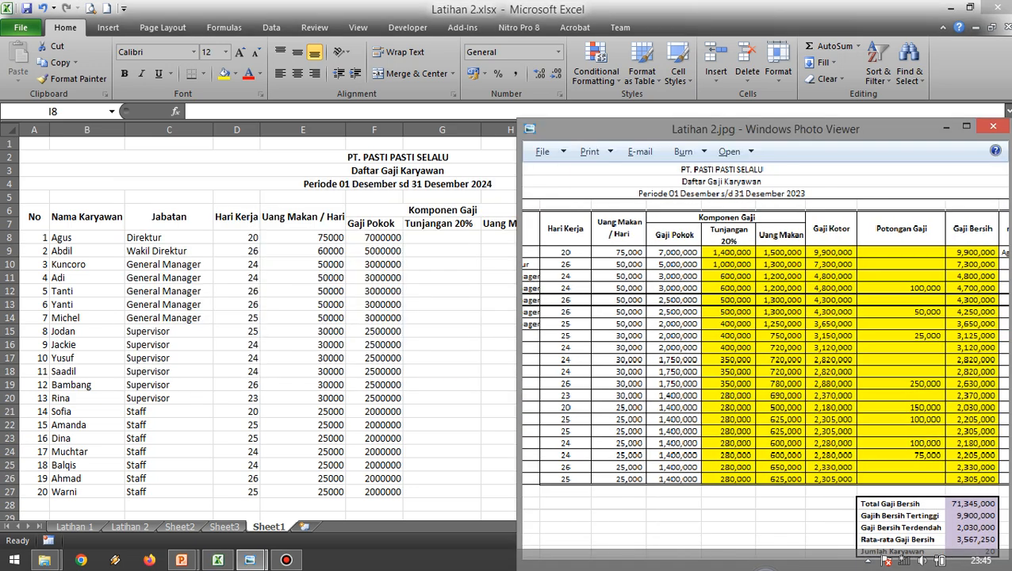
key("Left")
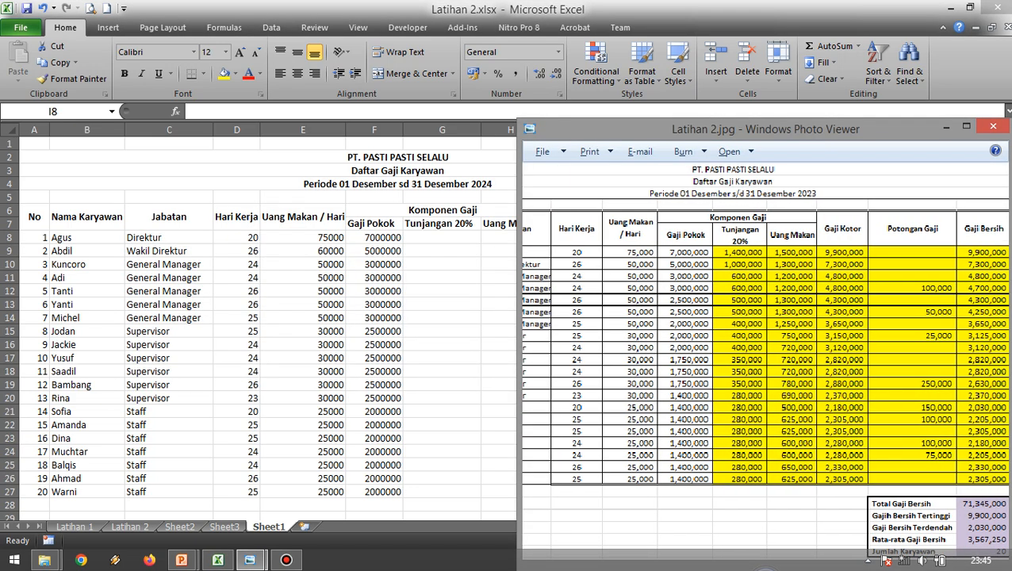
key("Left")
Enter the first Potongan Gaji amount from the reference image, 100000, in I12.
key("alt+Tab")
key("Down")
key("Down")
key("Down")
key("Down")
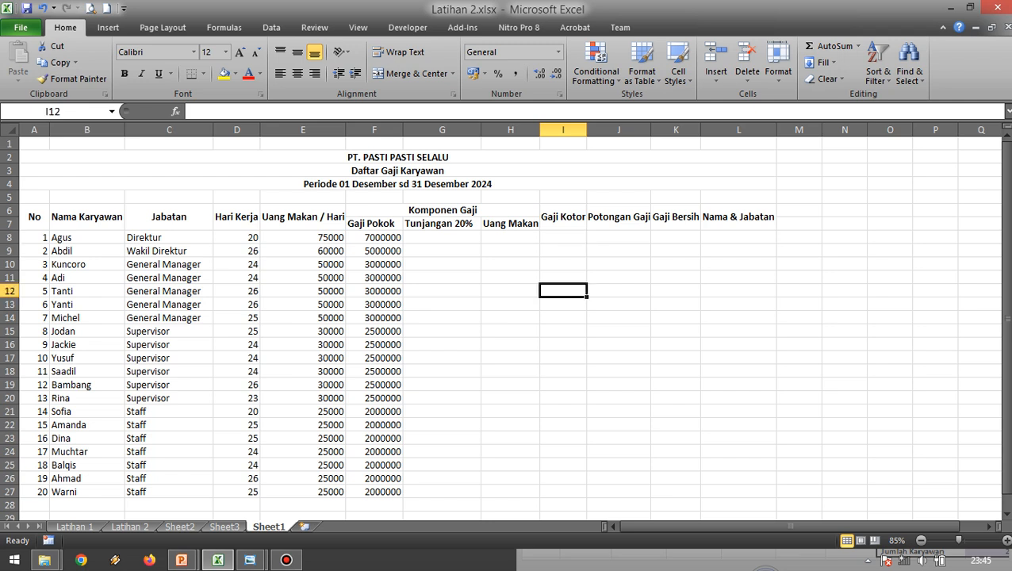
type("1000000")
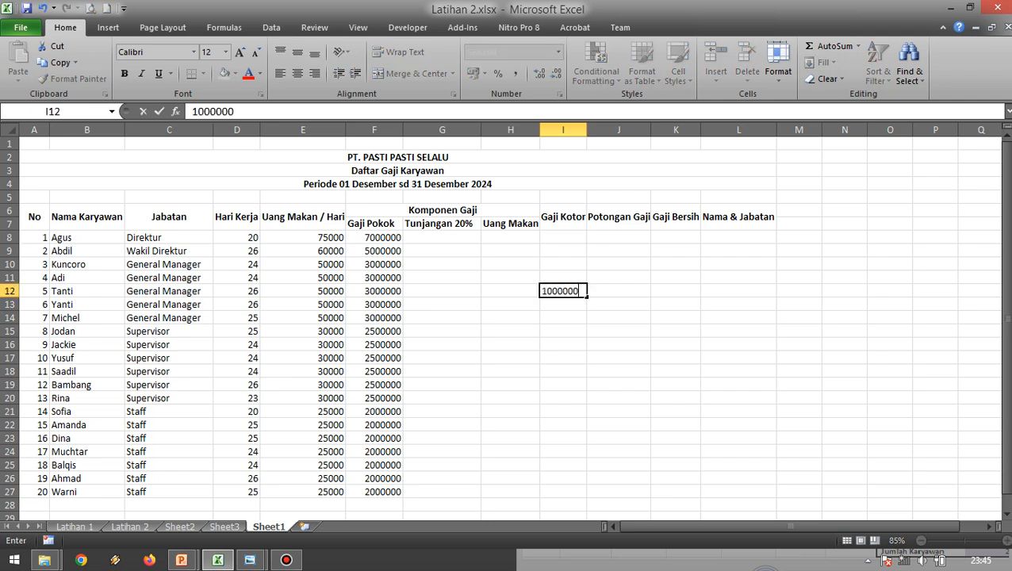
key("Return")
key("Up")
type("100000")
key("Return")
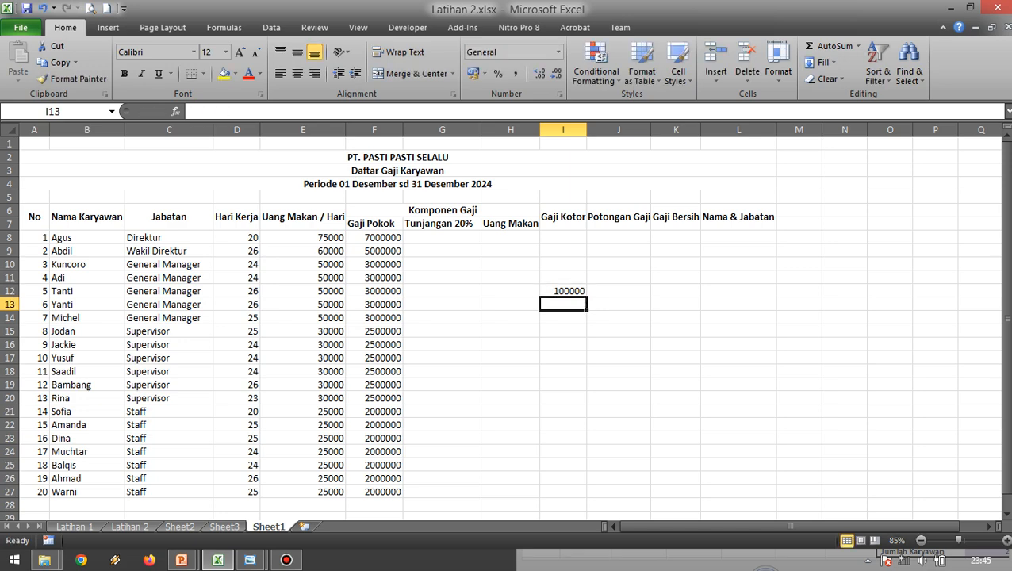
Check the second Potongan Gaji amount in the reference image and enter 50000 in I14.
key("alt+Tab")
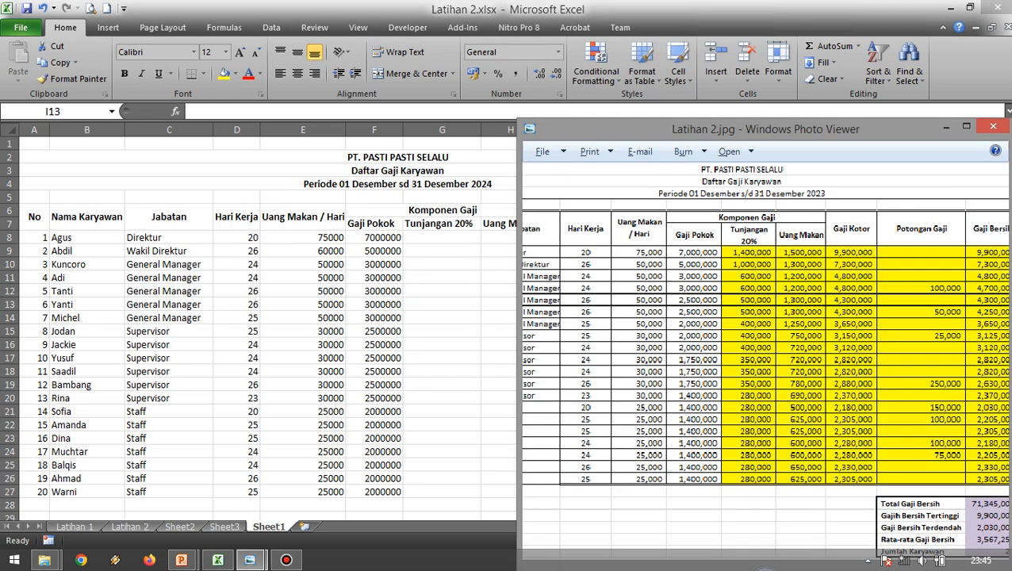
key("alt+Tab")
key("Down")
key("alt+Tab")
key("alt+Tab")
type("50000")
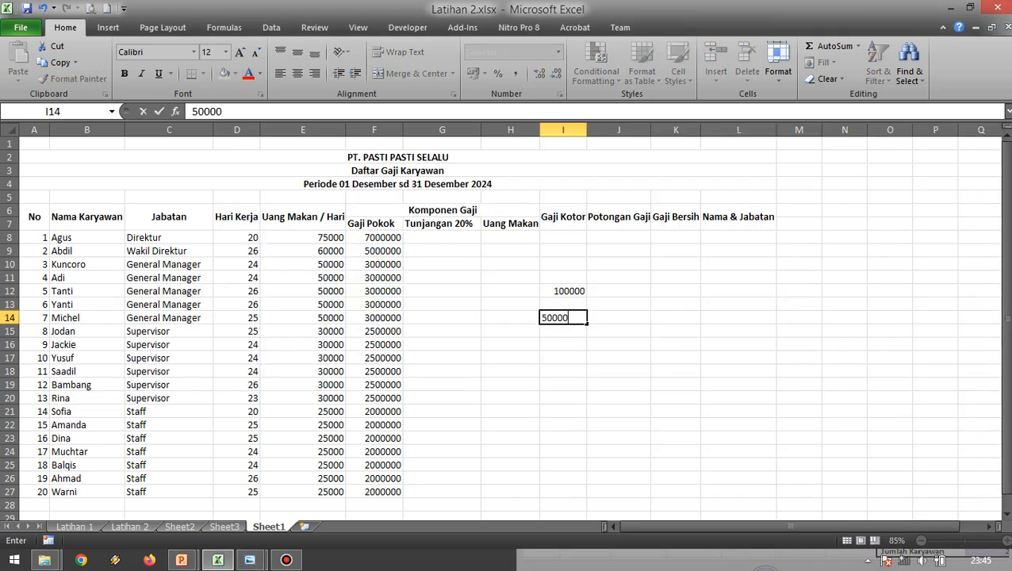
key("Return")
Check the third Potongan Gaji amount in the reference image and enter 25000 in I16.
key("alt+Tab")
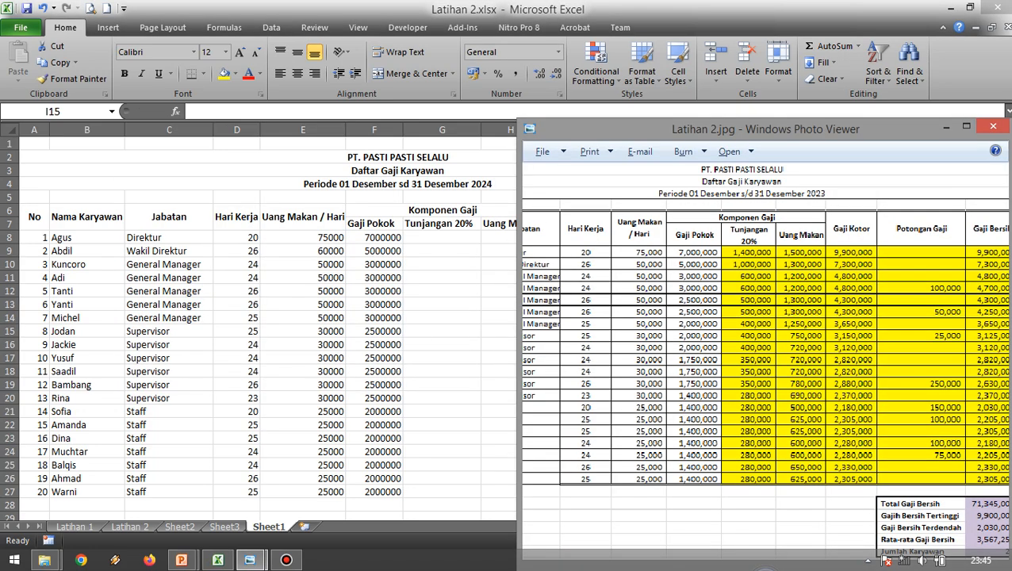
key("alt+Tab")
key("Return")
key("alt+Tab")
key("alt+Tab")
type("25000")
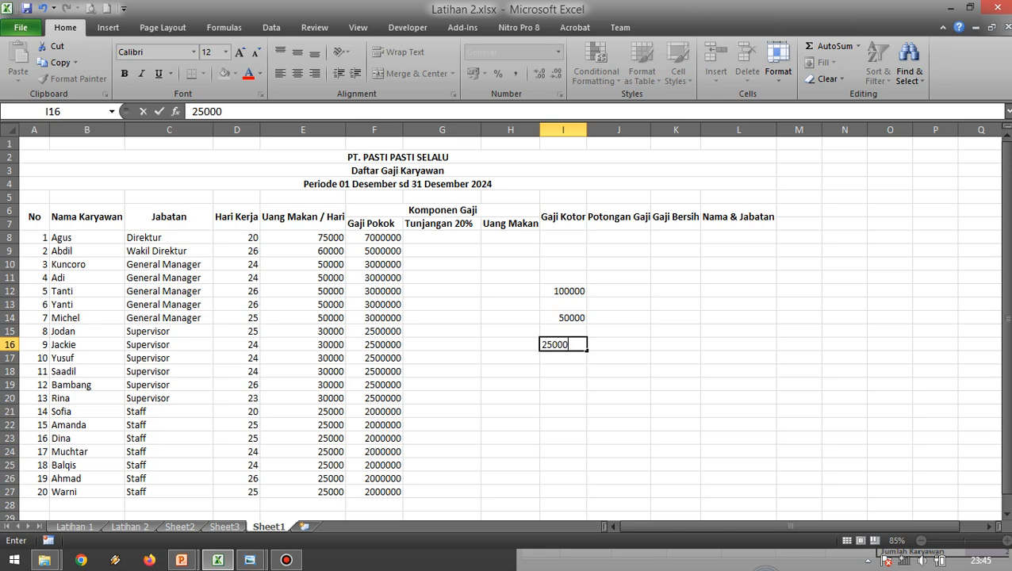
key("Return")
Find the employee row of the next Potongan Gaji amount in the reference image and enter 250000 in I19.
key("alt+Tab")
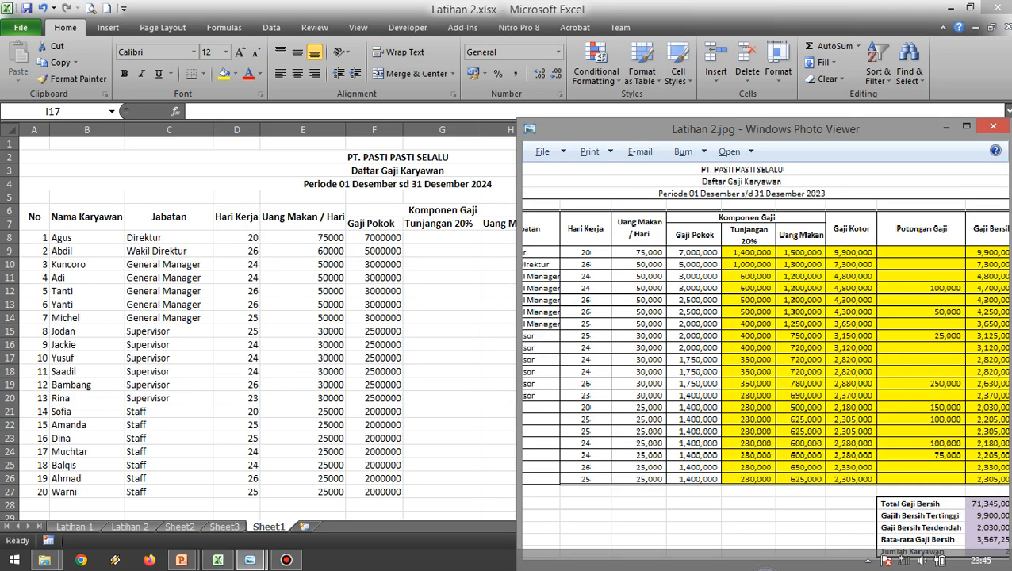
left_click_drag(706, 356, 837, 357)
key("alt+Tab")
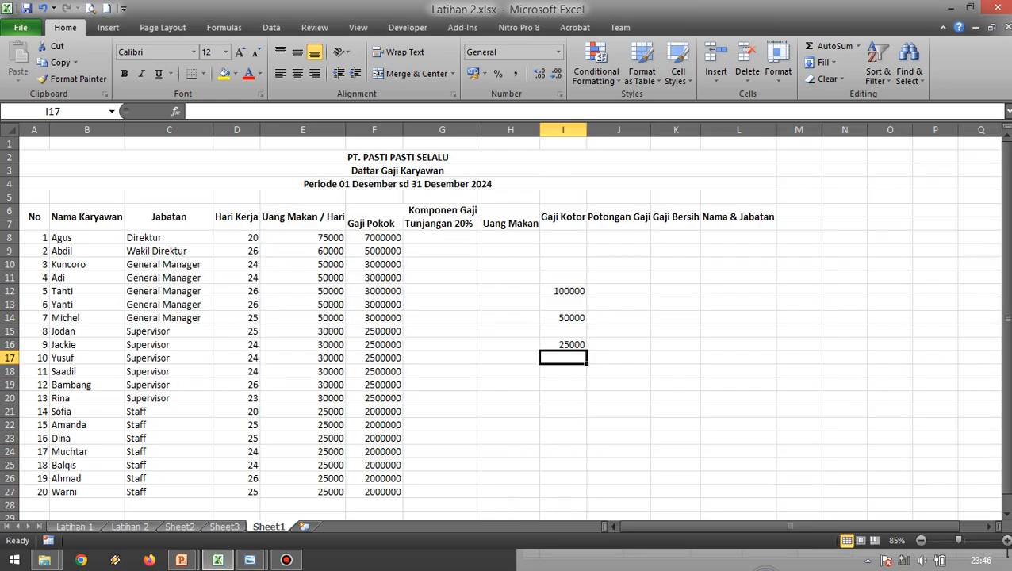
left_click(70, 385)
left_click(11, 385)
left_click(563, 385)
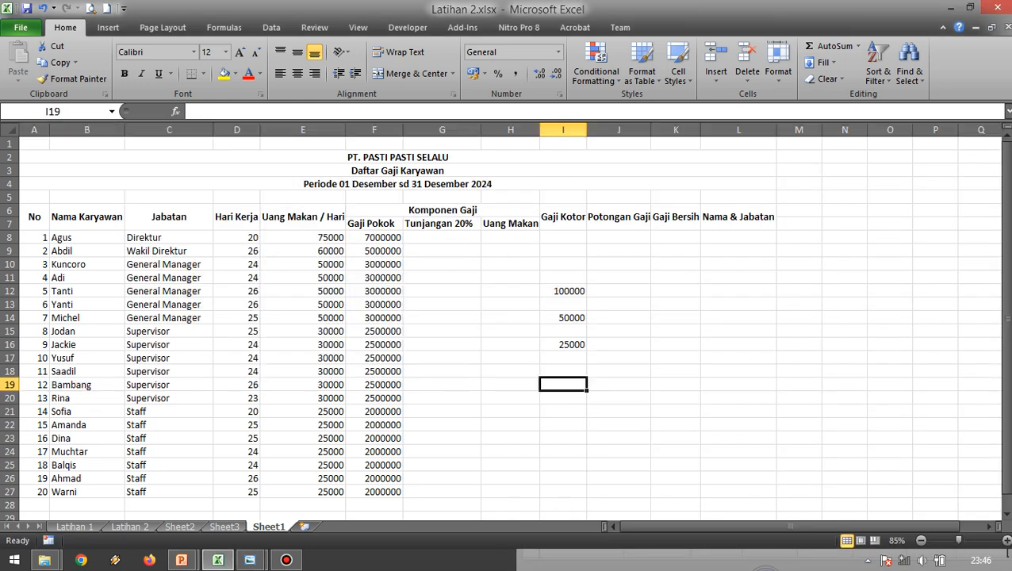
type("2500000")
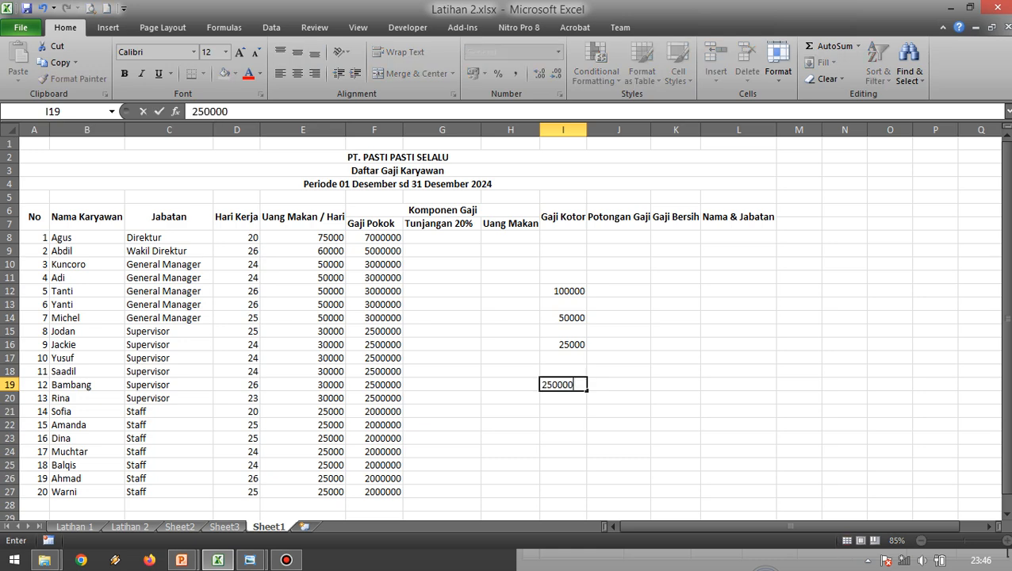
key("Return")
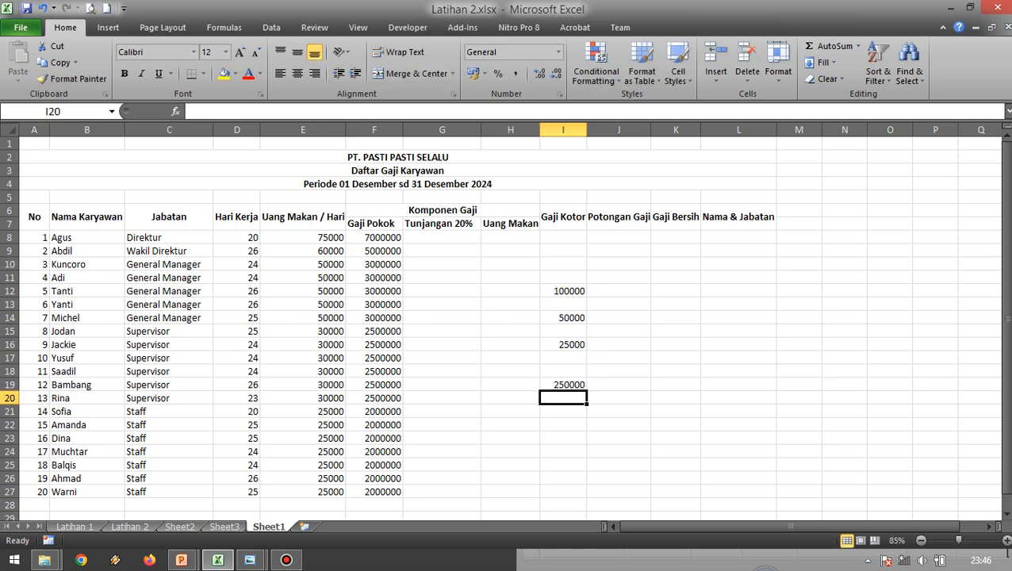
Look up the first Staff row's Potongan Gaji in the reference image and enter 150000 in I21.
key("alt+Tab")
left_click_drag(873, 357, 695, 357)
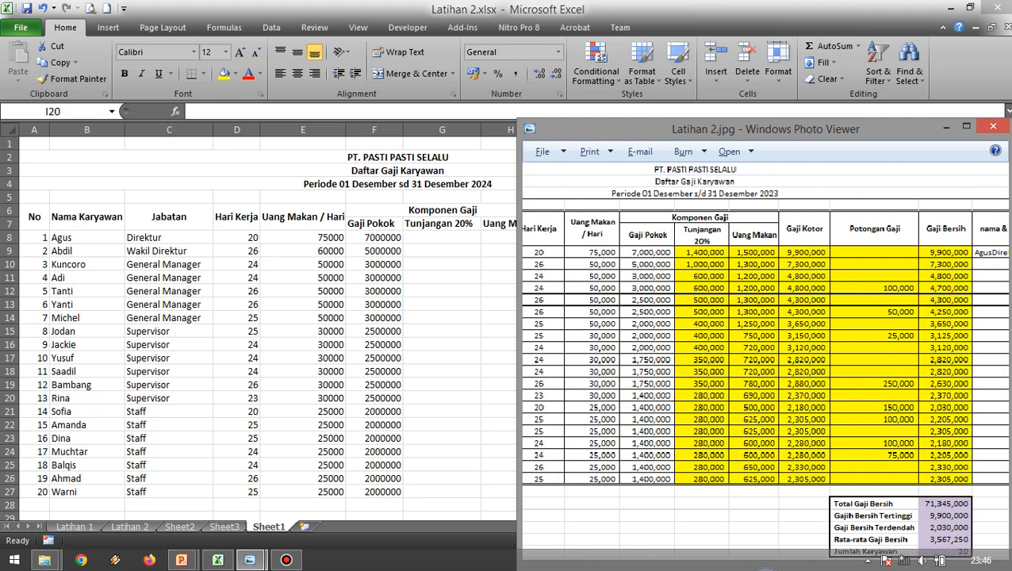
key("alt+Tab")
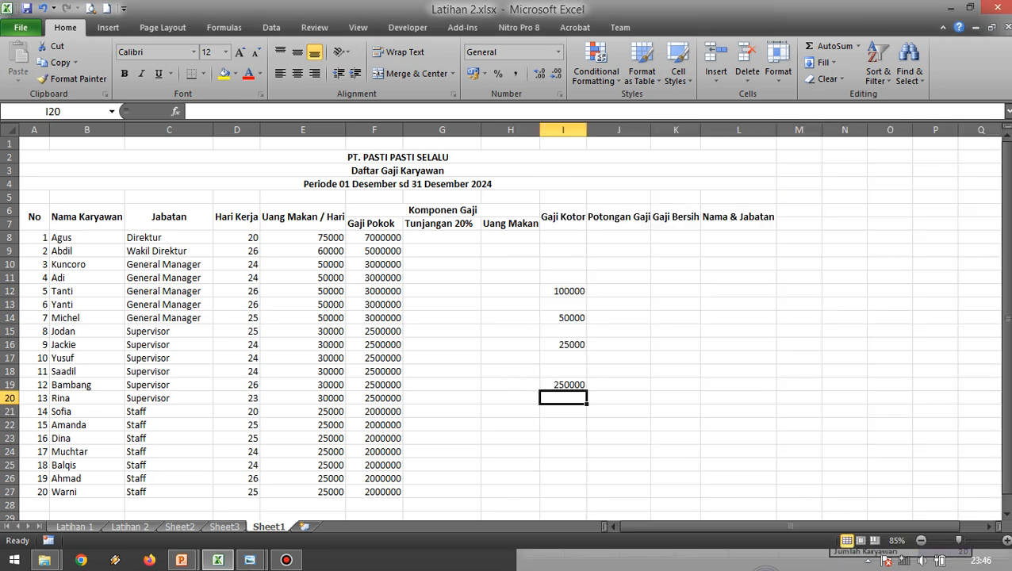
key("Return")
type("150000")
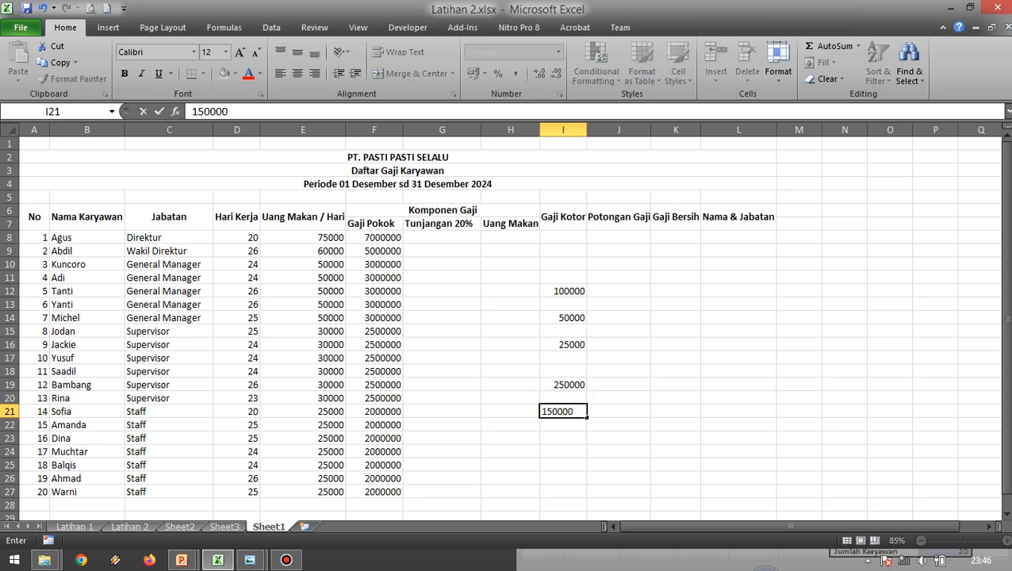
key("Return")
key("Return")
Check the second Staff row's Potongan Gaji in the reference image and enter 100000 in I22.
key("alt+Tab")
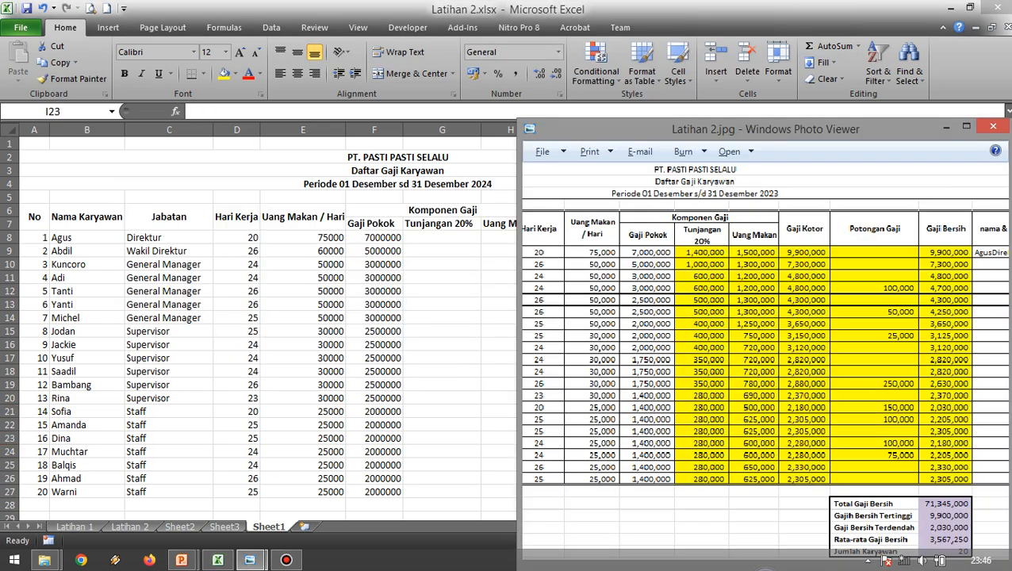
key("alt+Tab")
key("Up")
type("100000")
key("Return")
Enter the last two Staff Potongan Gaji amounts from the reference image: 100000 in I24 and 75000 in I25.
key("alt+Tab")
key("alt+Tab")
key("Down")
type("100000")
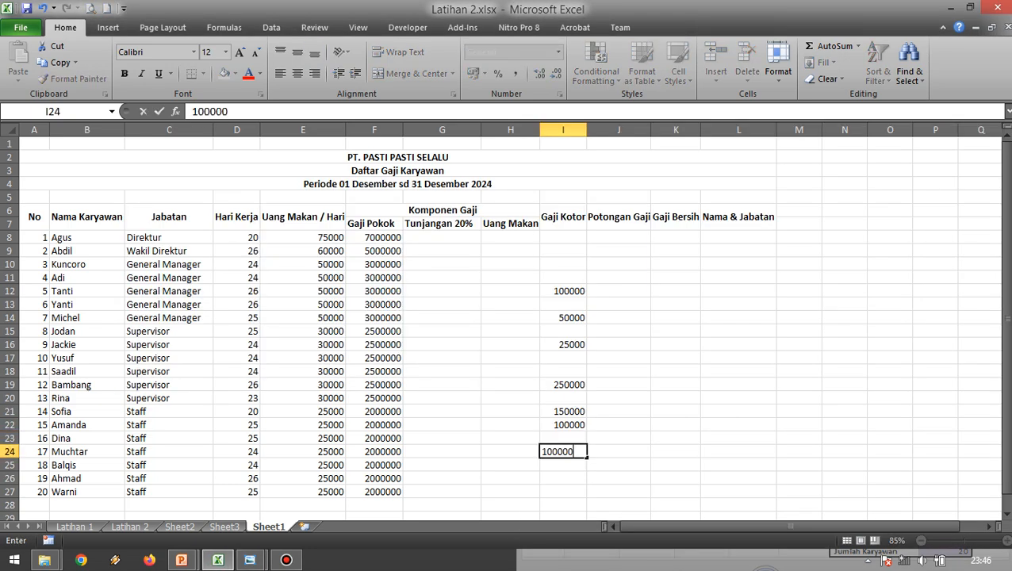
key("Return")
type("750000")
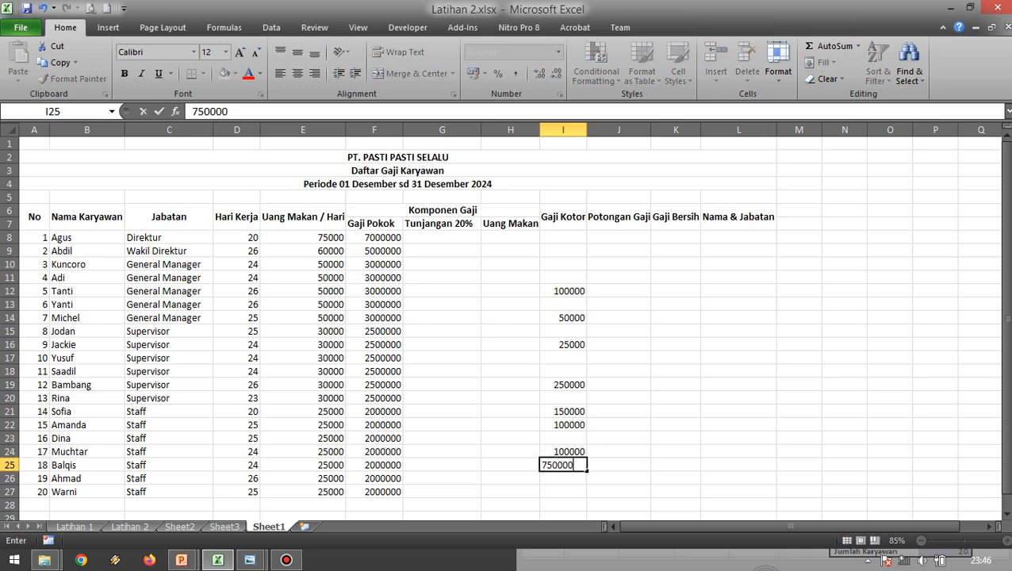
key("Return")
Compare the entered amounts and the columns from Potongan Gaji to Nama & Jabatan with the reference image.
key("alt+Tab")
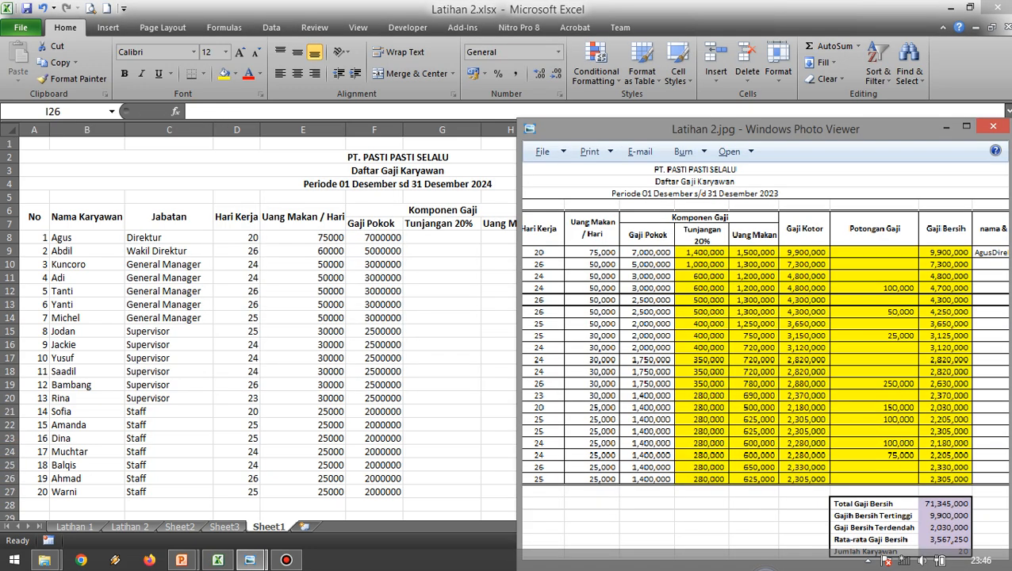
key("alt+Tab")
left_click(738, 371)
key("alt+Tab")
key("alt+Tab")
left_click(619, 371)
key("alt+Tab")
key("alt+Tab")
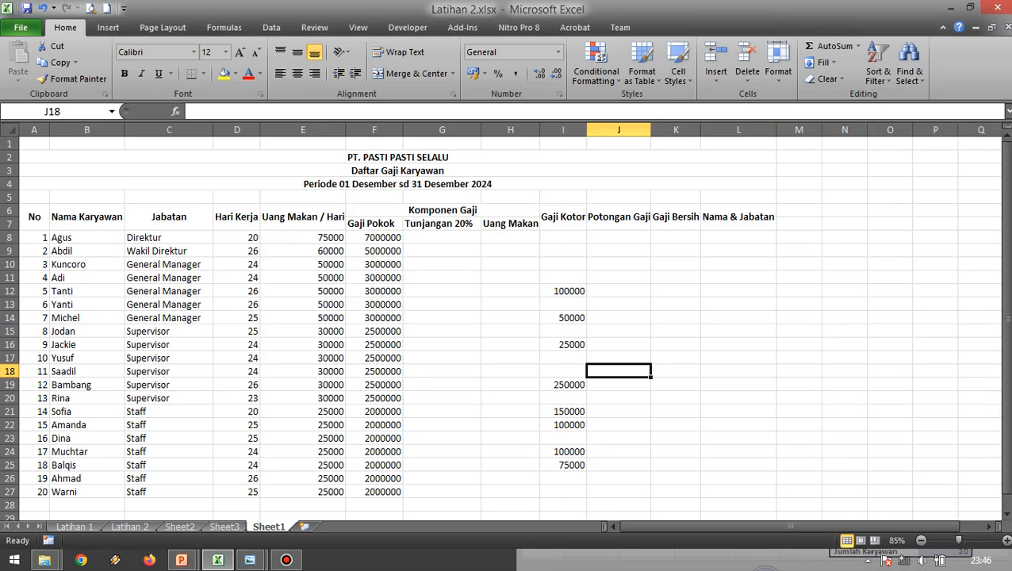
Move the deduction amounts from I12:I25 into the Potongan Gaji column, starting at J12.
left_click(563, 291)
left_click_drag(563, 291, 563, 465)
key("ctrl+x")
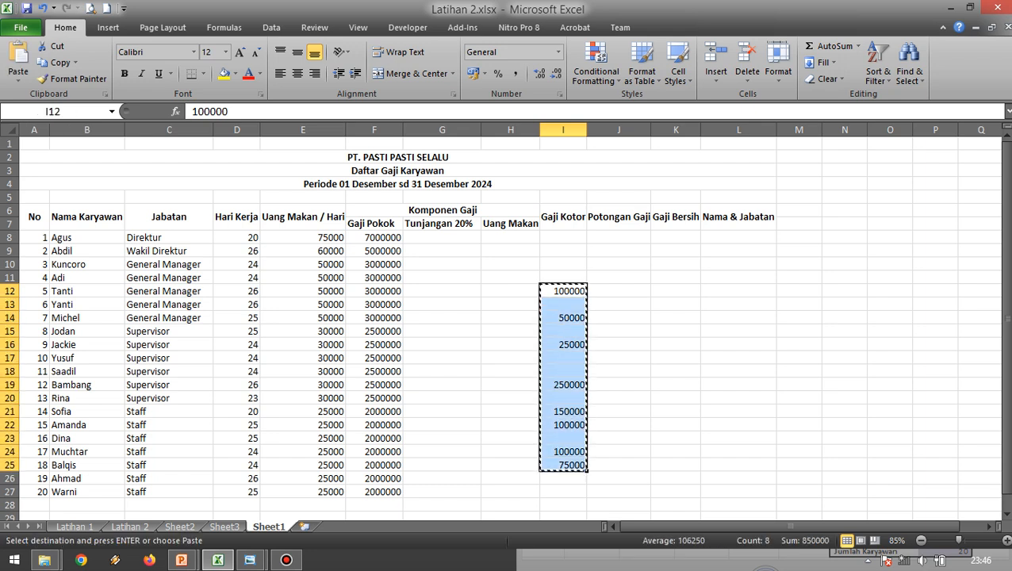
left_click(619, 291)
left_click_drag(563, 291, 563, 465)
left_click(619, 291)
key("ctrl+v")
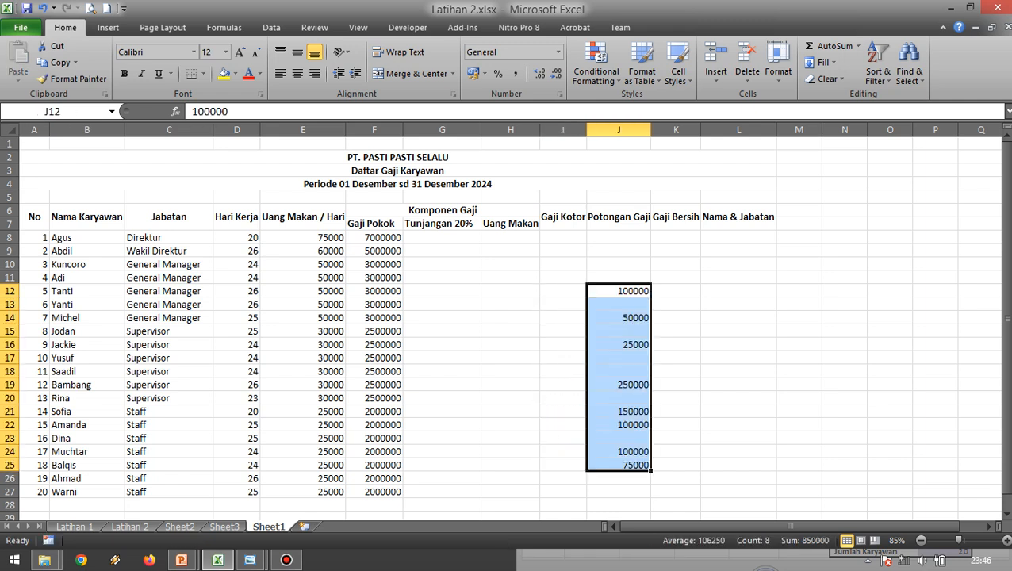
Compare the Potongan Gaji amounts and their rows with the Latihan 2.jpg reference image.
left_click(739, 277)
key("alt+Tab")
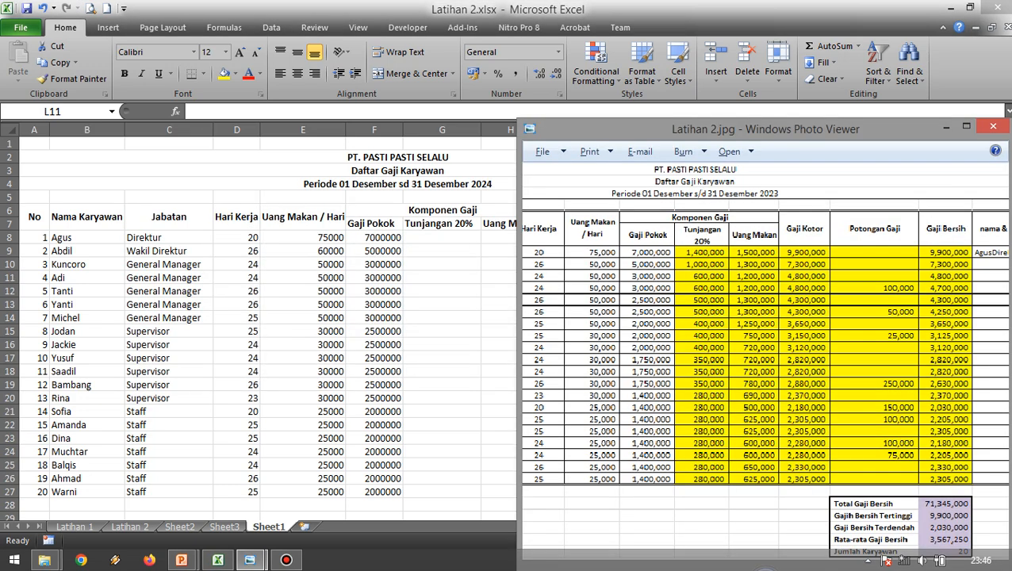
left_click_drag(738, 277, 702, 277)
key("alt+Tab")
left_click(676, 291)
left_click(510, 305)
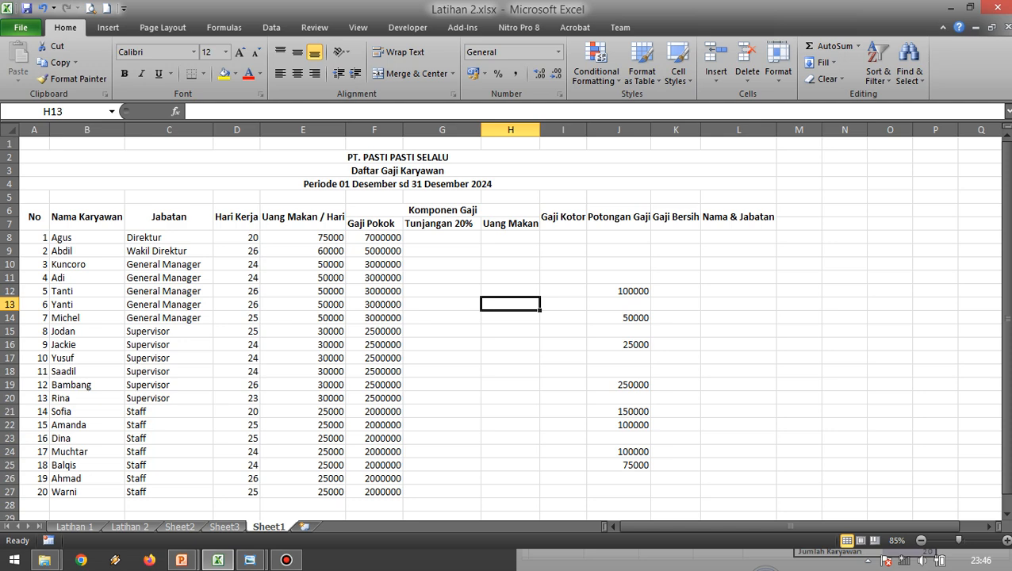
left_click(303, 278)
scroll(508, 317, "down", 2)
scroll(507, 318, "up", 2)
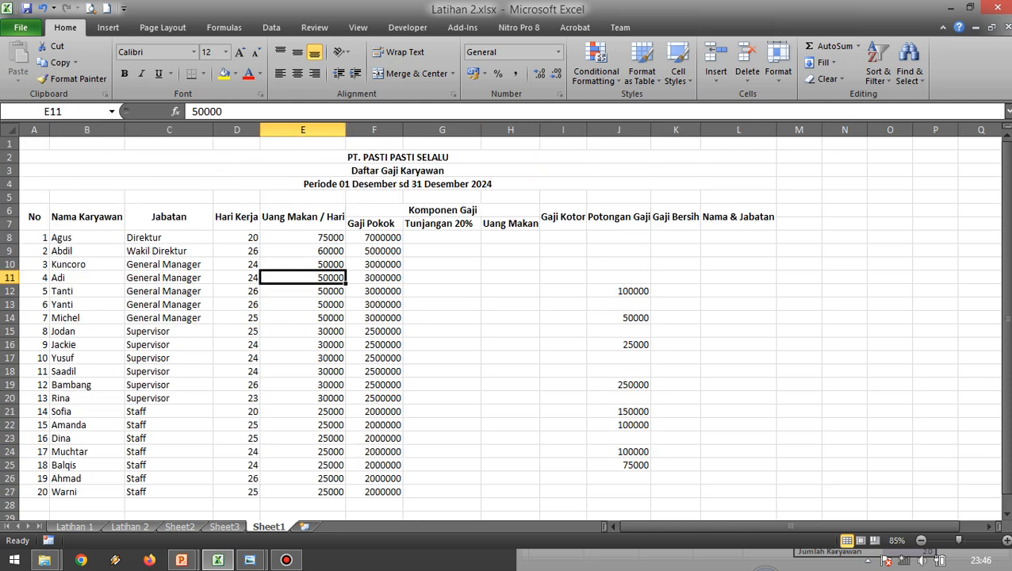
scroll(508, 317, "down", 1)
scroll(508, 317, "up", 1)
left_click(168, 238)
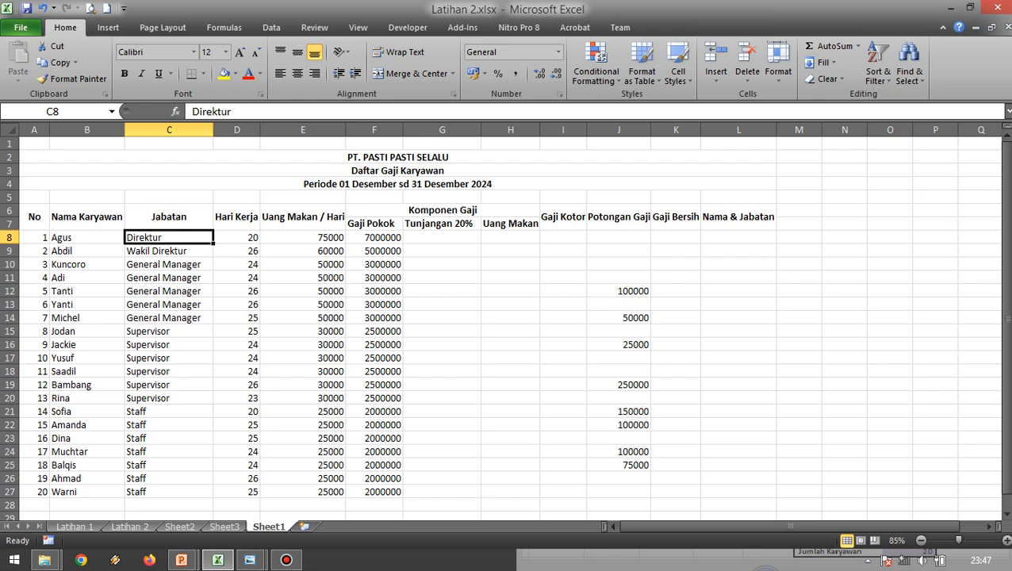
left_click(397, 157)
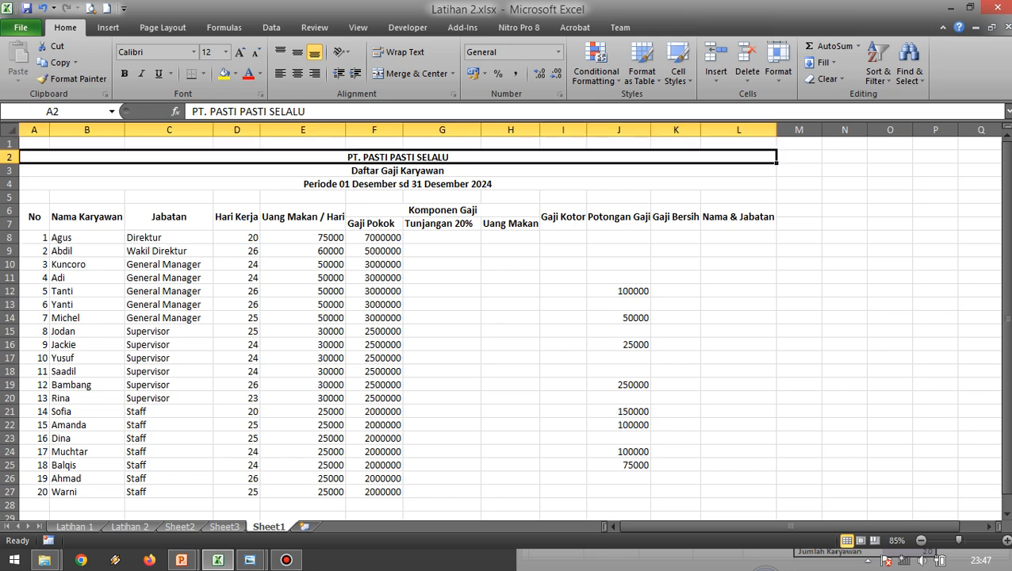
left_click_drag(169, 157, 169, 184)
left_click(169, 197)
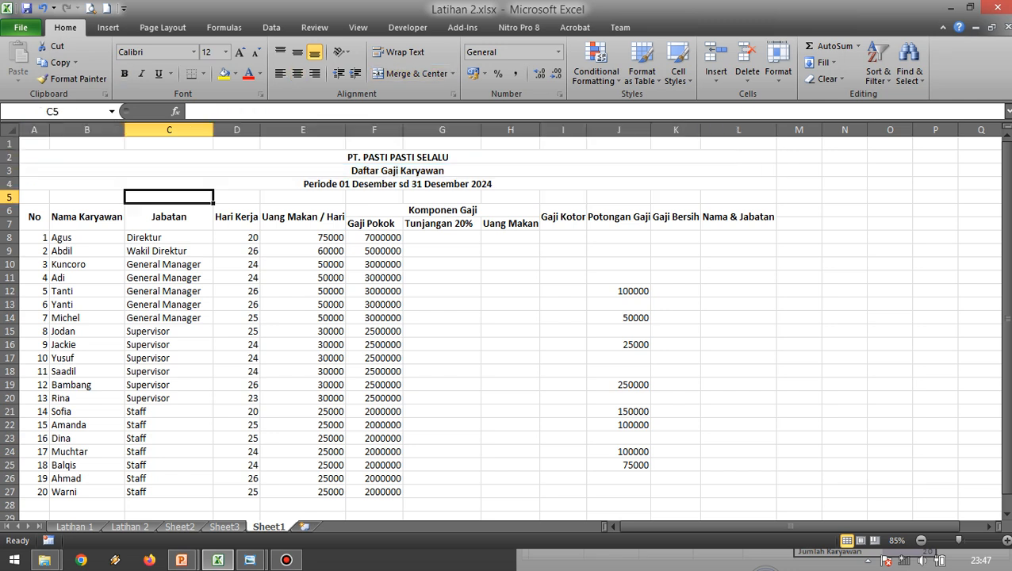
Give the three merged title rows A2:L4 a medium solid border on the left, top, right and bottom edges only.
left_click(176, 157)
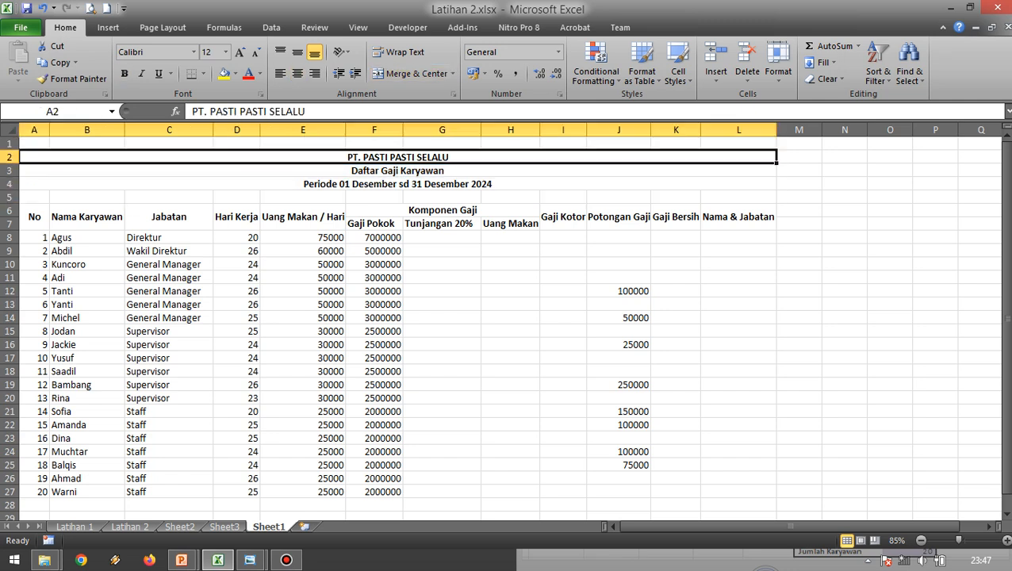
left_click(397, 184)
left_click(398, 157)
left_click_drag(397, 157, 397, 184)
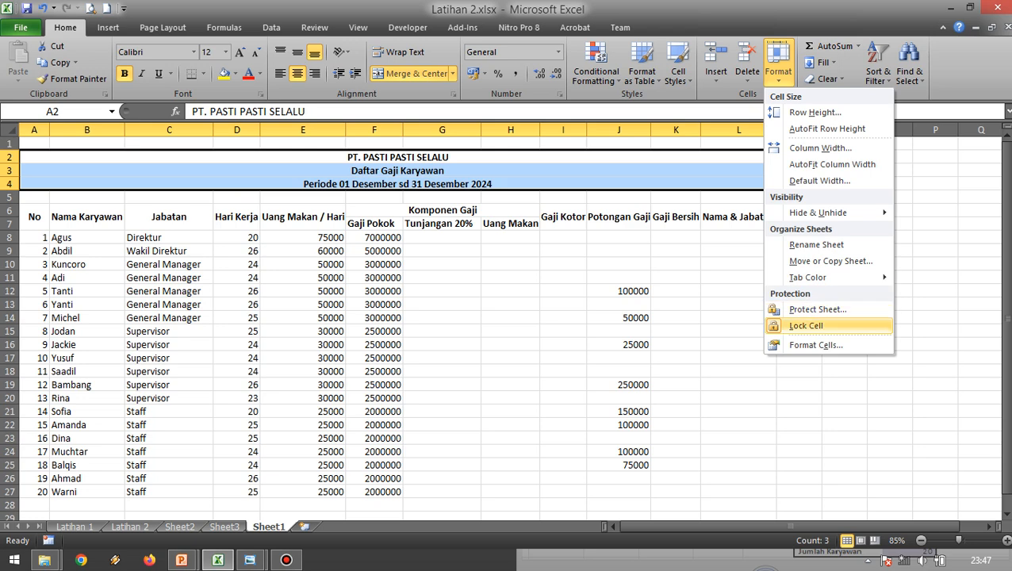
left_click(815, 345)
left_click_drag(634, 108, 730, 112)
left_click(751, 138)
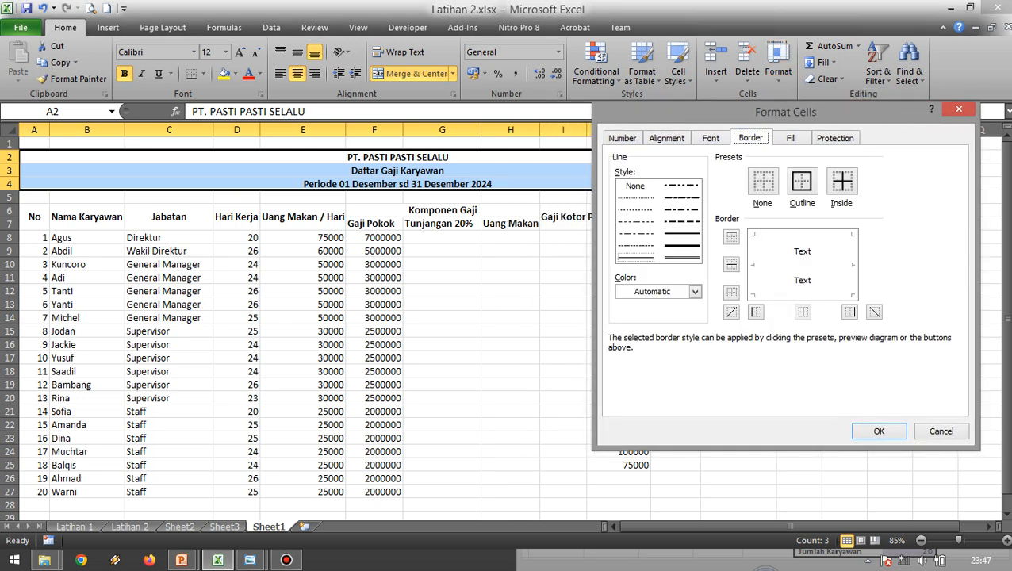
left_click(682, 246)
left_click(683, 234)
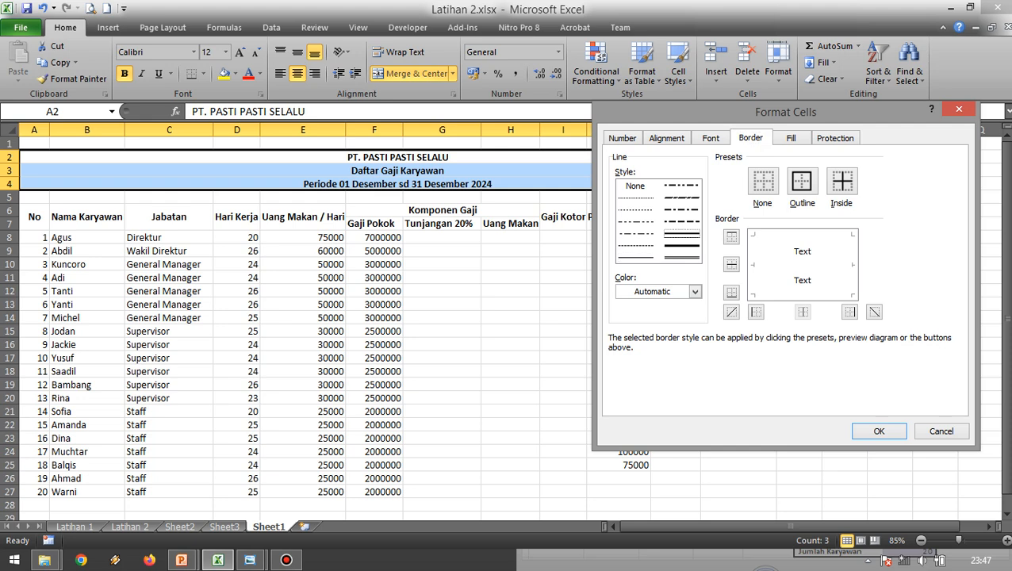
left_click(682, 222)
left_click(683, 246)
left_click(682, 234)
left_click(756, 312)
left_click(731, 237)
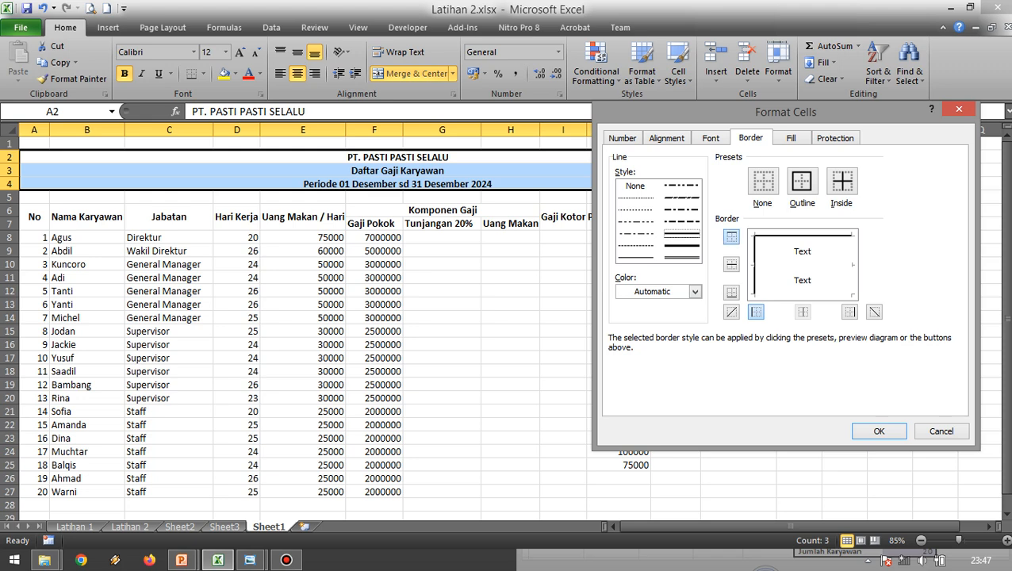
left_click(850, 312)
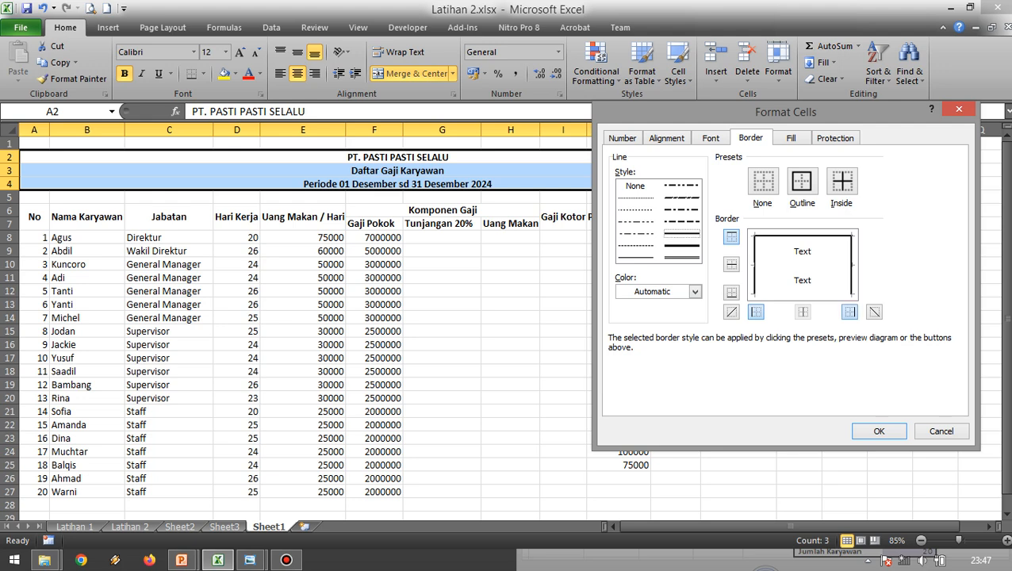
left_click(731, 292)
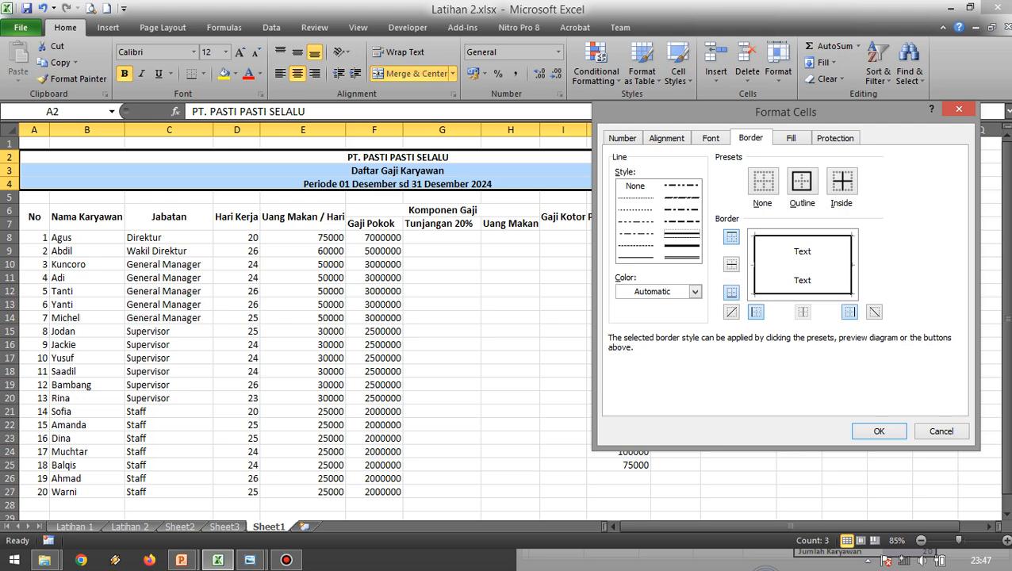
left_click(731, 263)
left_click(731, 263)
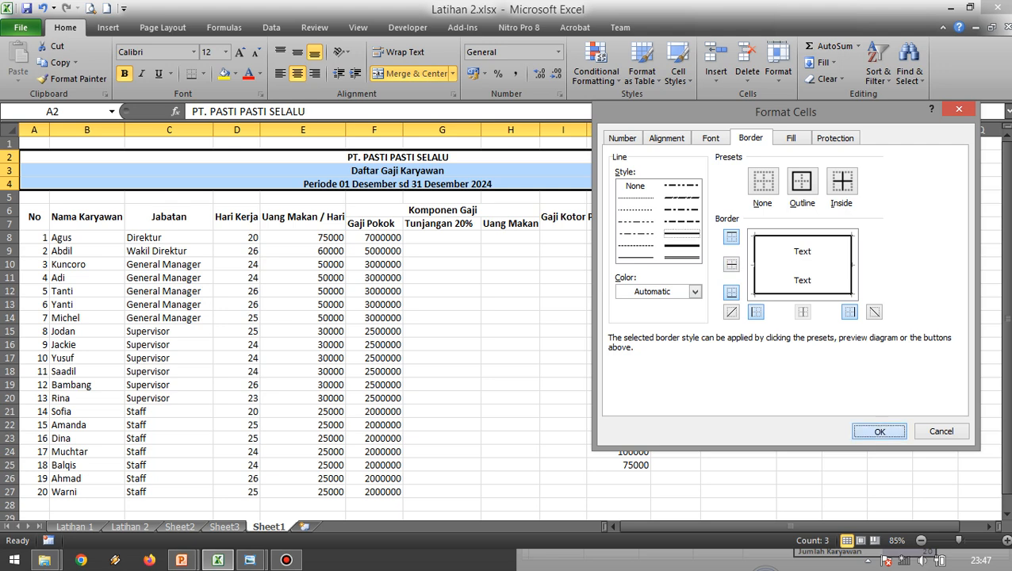
left_click(879, 431)
Try adding medium horizontal lines between the title rows in A2:L4, and undo that border change.
left_click(442, 185)
left_click(442, 239)
left_click_drag(442, 158, 442, 184)
left_click(441, 211)
left_click(442, 158)
left_click(778, 63)
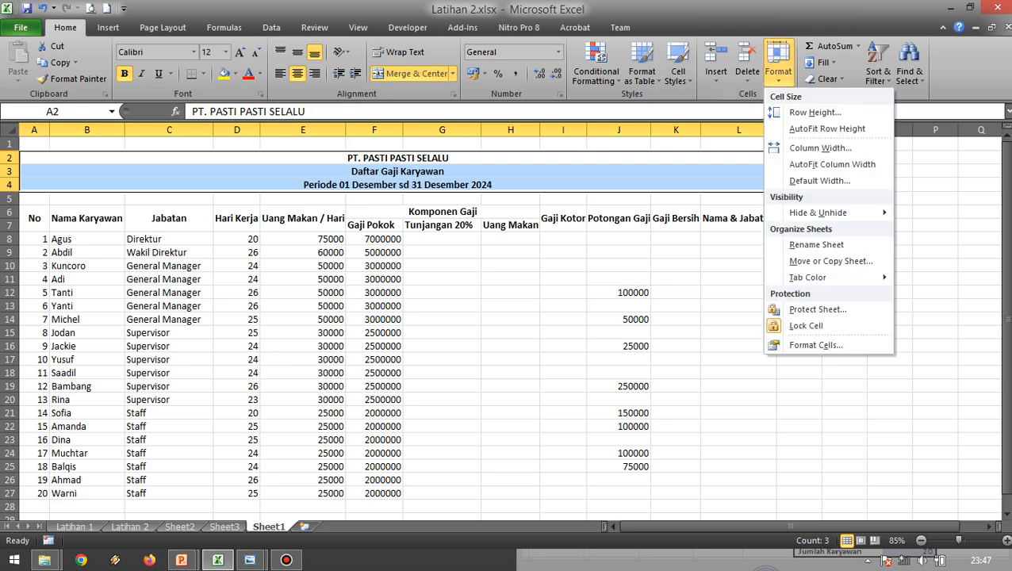
left_click(816, 345)
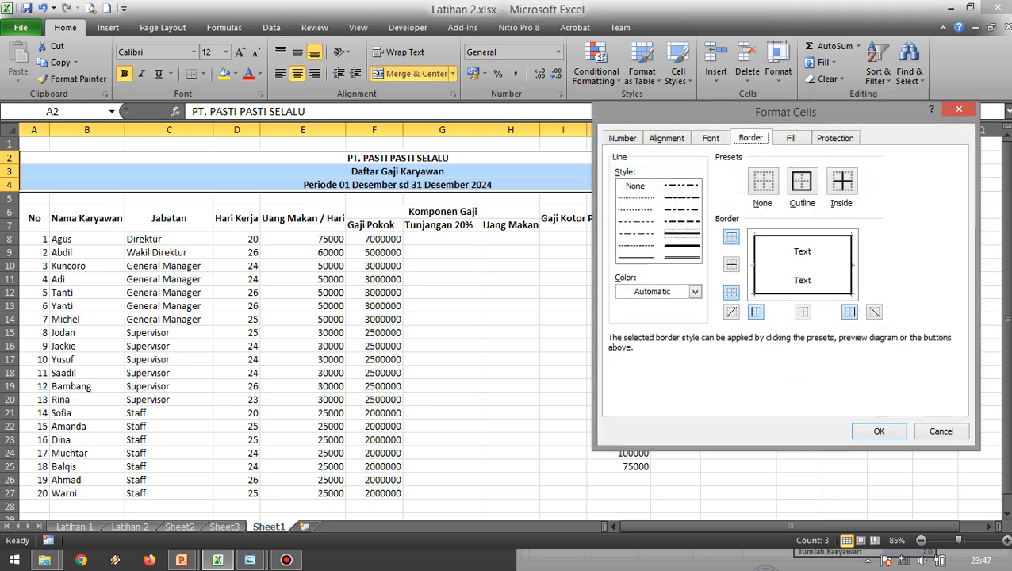
left_click(732, 264)
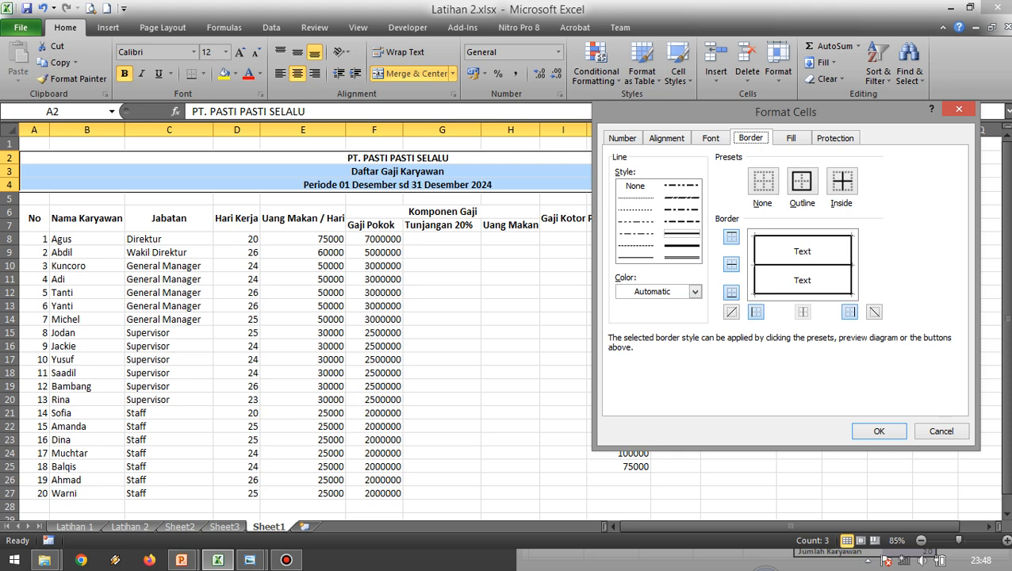
left_click(879, 431)
left_click(442, 267)
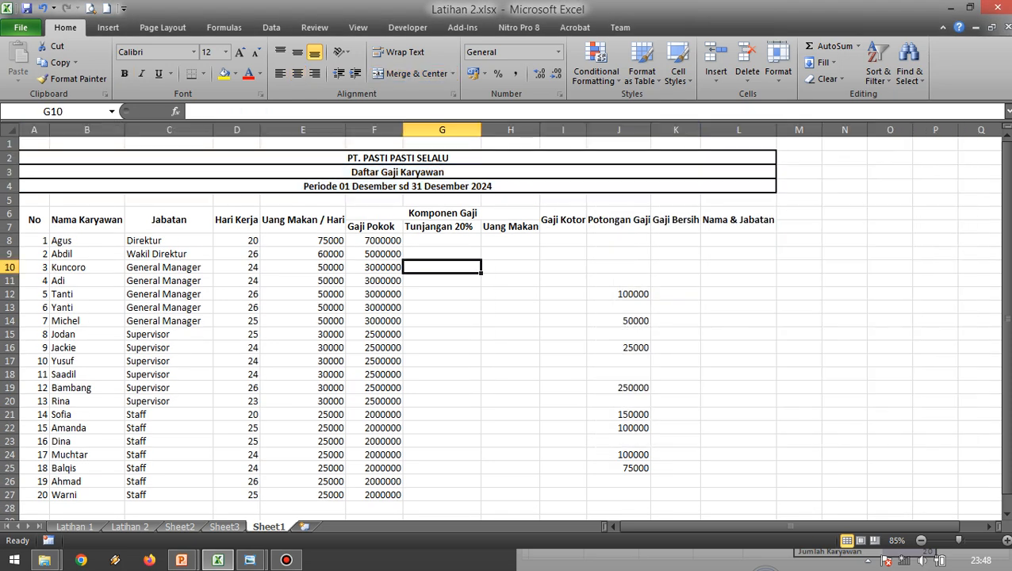
left_click_drag(341, 157, 341, 173)
left_click(237, 281)
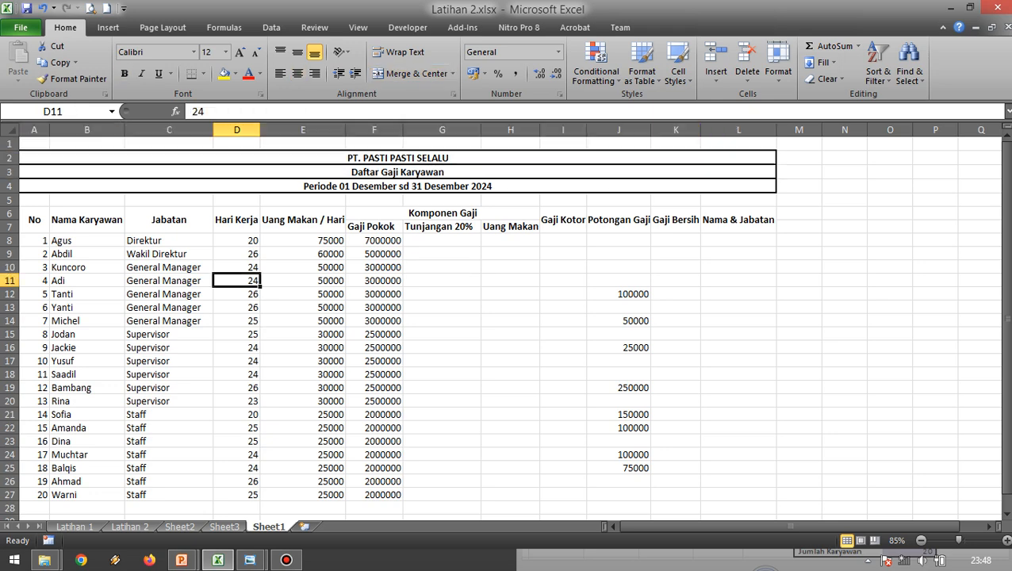
key("ctrl+z")
left_click(441, 280)
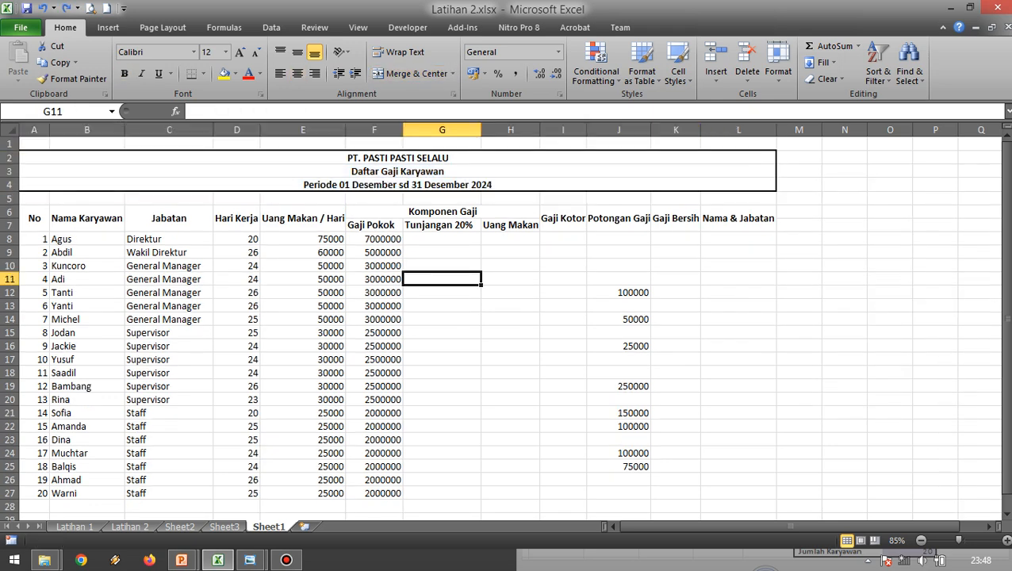
left_click(169, 320)
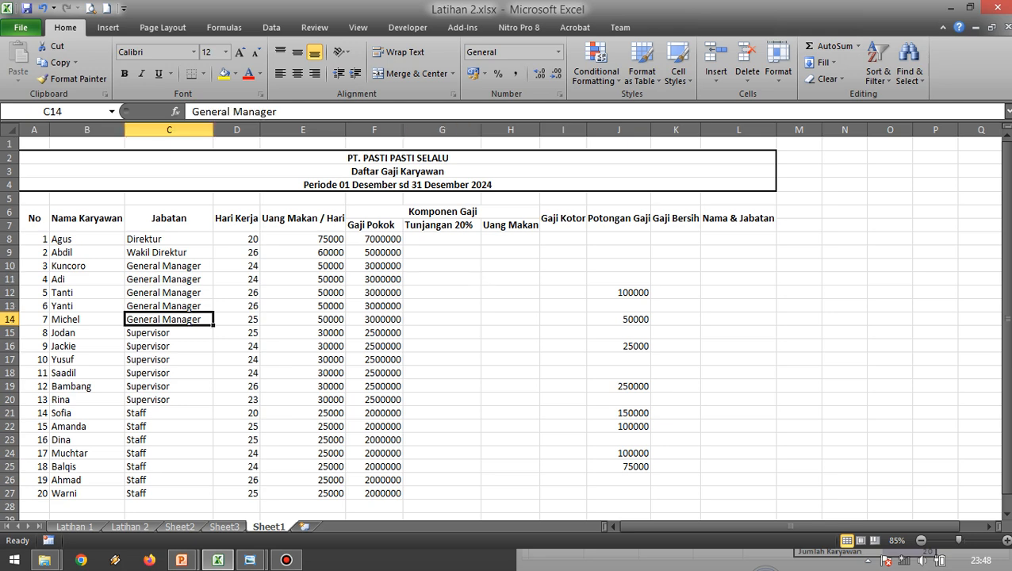
scroll(169, 336, "down", 1)
scroll(169, 336, "up", 1)
left_click(286, 560)
left_click(286, 560)
left_click(236, 292)
left_click_drag(638, 526, 638, 526)
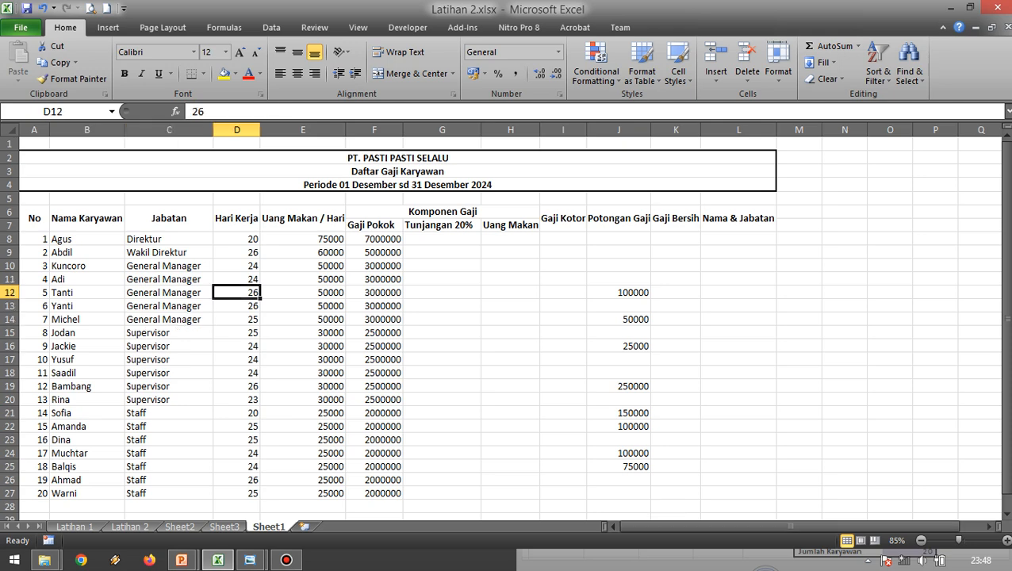
left_click(169, 293)
scroll(169, 293, "down", 1)
scroll(169, 293, "up", 1)
left_click_drag(34, 222, 682, 224)
left_click(374, 293)
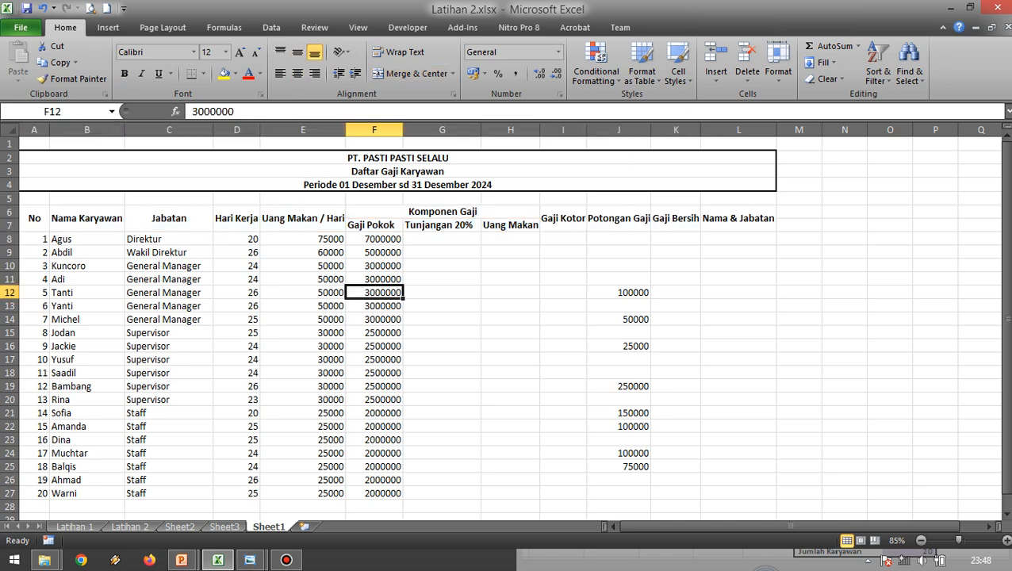
left_click(34, 219)
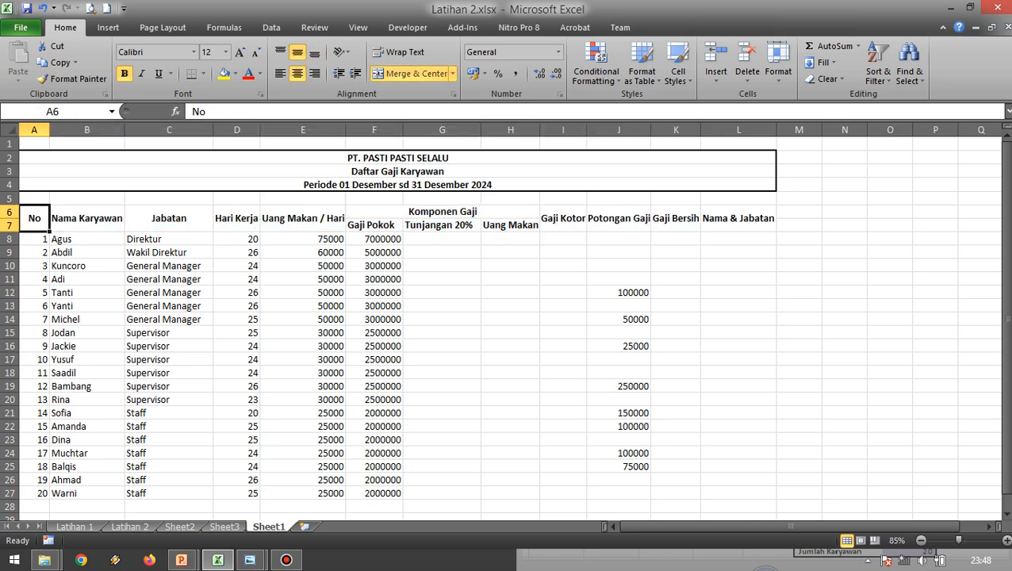
left_click(87, 219)
left_click(34, 219)
left_click(87, 239)
left_click(34, 219)
left_click(169, 219)
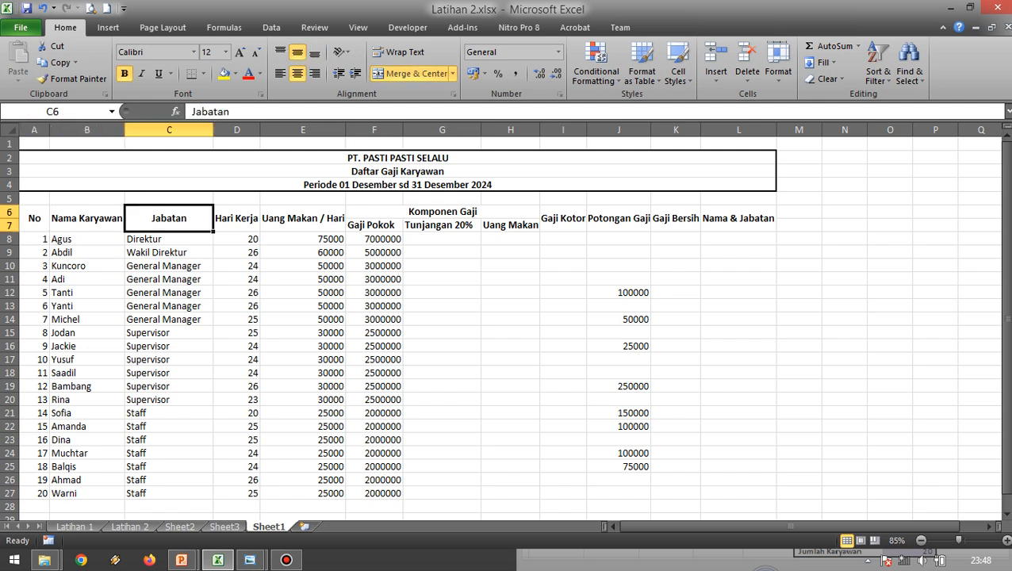
Apply a double-line border to all four outer edges of the payroll table A6:L27.
left_click(34, 218)
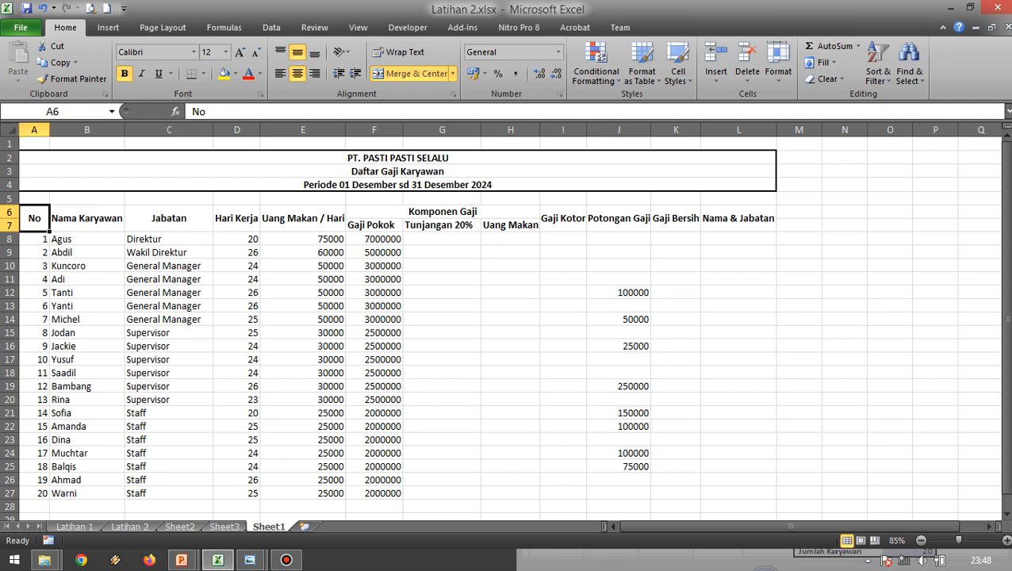
left_click_drag(34, 219, 738, 493)
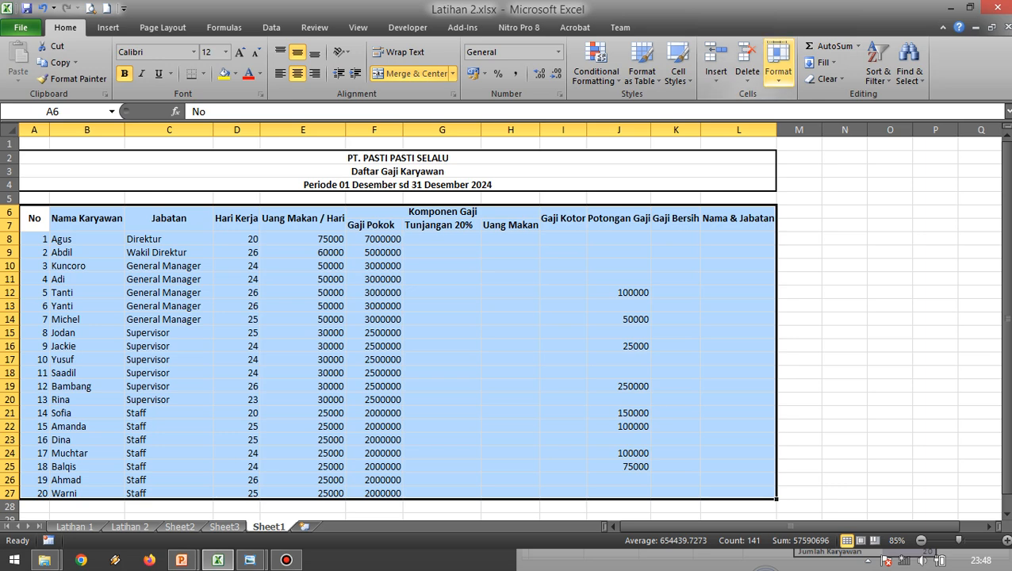
left_click(778, 64)
left_click(801, 344)
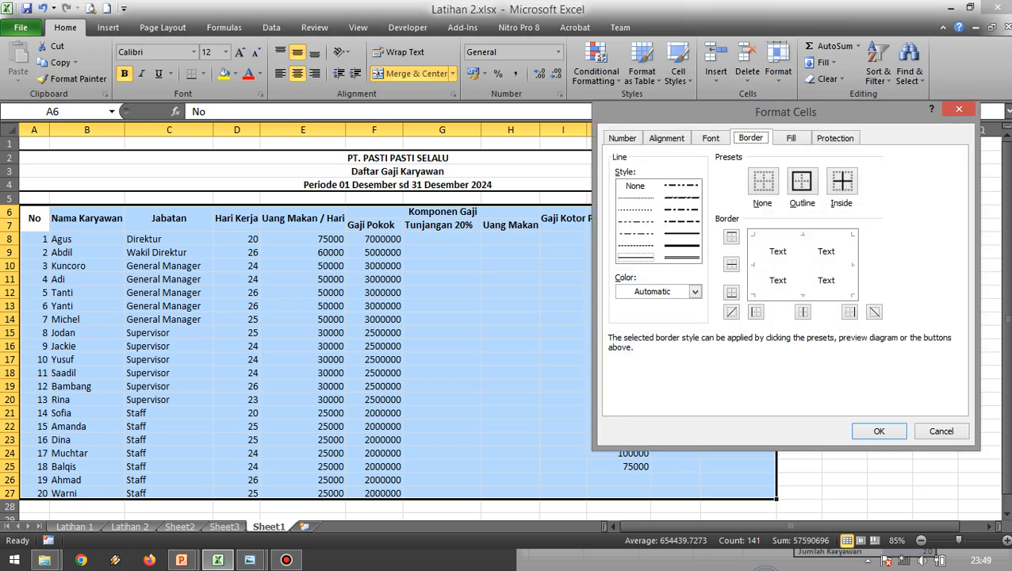
left_click(756, 311)
left_click(756, 312)
left_click(755, 312)
left_click(756, 312)
left_click(681, 257)
left_click(756, 312)
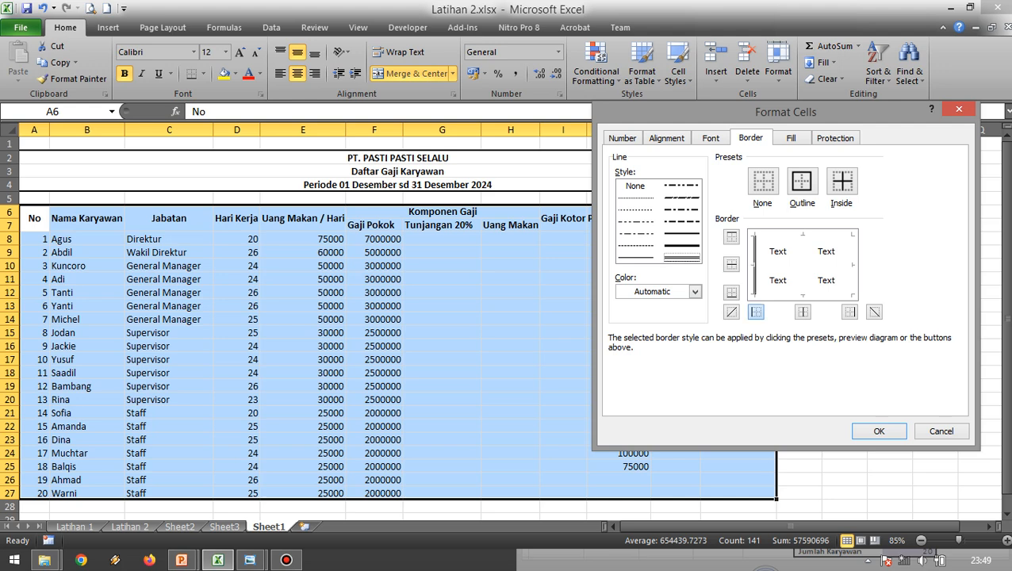
left_click(731, 236)
left_click(850, 312)
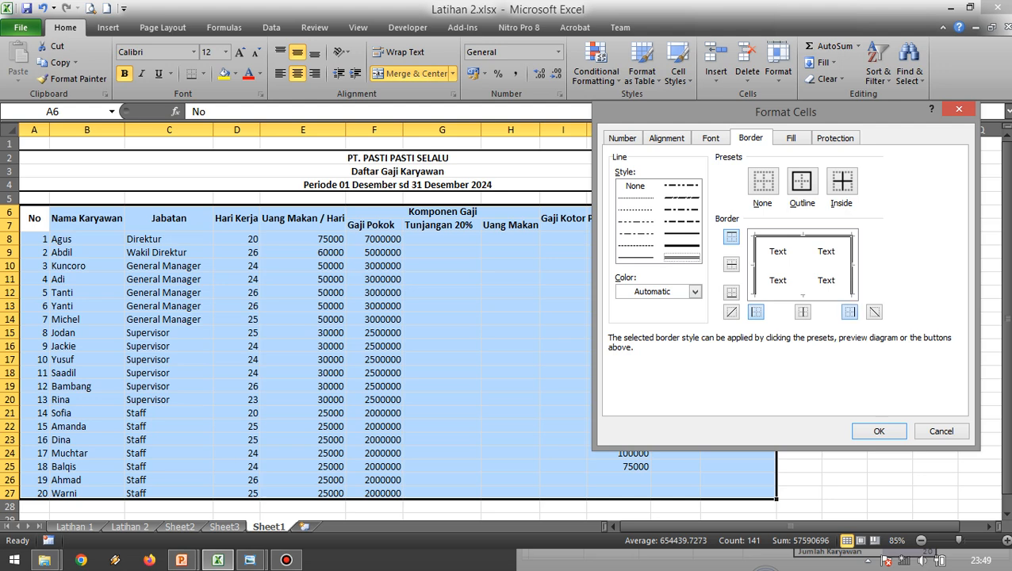
left_click(731, 292)
left_click(879, 431)
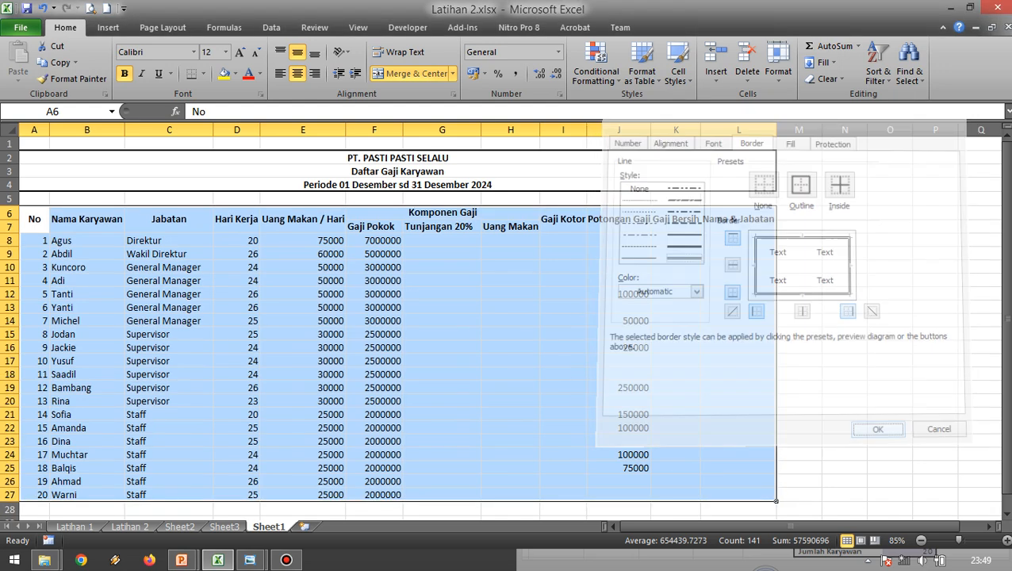
left_click(442, 414)
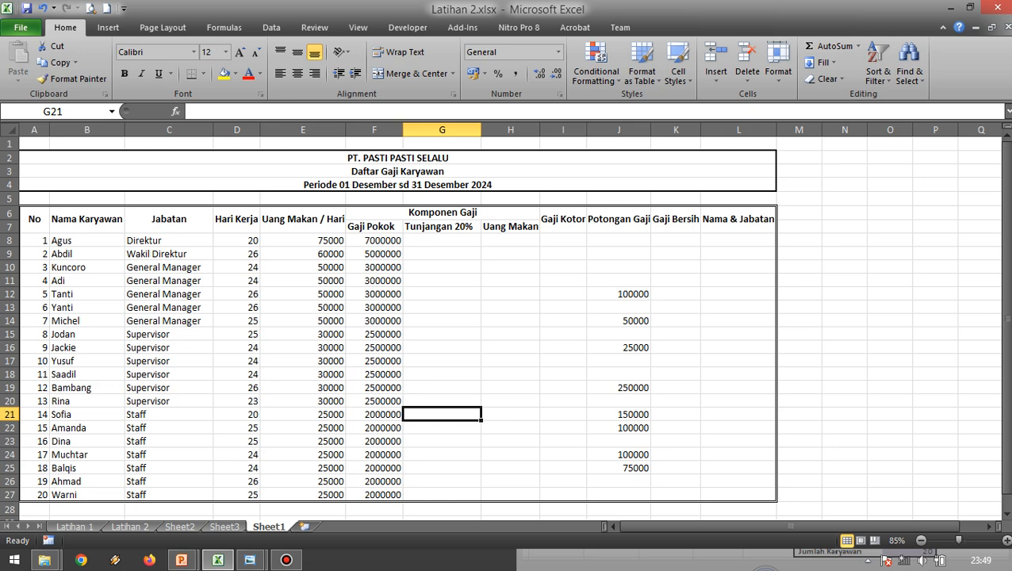
Try double-line borders on the inner lines and bottom edge of the header rows A6:L7, and undo that border change.
left_click(34, 219)
left_click_drag(34, 222, 738, 226)
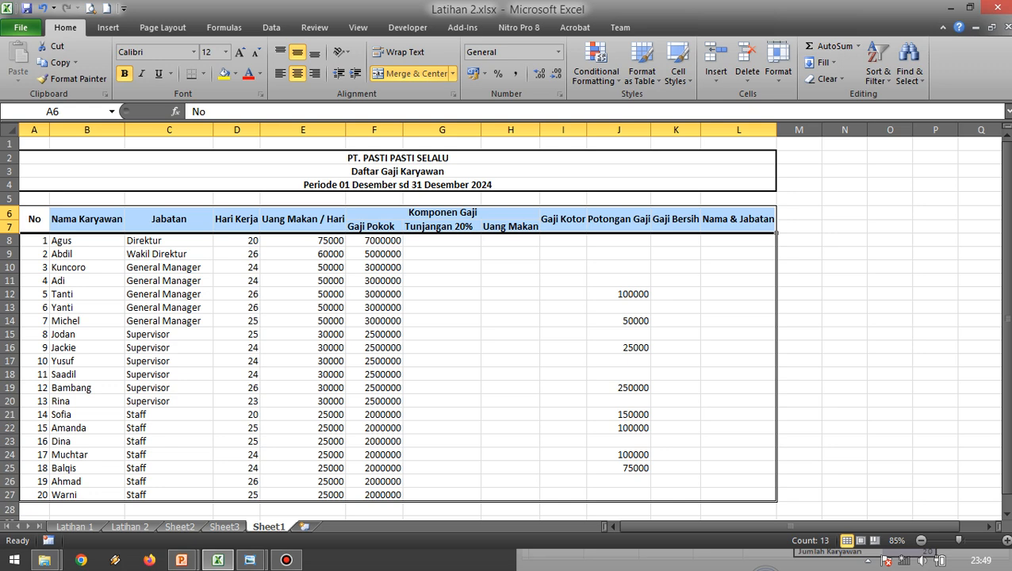
left_click(778, 71)
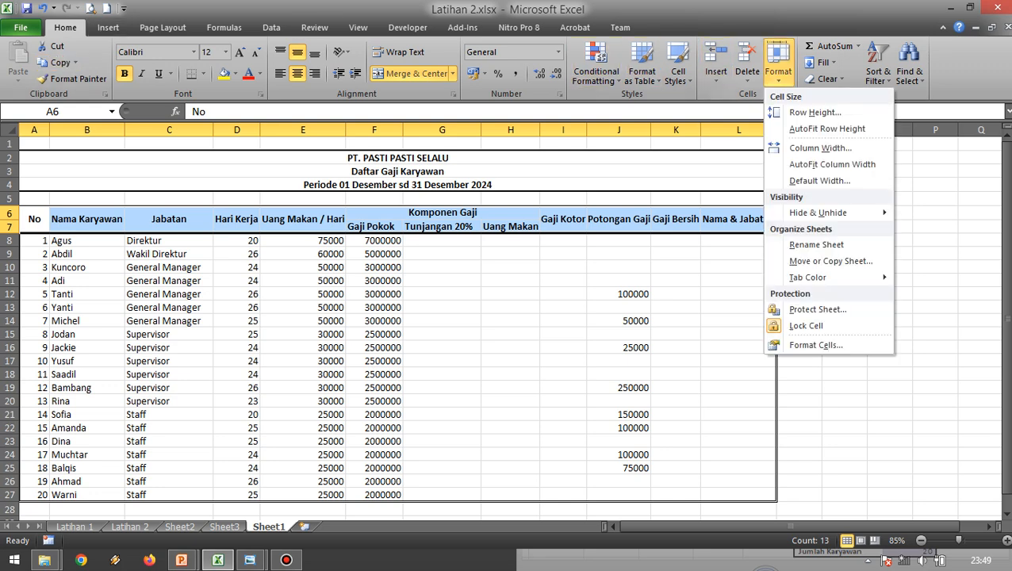
left_click(816, 345)
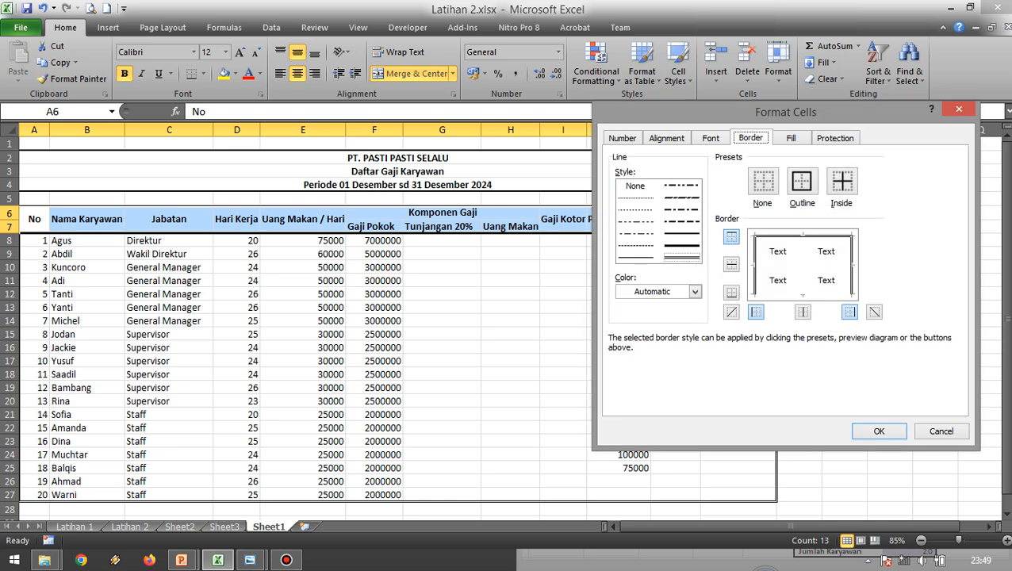
left_click(803, 293)
left_click(803, 311)
left_click(731, 263)
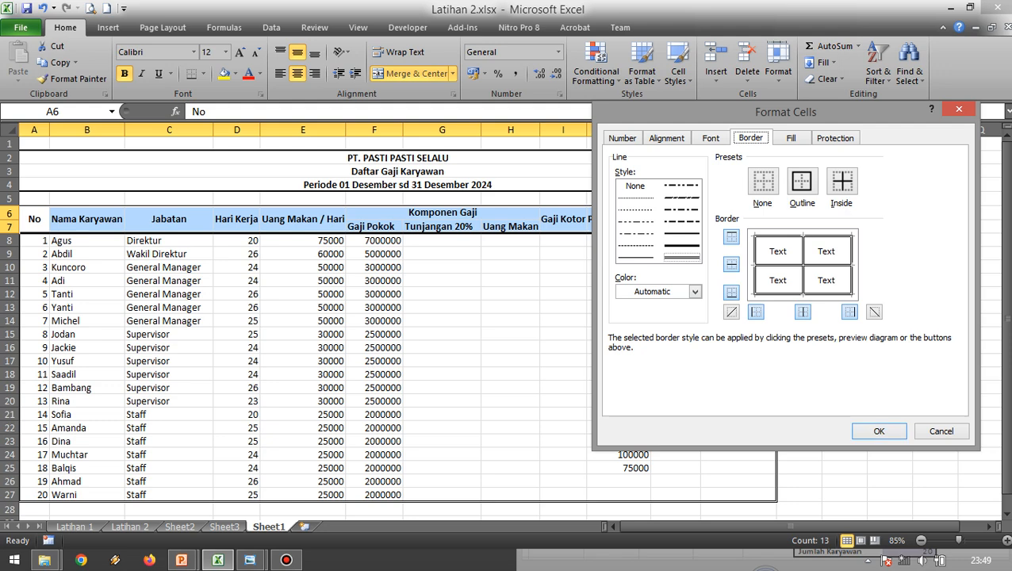
left_click(878, 431)
left_click(442, 297)
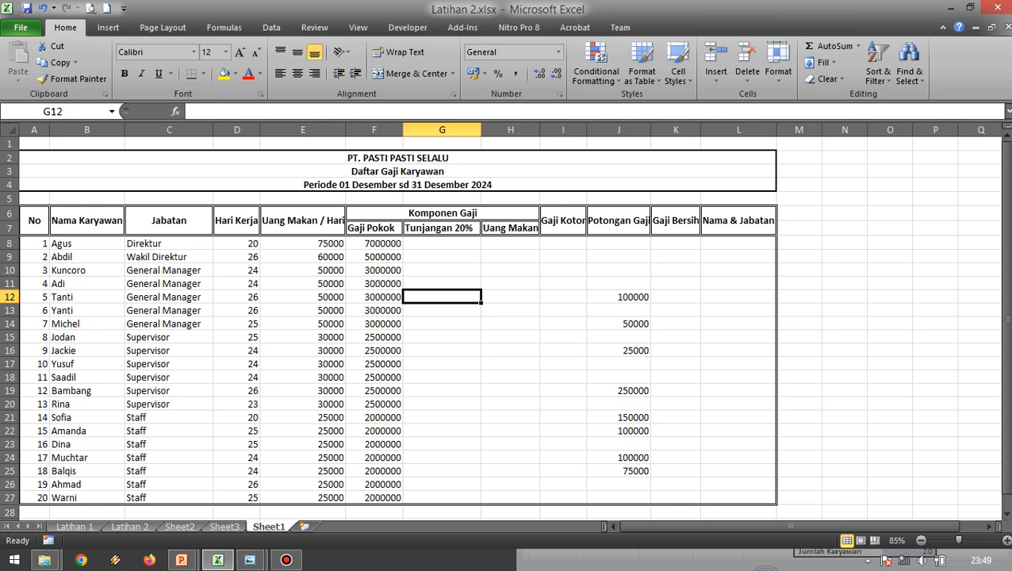
key("ctrl+z")
Add a double-line border along only the bottom edge of the header rows A6:L7, keeping the existing outer edges.
left_click(303, 280)
left_click_drag(34, 219, 738, 226)
left_click(779, 72)
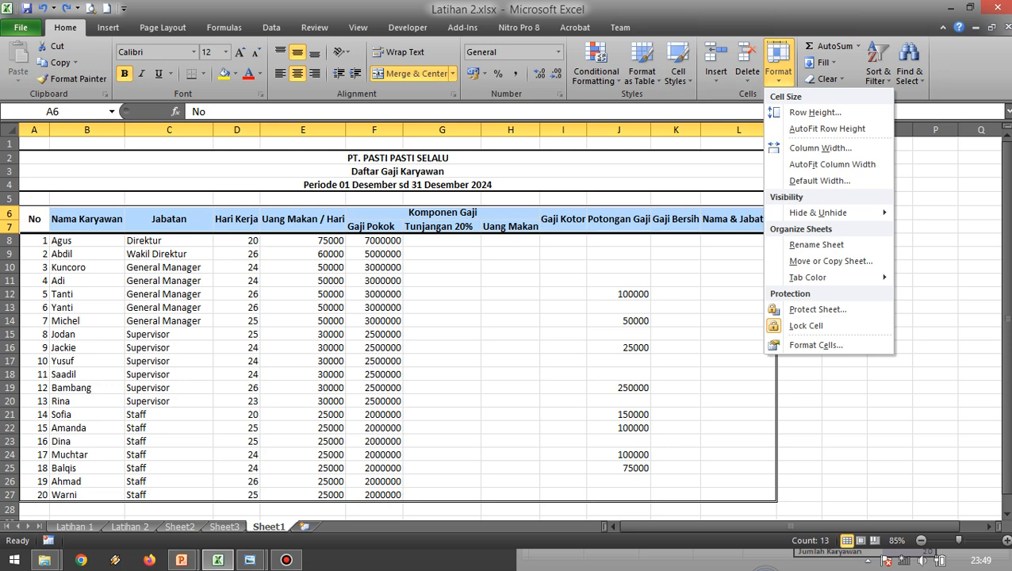
left_click(816, 345)
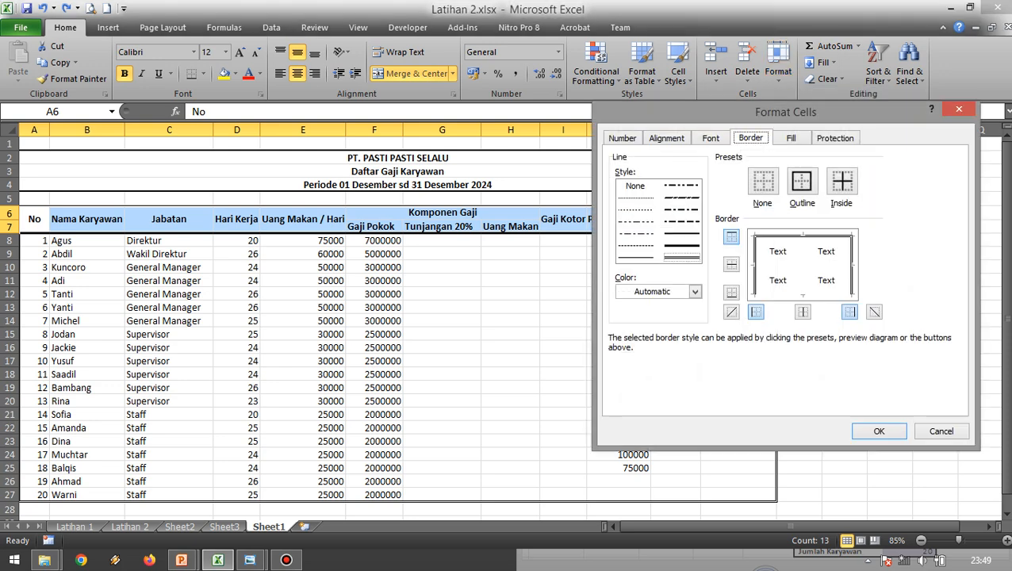
left_click(731, 292)
left_click(878, 431)
left_click(563, 322)
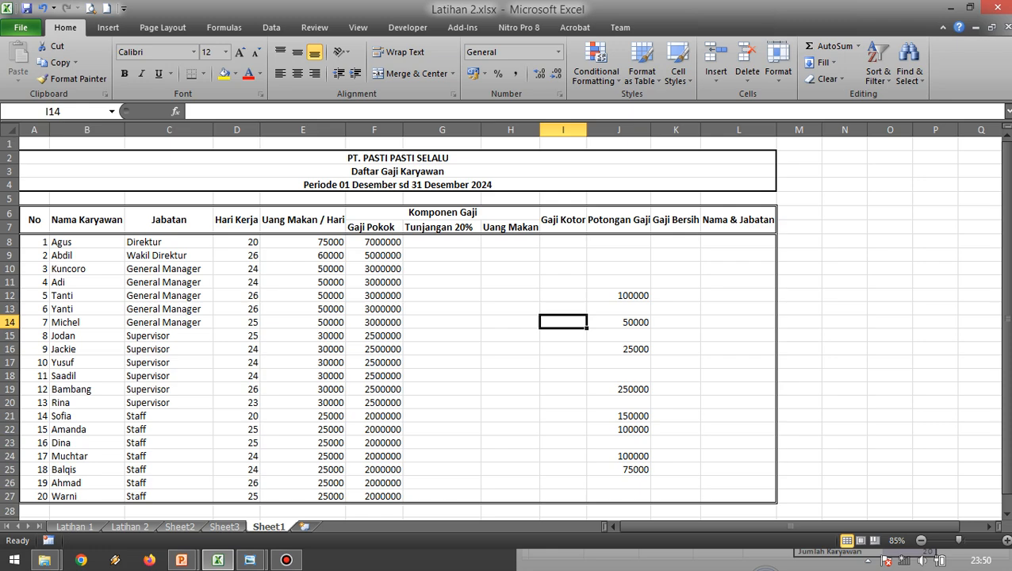
Freeze the panes above row 5 so that title rows 1 to 4 stay in view.
scroll(504, 326, "down", 3)
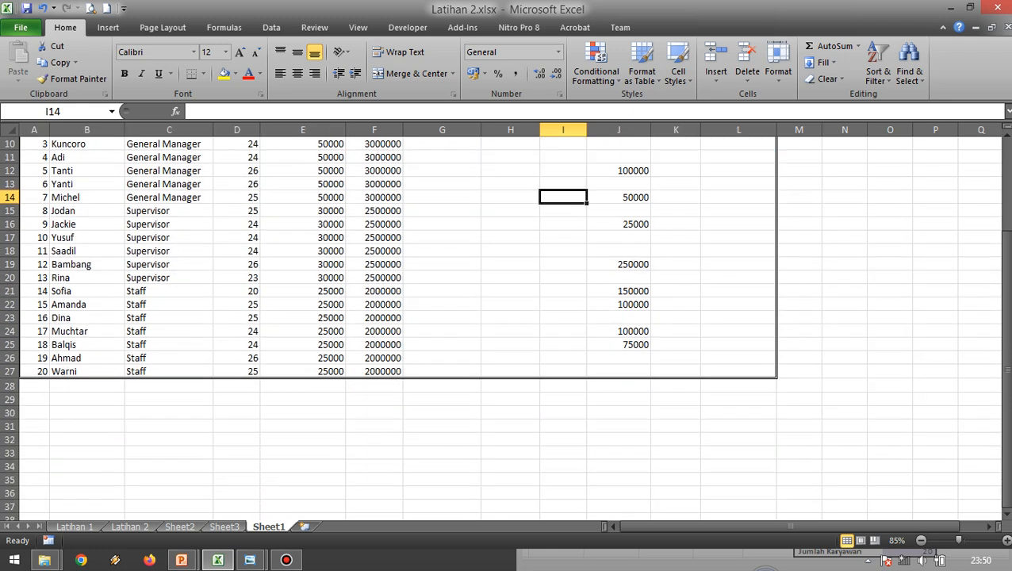
scroll(504, 326, "up", 3)
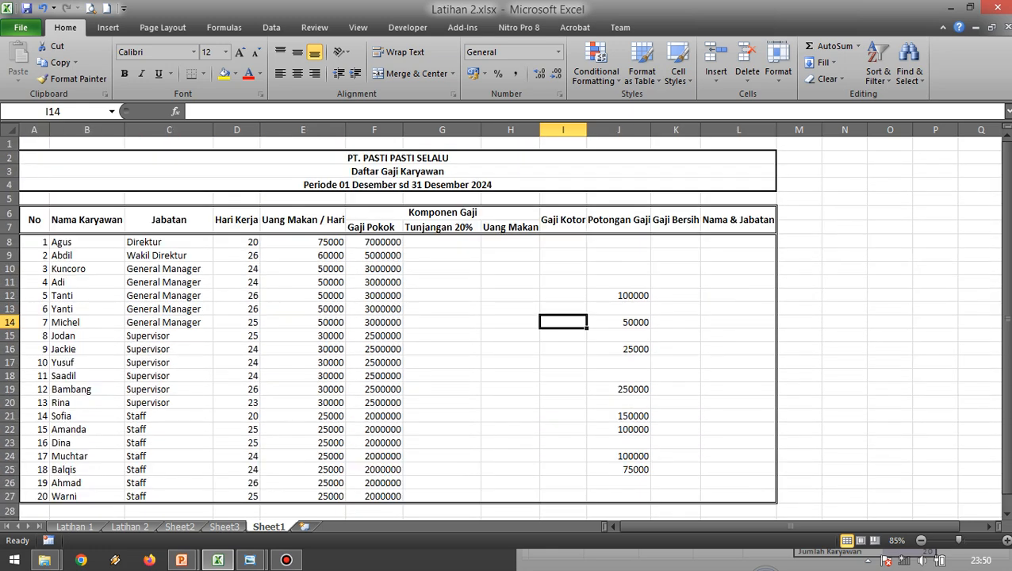
scroll(504, 326, "down", 4)
scroll(505, 326, "up", 4)
scroll(505, 326, "down", 3)
scroll(504, 326, "up", 3)
left_click(34, 199)
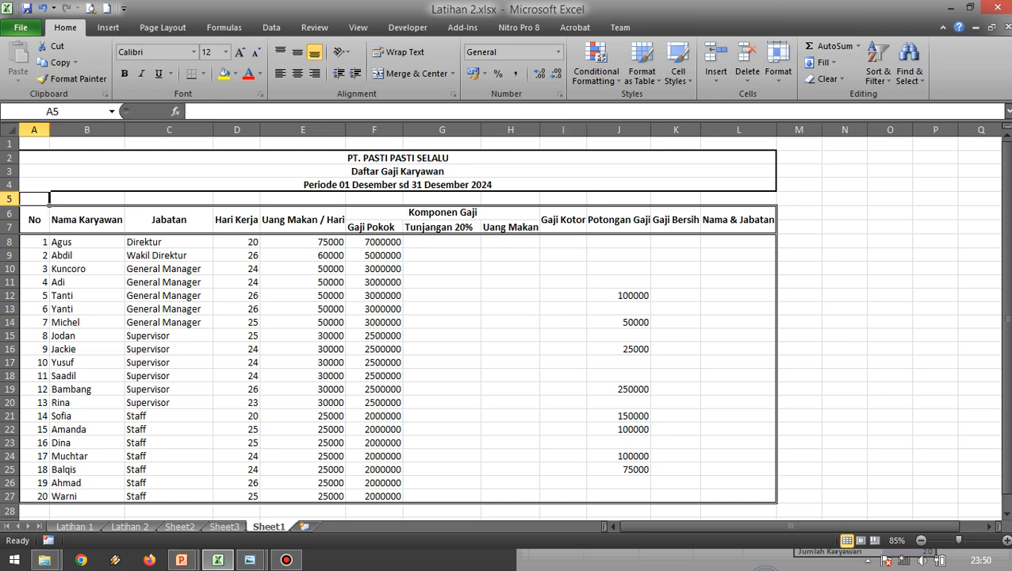
left_click(17, 199)
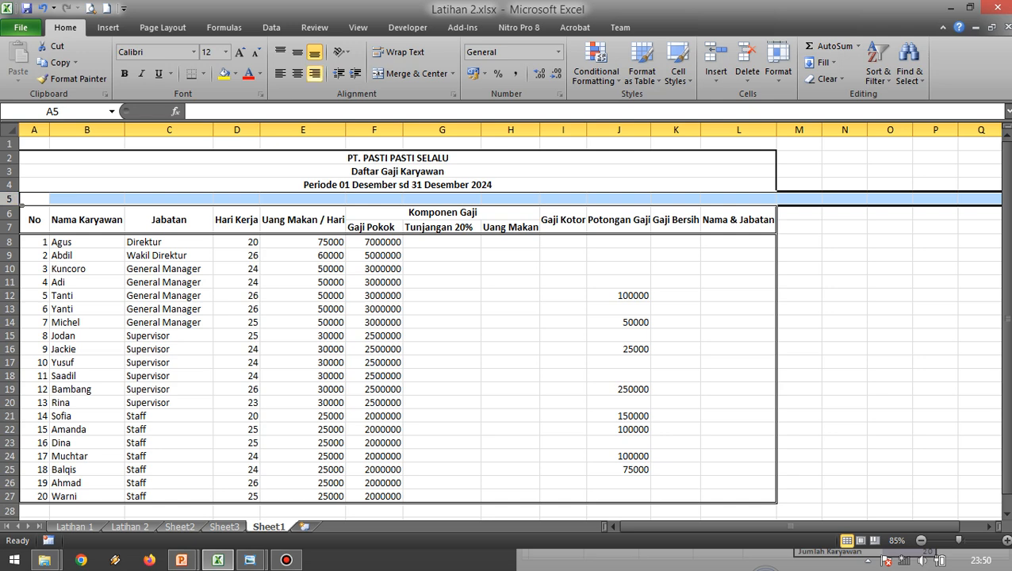
left_click(358, 27)
left_click(511, 70)
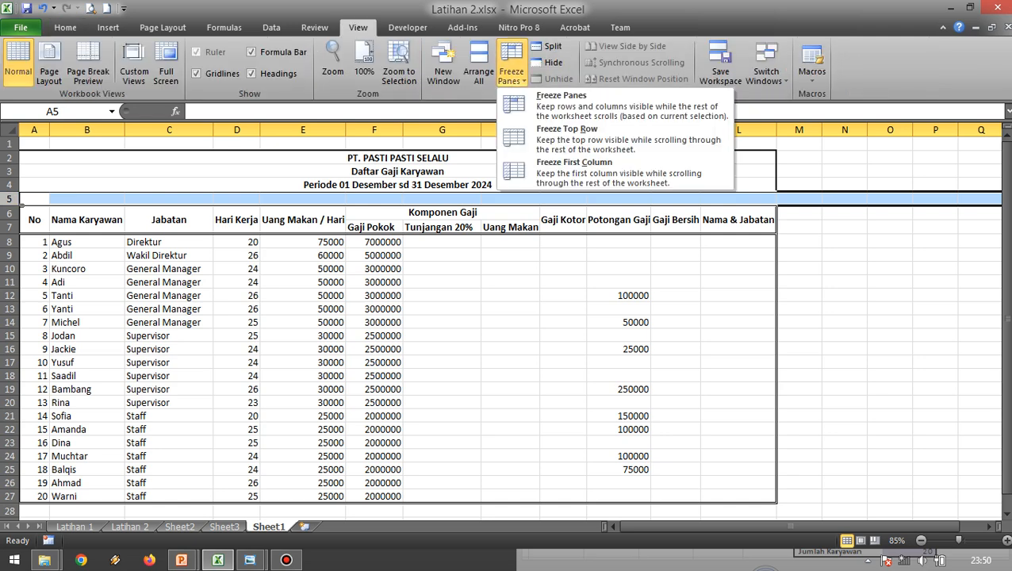
left_click(562, 102)
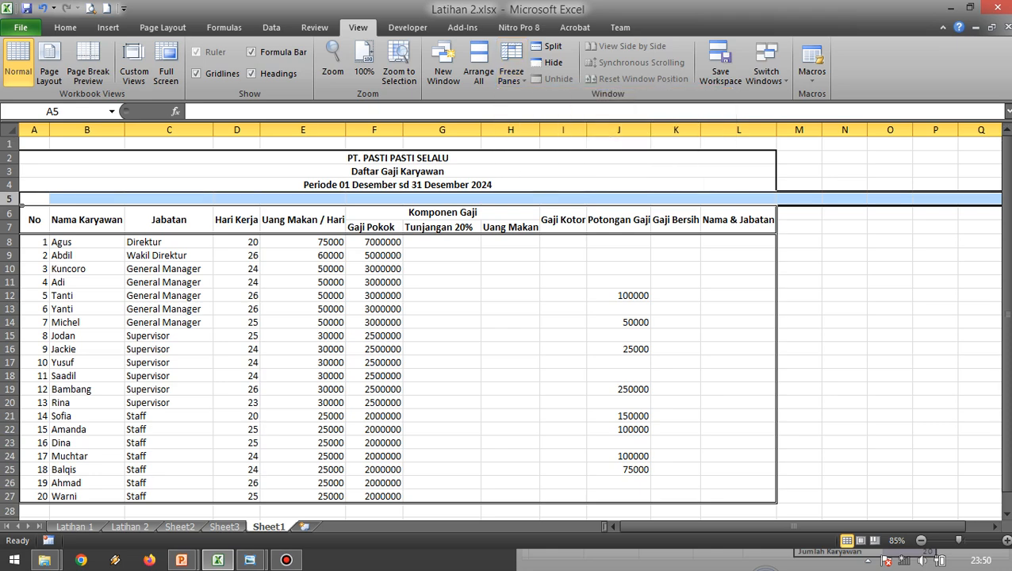
Scroll through the payroll table to check how the frozen title rows behave.
scroll(396, 317, "down", 6)
scroll(397, 317, "up", 3)
scroll(397, 317, "up", 3)
scroll(397, 317, "down", 3)
scroll(397, 317, "up", 3)
left_click(441, 269)
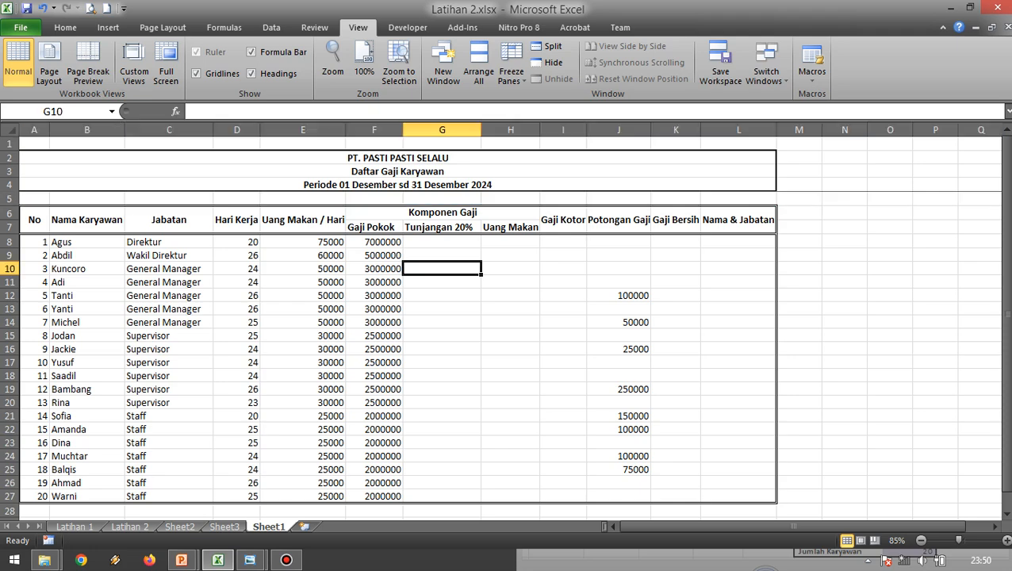
scroll(396, 357, "down", 2)
scroll(397, 357, "up", 2)
scroll(442, 341, "up", 1)
scroll(441, 341, "down", 1)
scroll(442, 341, "up", 1)
scroll(442, 341, "down", 2)
scroll(441, 341, "up", 2)
left_click(169, 269)
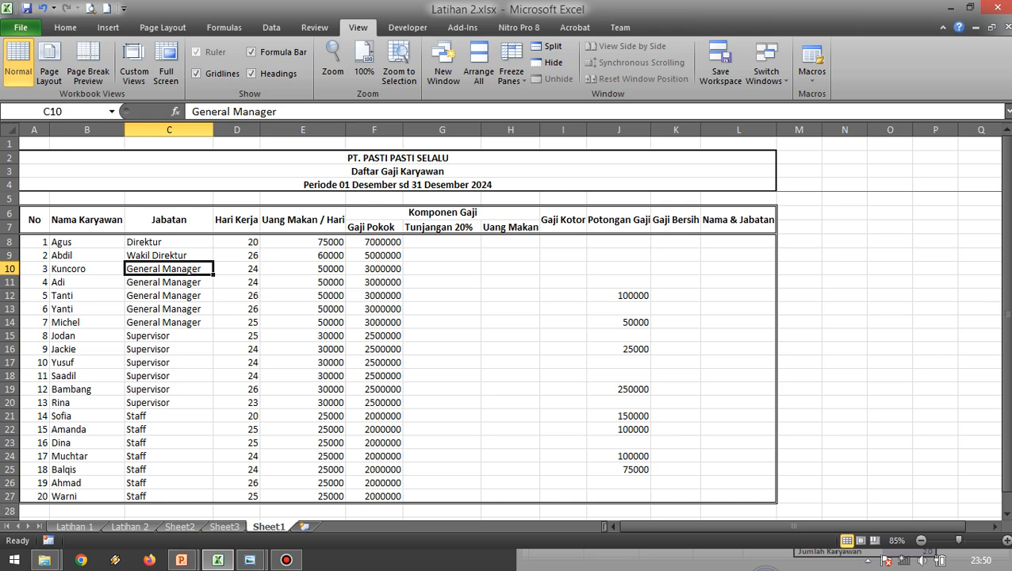
left_click(375, 282)
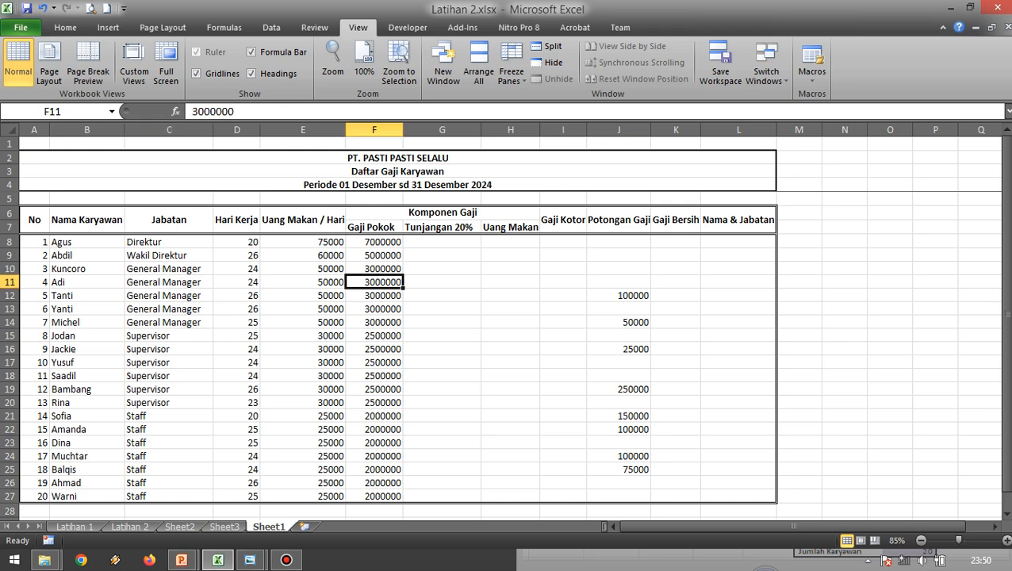
Format the amounts in E8:J27 as Accounting with 0 decimal places and the Rp symbol.
left_click_drag(302, 242, 618, 495)
left_click(563, 349)
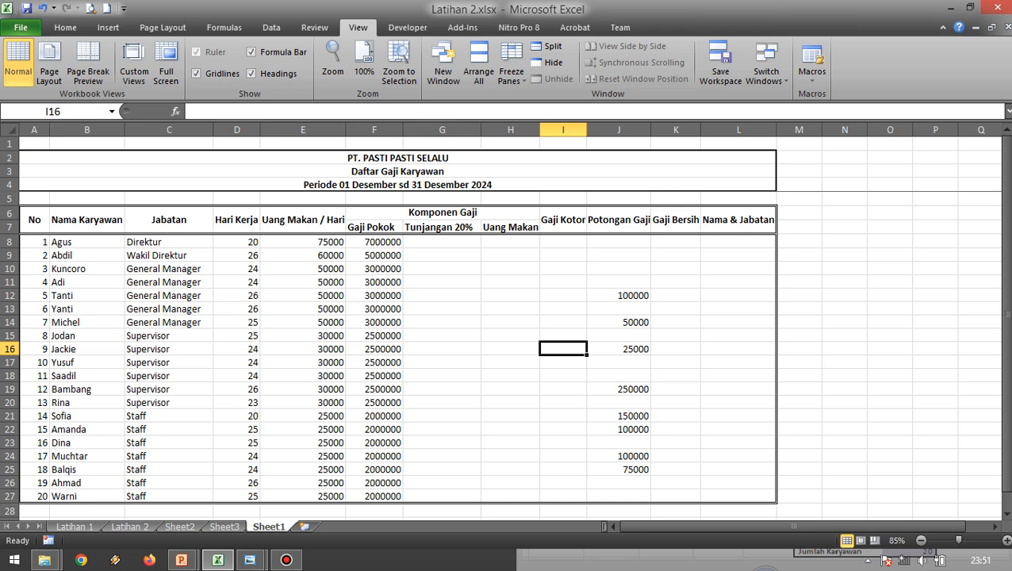
left_click(442, 282)
left_click(303, 242)
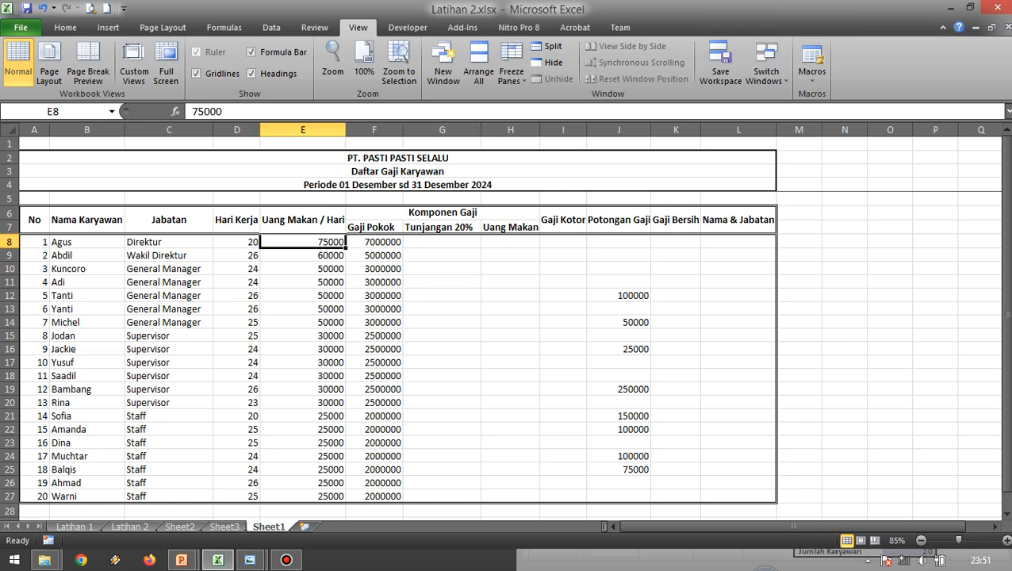
left_click_drag(303, 242, 618, 497)
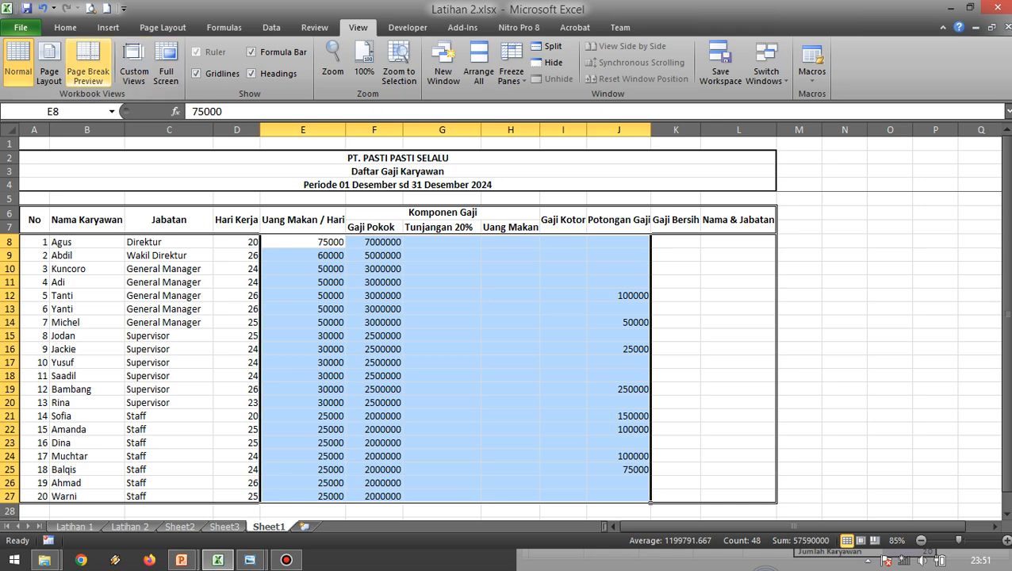
left_click(65, 27)
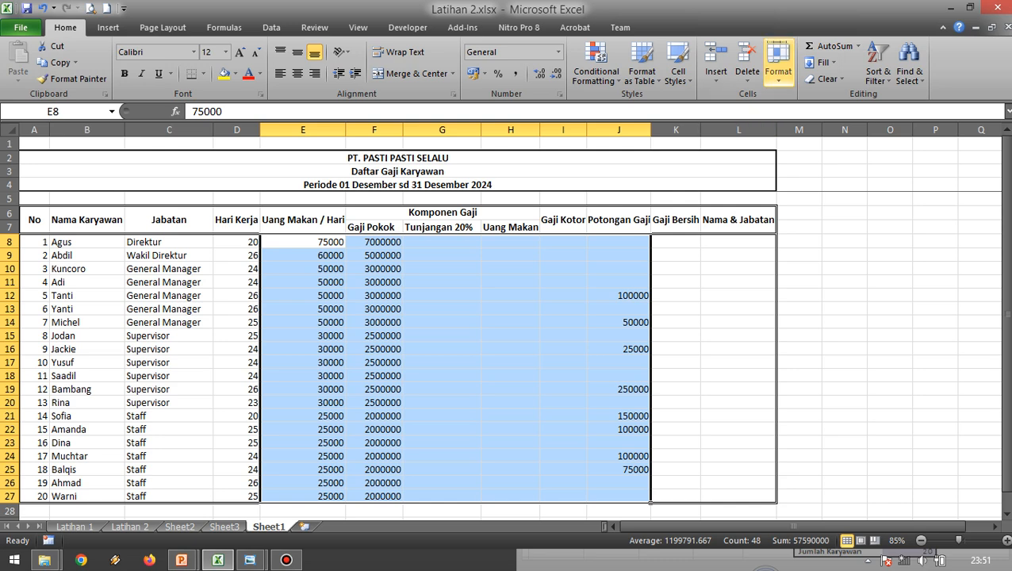
left_click(778, 72)
left_click(815, 345)
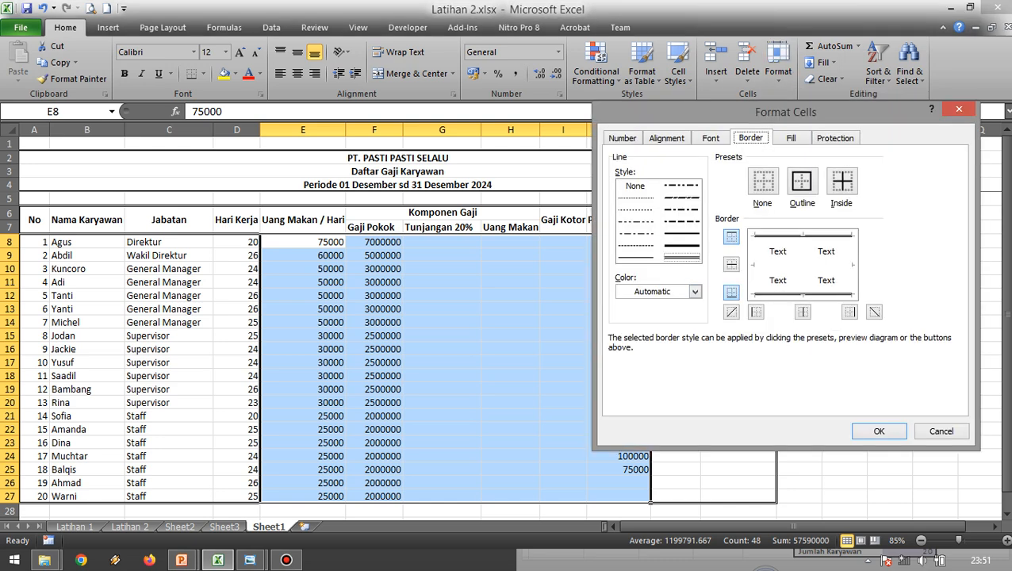
left_click(623, 138)
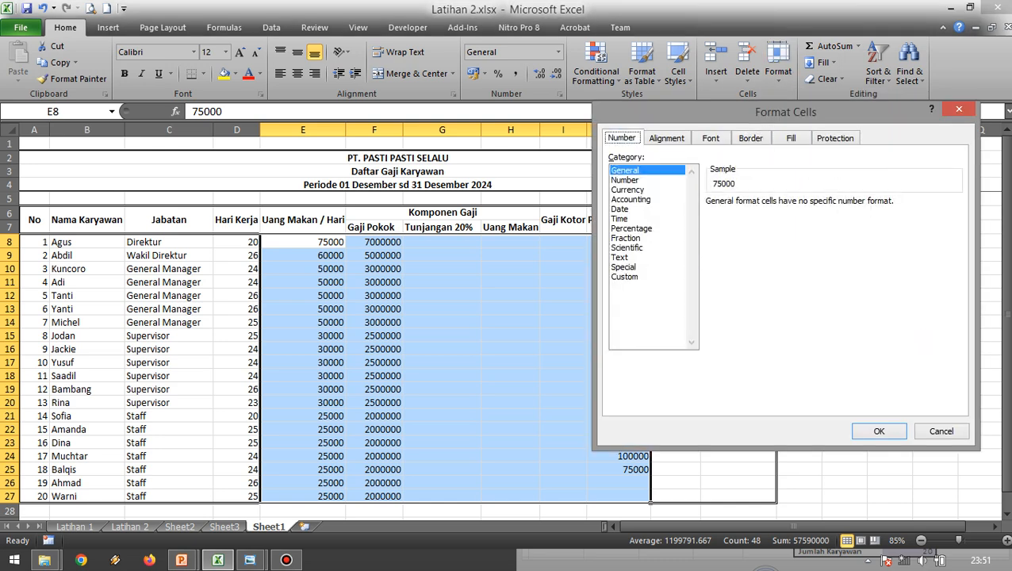
left_click(632, 200)
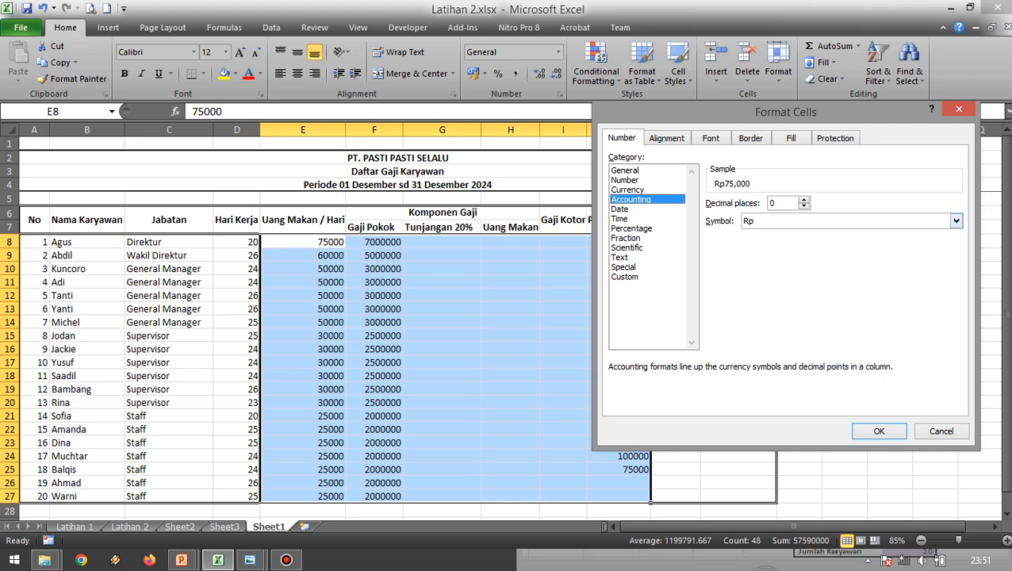
left_click(956, 221)
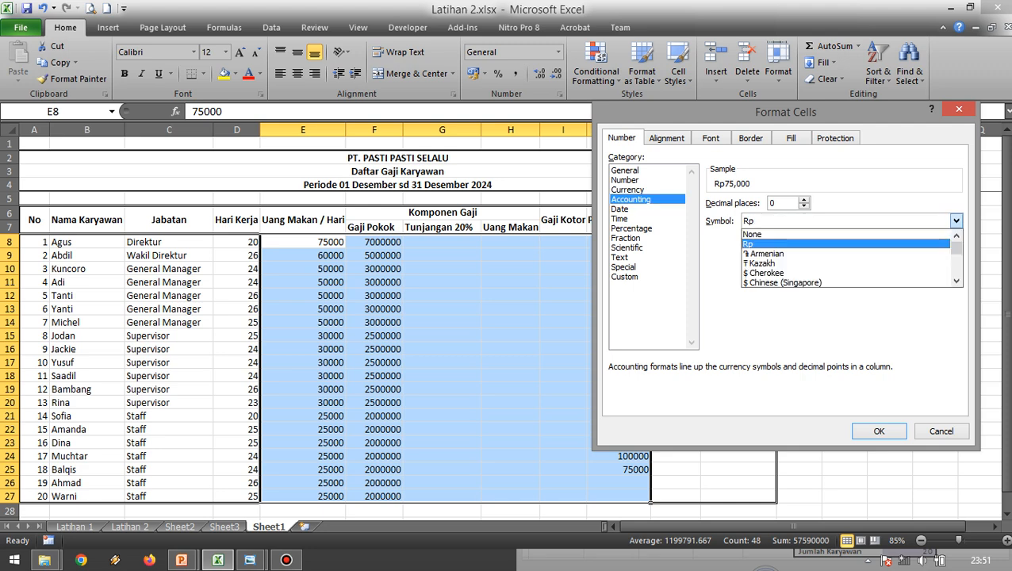
left_click(777, 244)
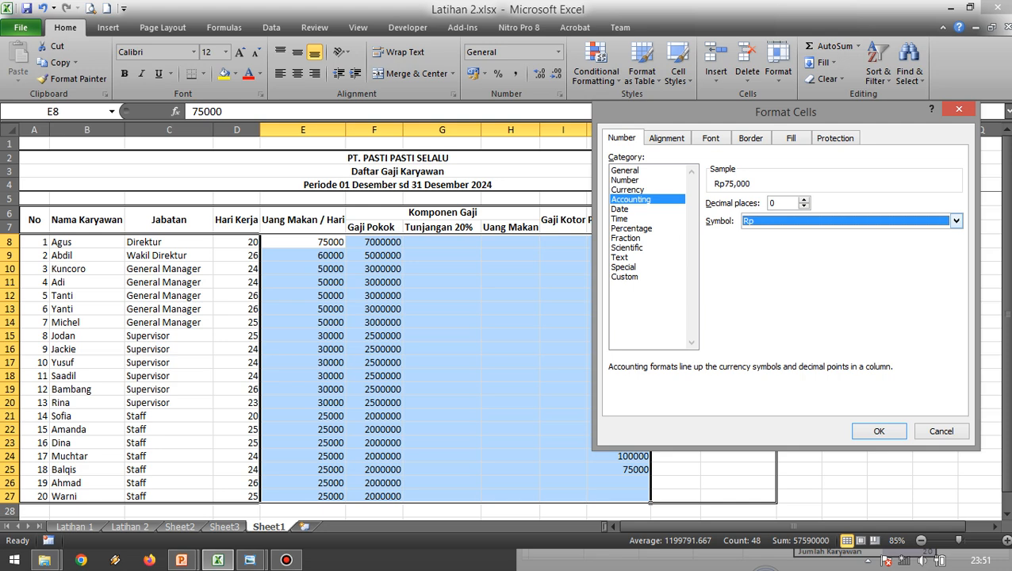
left_click(955, 220)
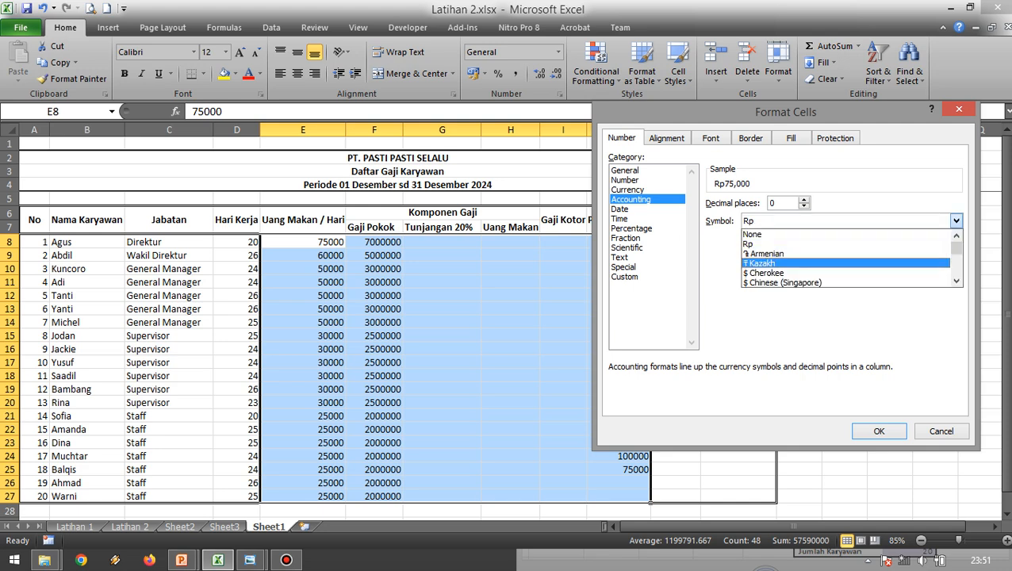
scroll(825, 263, "down", 7)
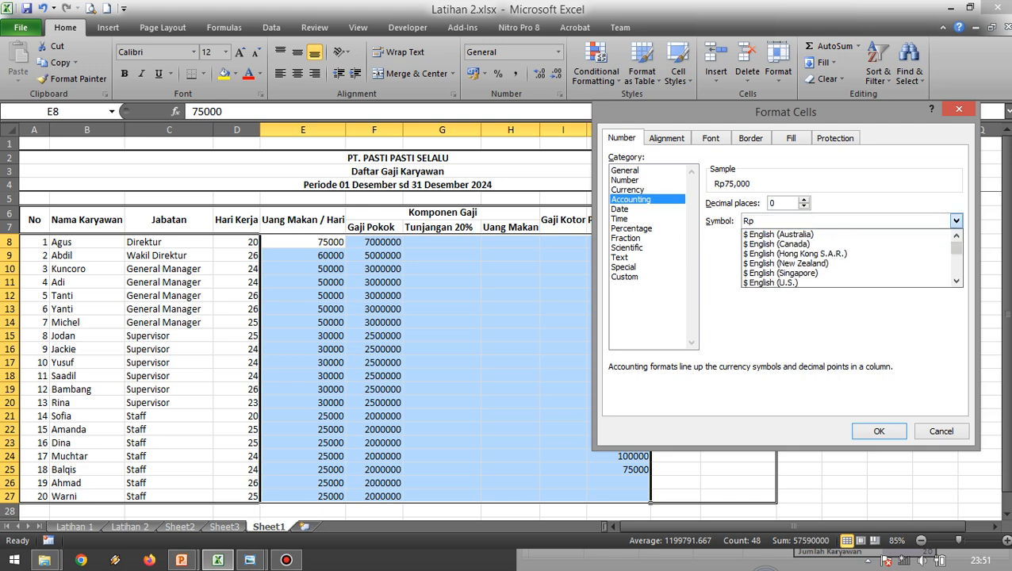
scroll(824, 274, "up", 3)
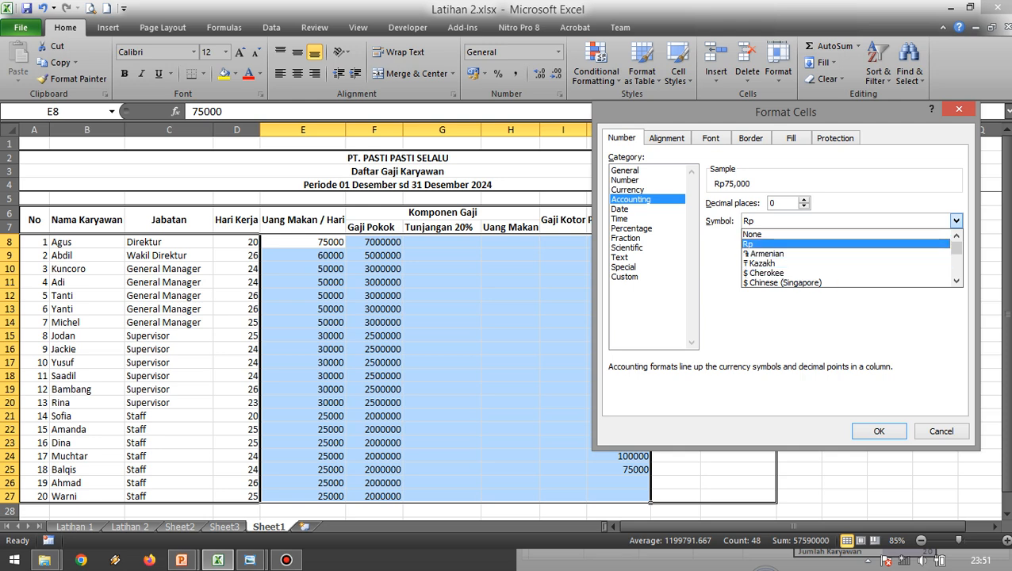
left_click(778, 244)
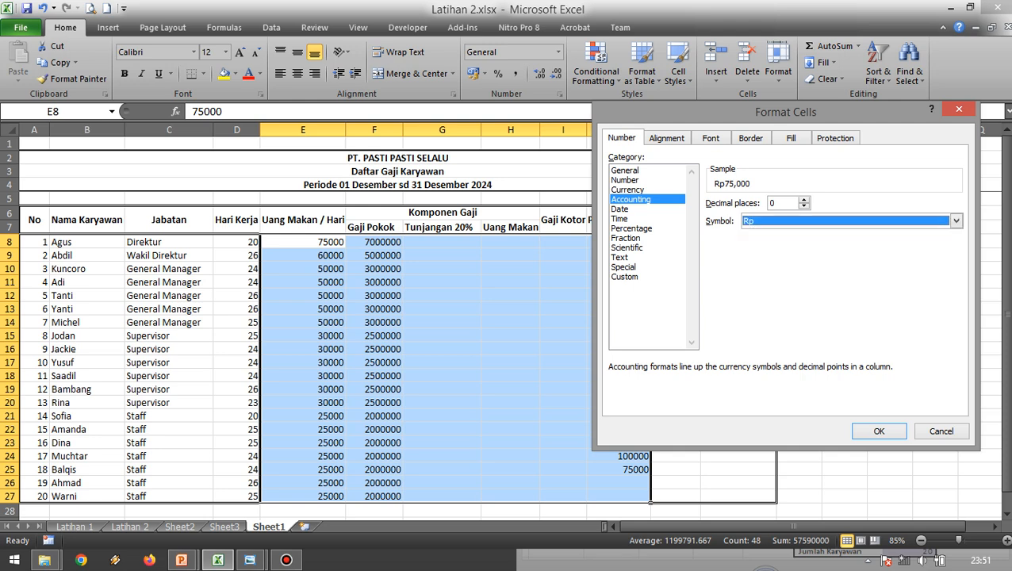
left_click(879, 431)
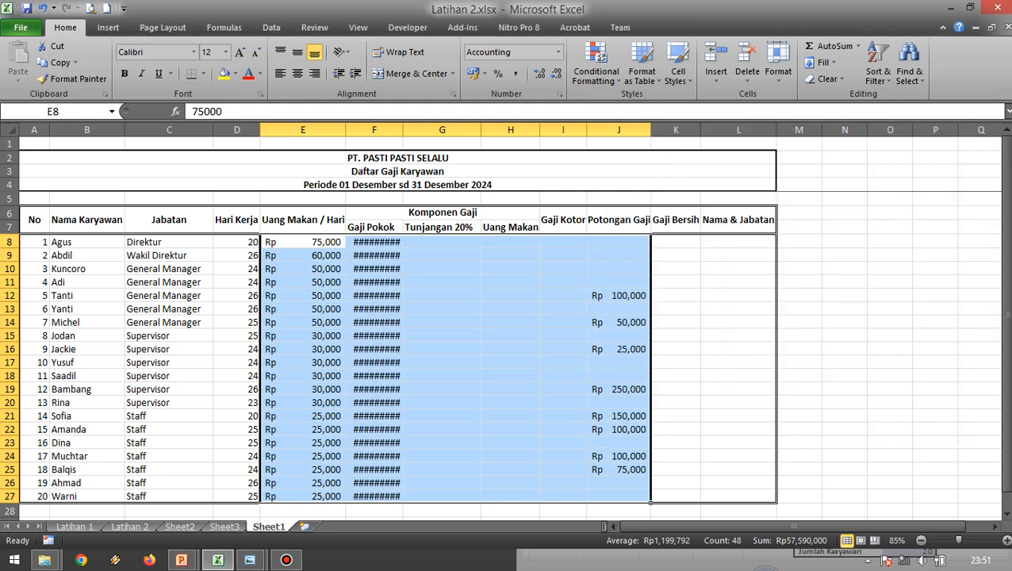
Widen column F so that the Gaji Pokok amounts in F8:F27 display in full.
left_click(303, 268)
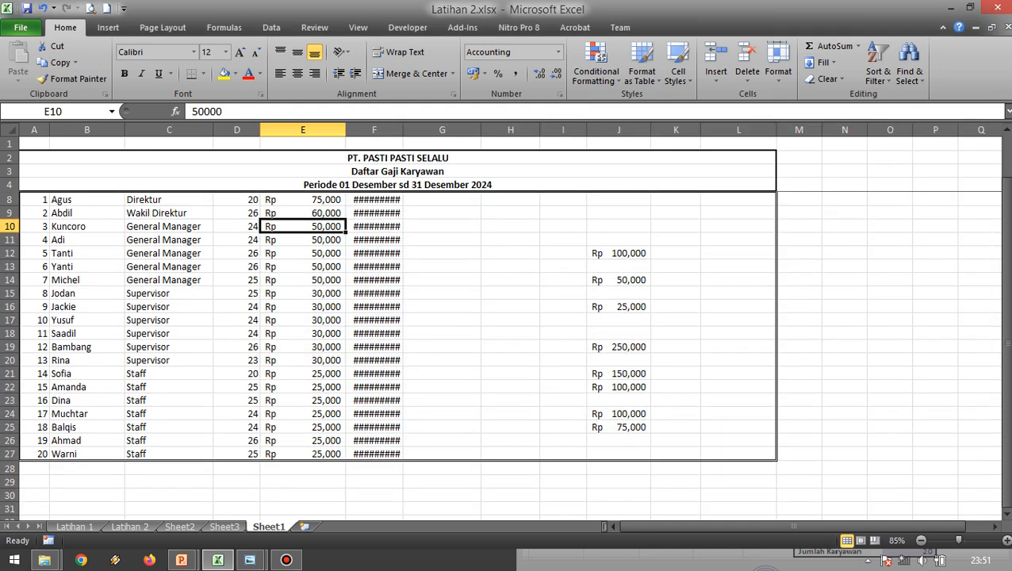
left_click(375, 242)
left_click(511, 282)
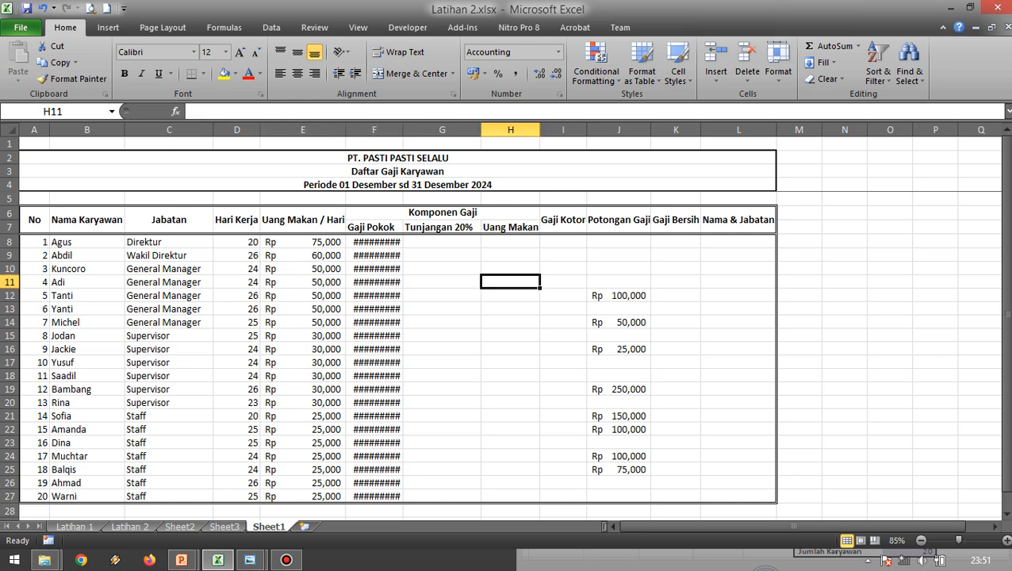
left_click_drag(375, 242, 374, 482)
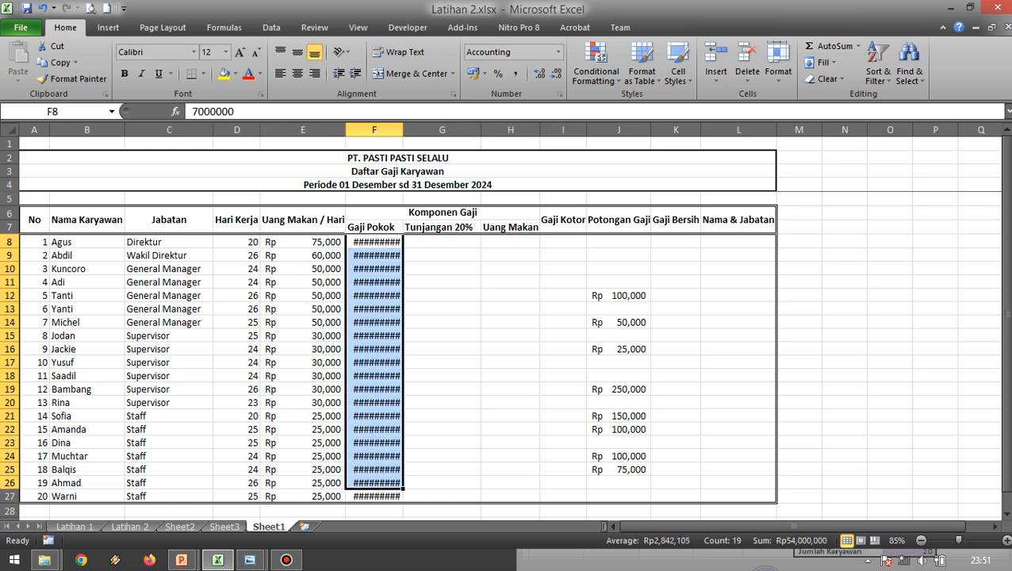
left_click(442, 309)
left_click_drag(374, 242, 375, 495)
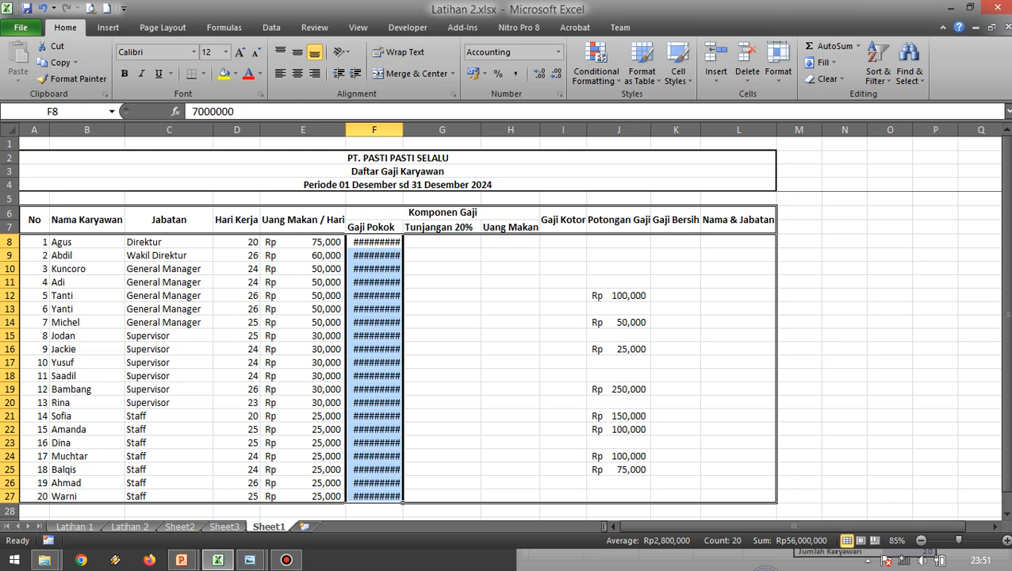
left_click_drag(403, 129, 425, 129)
left_click(531, 282)
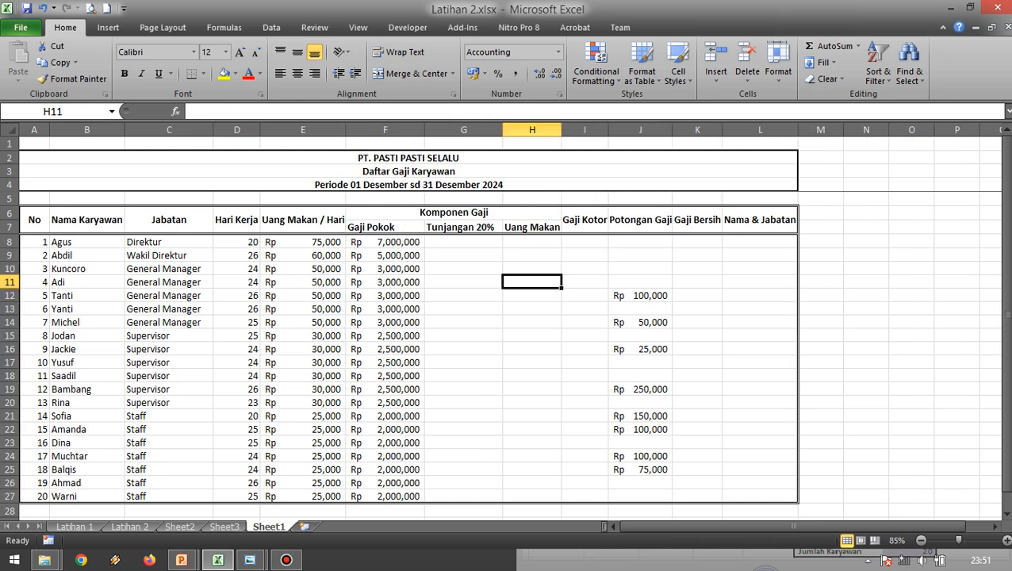
Review the empty Tunjangan 20%, Uang Makan, Gaji Kotor and Gaji Bersih columns of the payroll table.
left_click(531, 349)
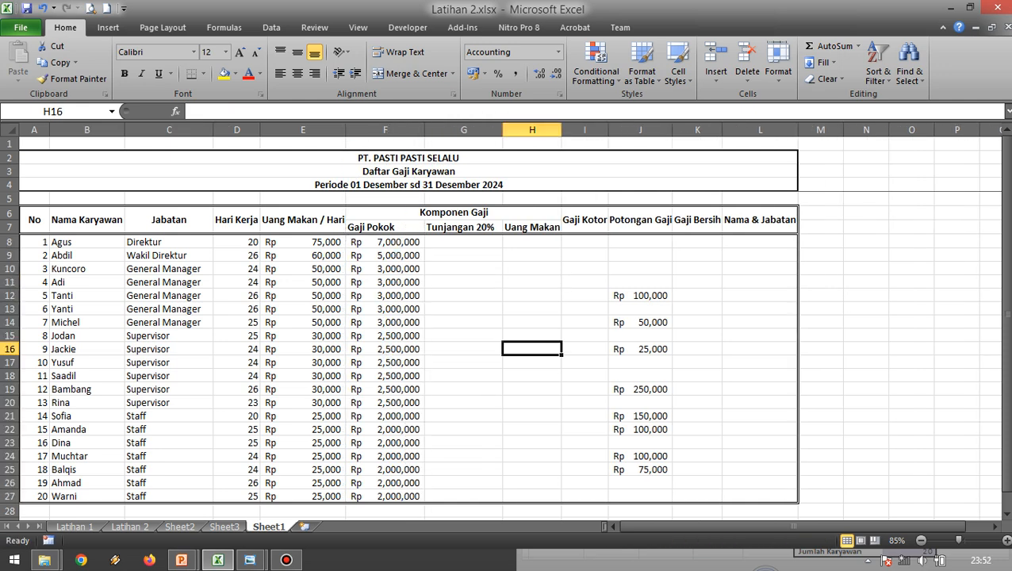
left_click(463, 255)
left_click(463, 242)
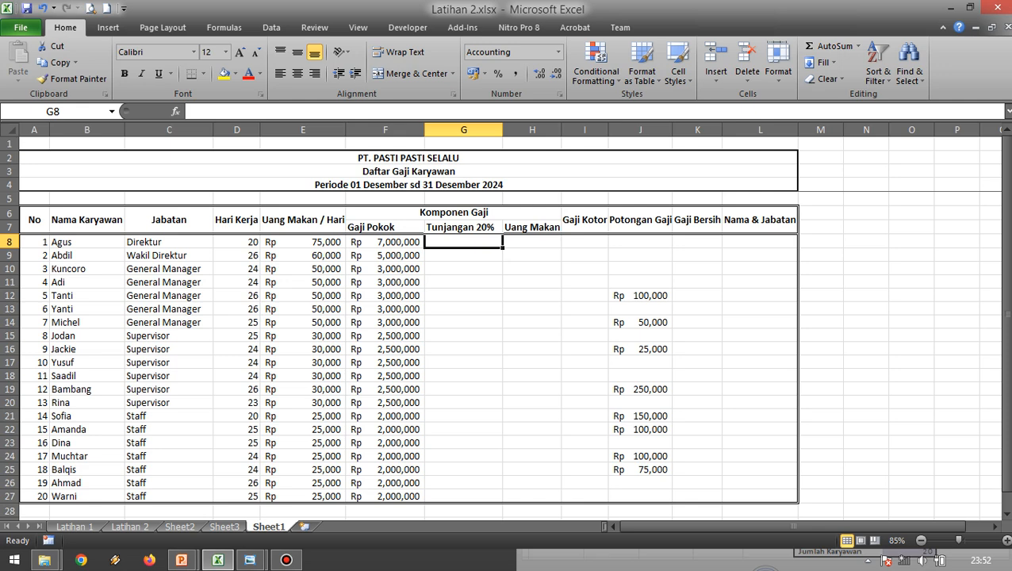
left_click(463, 296)
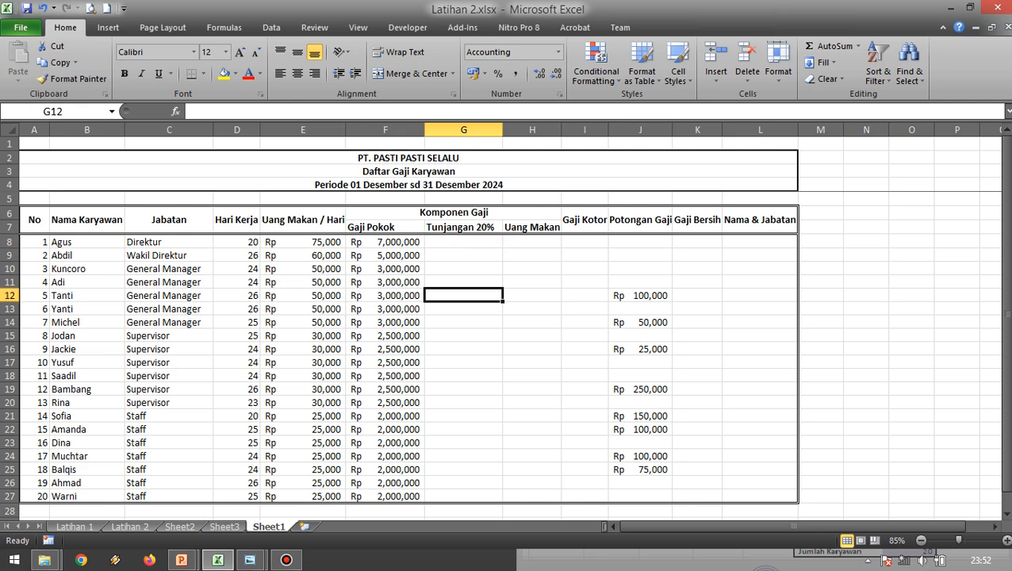
left_click(463, 242)
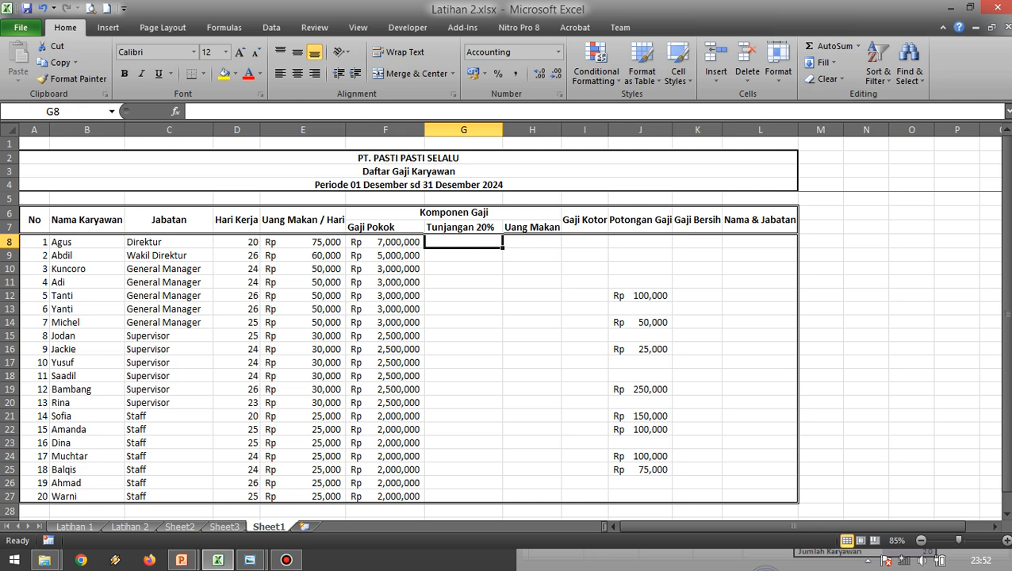
left_click(532, 242)
left_click(585, 242)
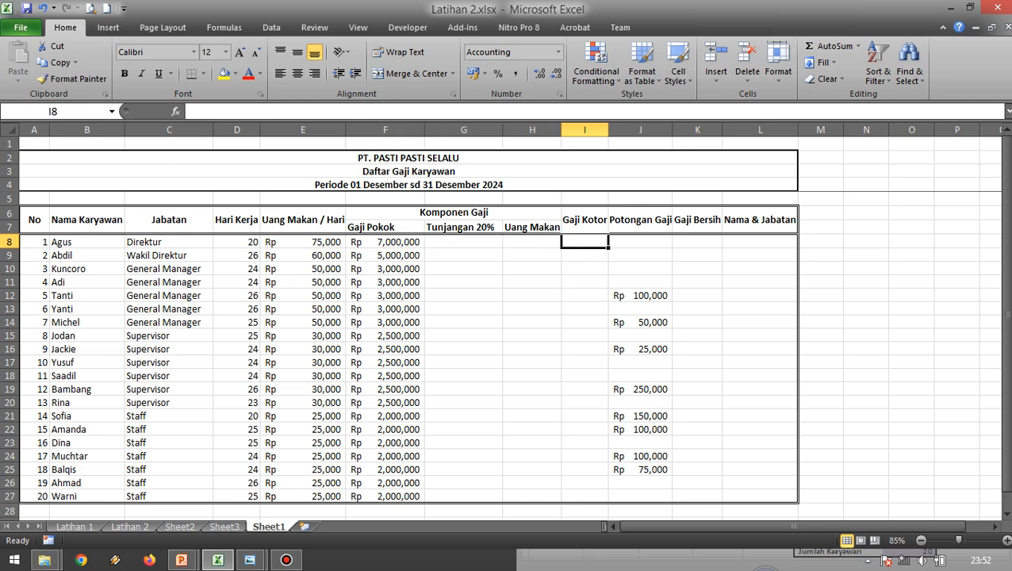
left_click(697, 242)
left_click(532, 322)
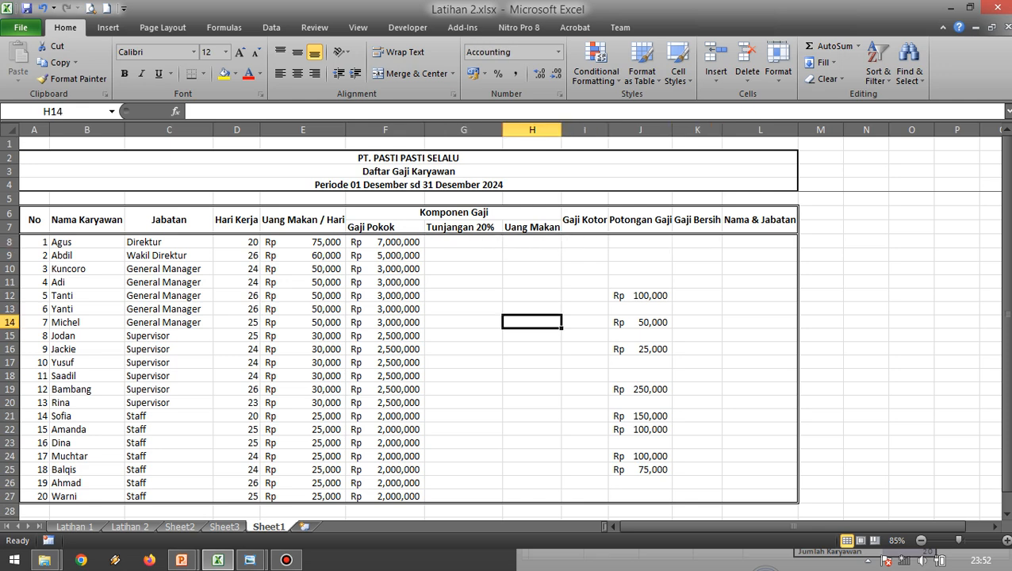
Examine the Latihan 2.jpg reference image and the Tunjangan 20% formula in cell H8 of the Latihan 2 sheet.
left_click(250, 560)
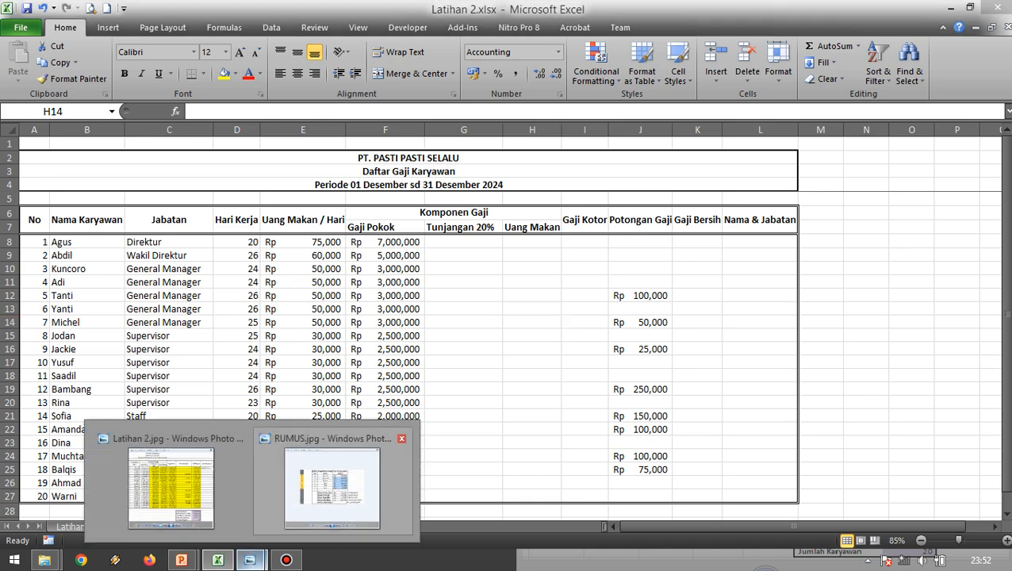
left_click(170, 486)
left_click_drag(714, 357, 815, 357)
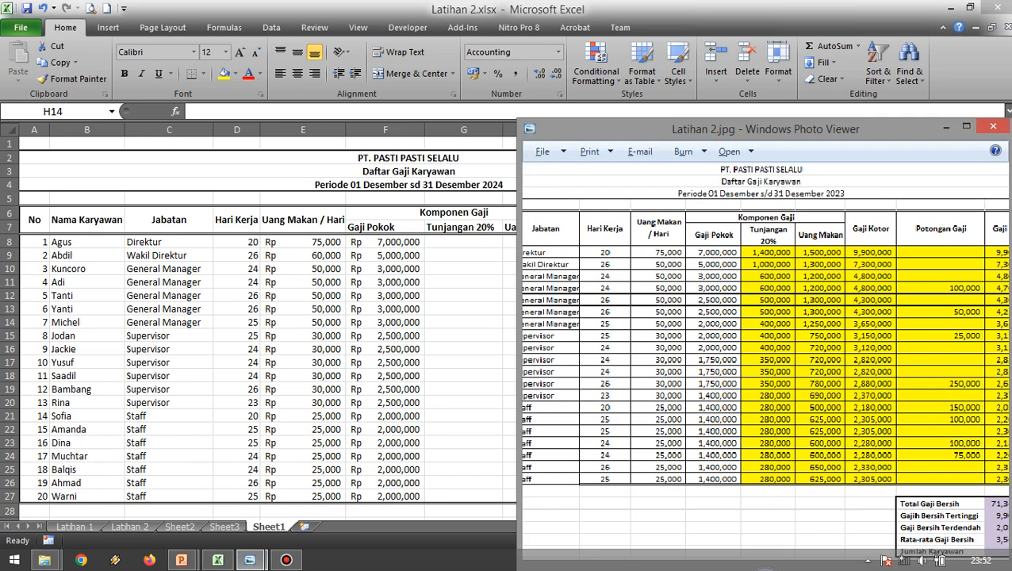
left_click(464, 241)
left_click(464, 242)
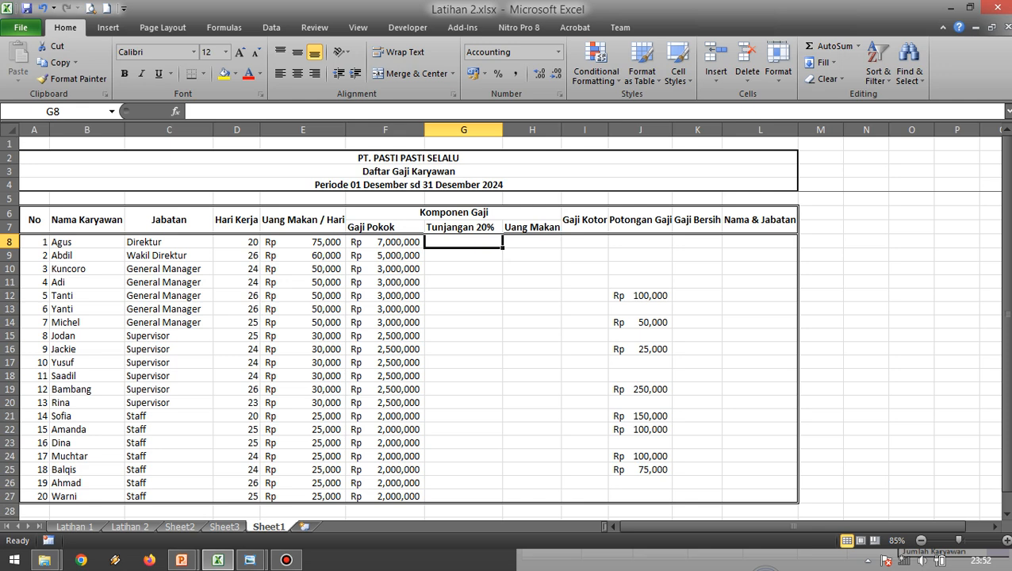
left_click(129, 526)
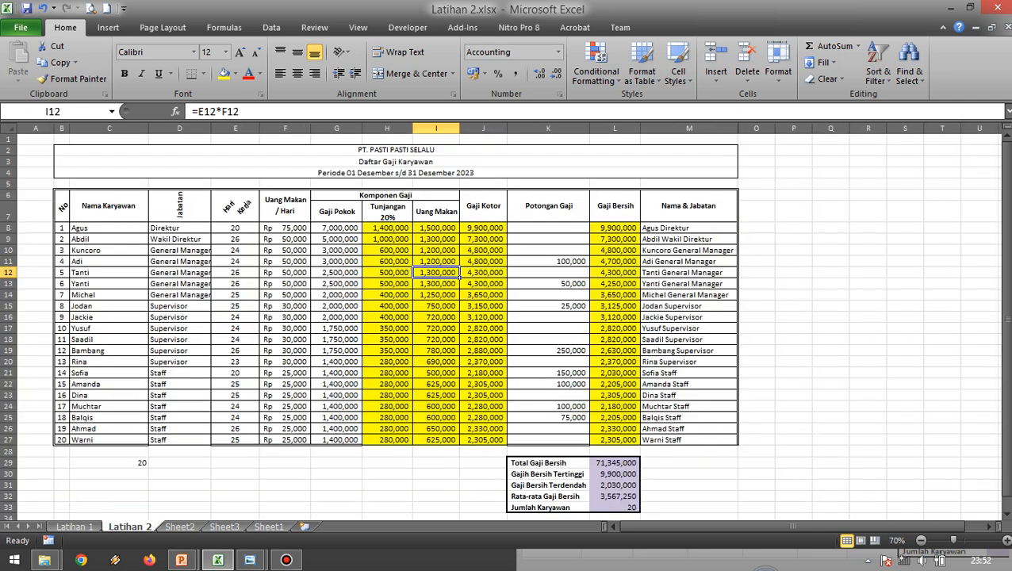
left_click(387, 228)
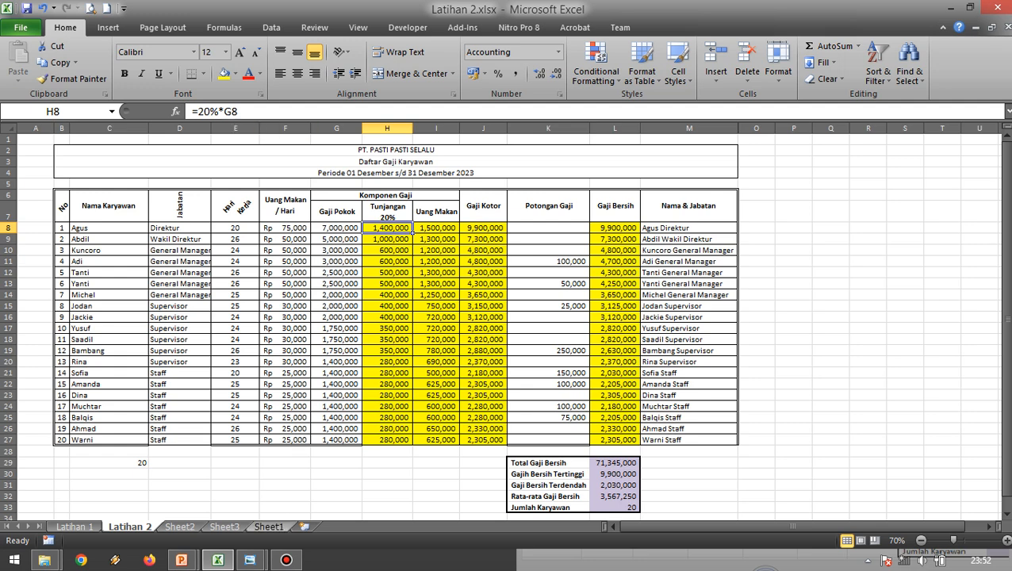
On Sheet1, calculate the first employee's Tunjangan 20% by entering the formula =20%*F8 in cell G8.
left_click(268, 527)
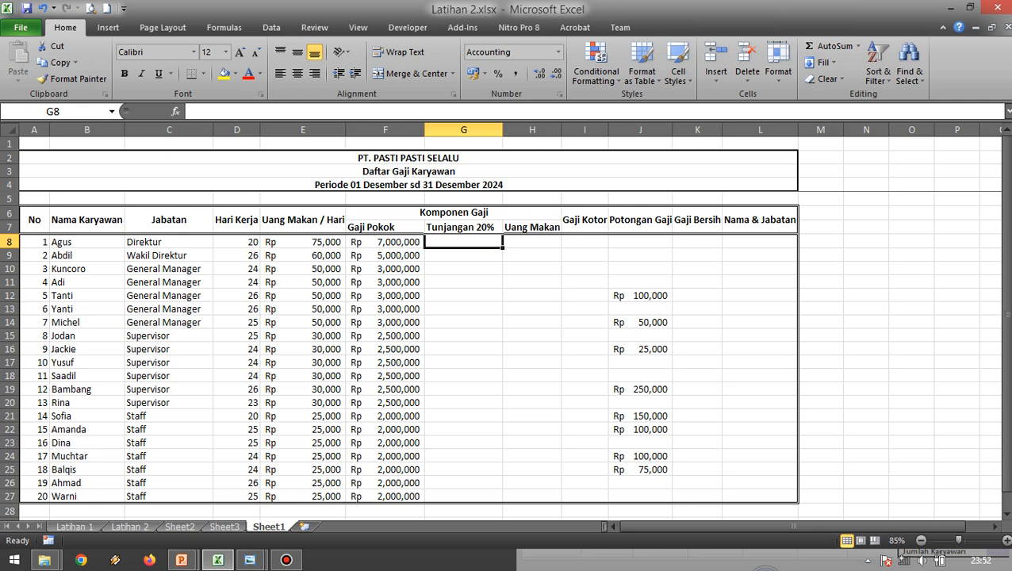
type("=20")
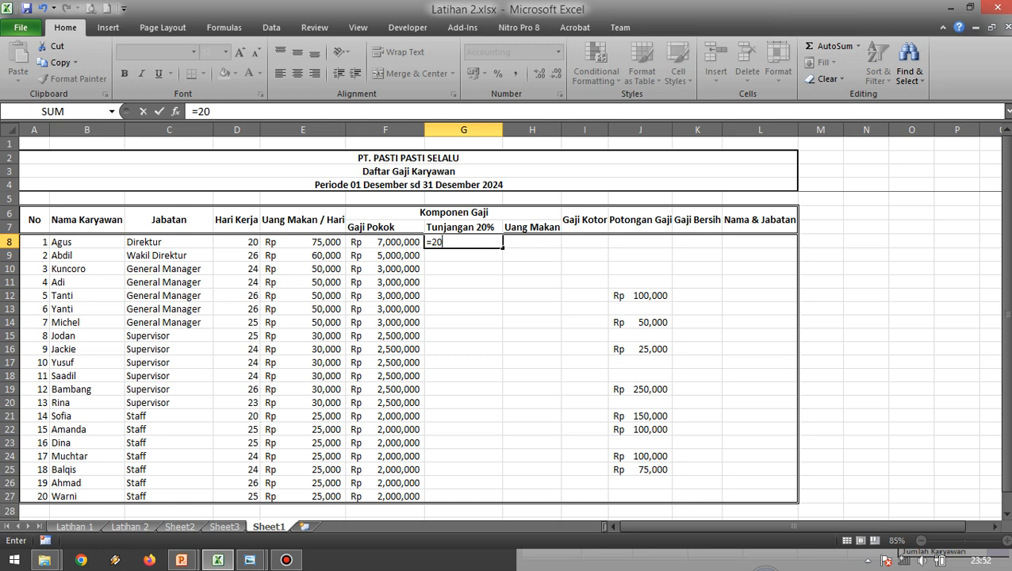
type("%")
type("*")
key("Left")
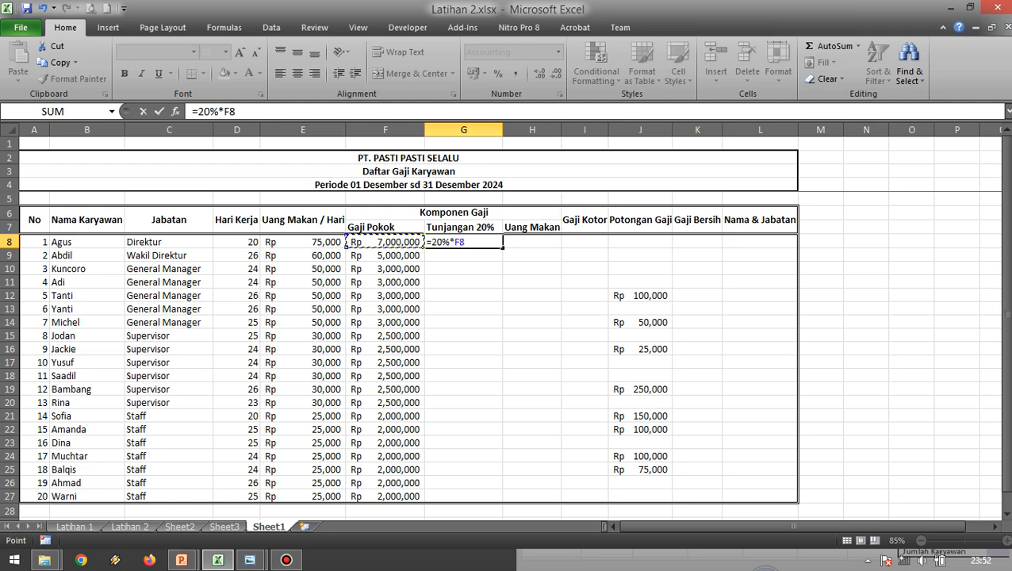
key("Return")
key("Up")
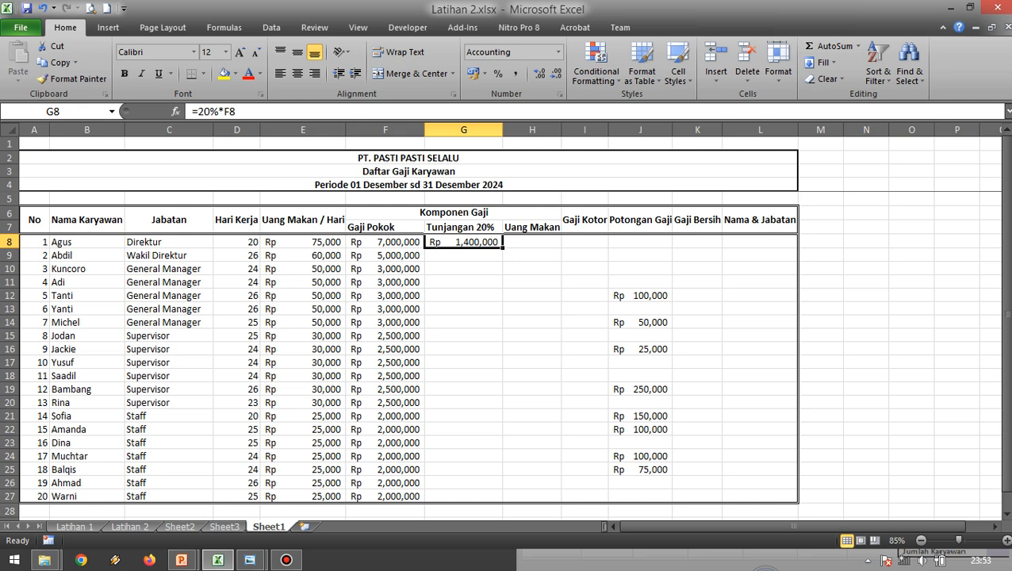
Compare the entered allowance formula with the one in H8 of the Latihan 2 sheet and return to Sheet1.
left_click(129, 527)
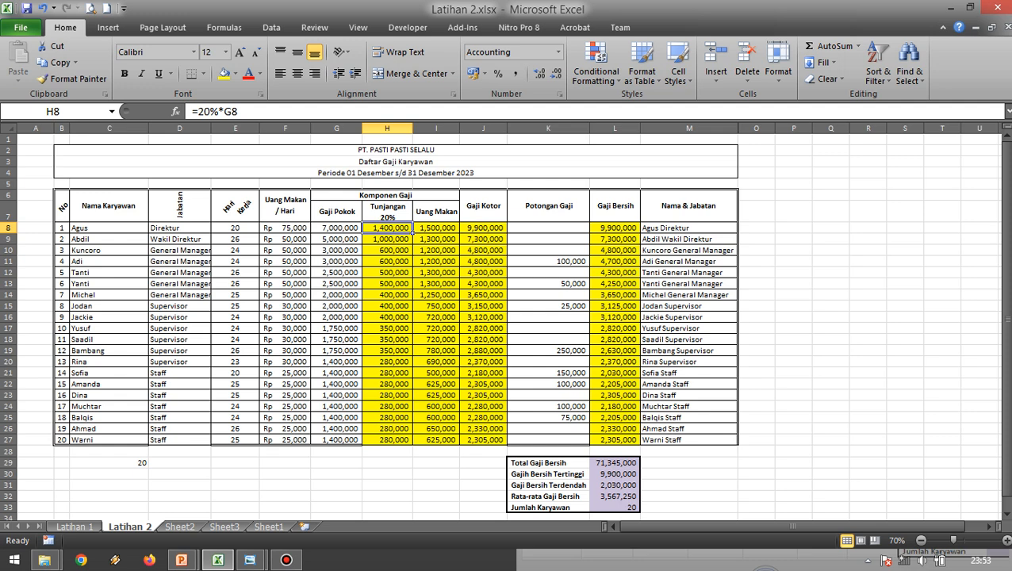
left_click(180, 228)
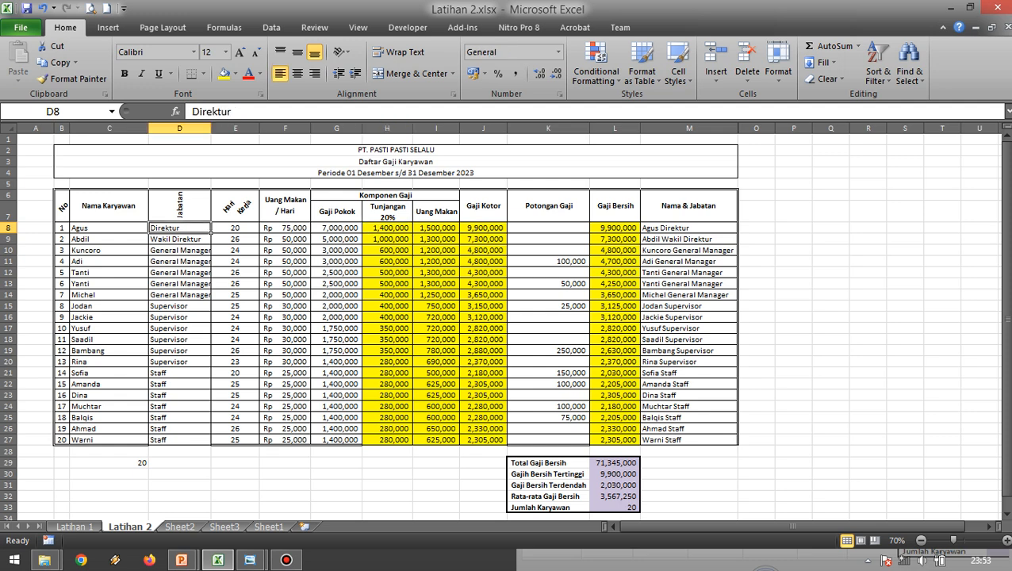
left_click(387, 228)
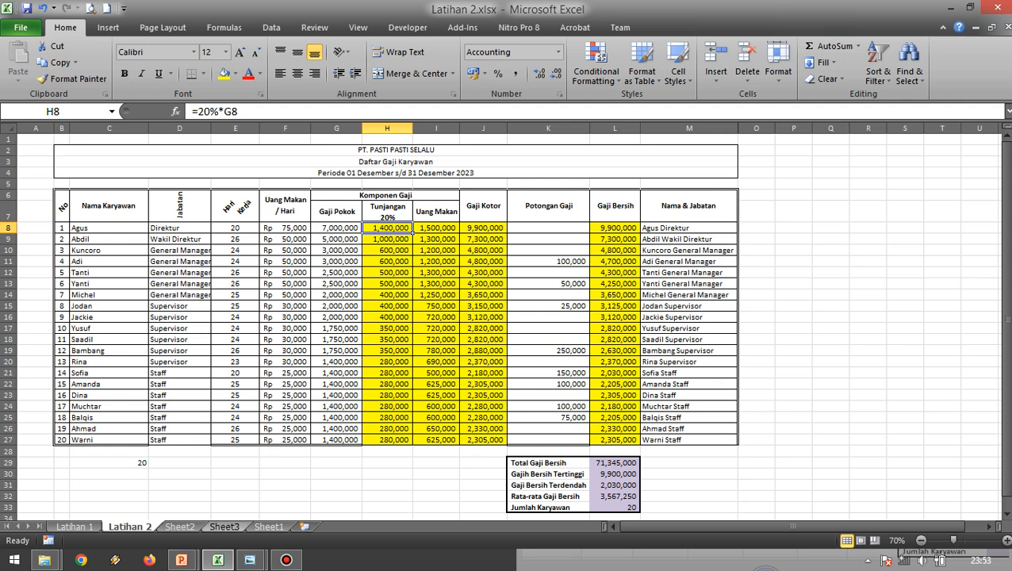
left_click(268, 527)
left_click(463, 255)
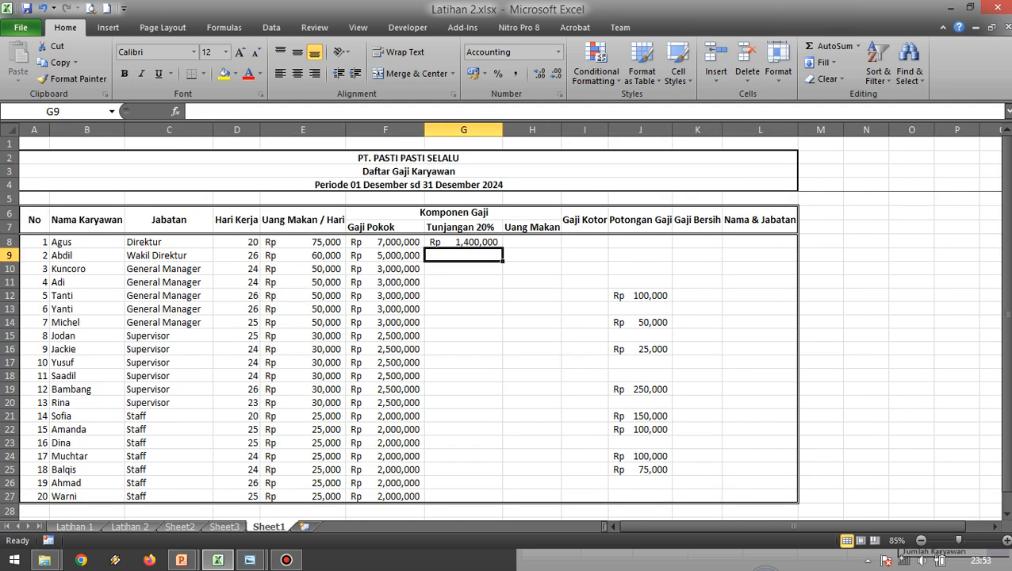
key("Up")
key("Down")
key("Down")
key("Down")
key("Down")
key("Down")
key("Down")
key("Down")
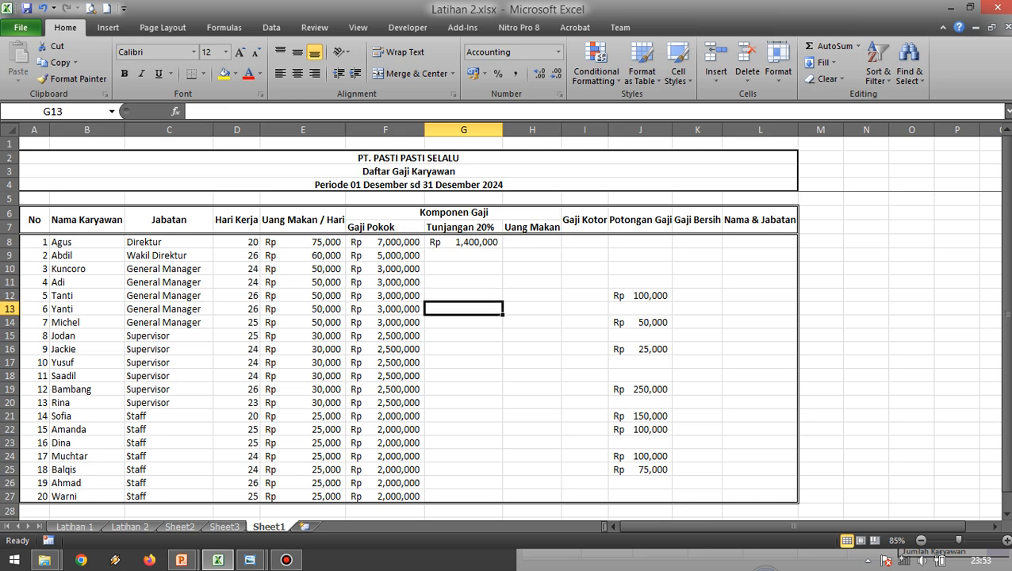
key("Up")
key("Up")
key("Up")
key("Up")
key("Up")
key("Up")
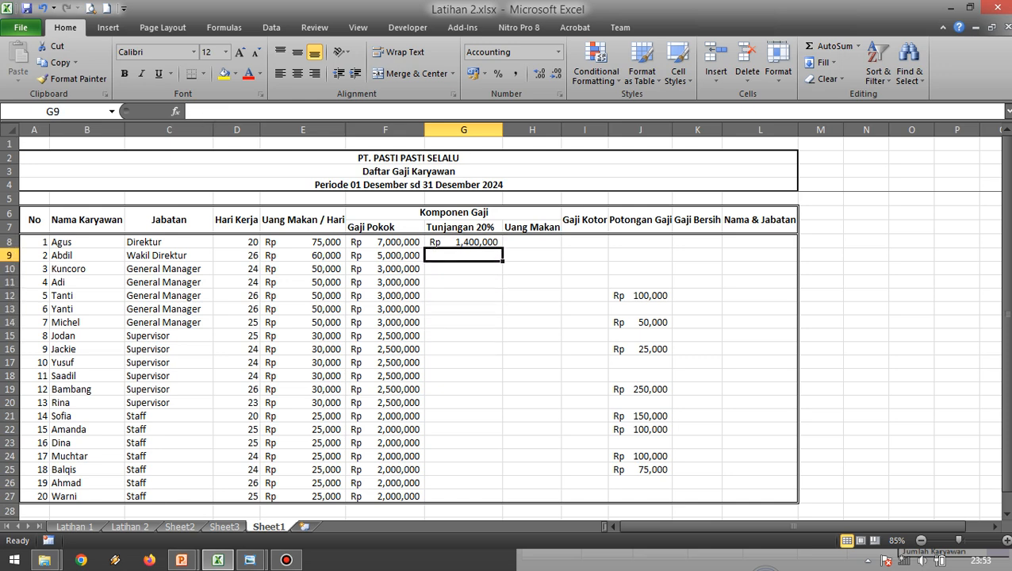
type("=")
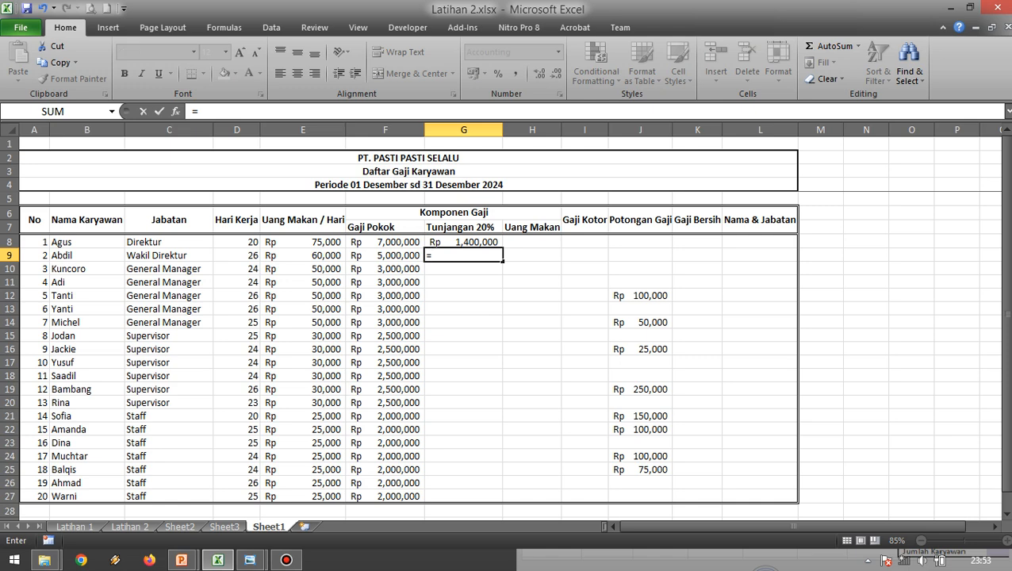
key("Escape")
left_click(532, 322)
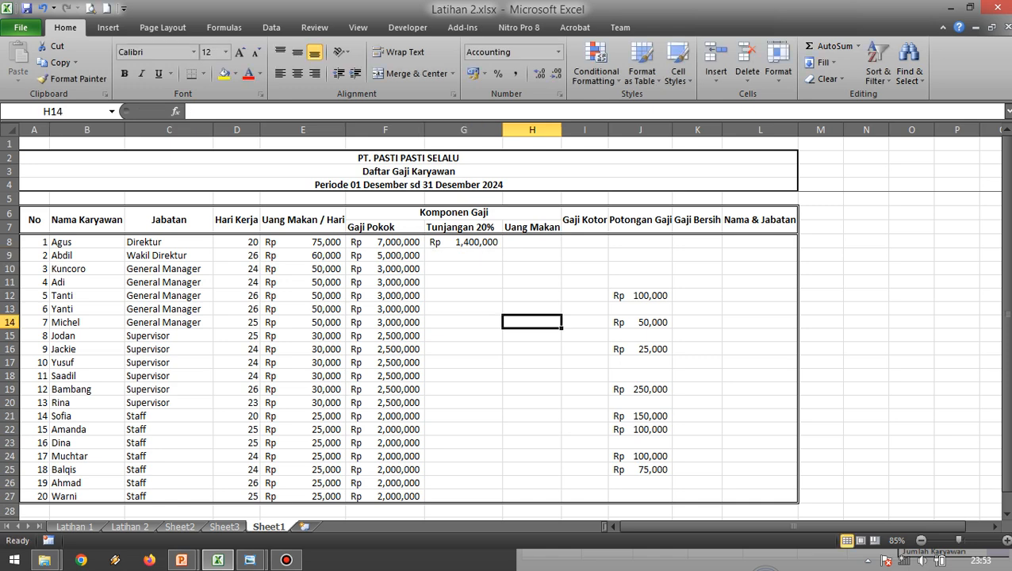
Fill the Tunjangan 20% formula from G8 down through G27 for all employees.
left_click(464, 242)
left_click(464, 282)
left_click(464, 242)
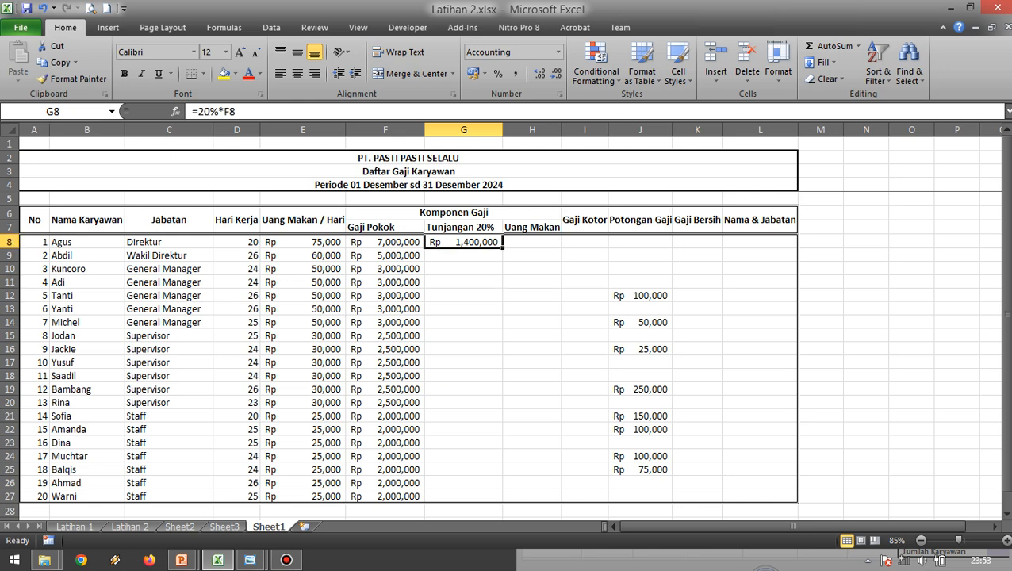
left_click_drag(502, 249, 502, 485)
left_click(532, 309)
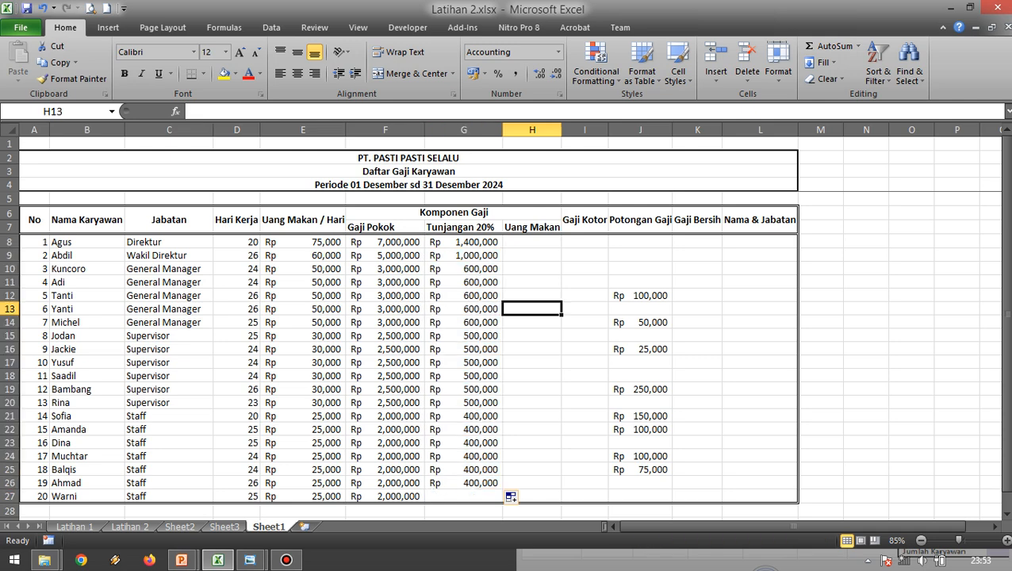
left_click(464, 483)
left_click_drag(502, 490, 502, 501)
left_click(584, 402)
Inspect several of the filled Tunjangan 20% formulas between G10 and G14 to check their row references.
left_click(464, 295)
left_click(464, 255)
left_click(464, 269)
key("F2")
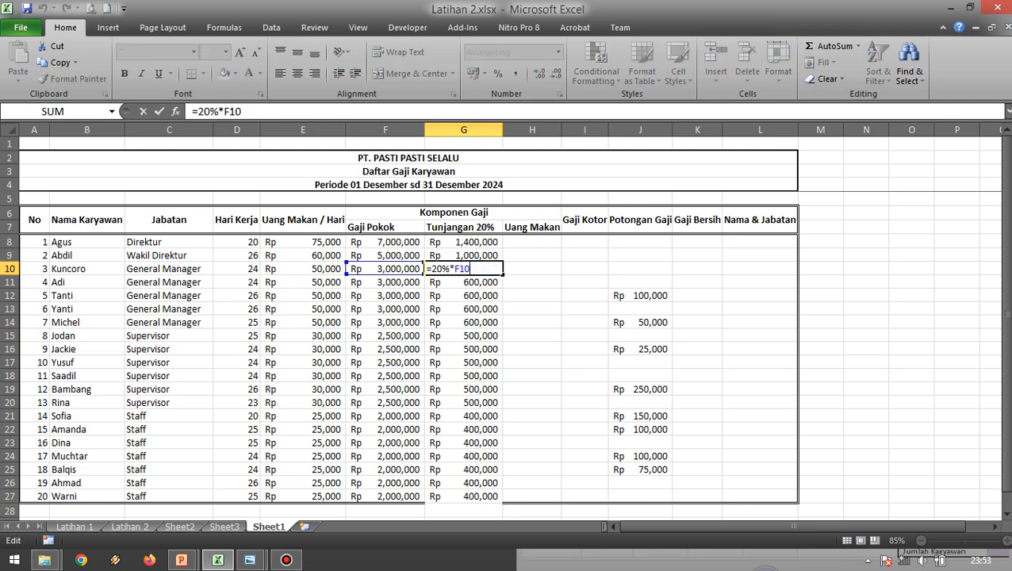
key("Return")
key("F2")
key("Return")
key("F2")
key("Return")
key("F2")
key("Return")
key("F2")
key("Escape")
key("Return")
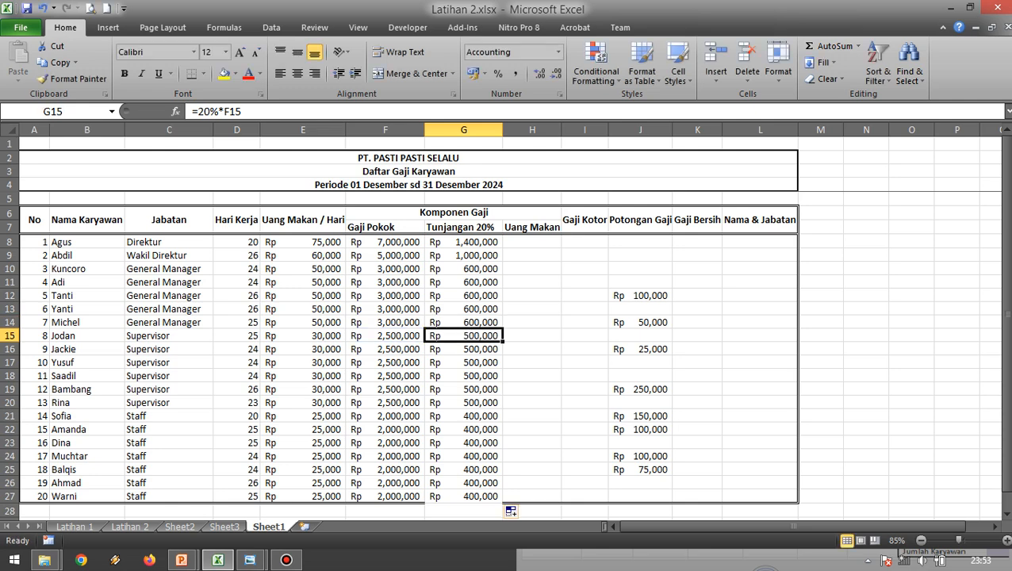
Examine the Uang Makan formula in cell I8 of the Latihan 2 sheet as the model for Sheet1's H8.
left_click(532, 242)
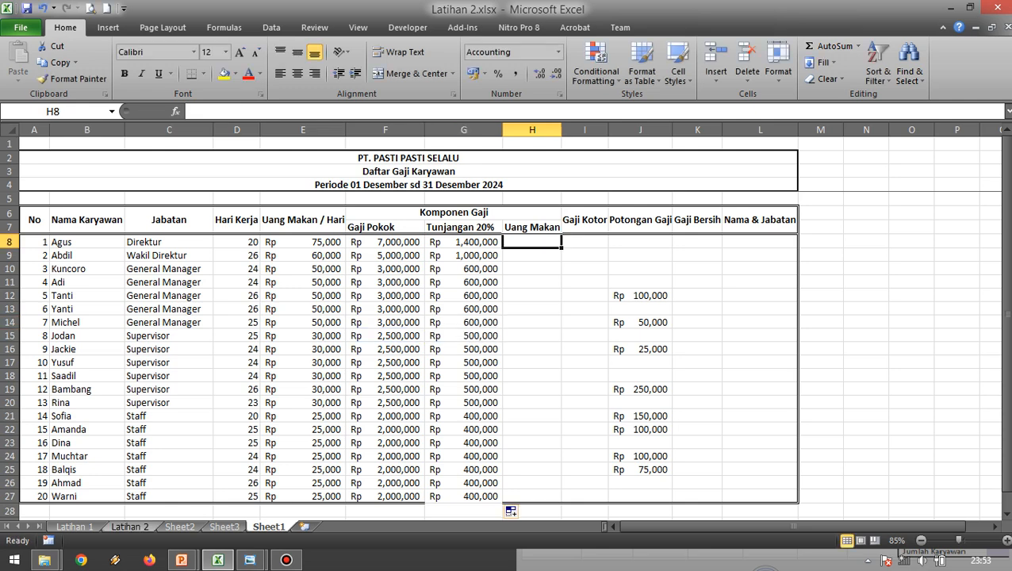
left_click(129, 526)
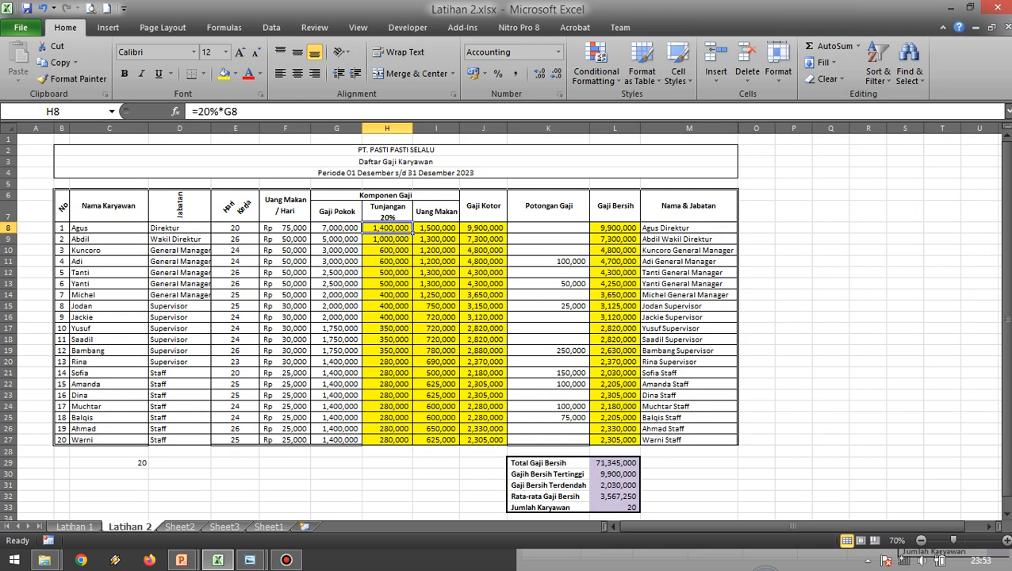
left_click(437, 227)
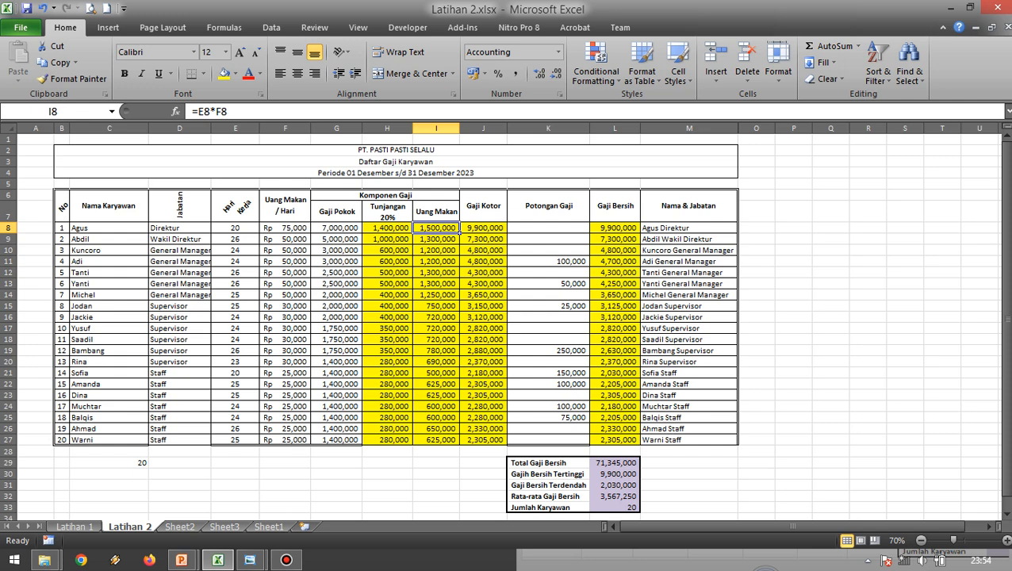
Enter the Uang Makan formula =D8*E8 in H8 of Sheet1 and compare it with the model on the Latihan 2 sheet.
left_click(269, 527)
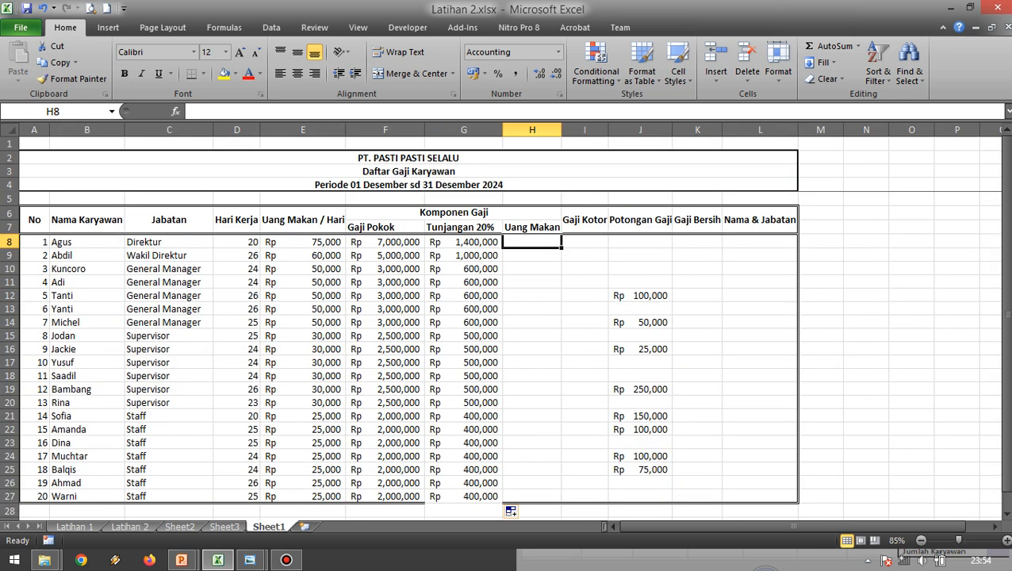
type("=")
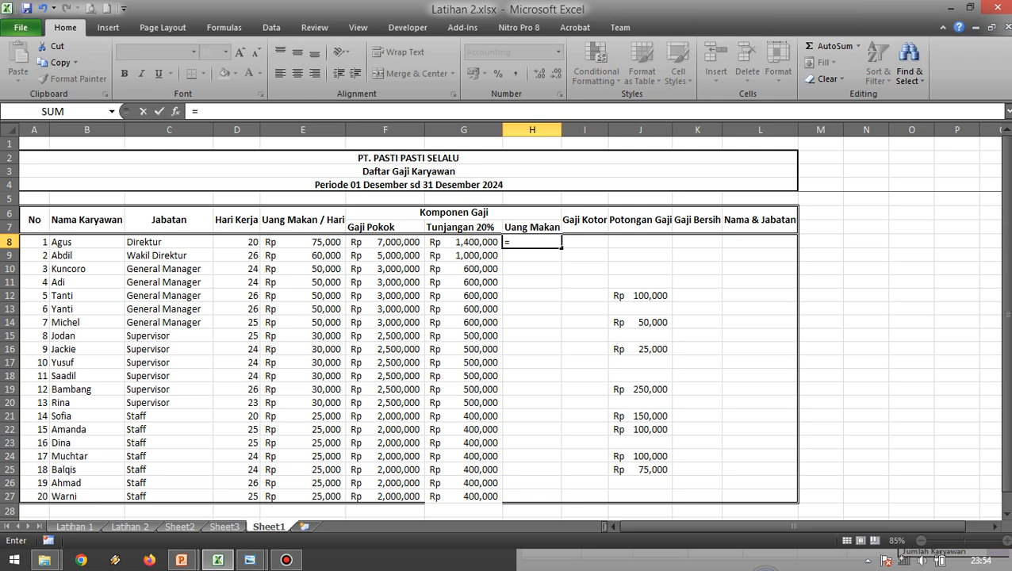
left_click(236, 242)
type("*")
left_click(303, 242)
key("Return")
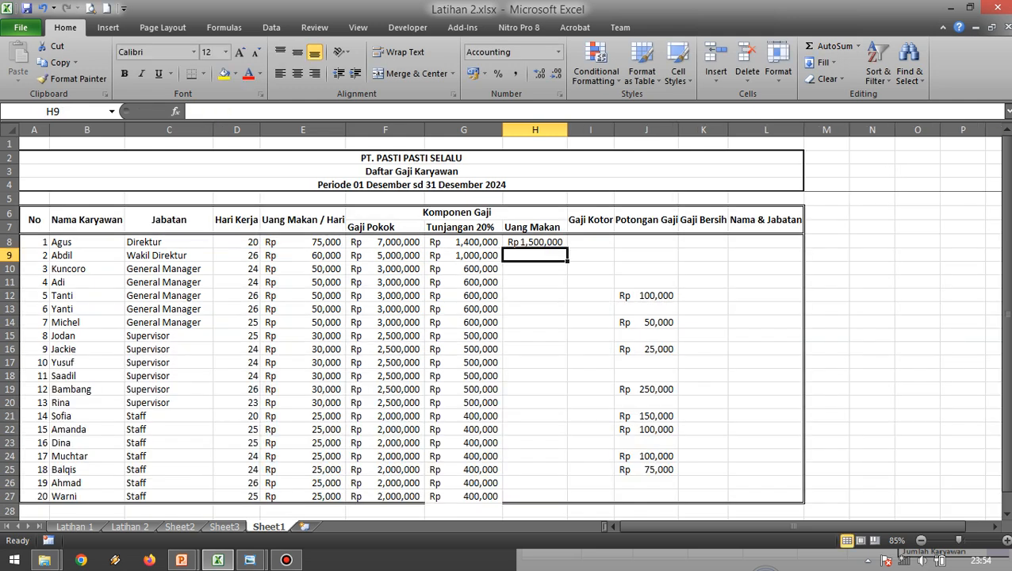
left_click(535, 242)
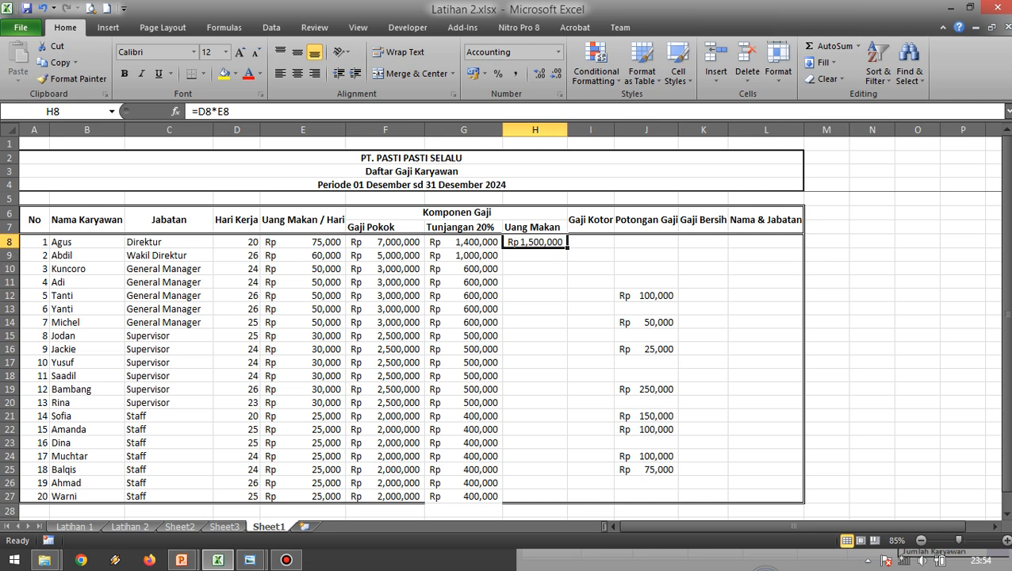
left_click(130, 527)
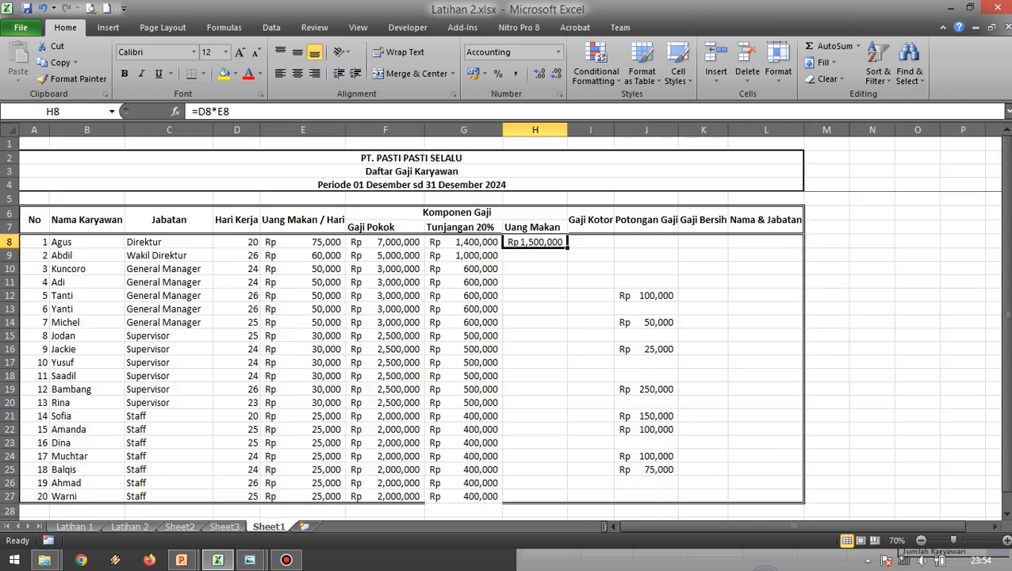
left_click(269, 527)
Fill the Uang Makan formula from H8 down through H27 and widen column H to fit the Rupiah amounts.
left_click(590, 268)
left_click(534, 242)
left_click_drag(567, 248, 567, 501)
left_click(646, 268)
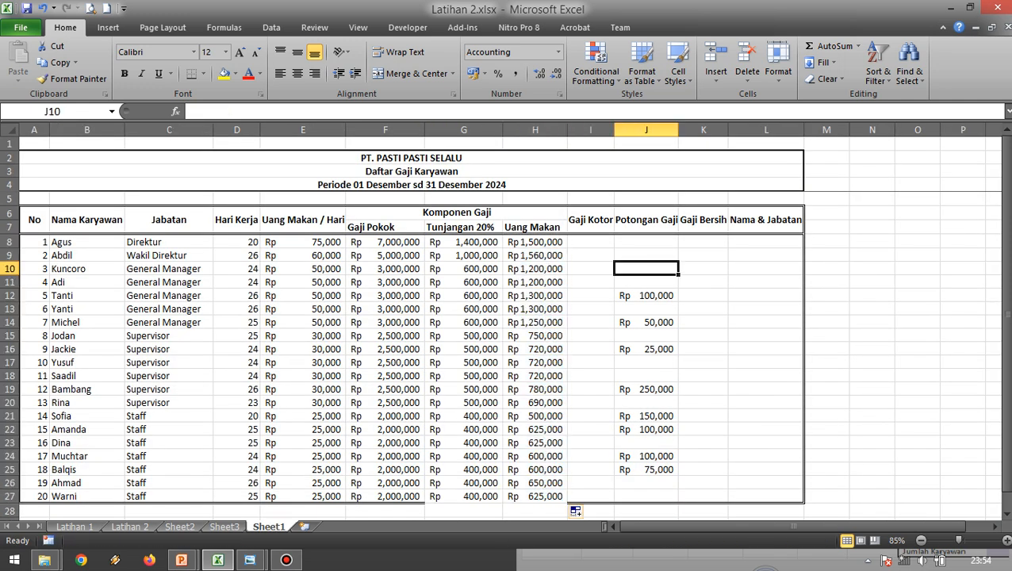
left_click_drag(567, 130, 583, 130)
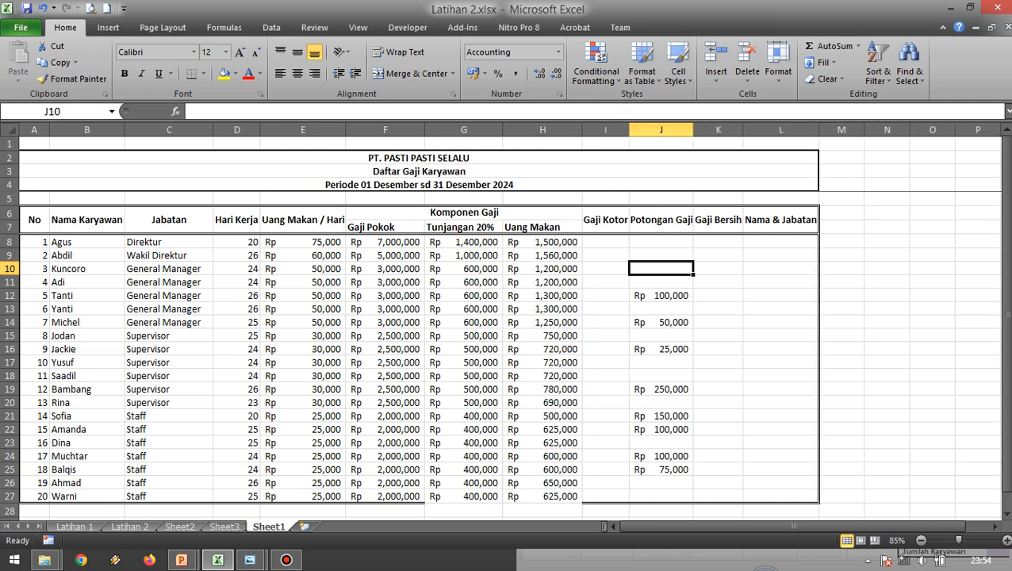
Review the Gaji Pokok, Tunjangan 20% and Uang Makan cells in row 8 of Sheet1 as the components of Gaji Kotor.
left_click(605, 241)
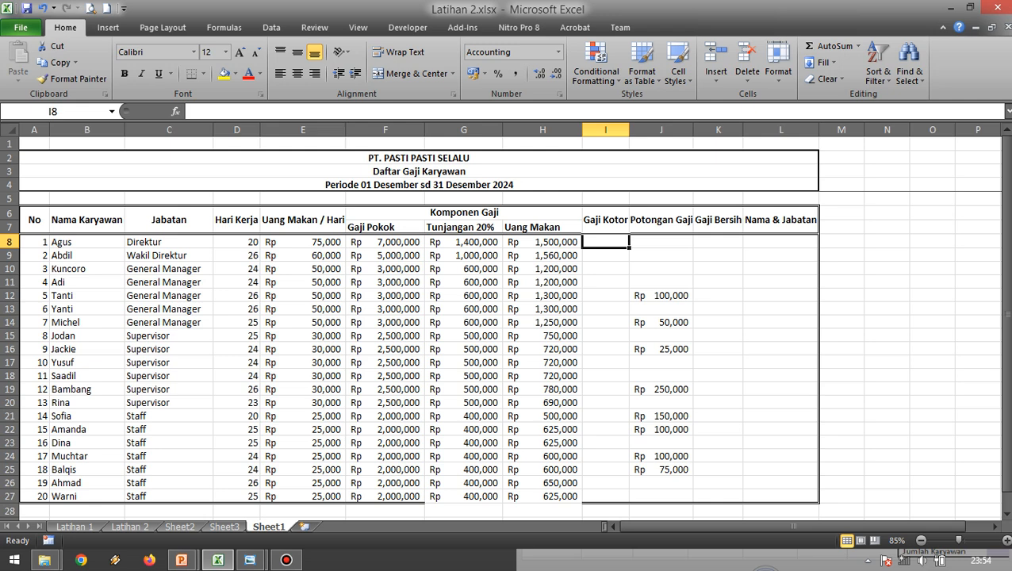
key("Down")
key("Down")
key("Up")
key("Up")
left_click(385, 242)
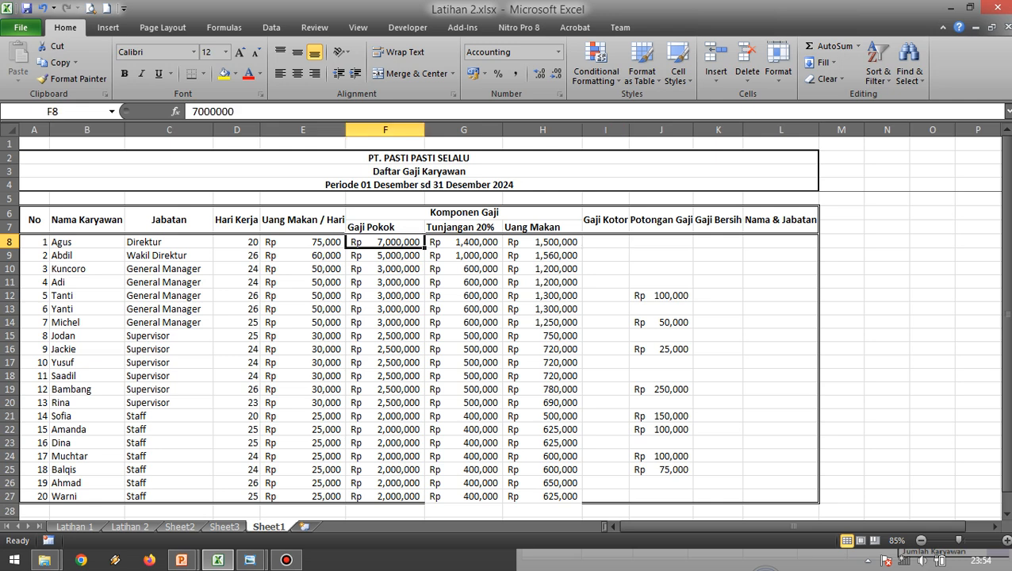
key("Right")
key("Right")
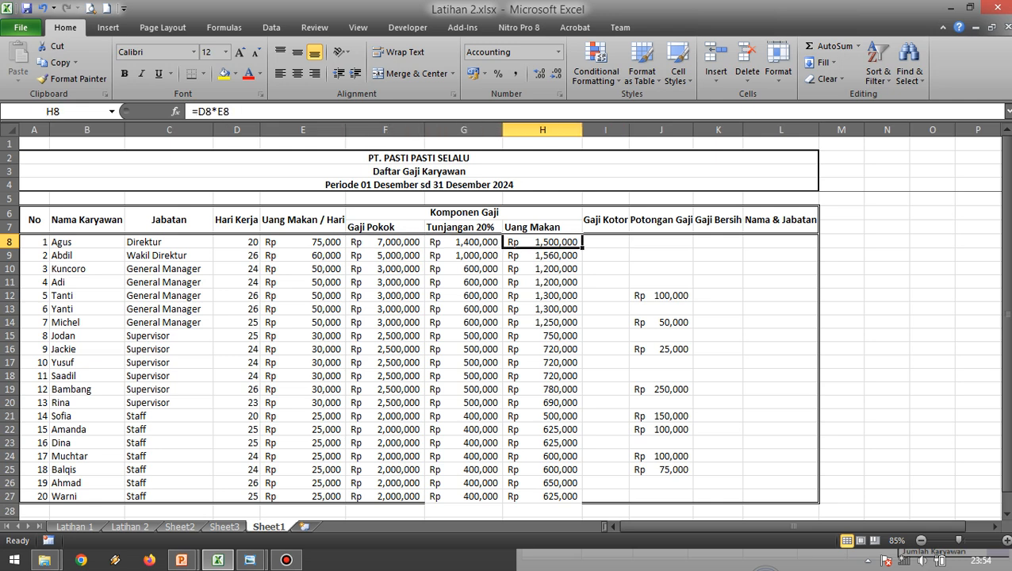
key("Right")
Examine the Gaji Kotor formula in J8 of the Latihan 2 sheet and the cells it references.
key("ctrl+Page_Up")
key("ctrl+Page_Up")
key("ctrl+Page_Up")
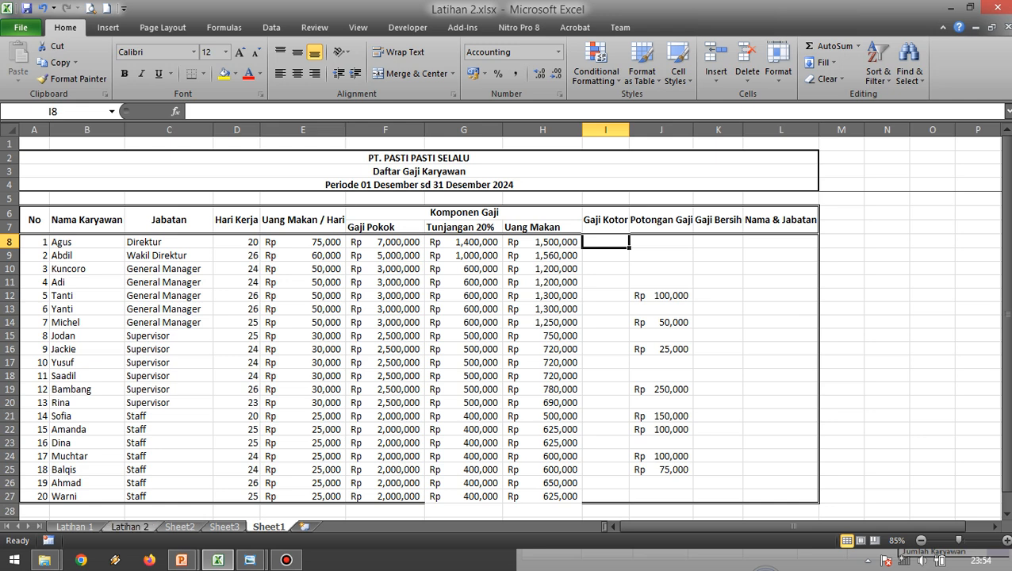
key("Right")
key("Right")
key("Right")
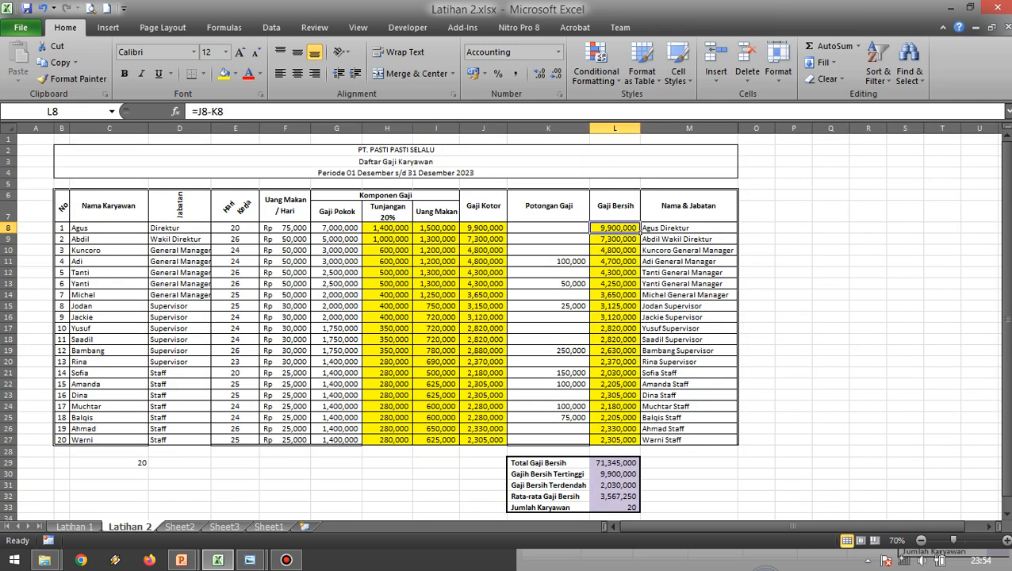
key("Left")
key("Left")
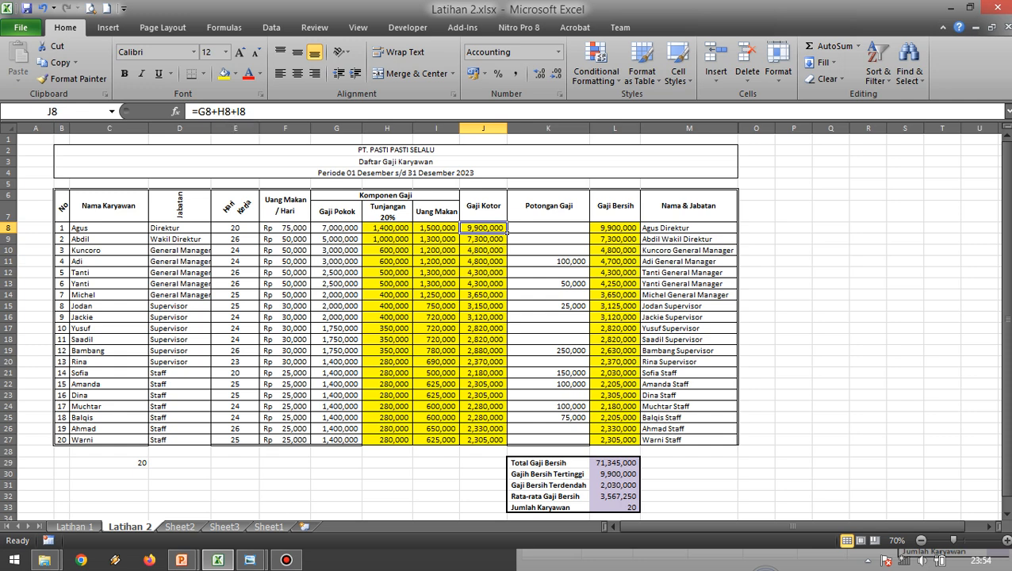
key("F2")
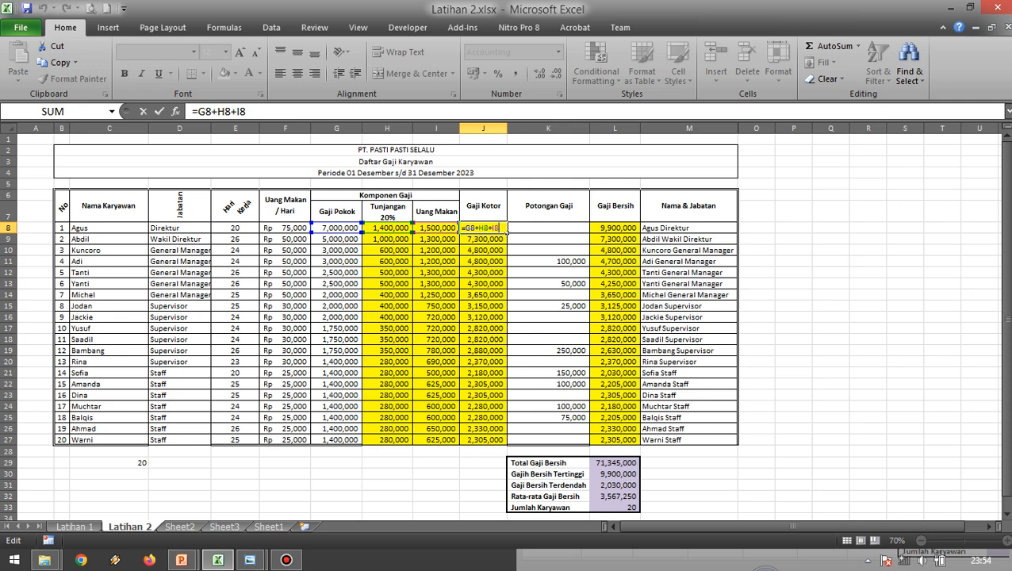
key("Escape")
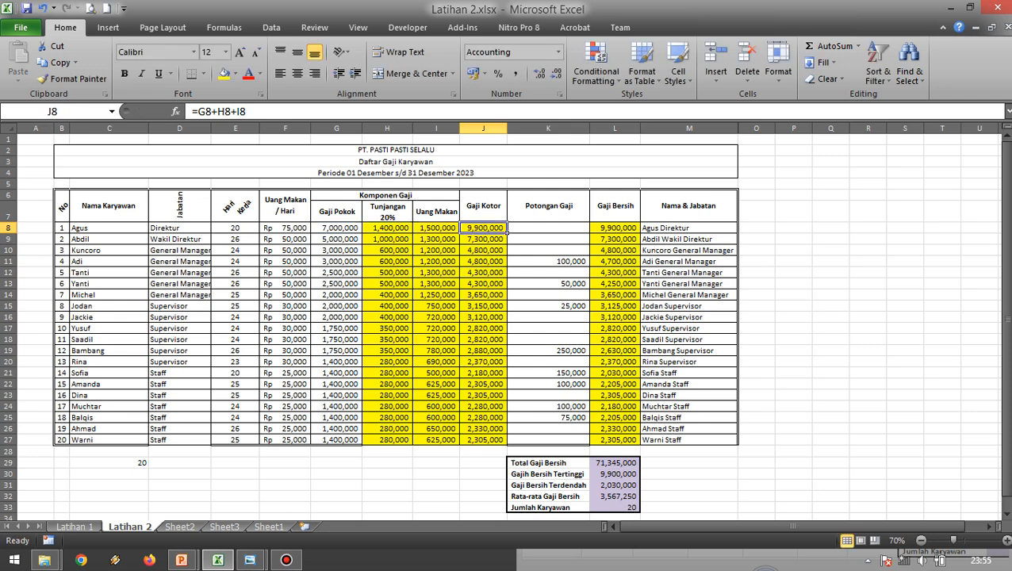
Enter the Gaji Kotor formula =F8+G8+H8 in I8 of Sheet1 and widen column I.
left_click(268, 526)
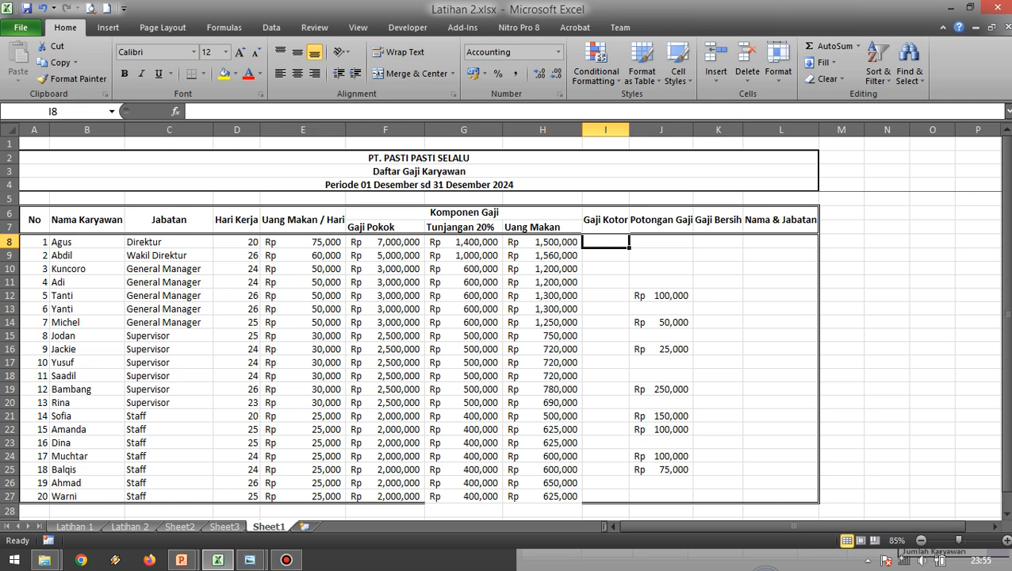
type("=")
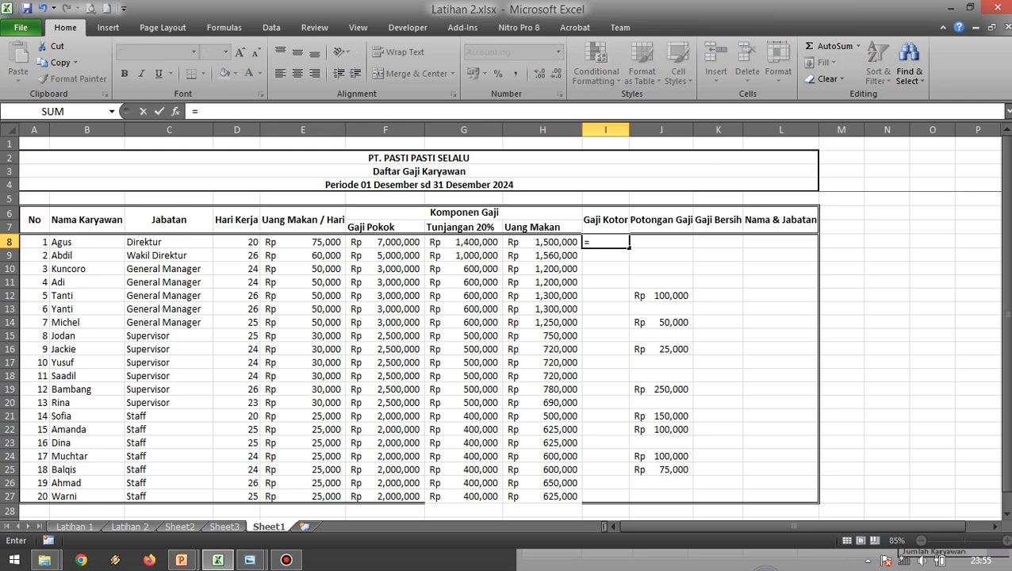
left_click(385, 242)
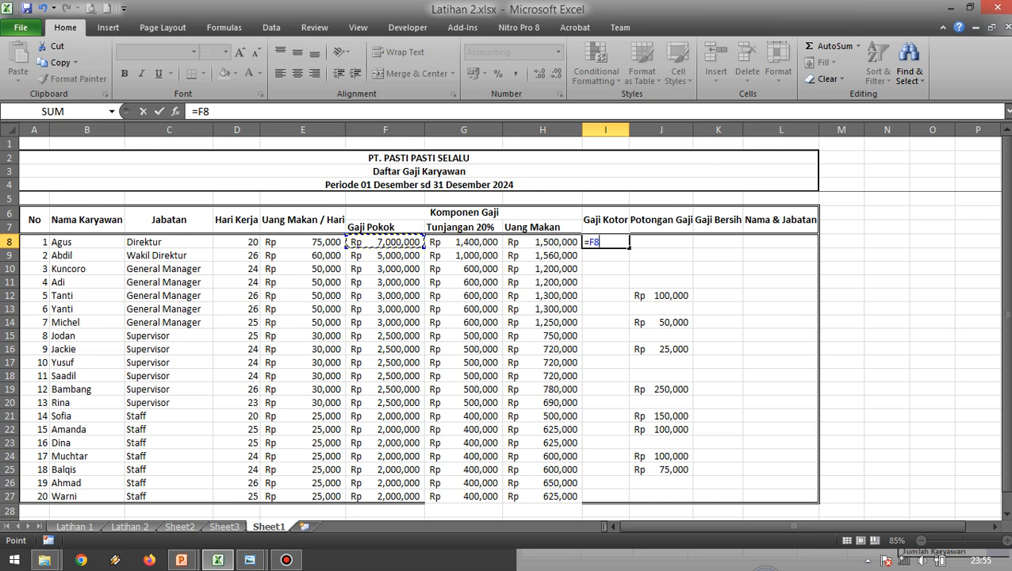
type("+")
left_click(464, 242)
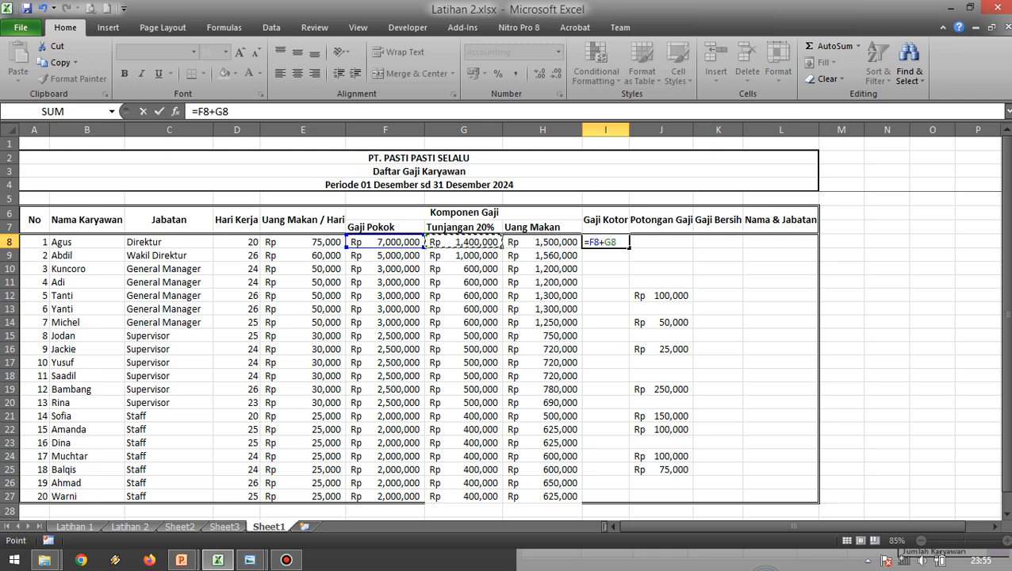
type("+")
left_click(542, 242)
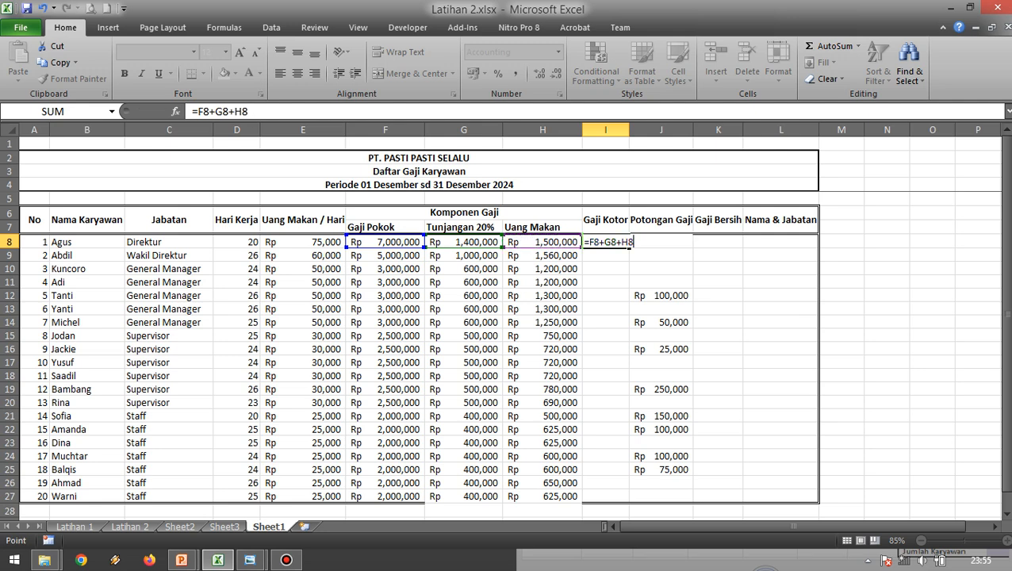
key("Return")
left_click_drag(646, 129, 669, 129)
left_click(757, 282)
scroll(757, 282, "down", 1)
scroll(757, 281, "up", 1)
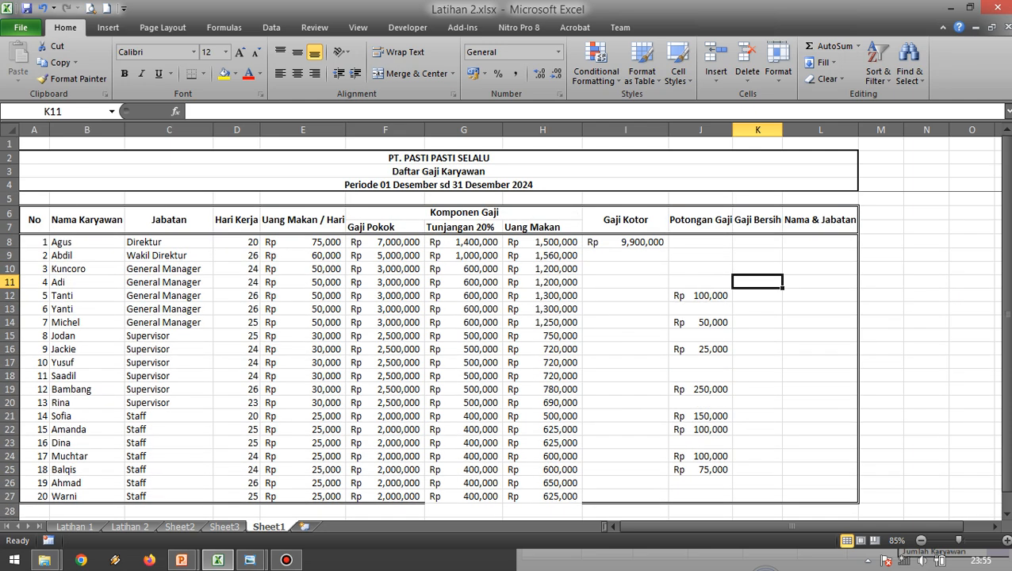
Fill the Gaji Kotor formula from I8 down through I27 for all employees and select the filled range.
left_click(625, 242)
left_click_drag(668, 248, 669, 499)
left_click(758, 295)
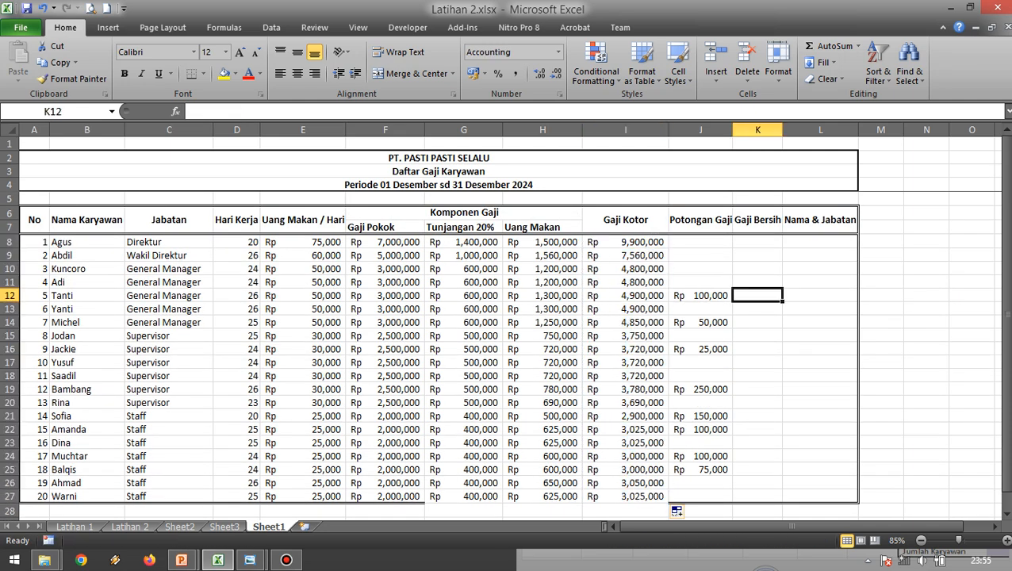
left_click_drag(625, 242, 625, 496)
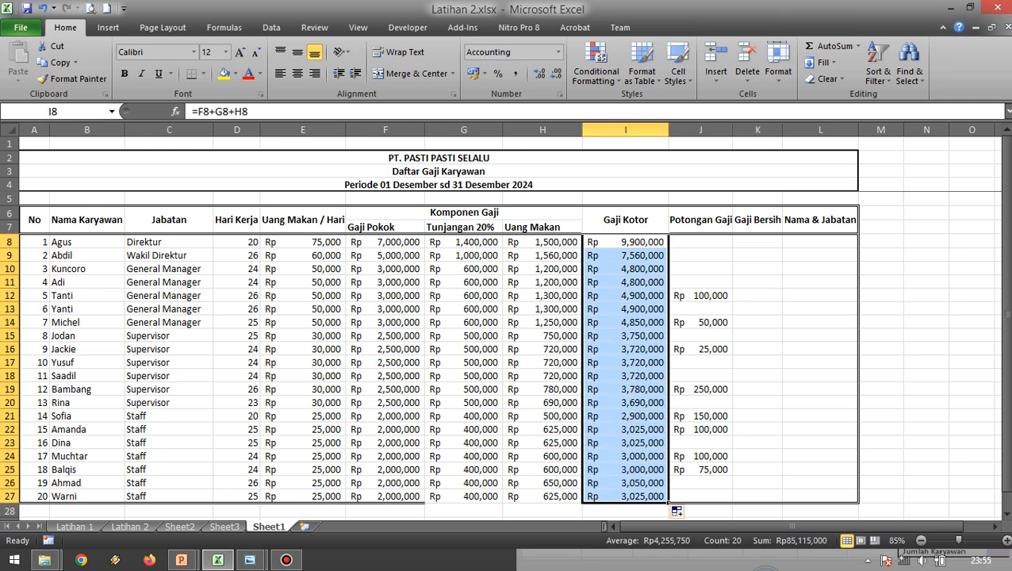
Review the Gaji Kotor and Potongan Gaji cells in Sheet1's row 8 and examine the Gaji Bersih formula in L8 of Latihan 2.
left_click(757, 242)
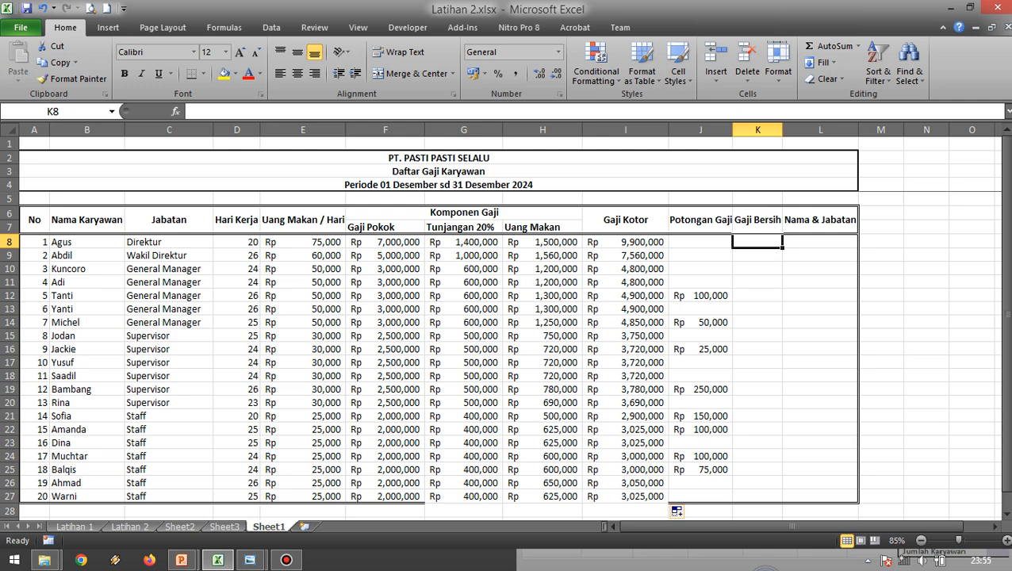
key("Left")
key("Left")
key("Left")
key("Right")
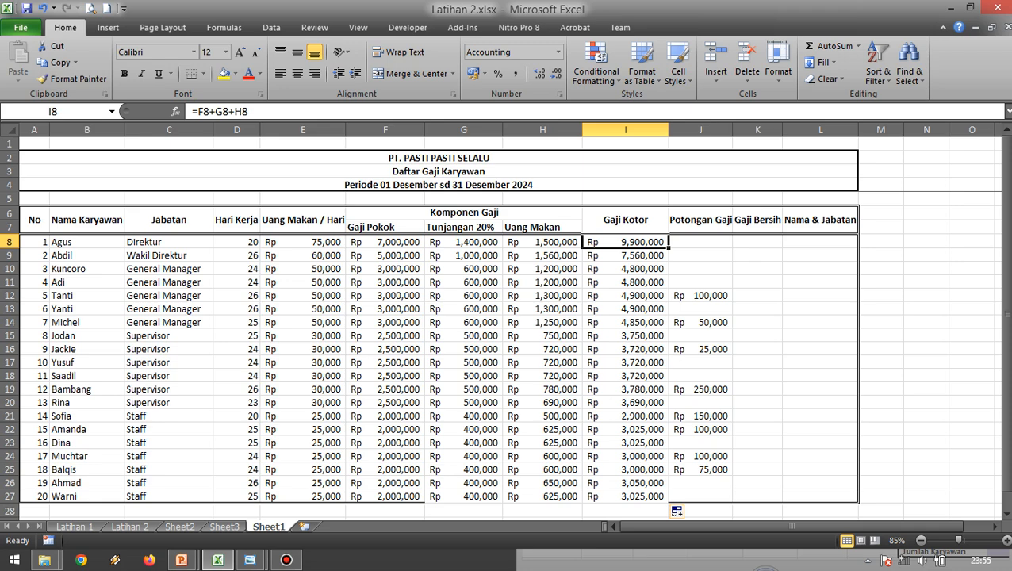
key("Right")
key("Right")
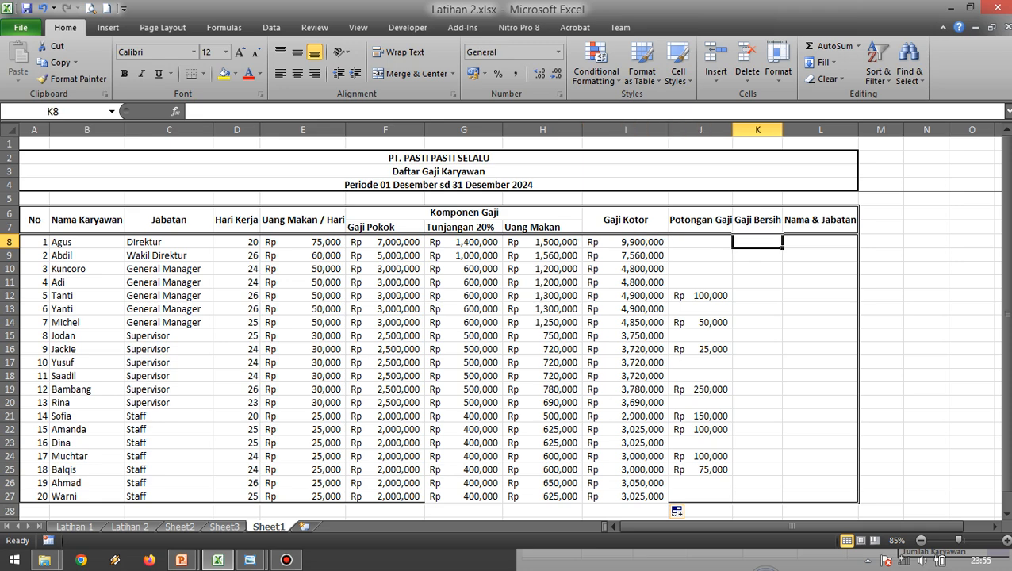
left_click(129, 527)
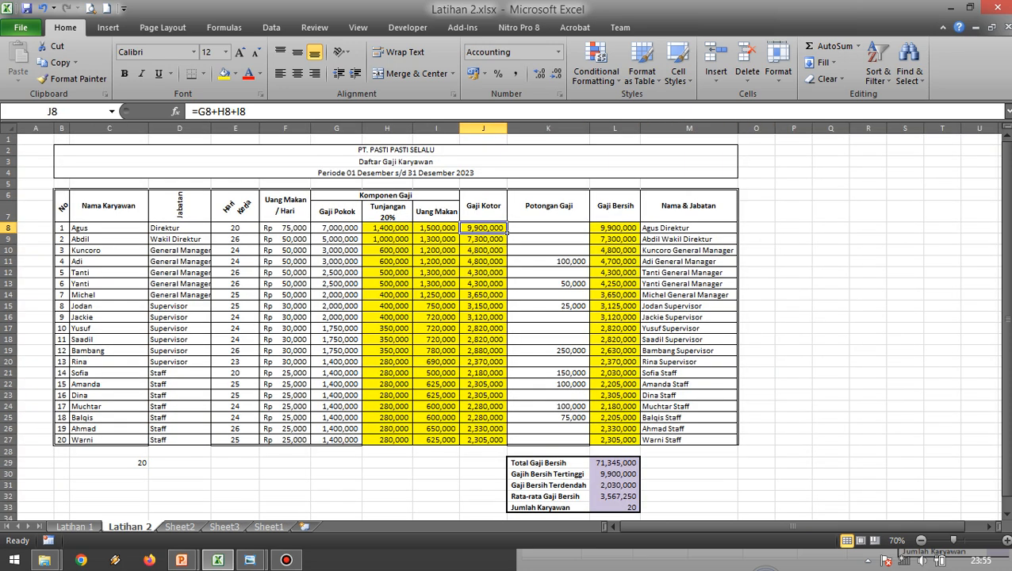
left_click(615, 227)
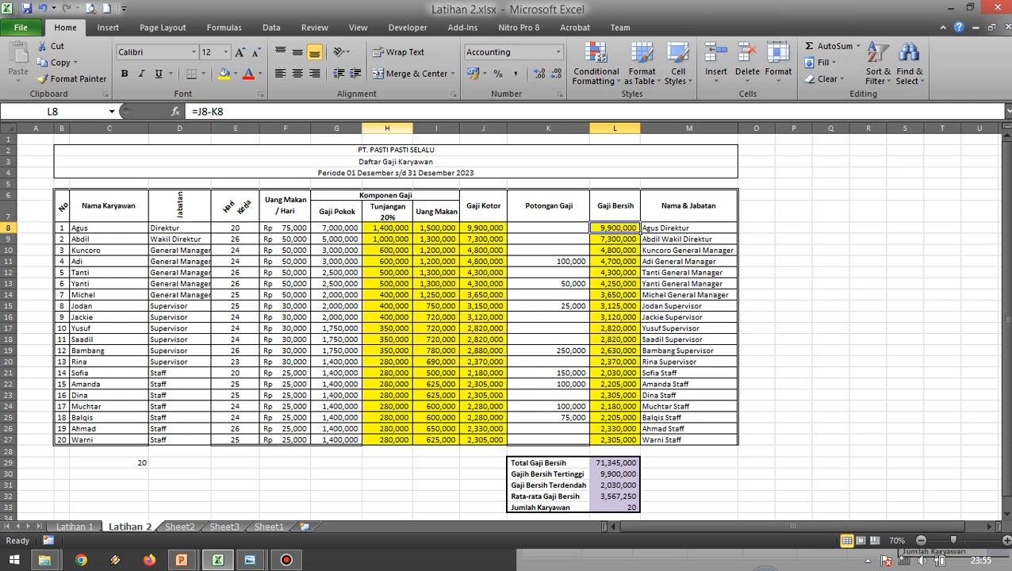
left_click(483, 228)
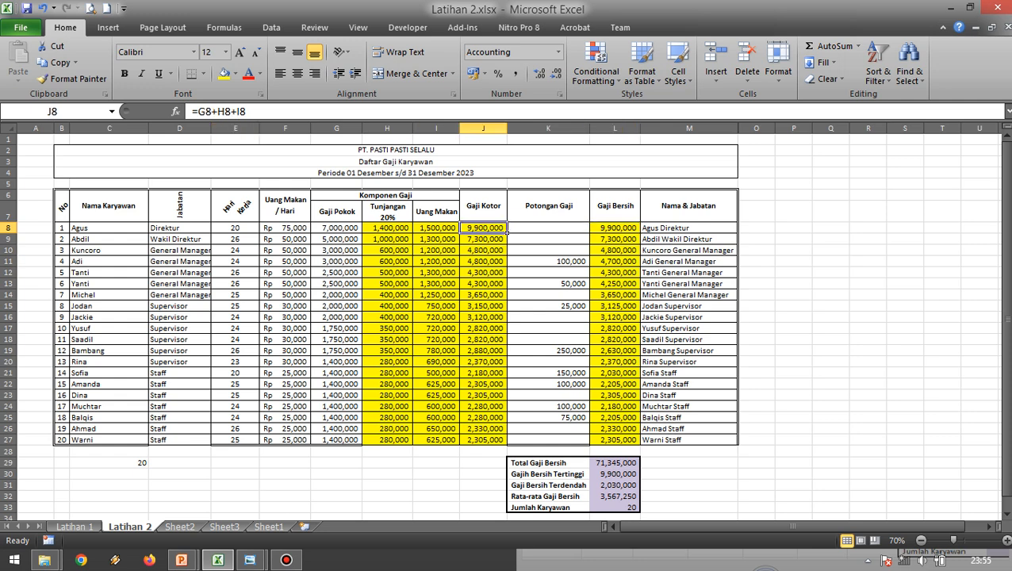
left_click(614, 227)
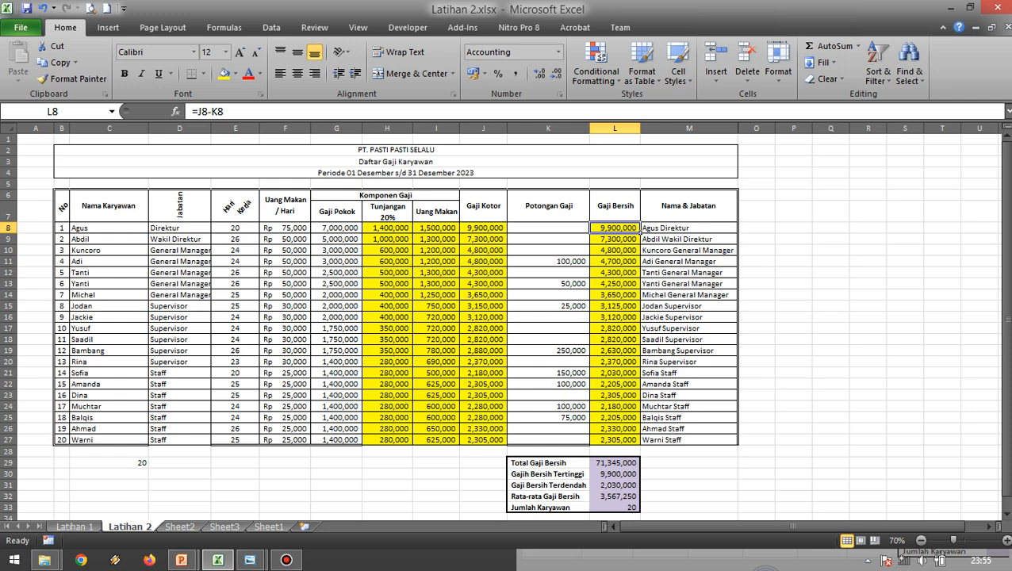
left_click(588, 231)
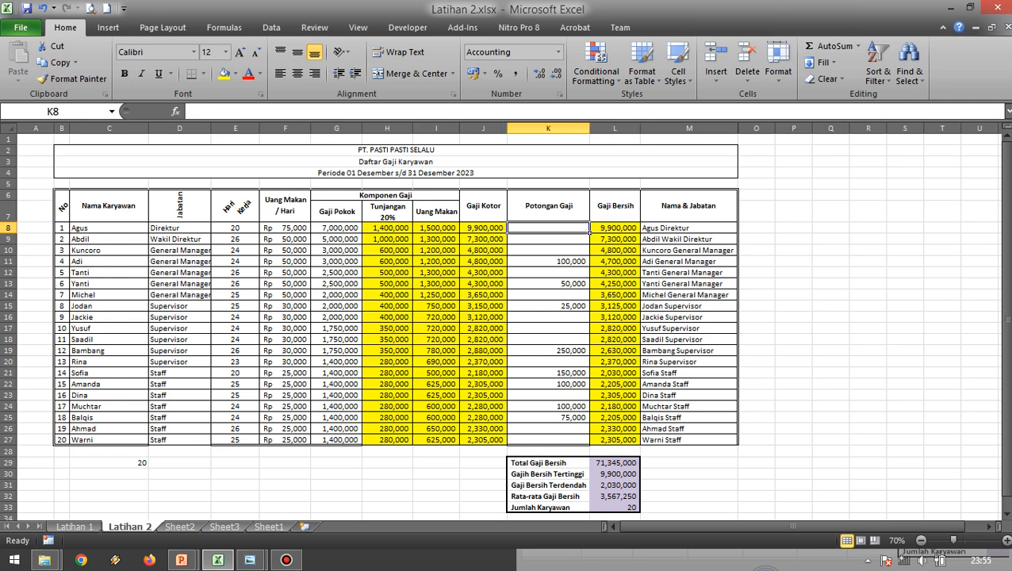
Enter the Gaji Bersih formula =I8-J8 in K8 of Sheet1.
left_click(268, 527)
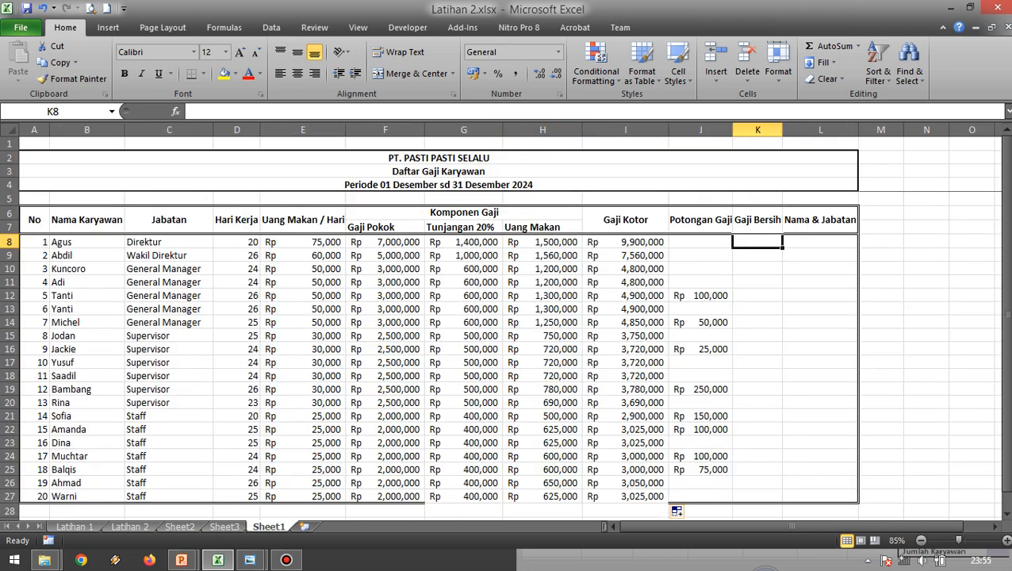
type("=")
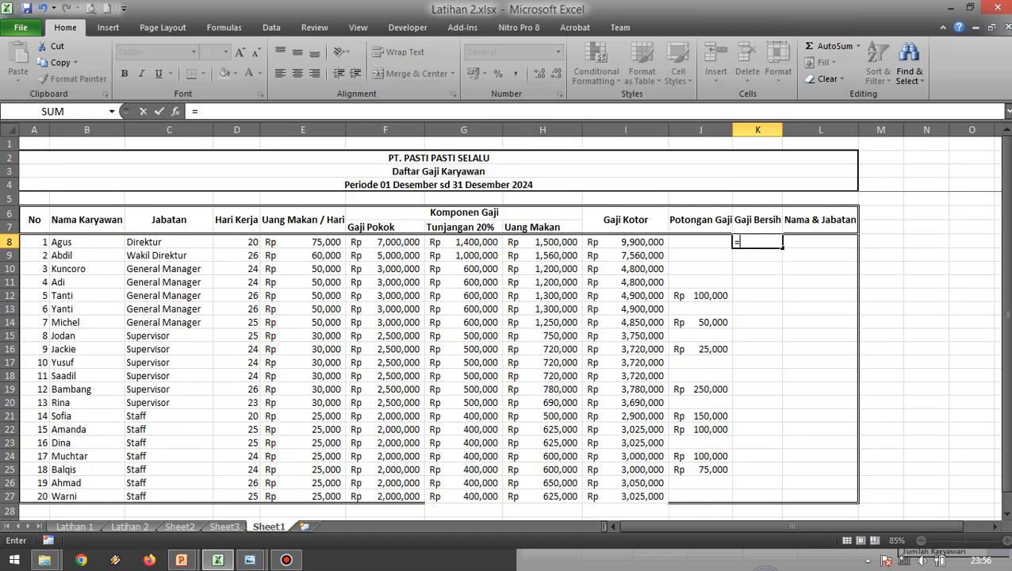
left_click(626, 242)
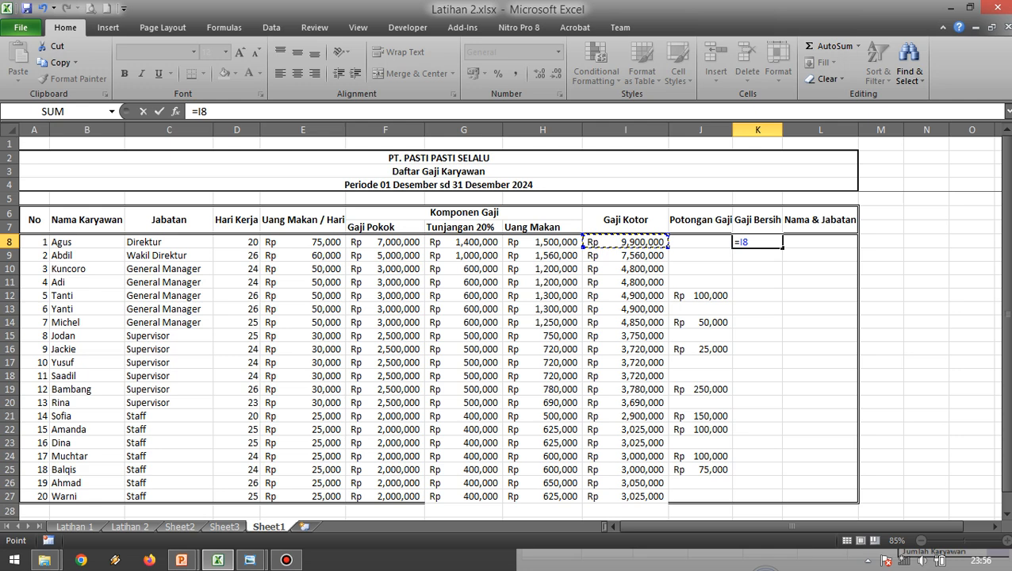
type("-")
left_click(700, 242)
key("Return")
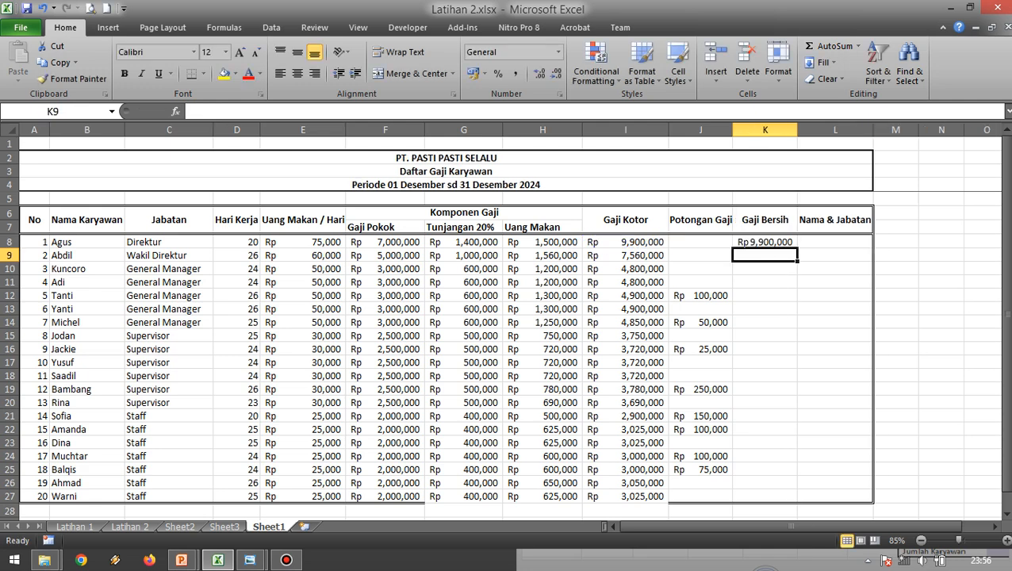
Widen column K of Sheet1 and fill the Gaji Bersih formula from K8 down through K27 for all employees.
left_click_drag(797, 130, 812, 130)
left_click(773, 242)
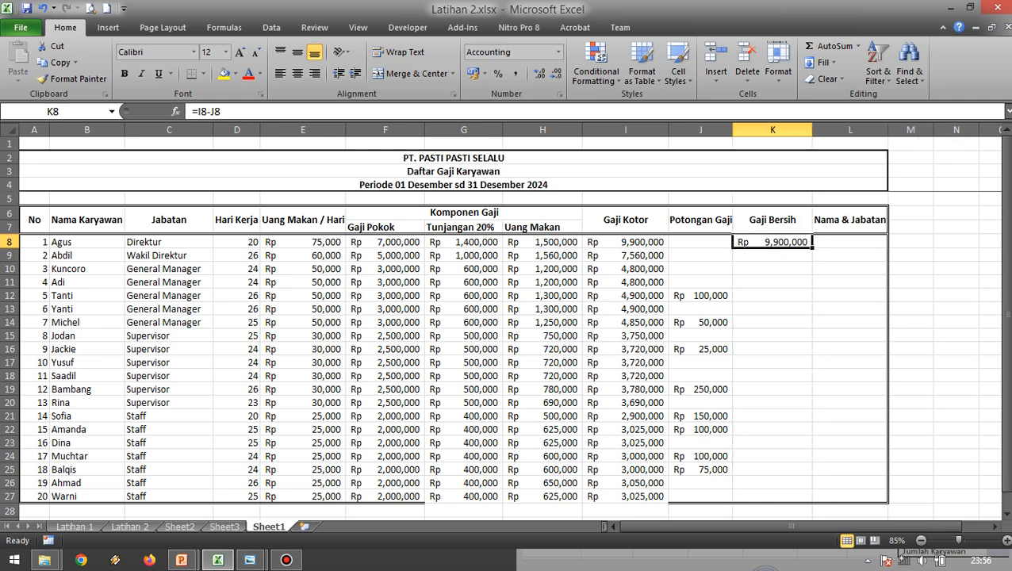
left_click_drag(811, 248, 808, 500)
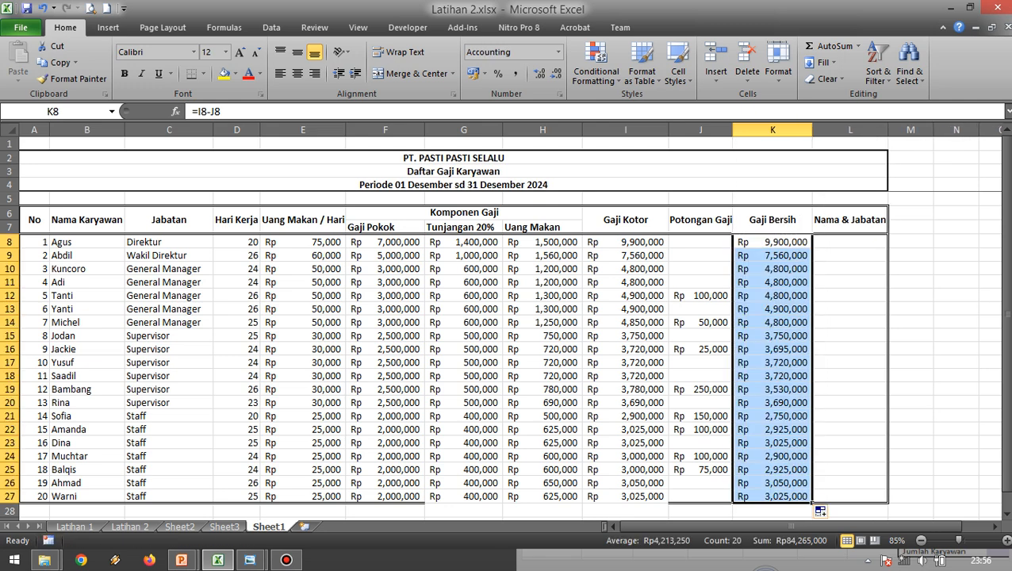
left_click(849, 281)
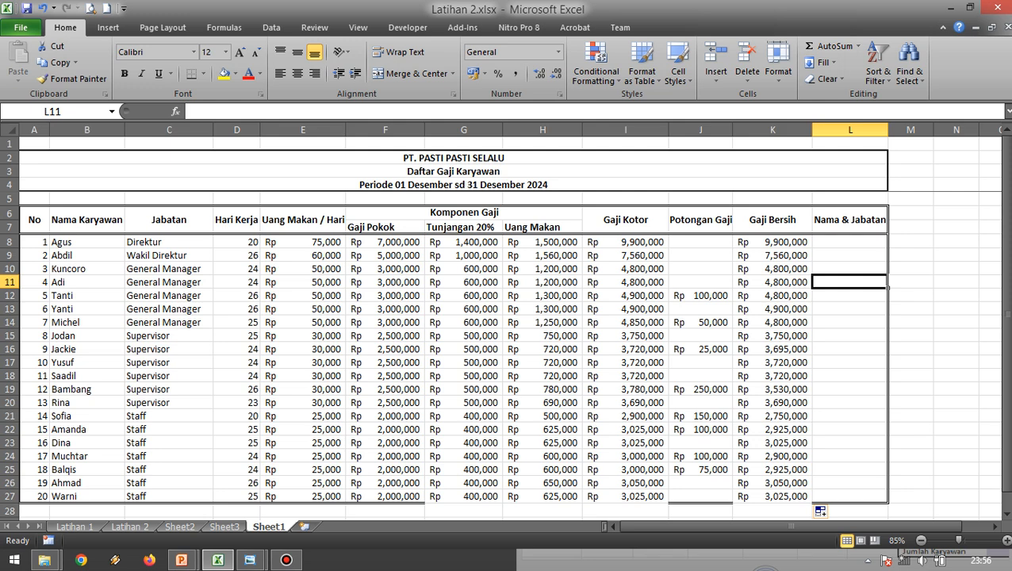
left_click(773, 296)
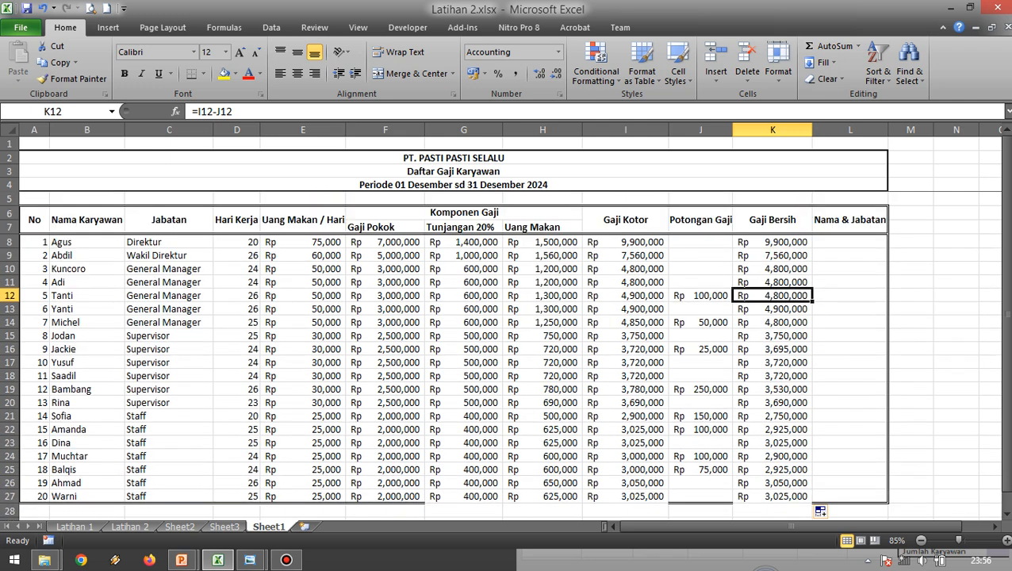
Review the Nama Karyawan and Jabatan cells in Sheet1's row 8 as sources for the Nama & Jabatan cell L8.
left_click(851, 242)
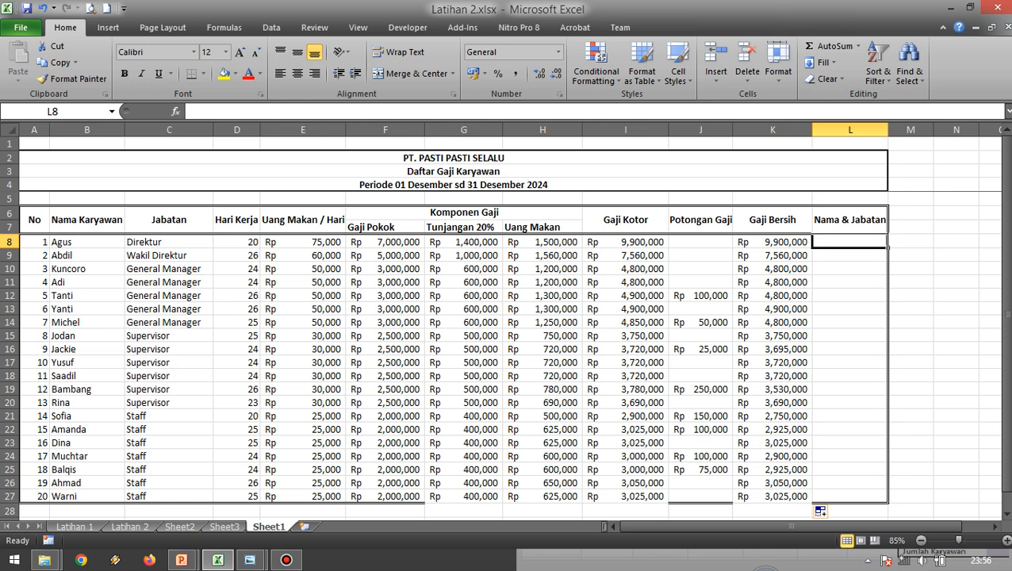
left_click(87, 242)
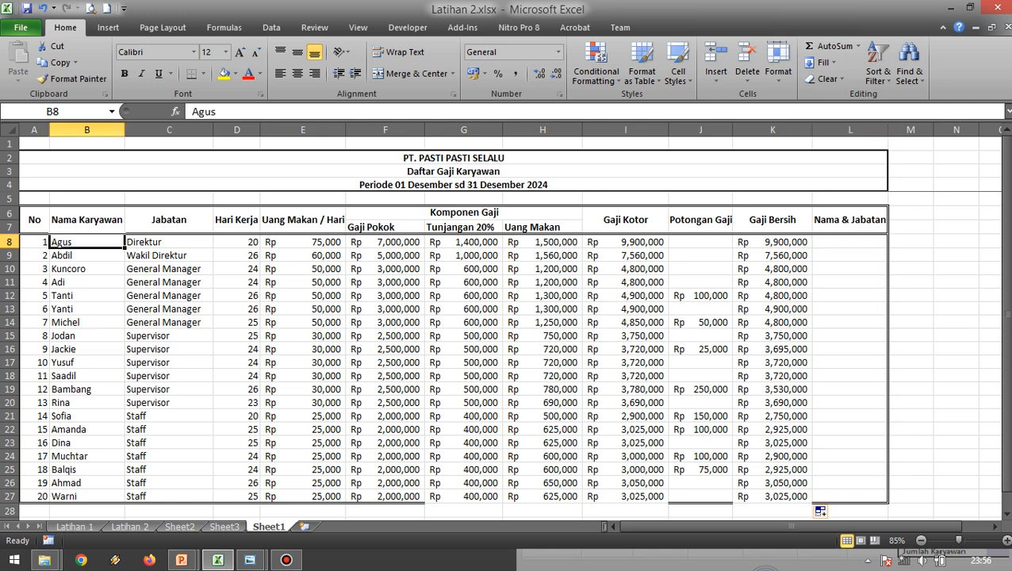
left_click(169, 242)
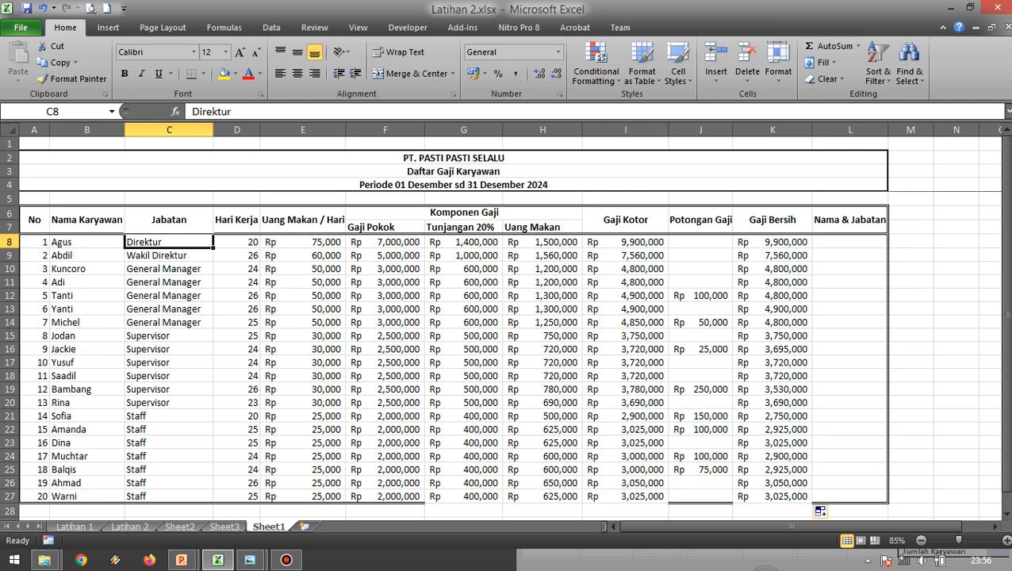
left_click(850, 242)
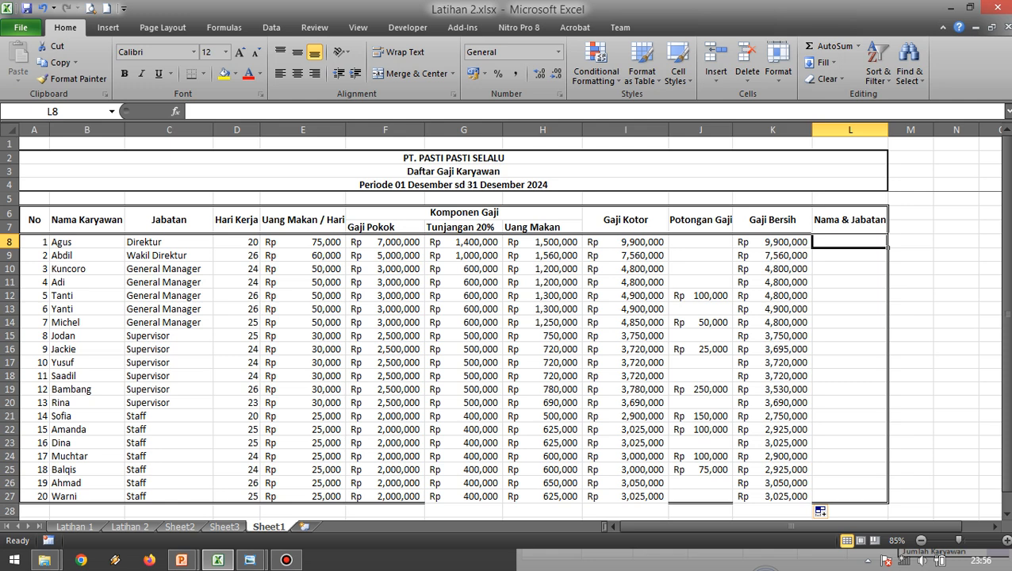
left_click(87, 241)
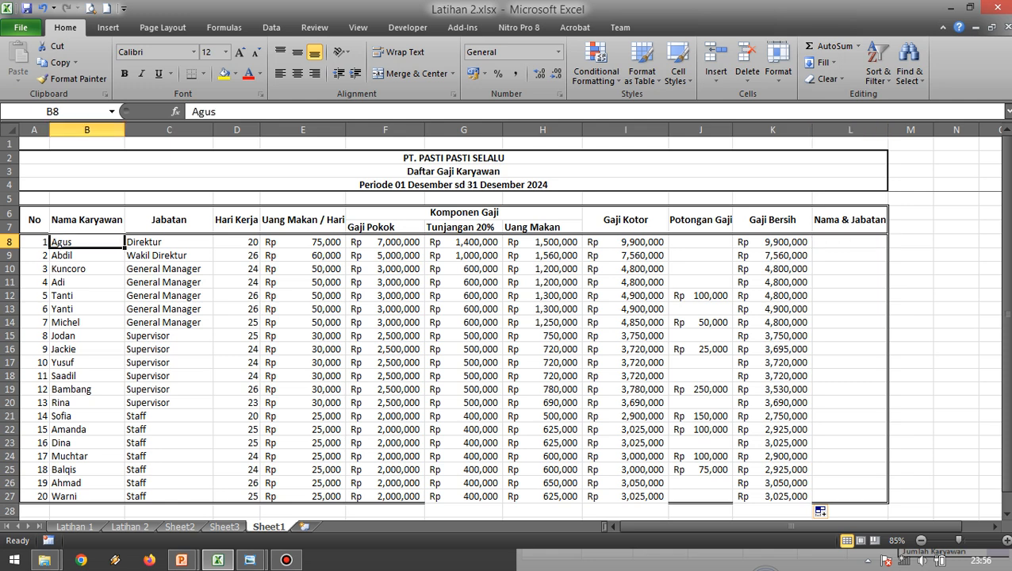
left_click(169, 242)
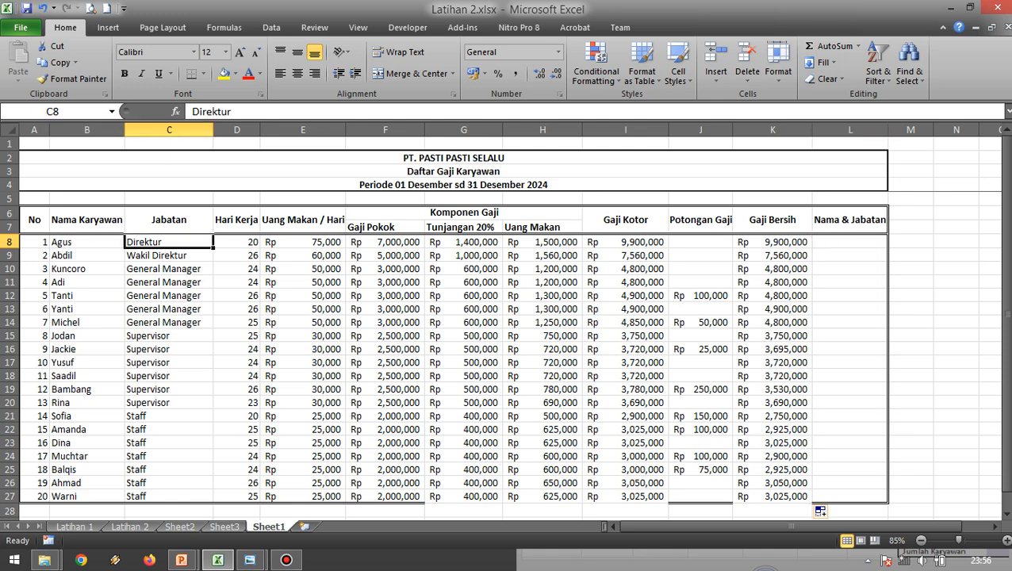
left_click(850, 242)
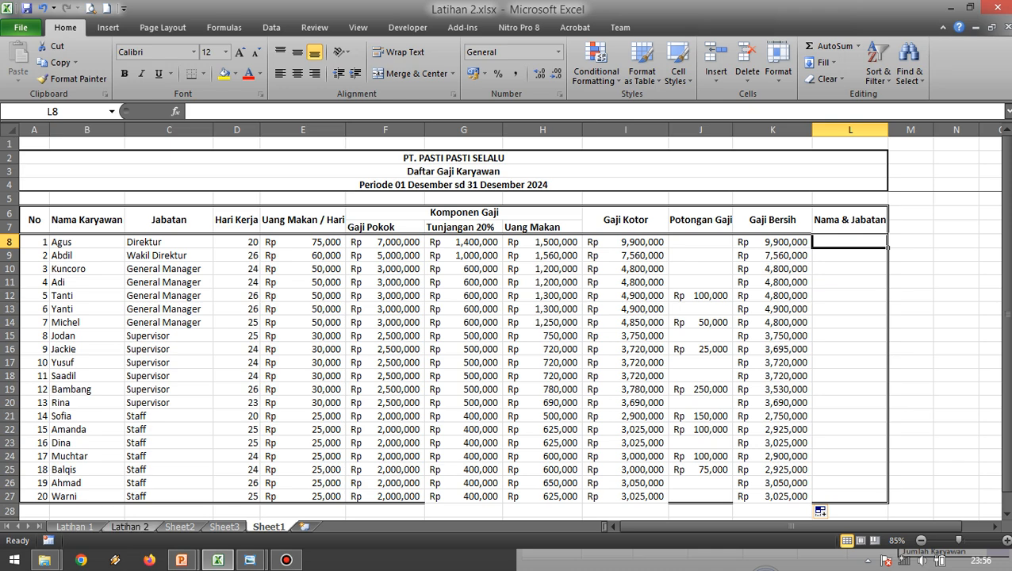
Examine the Nama & Jabatan formula in M8 of Latihan 2 and the name and position cells it joins.
left_click(130, 527)
left_click(689, 228)
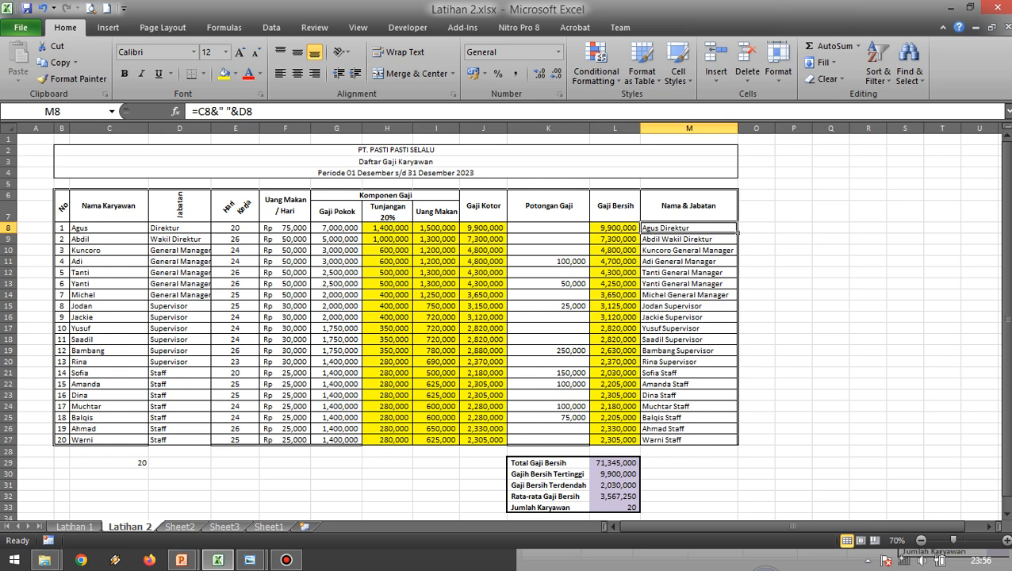
left_click(109, 228)
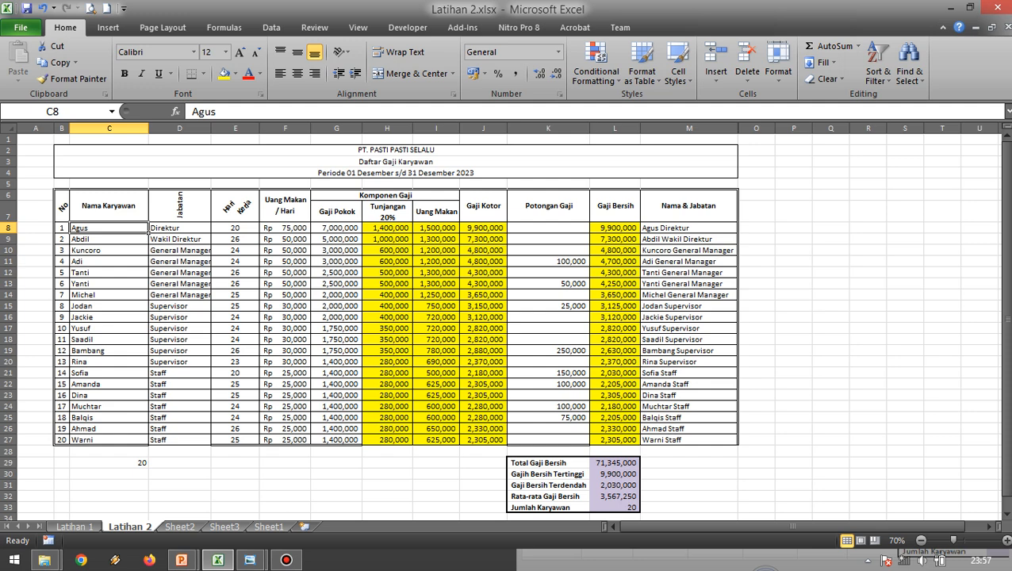
left_click(688, 228)
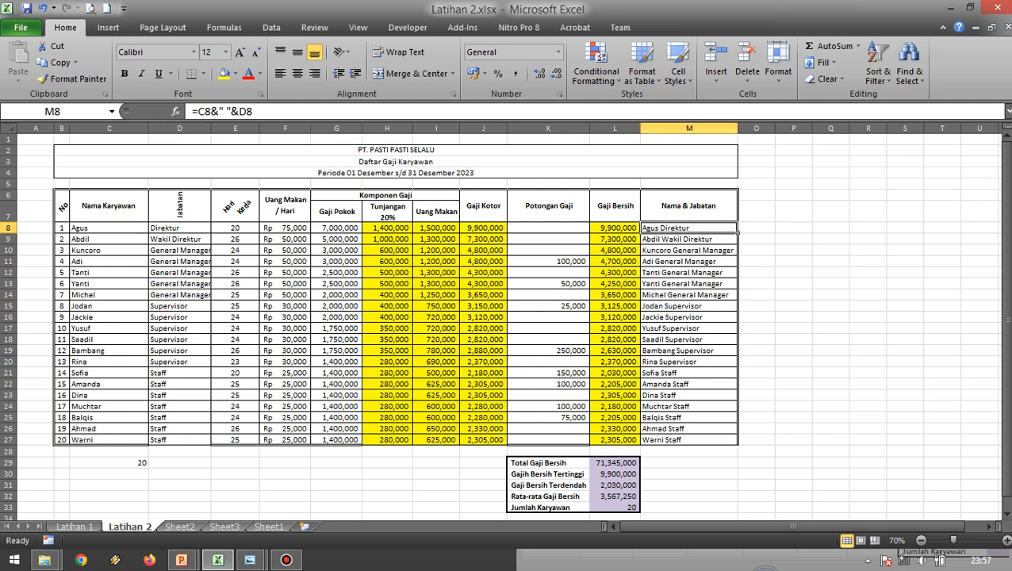
left_click(180, 228)
key("Left")
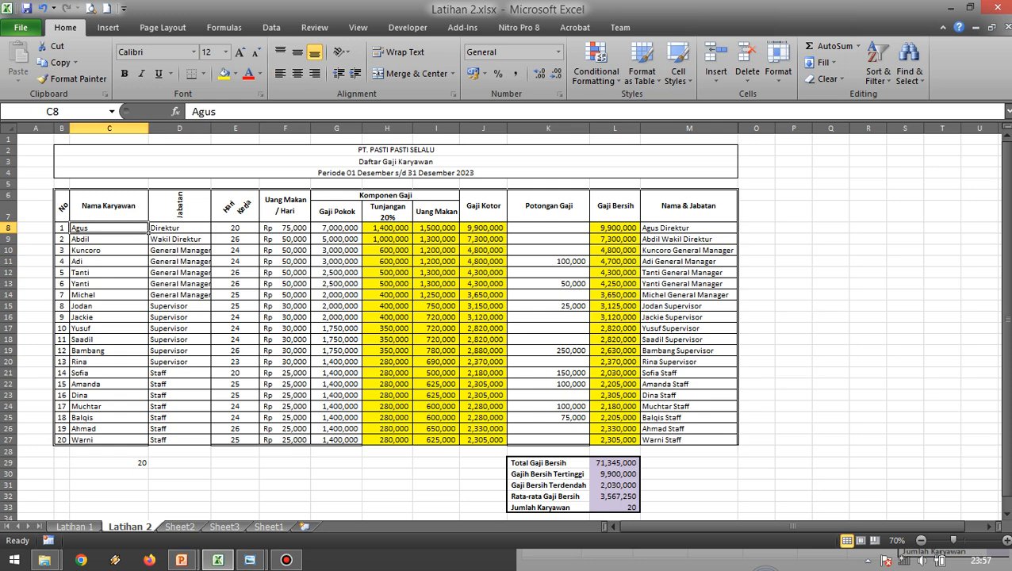
left_click(688, 227)
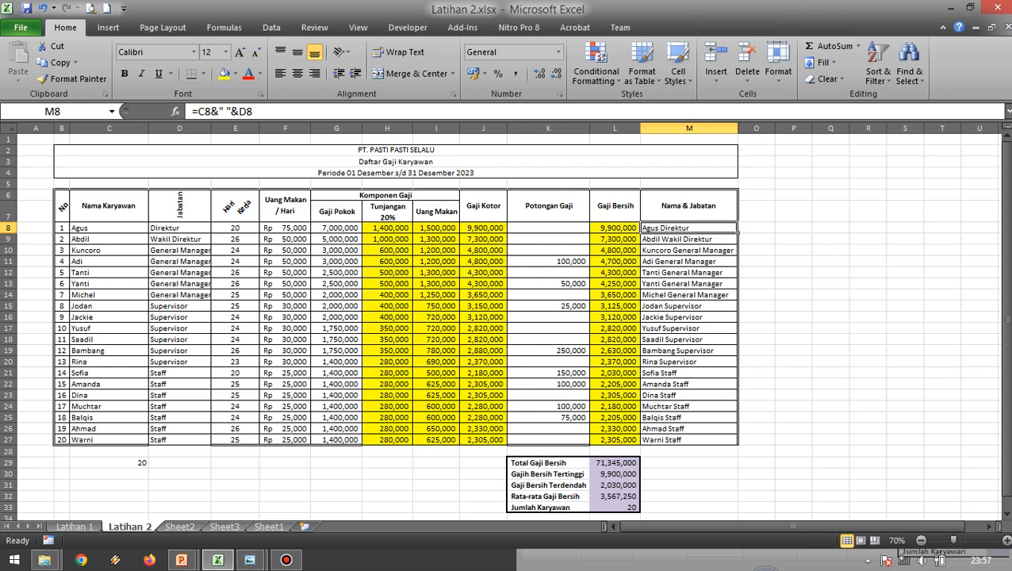
Enter the Nama & Jabatan formula =B8&" "&C8 in L8 of Sheet1.
left_click(268, 526)
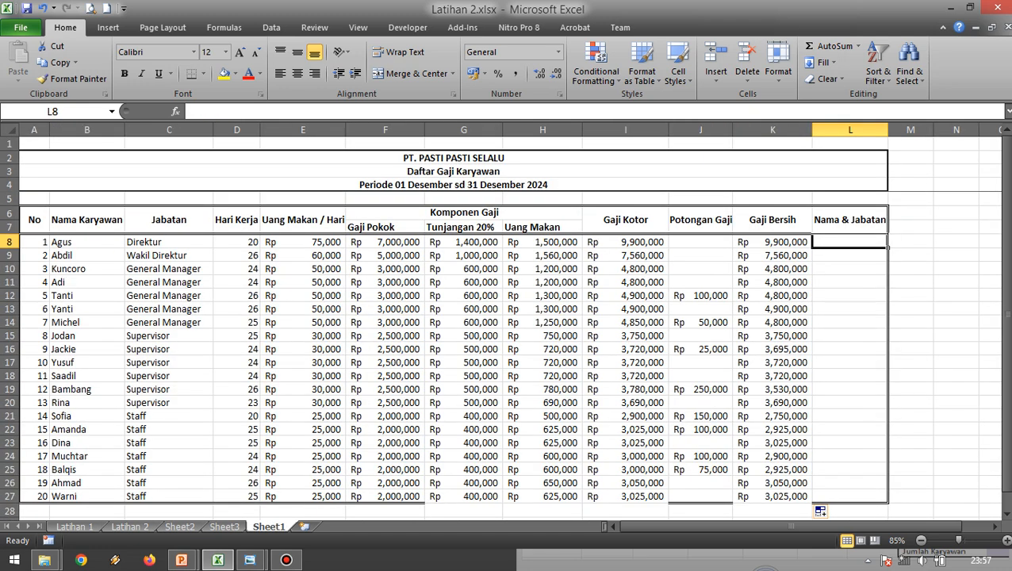
type("=")
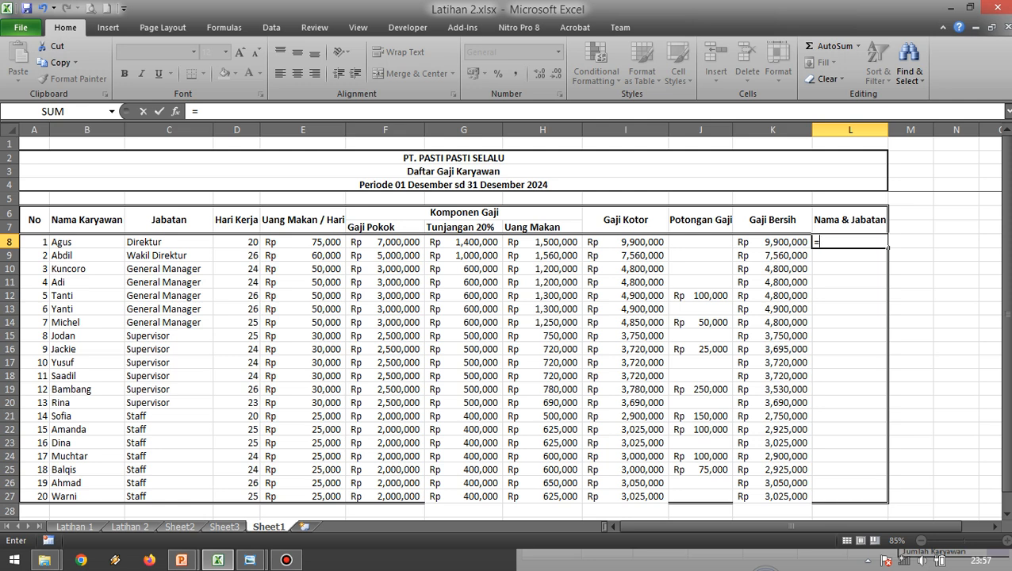
left_click(54, 240)
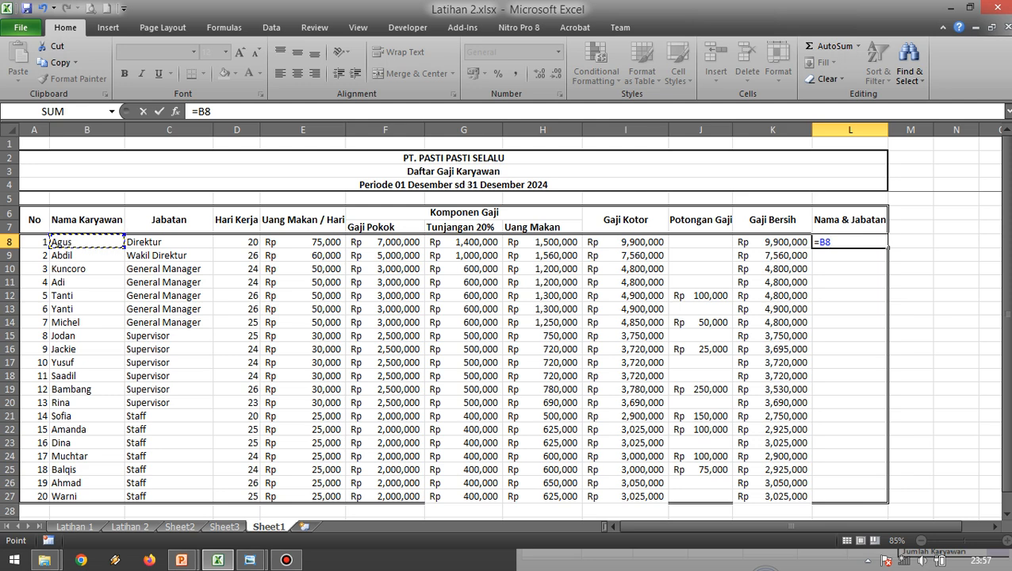
type("&\" \"&")
left_click(169, 242)
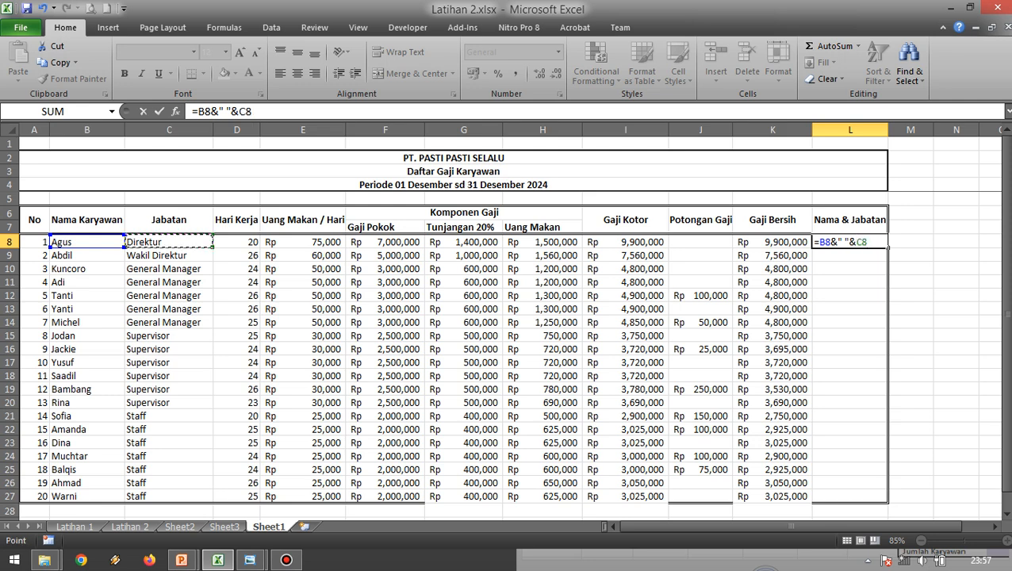
key("Return")
key("Up")
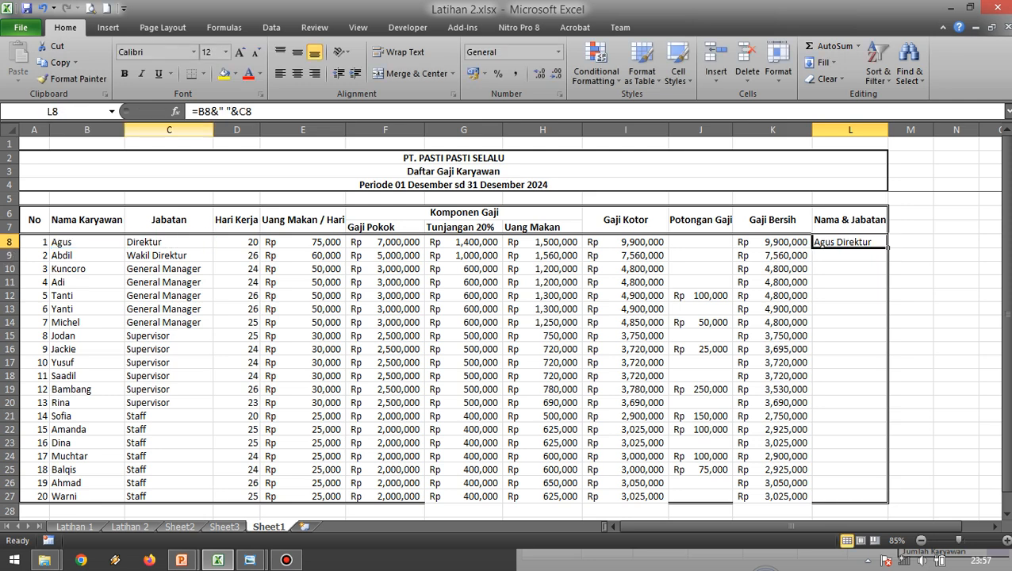
left_click(910, 282)
left_click(850, 241)
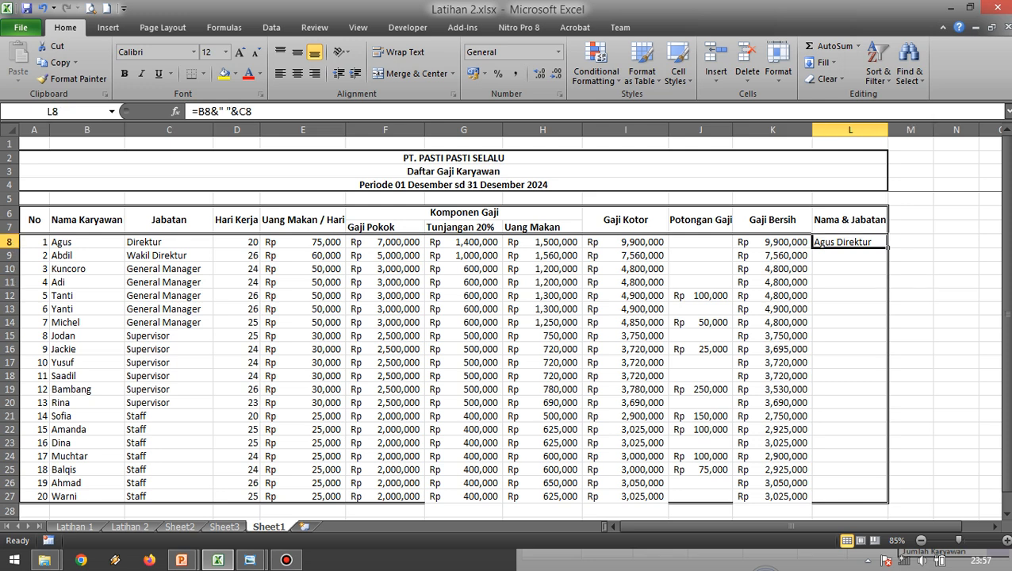
Remove the space between the quotation marks in L8's formula so it reads =B8&""&C8.
left_click(832, 282)
left_click(821, 244)
left_click(200, 113)
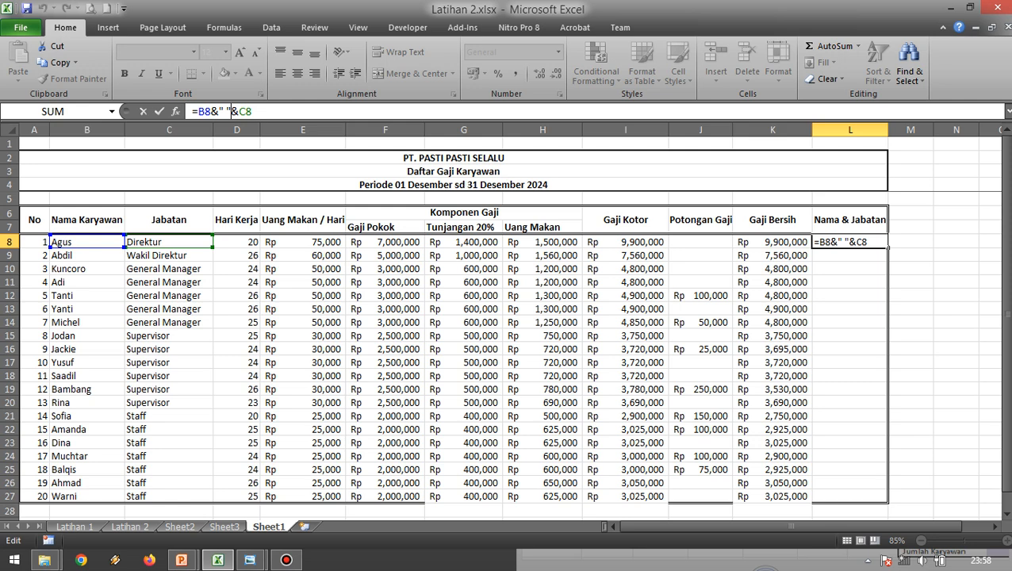
key("Left")
key("Left")
key("Right")
key("Left")
key("Delete")
left_click(158, 111)
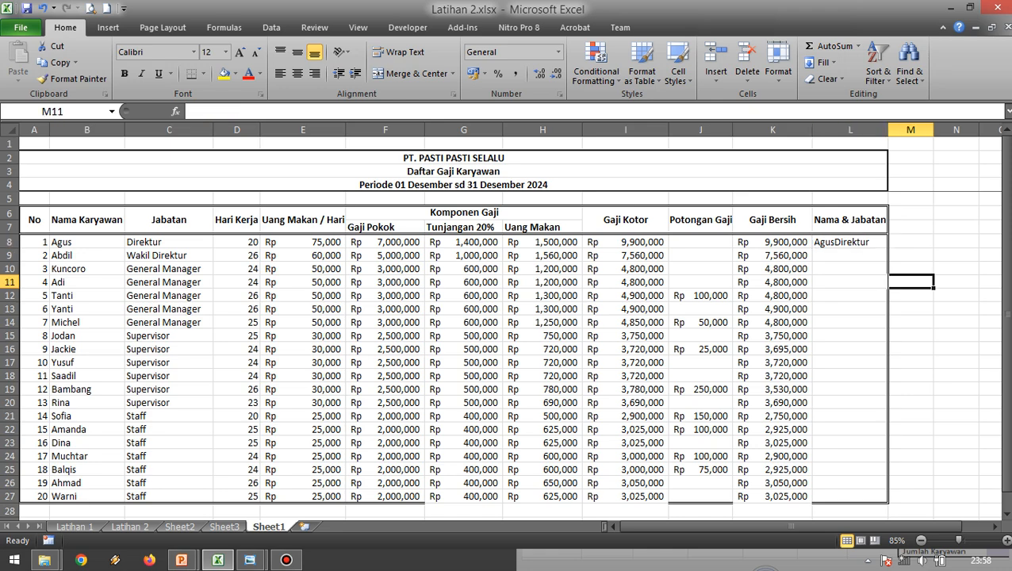
Open the Nama & Jabatan formula in L8 of Sheet1 for editing.
scroll(507, 318, "up", 2)
key("Down")
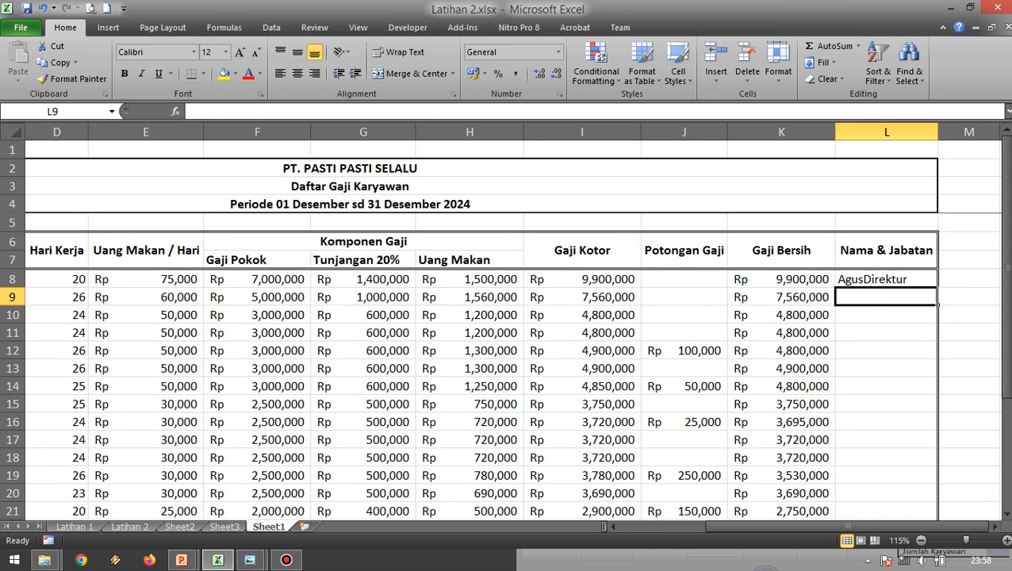
key("Up")
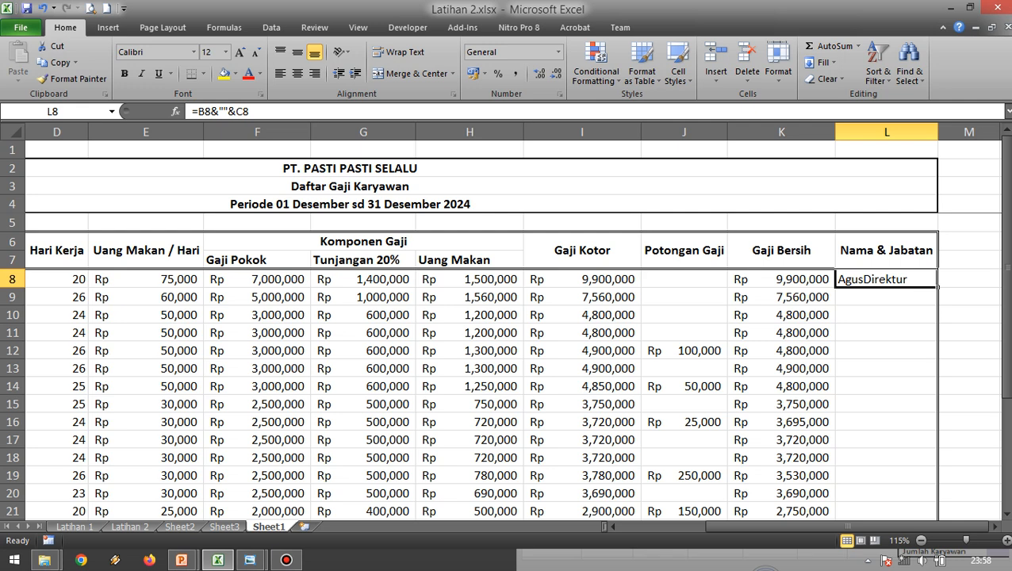
left_click(222, 111)
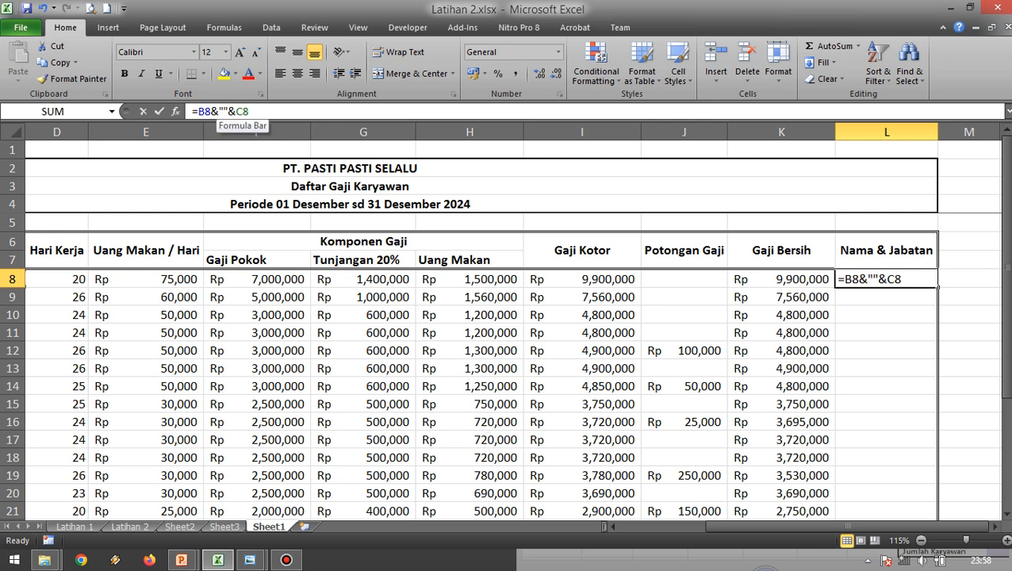
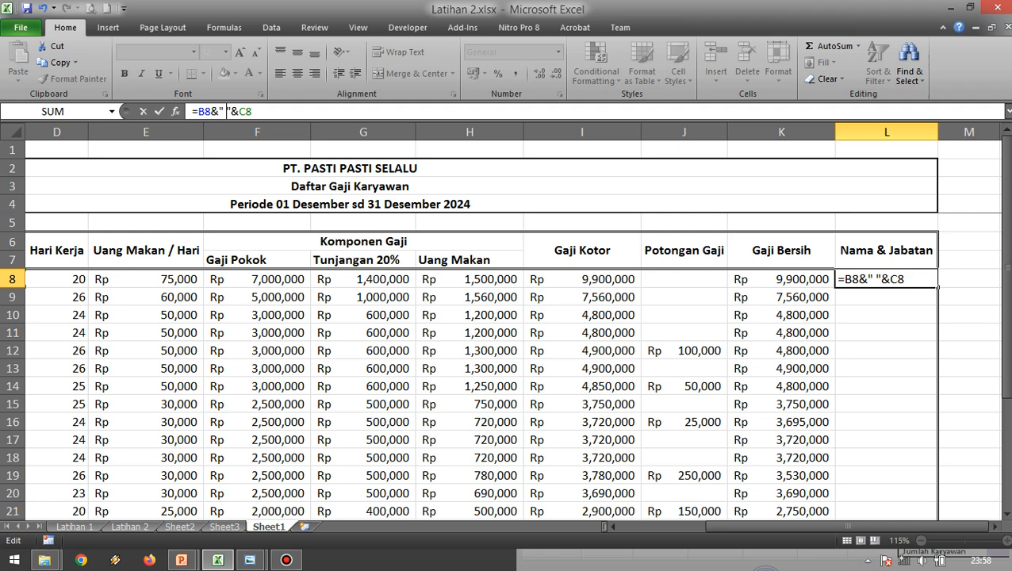
Complete L8's formula as =B8&" "&C8 and fill it down through L27 for all employees.
key("Return")
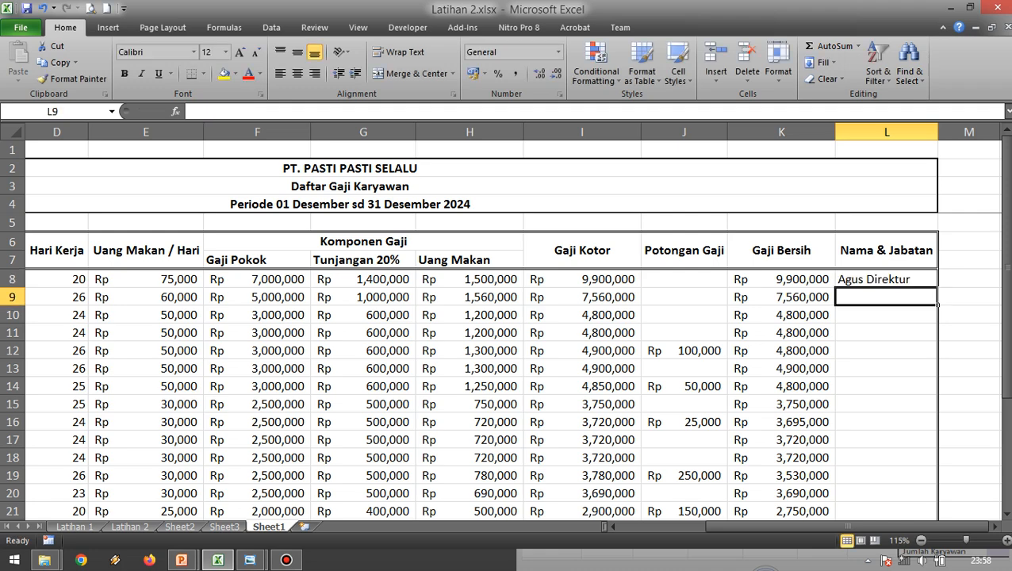
scroll(508, 318, "down", 2, "ctrl")
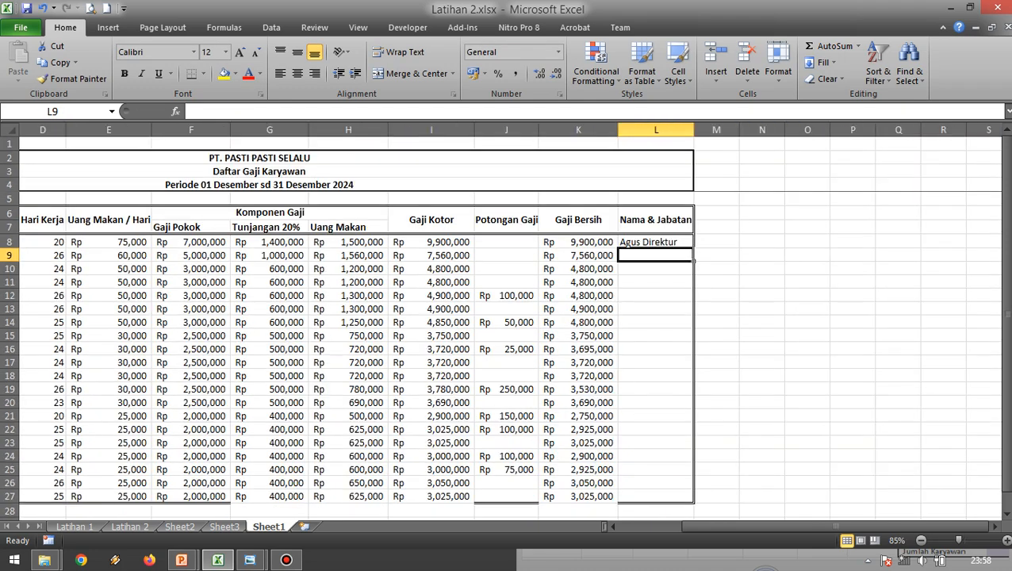
left_click_drag(747, 526, 690, 526)
left_click(850, 283)
left_click(850, 242)
scroll(850, 242, "down", 1)
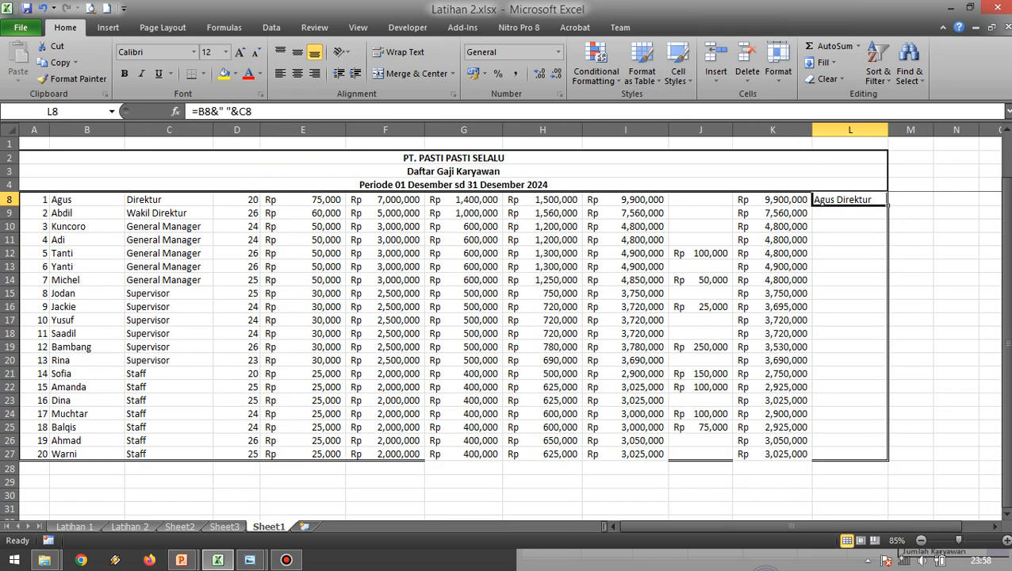
scroll(851, 242, "up", 1)
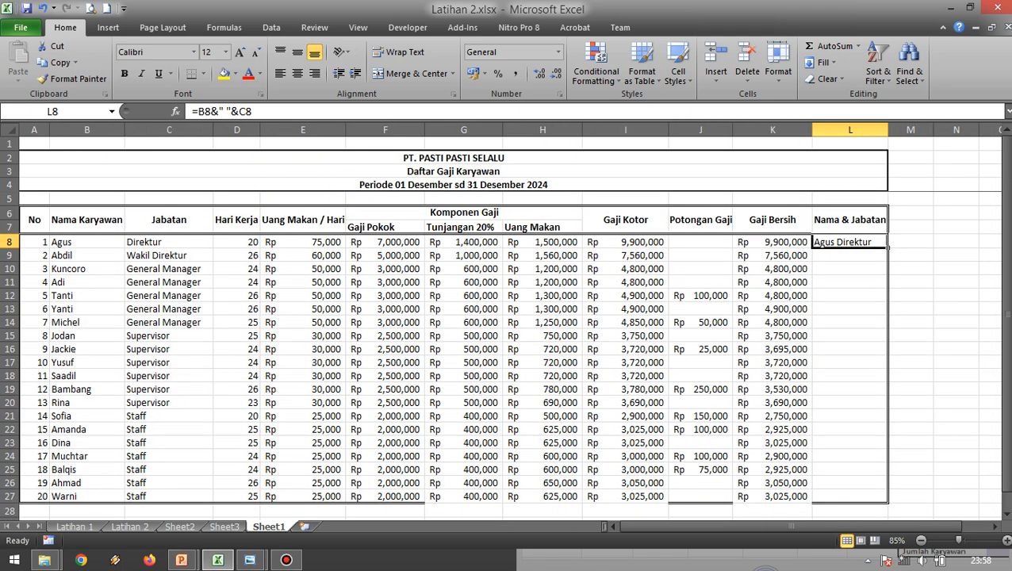
left_click_drag(888, 248, 887, 499)
left_click(888, 256)
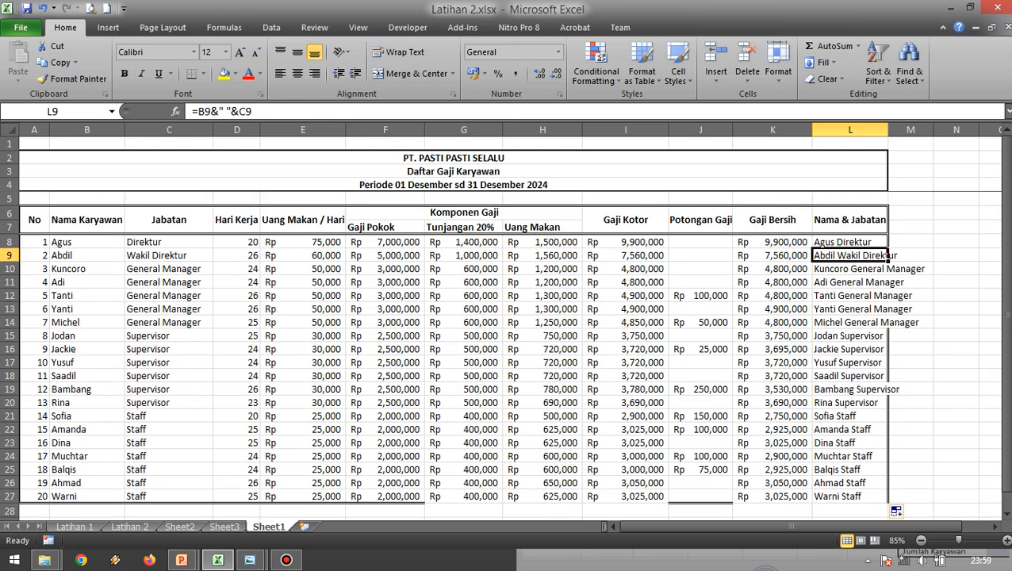
Widen column L so the combined names and positions fit inside the Nama & Jabatan column.
left_click_drag(888, 130, 933, 129)
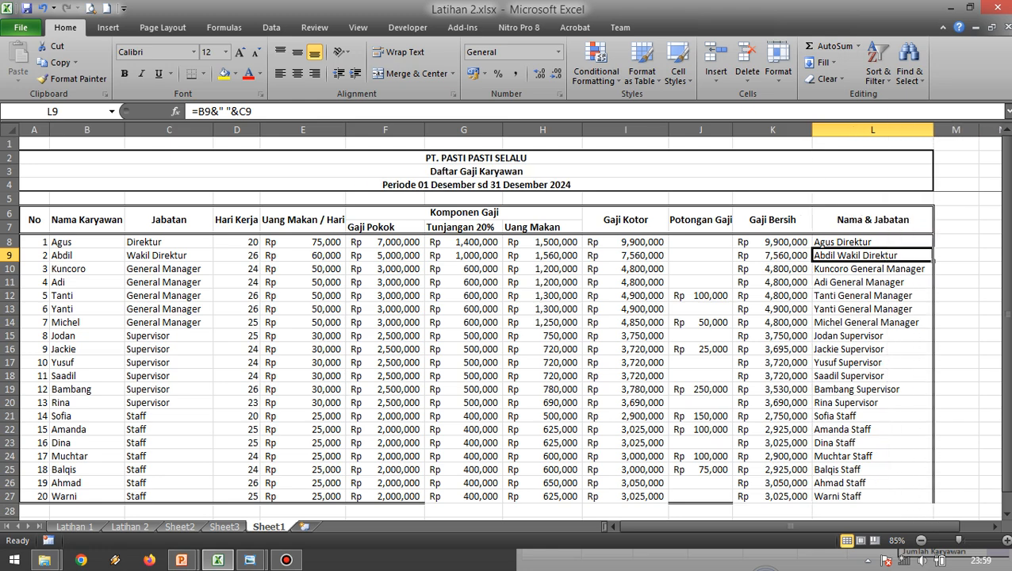
scroll(626, 413, "down", 3)
left_click(626, 413)
scroll(626, 413, "up", 2)
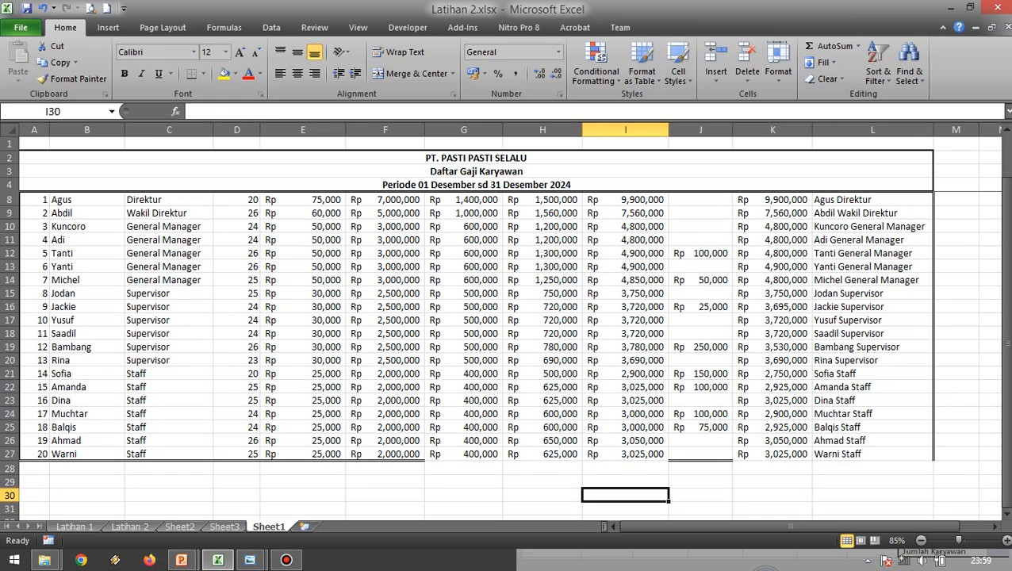
Fill the Tunjangan 20% formula =20%*F8 from G8 down through G27.
left_click(464, 455)
left_click(542, 468)
left_click(543, 441)
scroll(543, 441, "up", 1)
scroll(542, 441, "down", 2)
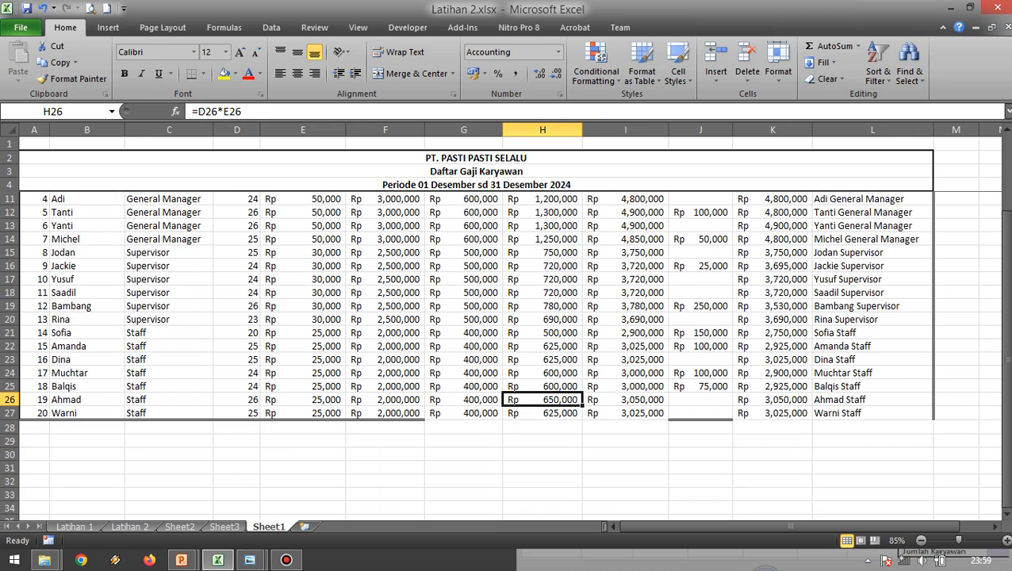
left_click(464, 413)
scroll(464, 413, "up", 2)
left_click(464, 242)
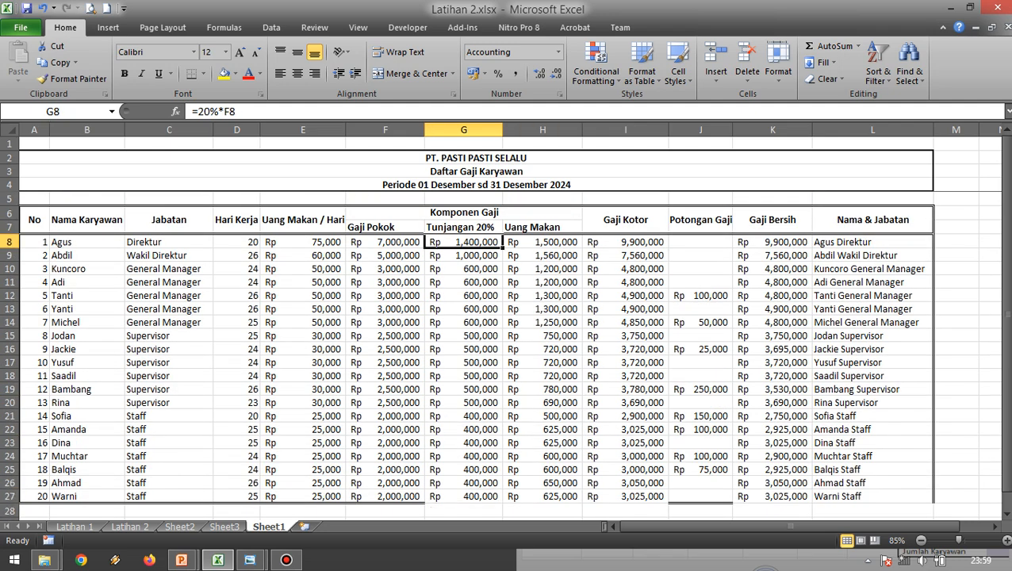
left_click_drag(502, 248, 501, 501)
left_click(543, 415)
scroll(542, 416, "down", 1)
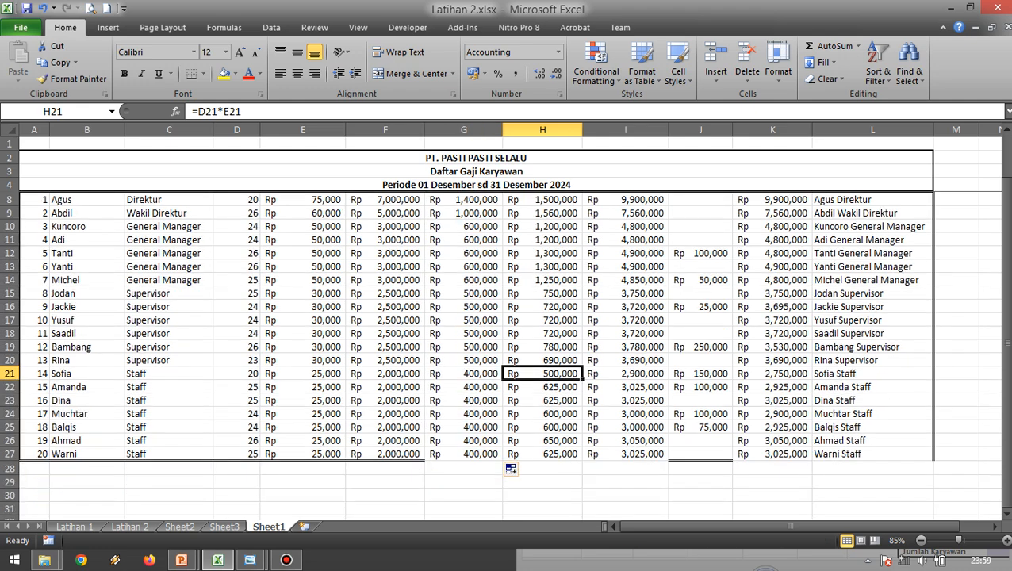
left_click(625, 467)
left_click(700, 453)
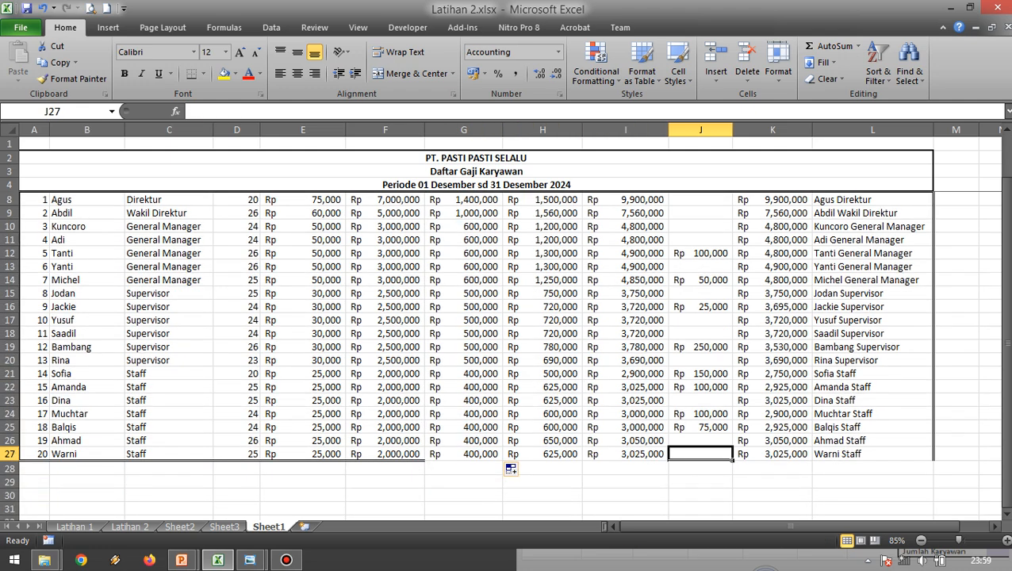
scroll(508, 349, "up", 1)
scroll(507, 349, "down", 1, "ctrl")
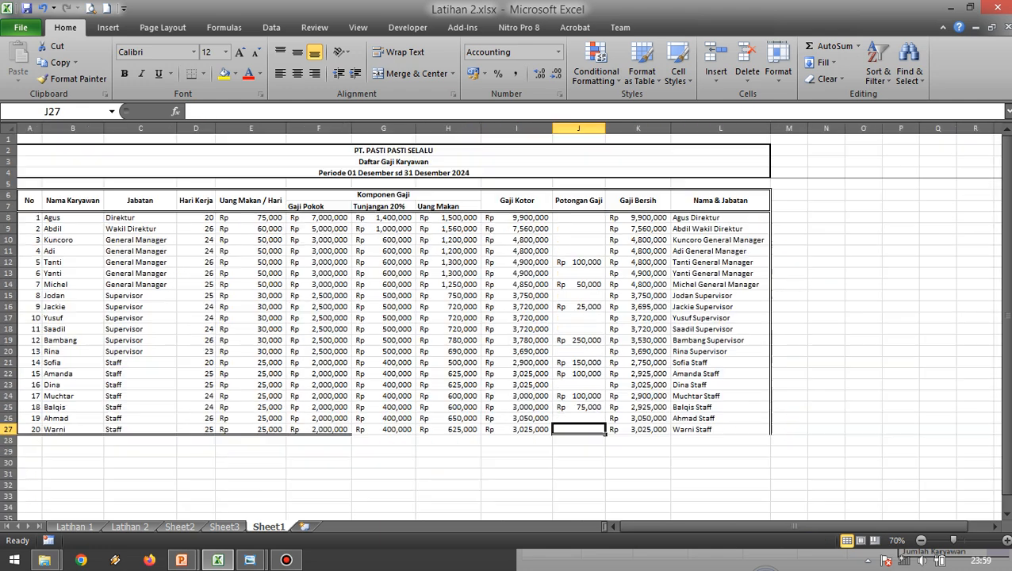
left_click(29, 201)
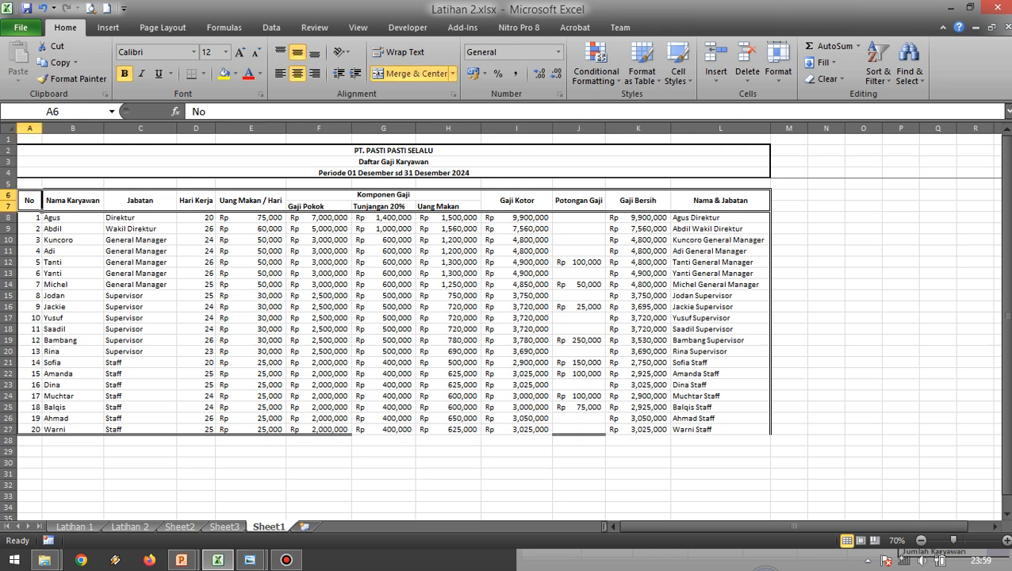
left_click_drag(42, 201, 250, 201)
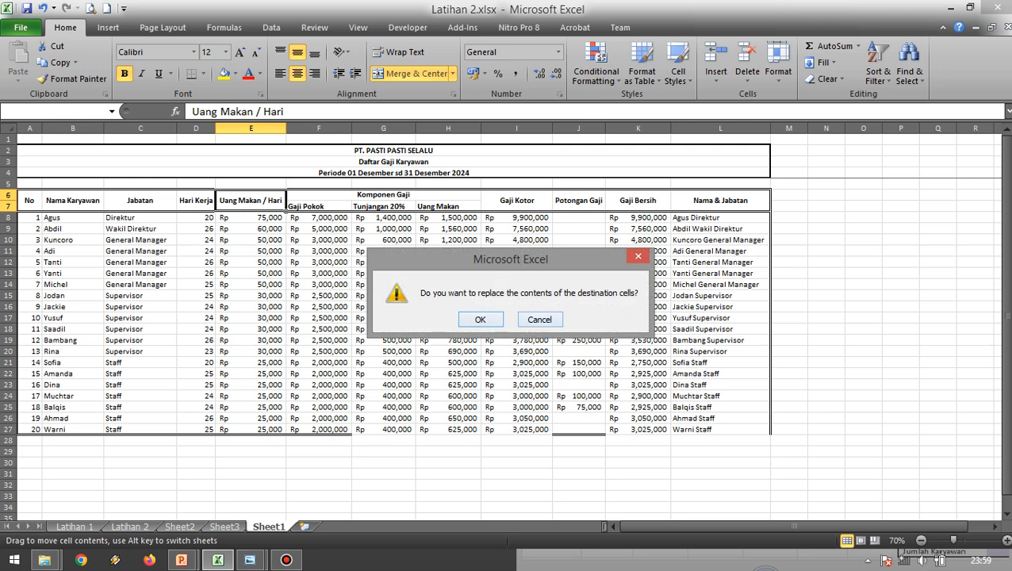
left_click(540, 320)
left_click(319, 240)
left_click(250, 251)
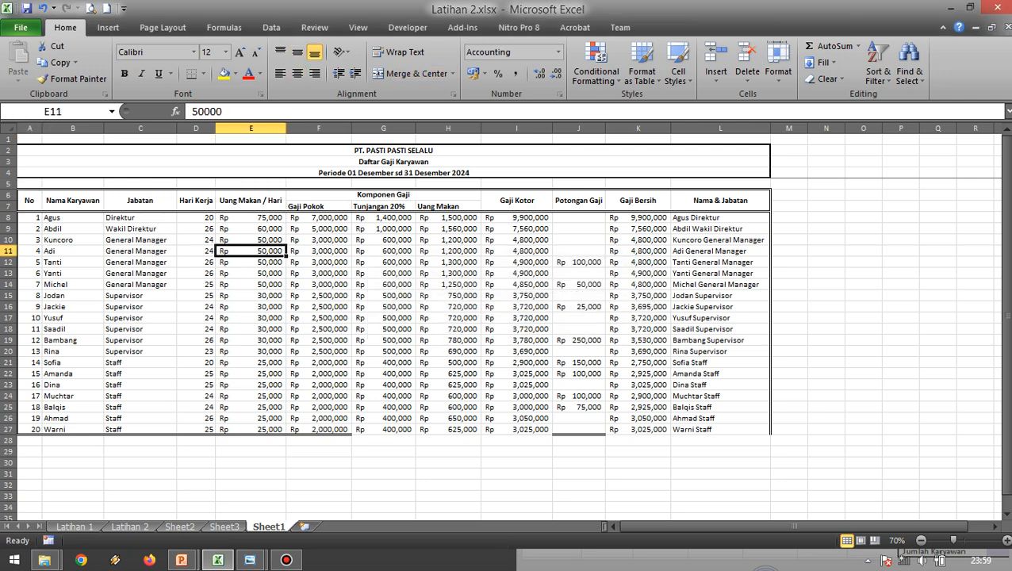
Apply a double-line bottom border to the payroll table in A6:L27 to complete its outline.
left_click(30, 201)
left_click(140, 217)
left_click(29, 200)
left_click_drag(29, 201, 720, 429)
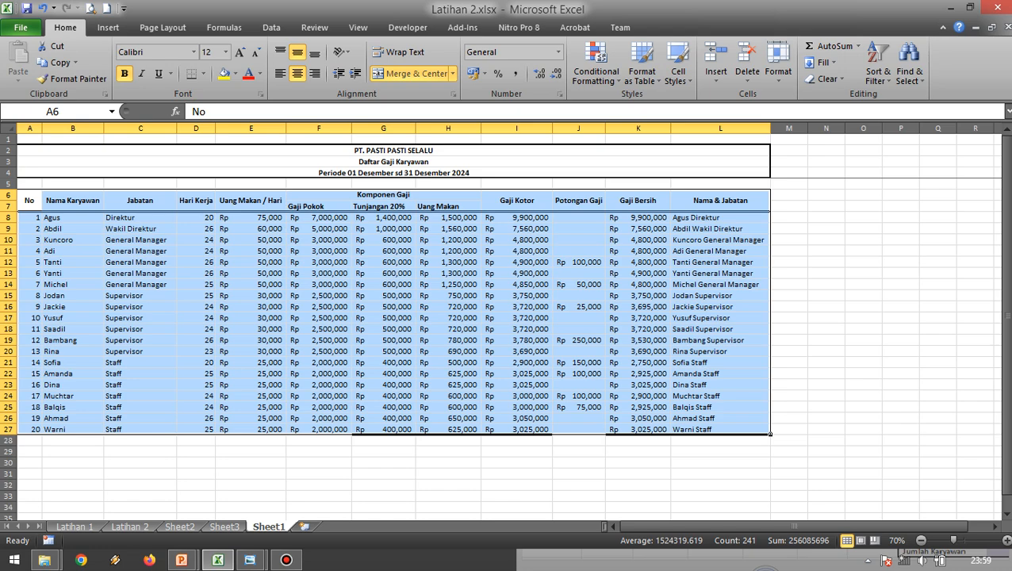
left_click(778, 72)
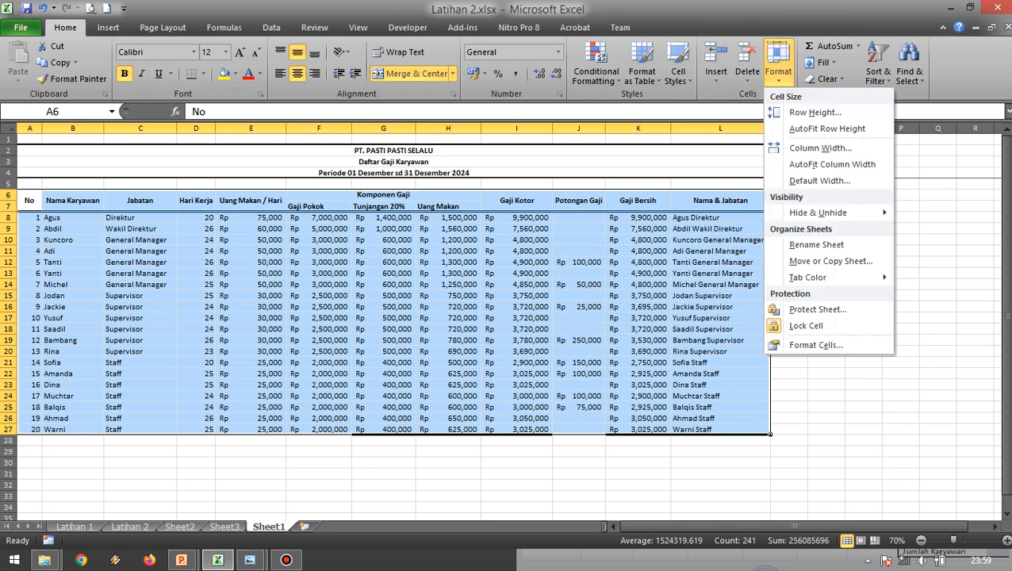
left_click(825, 344)
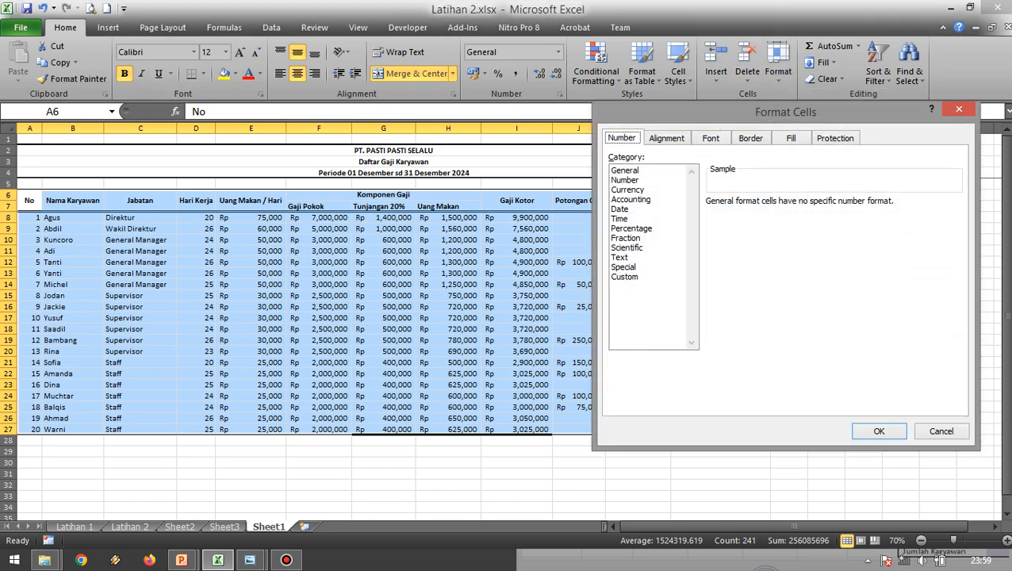
left_click(667, 138)
left_click(751, 138)
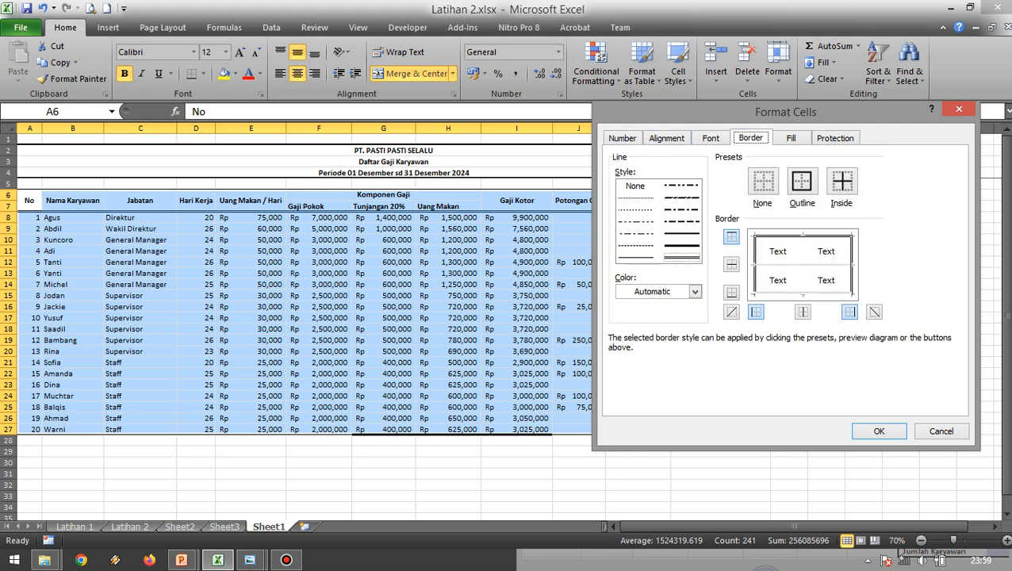
left_click(732, 293)
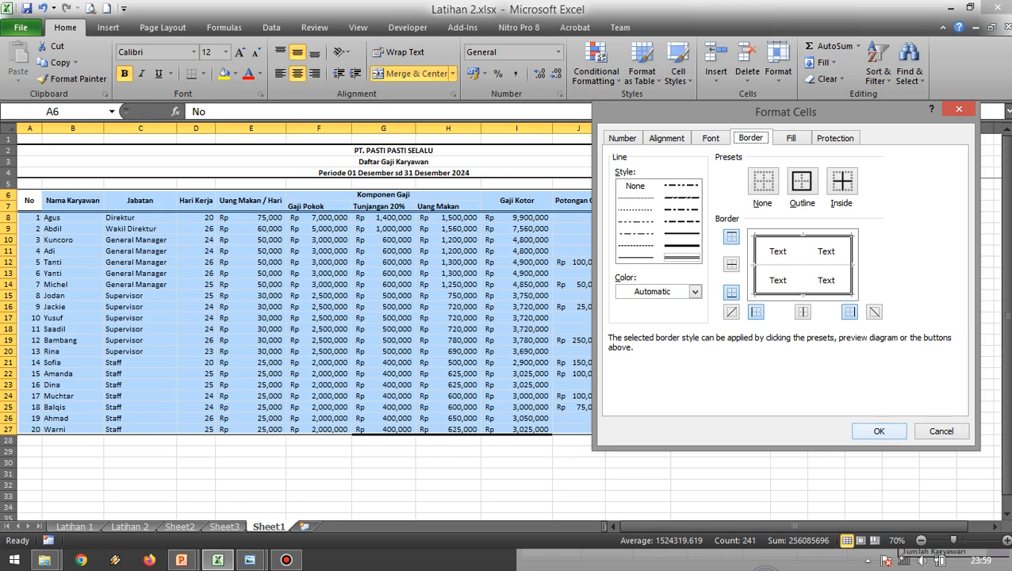
left_click(879, 431)
left_click(579, 451)
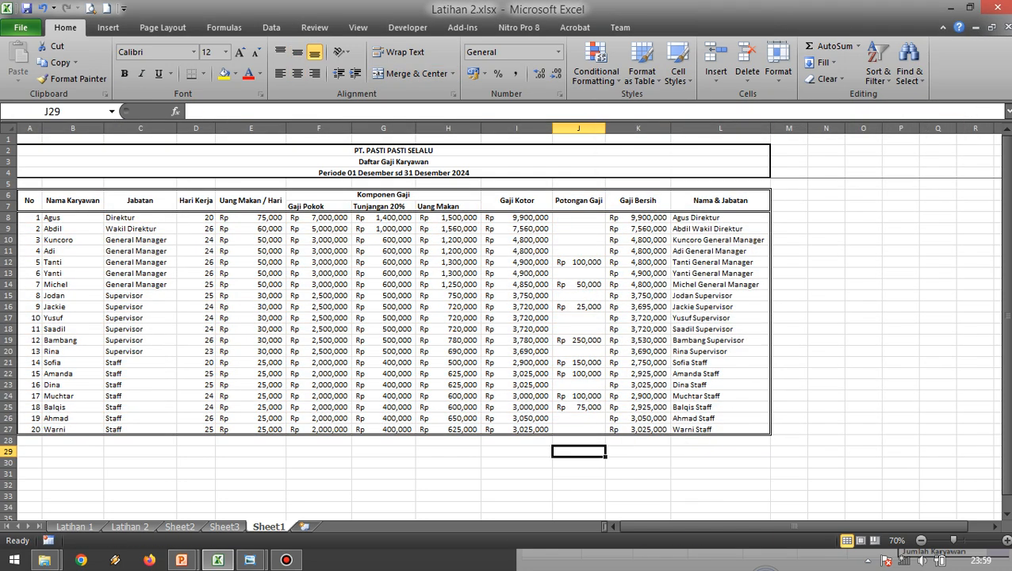
left_click(448, 451)
scroll(448, 452, "down", 1)
scroll(448, 451, "up", 1)
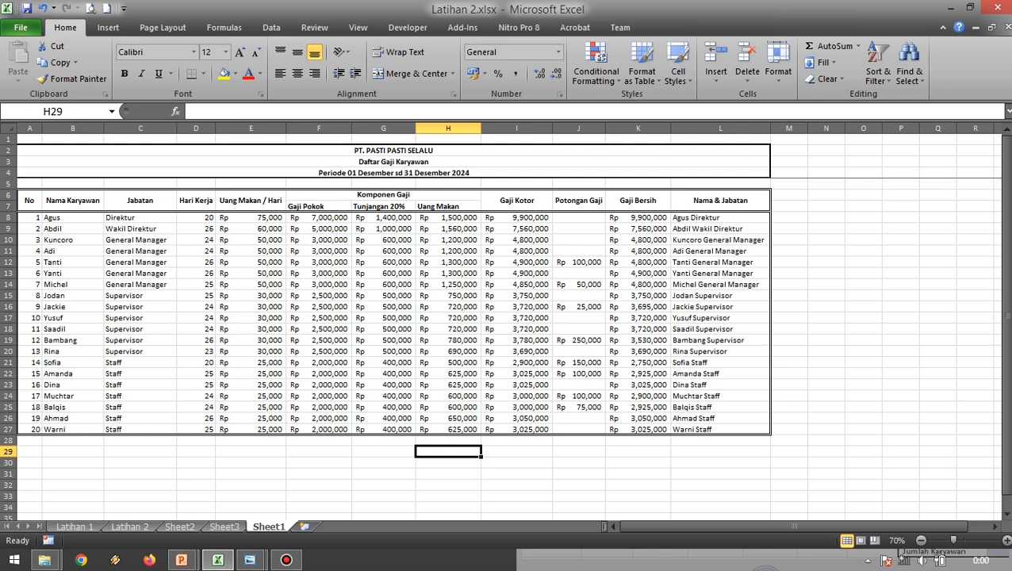
Examine the No, Nama Karyawan and Jabatan header cells and the entries beneath them.
left_click(29, 201)
left_click(72, 200)
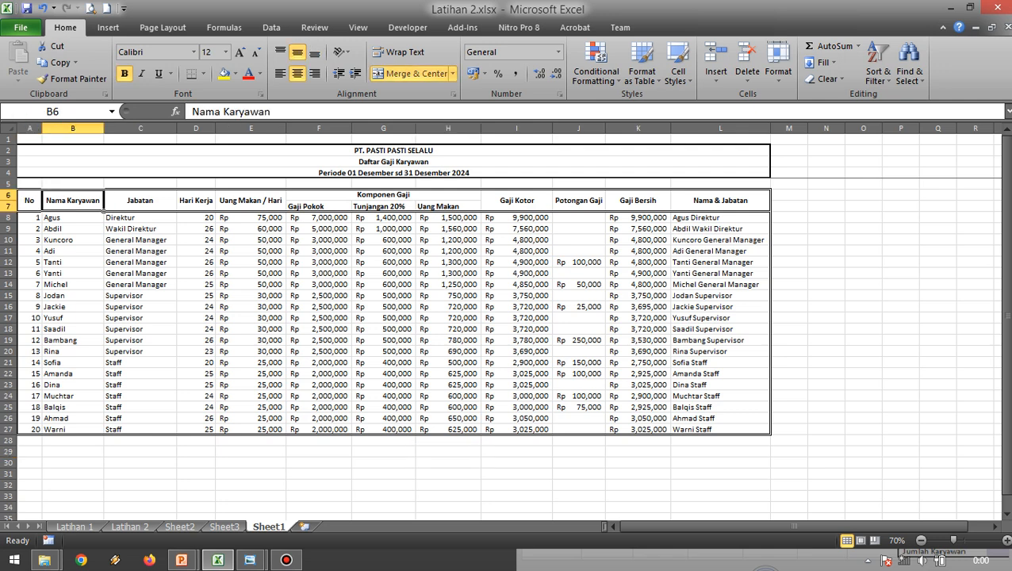
left_click(141, 201)
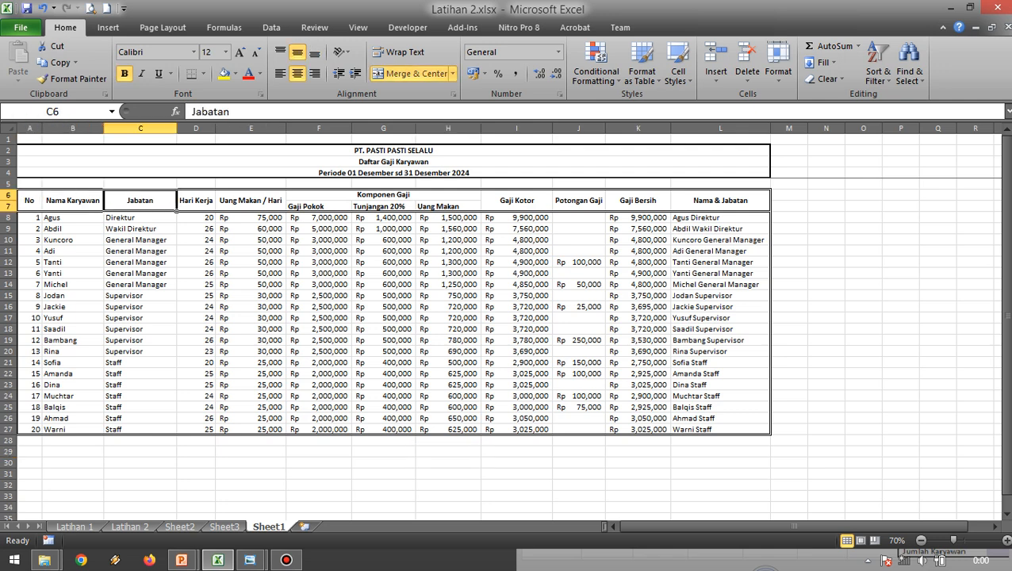
left_click(516, 228)
left_click(29, 201)
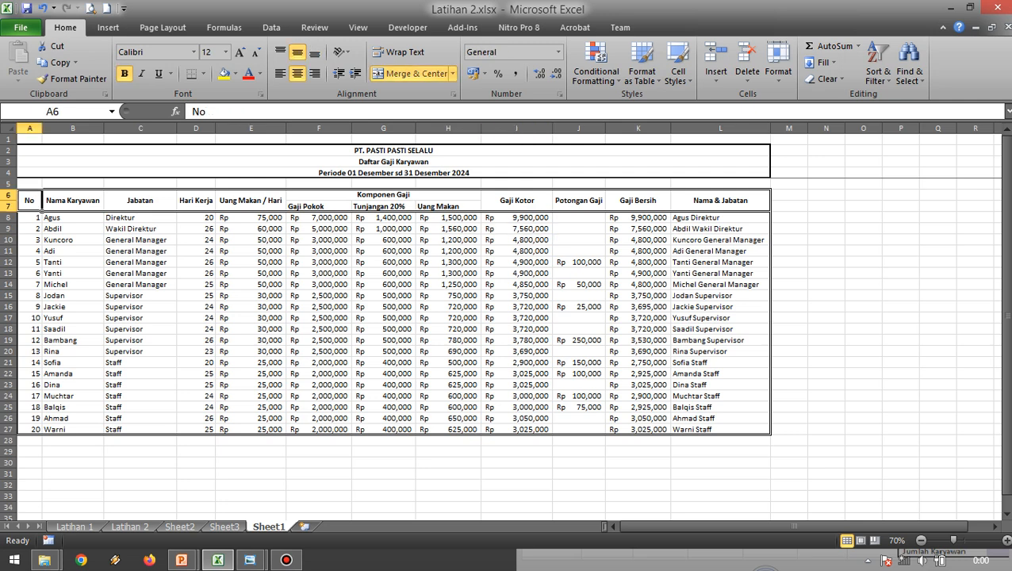
left_click(72, 201)
left_click(141, 200)
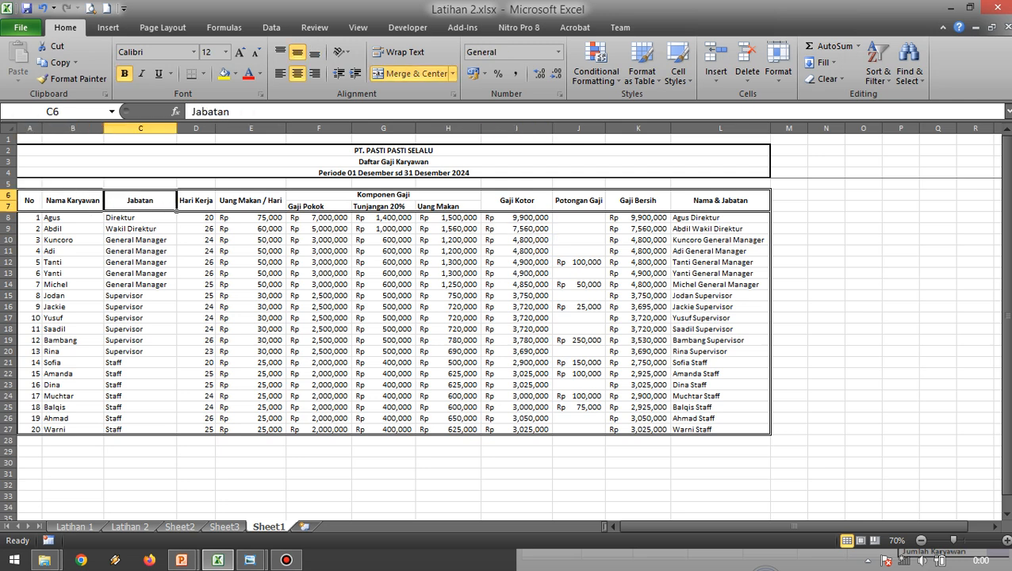
left_click(141, 273)
left_click(72, 201)
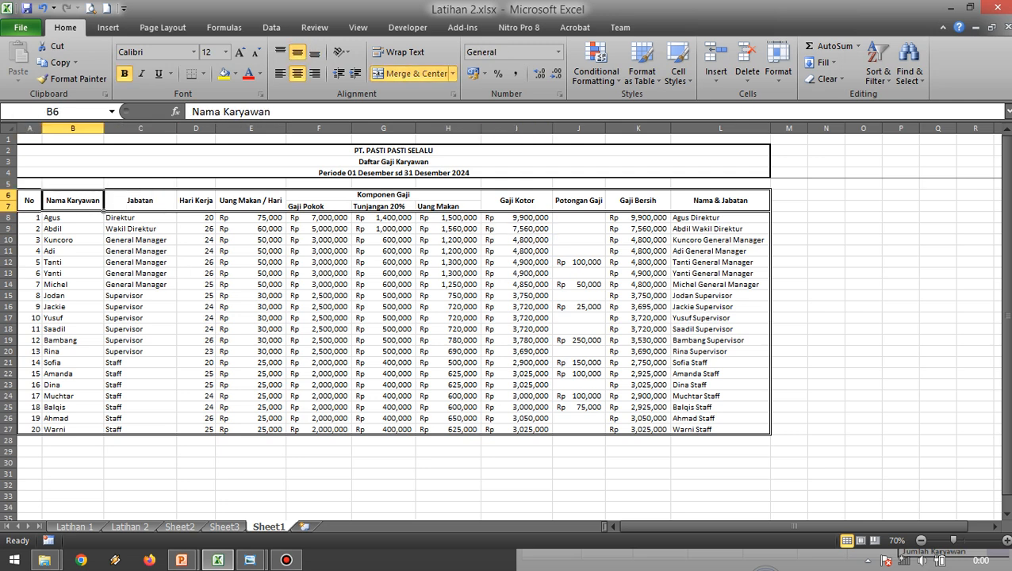
left_click(72, 262)
left_click(72, 201)
left_click(141, 284)
left_click(72, 201)
left_click(72, 273)
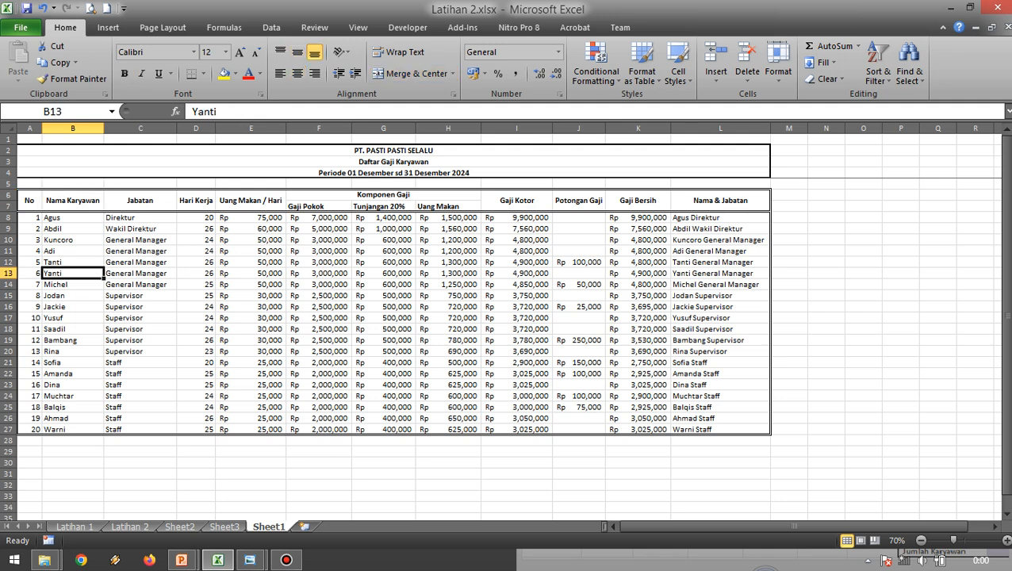
Rotate the text of the Nama Karyawan header in B6 so it reads vertically upward.
left_click(72, 201)
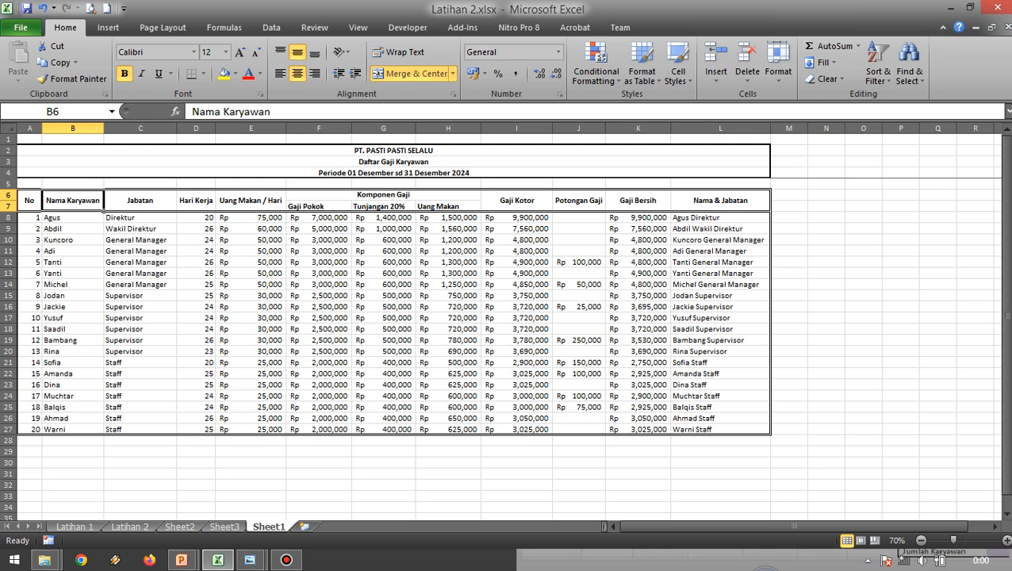
left_click(778, 71)
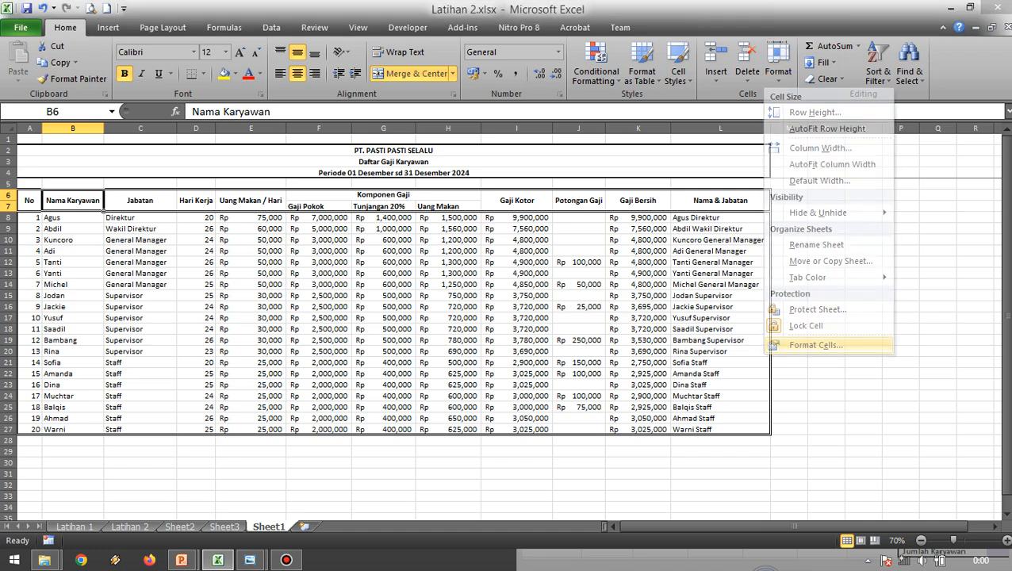
left_click(816, 345)
left_click(666, 138)
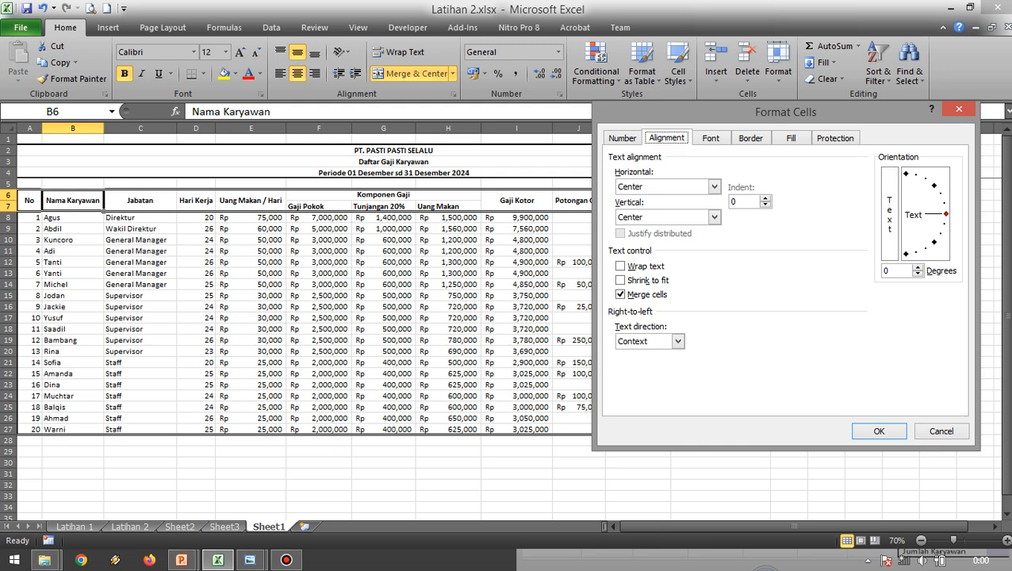
left_click(917, 268)
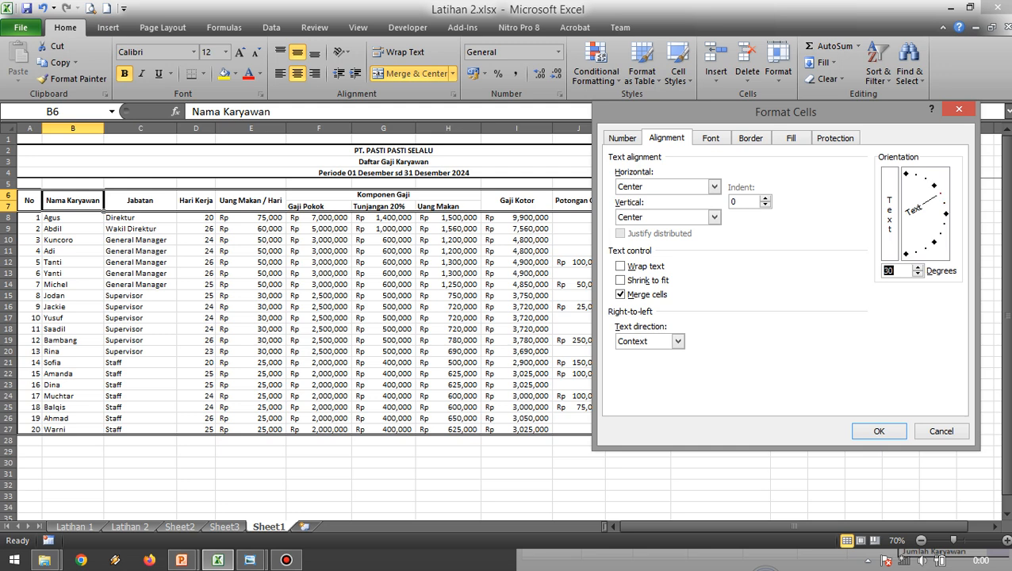
left_click(935, 185)
left_click_drag(934, 186, 926, 184)
left_click_drag(926, 184, 906, 173)
left_click(879, 431)
left_click(140, 273)
left_click(73, 201)
left_click(141, 239)
Try wrapping the rotated Nama Karyawan header text in B6, and undo the wrapping.
left_click(73, 201)
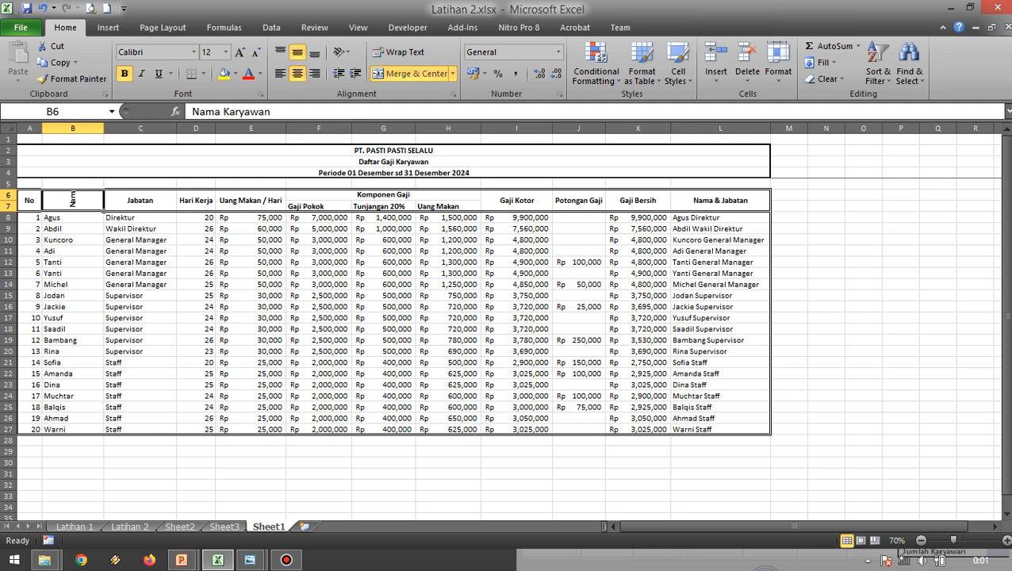
left_click(400, 52)
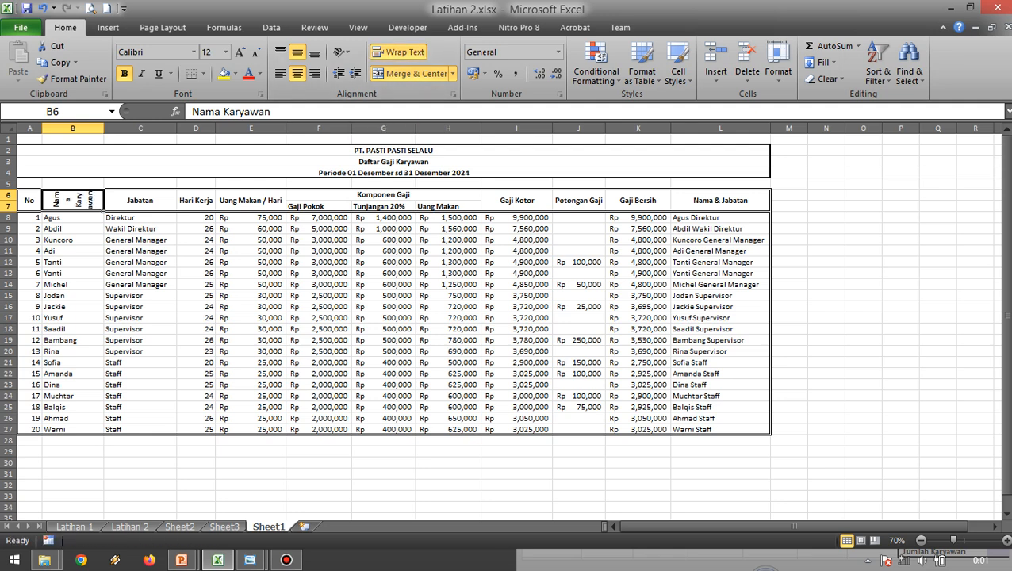
key("ctrl+z")
left_click(250, 240)
left_click(73, 201)
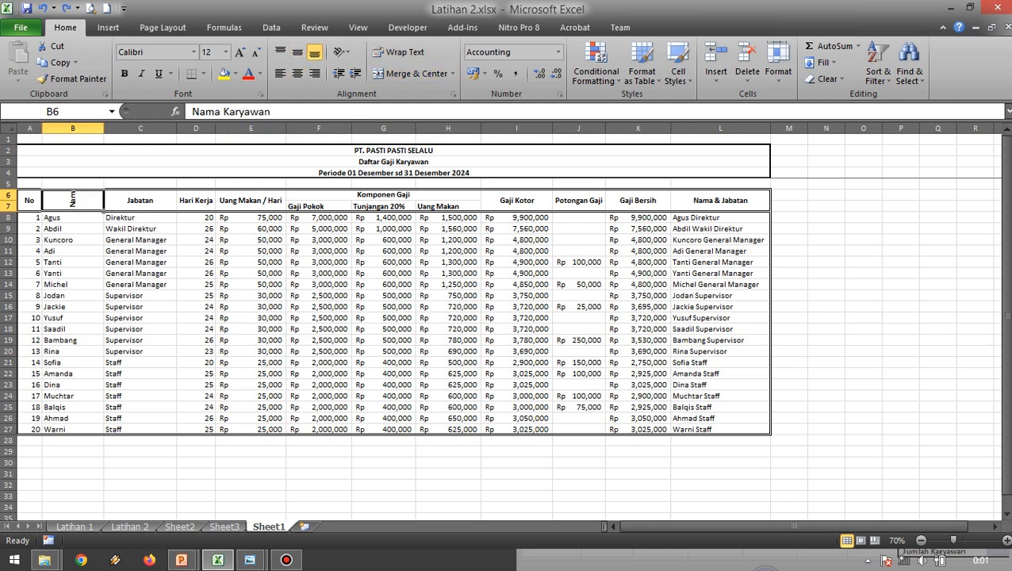
Undo the upward rotation of the Nama Karyawan header text in B6.
key("ctrl+z")
left_click(251, 262)
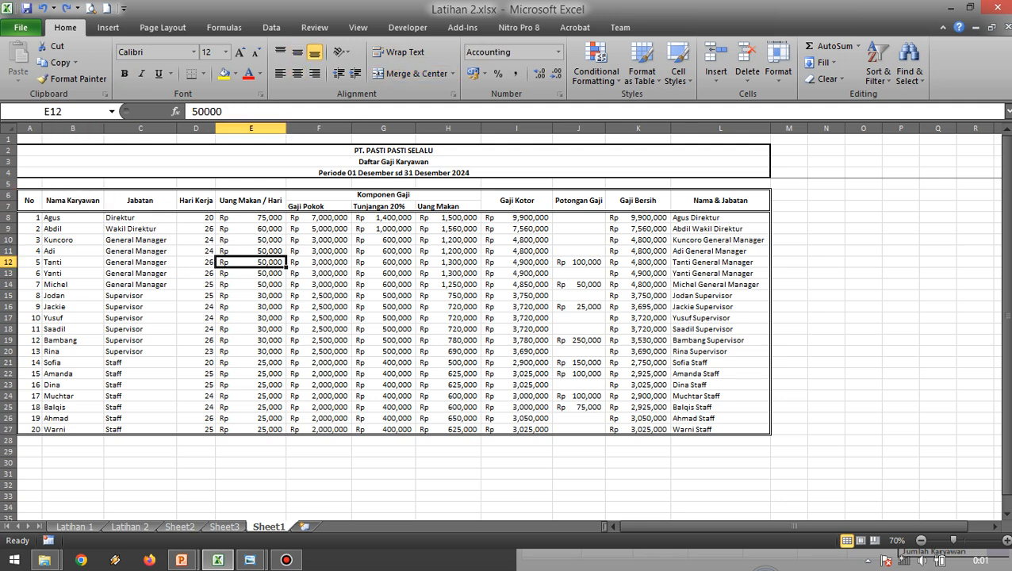
left_click(29, 200)
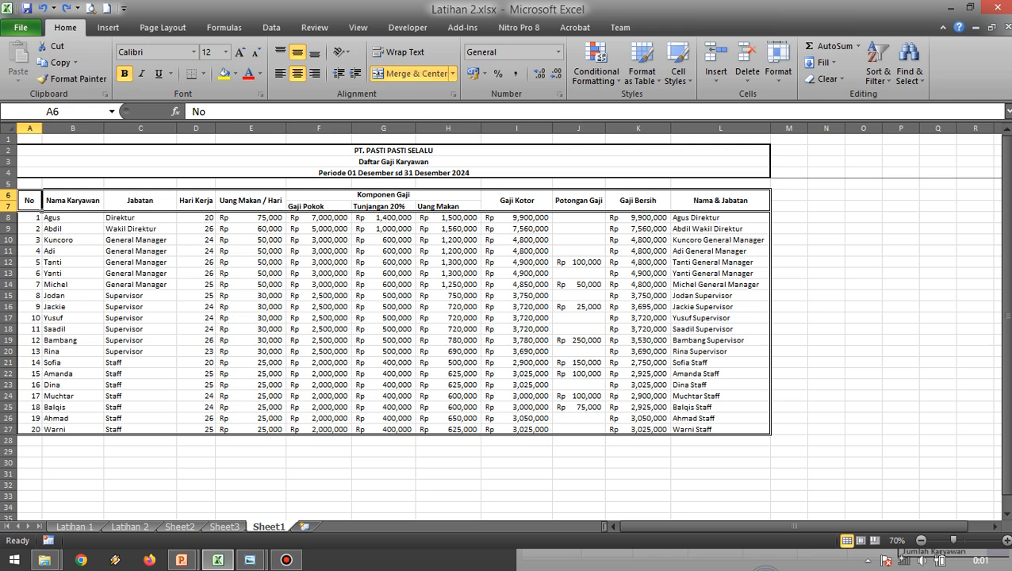
left_click(73, 201)
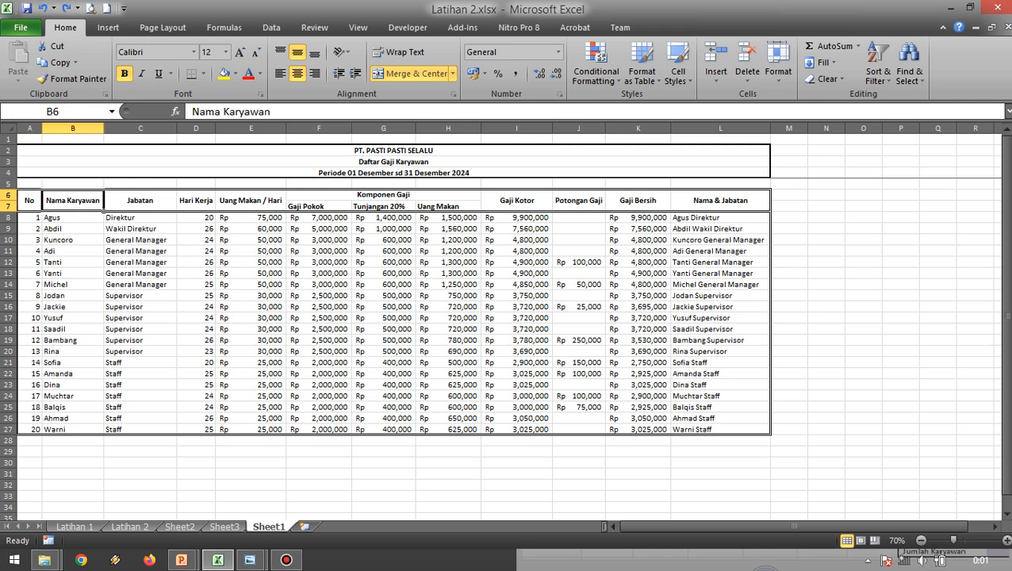
left_click(251, 218)
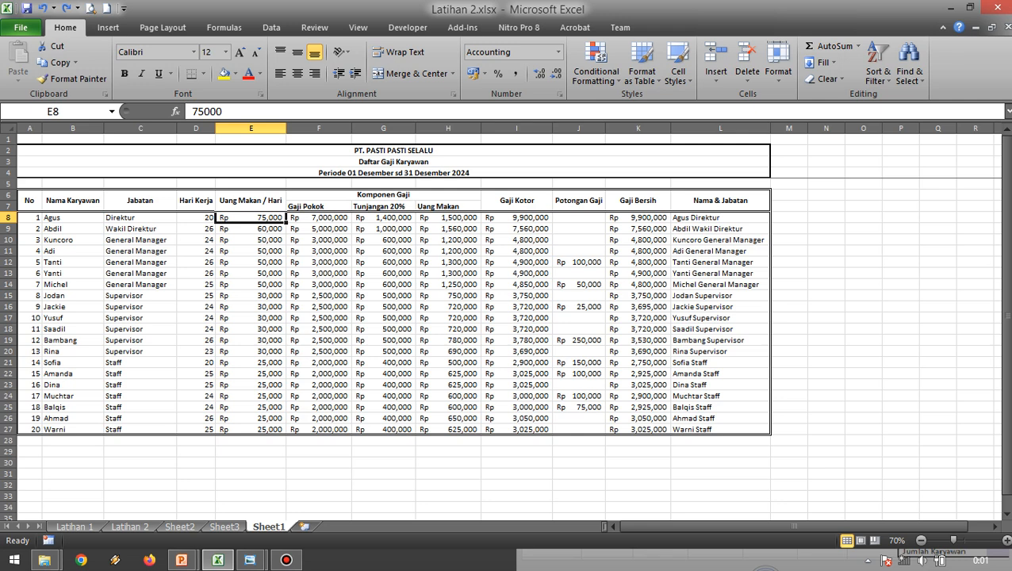
left_click(73, 201)
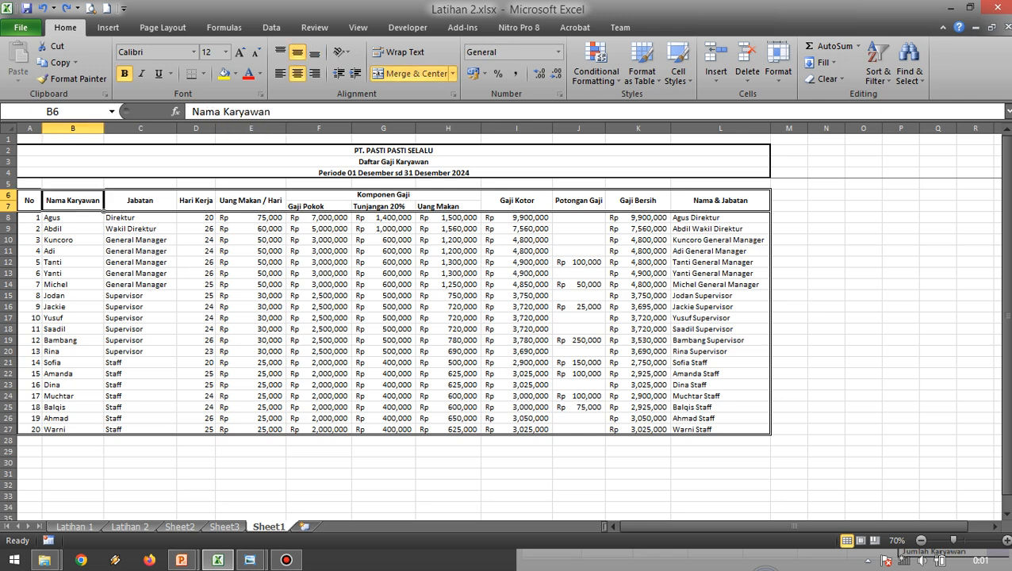
left_click(139, 229)
left_click(30, 201)
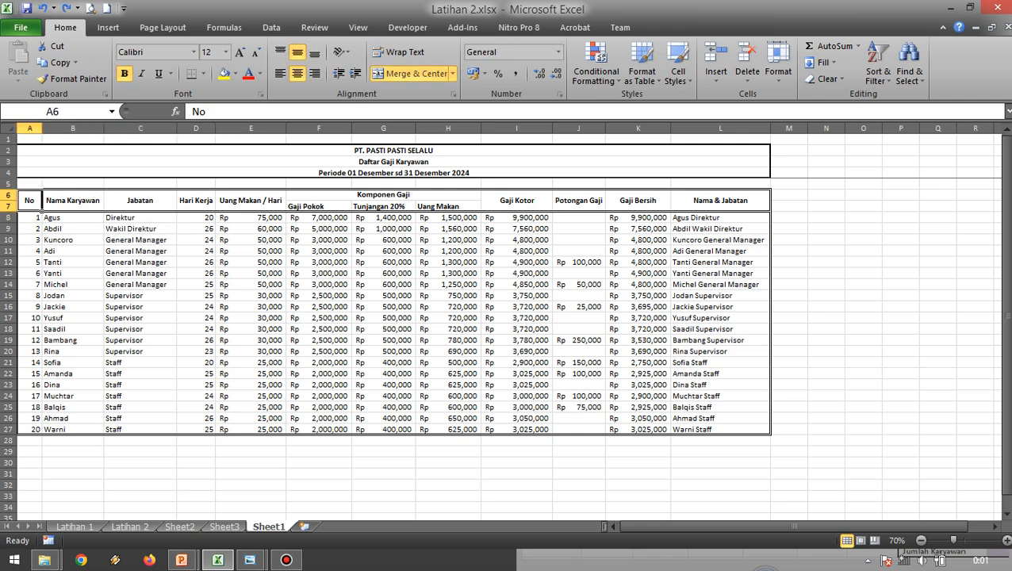
left_click(73, 201)
Set the text orientation of the No header in A6 to 45 degrees.
left_click(30, 201)
left_click(778, 71)
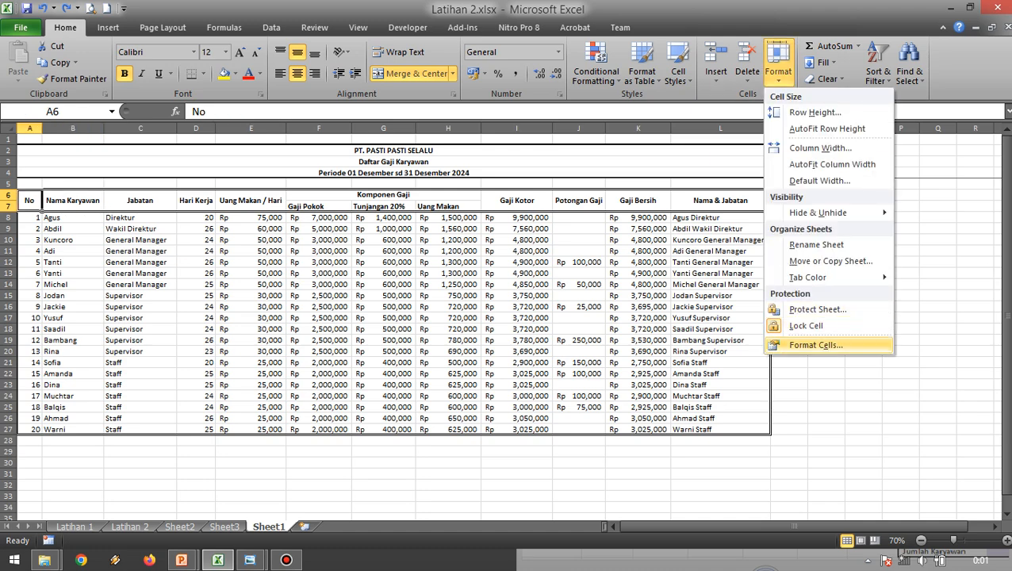
left_click(817, 344)
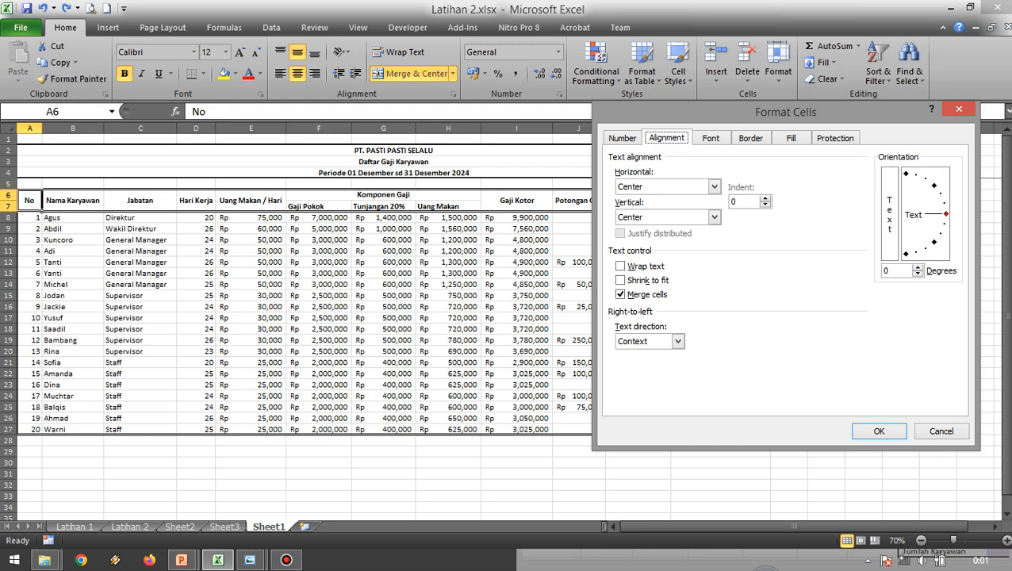
left_click(896, 270)
key("Up")
key("Up")
key("Up")
key("Up")
key("Up")
key("Up")
key("Up")
key("Up")
key("Up")
key("Up")
key("Up")
key("Up")
key("Up")
key("Up")
key("Up")
key("Up")
key("Up")
key("Up")
key("Up")
key("Up")
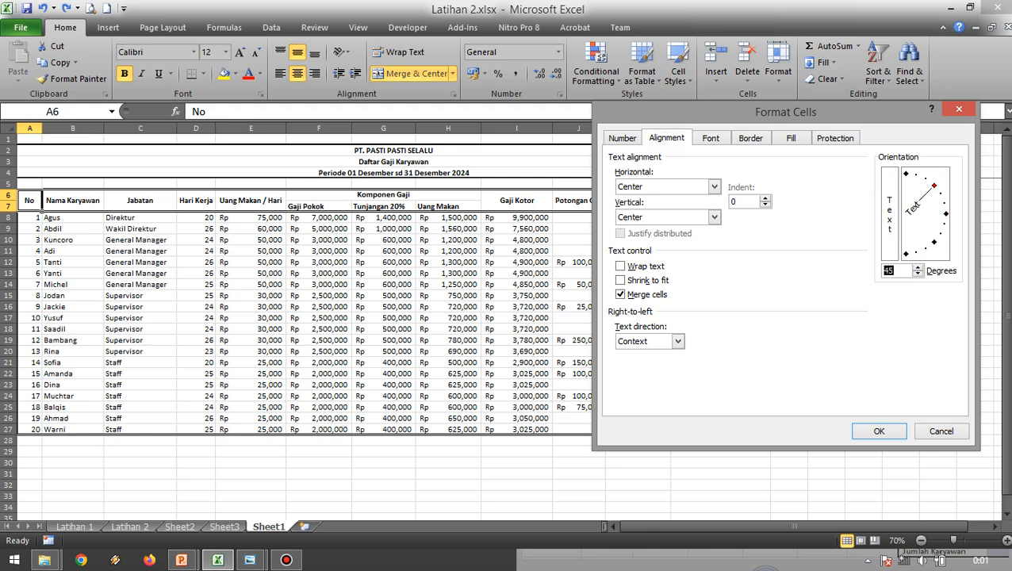
left_click(879, 430)
left_click(319, 284)
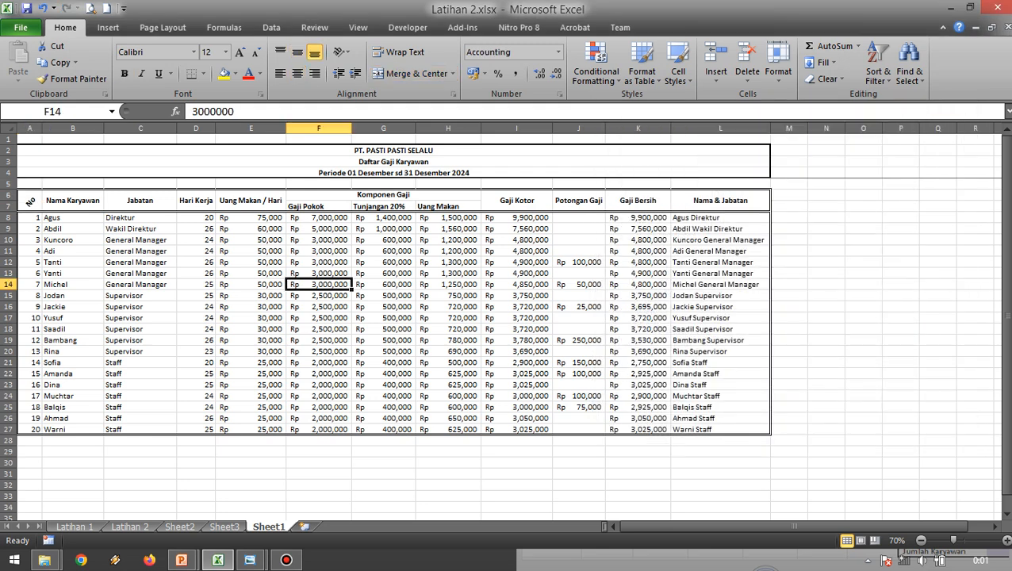
Review the angled No header in A6 alongside the remaining header cells in B6:L7.
left_click(30, 203)
left_click(72, 239)
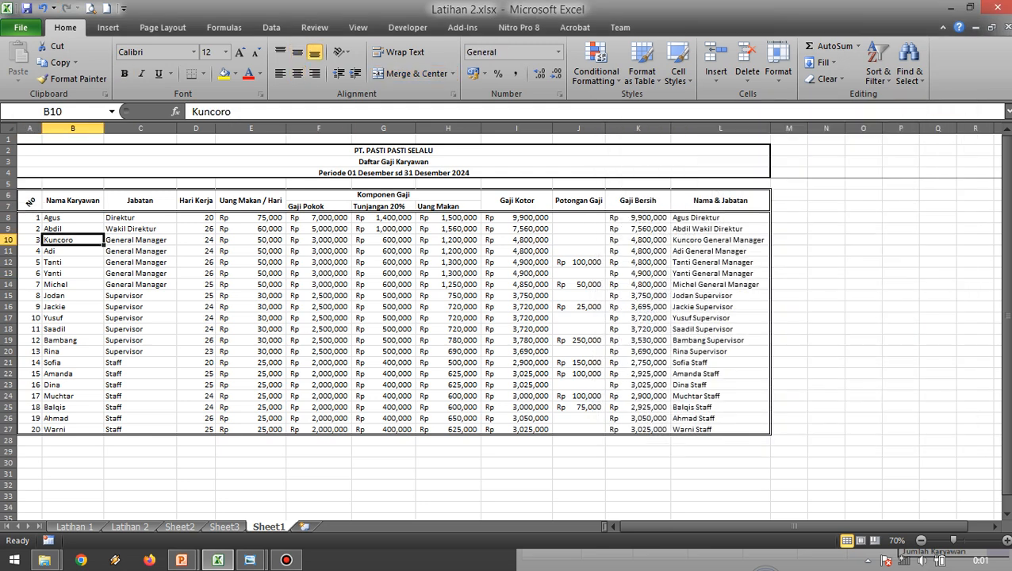
left_click(30, 204)
left_click_drag(72, 204, 770, 211)
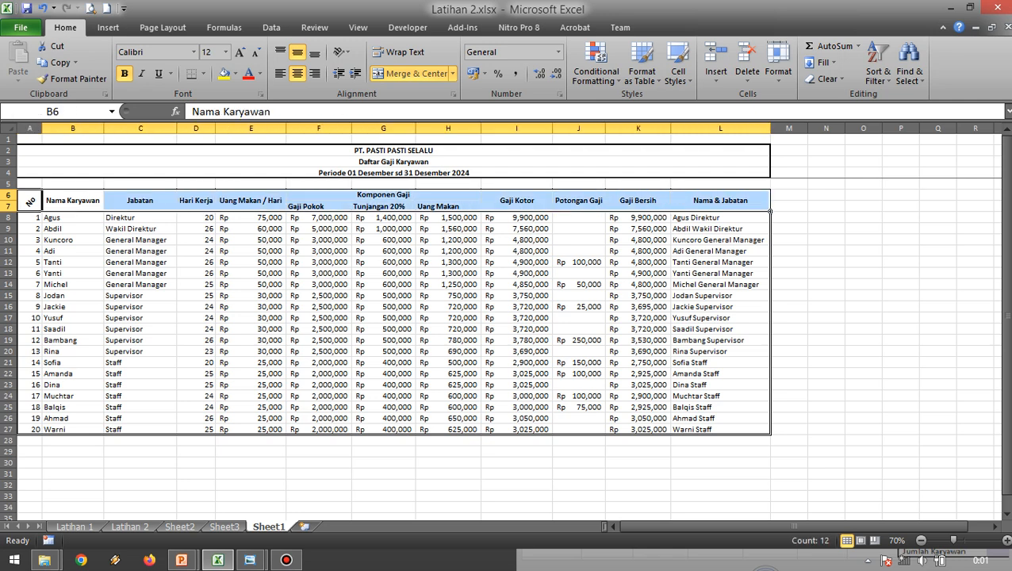
left_click(608, 272)
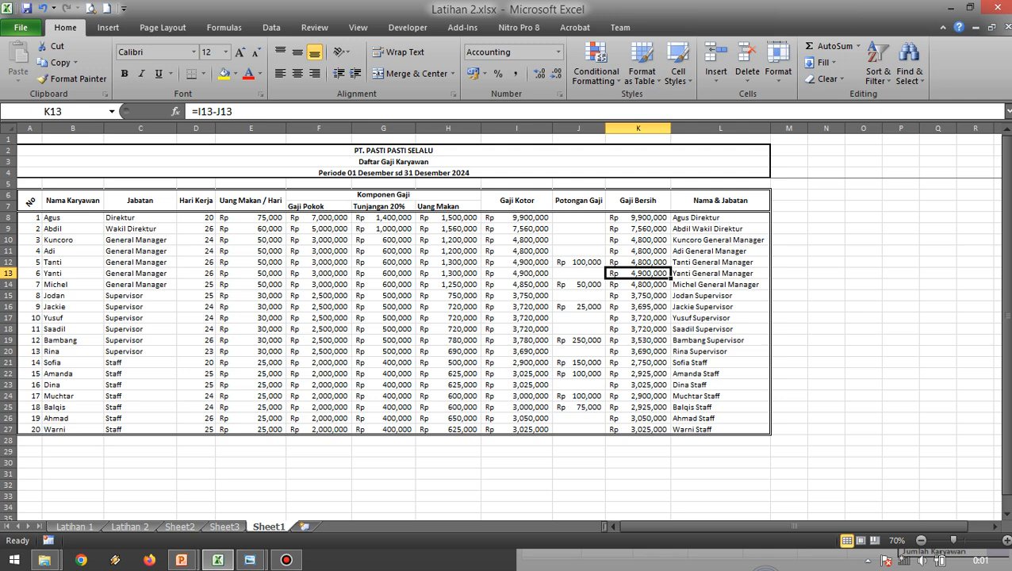
left_click(140, 251)
left_click(72, 201)
left_click(141, 240)
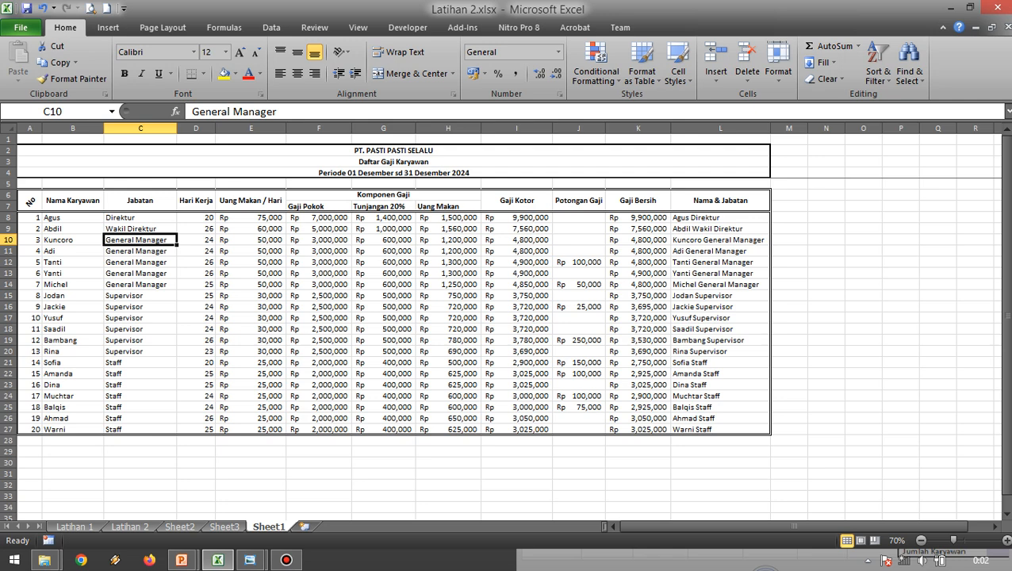
left_click(72, 201)
left_click(384, 251)
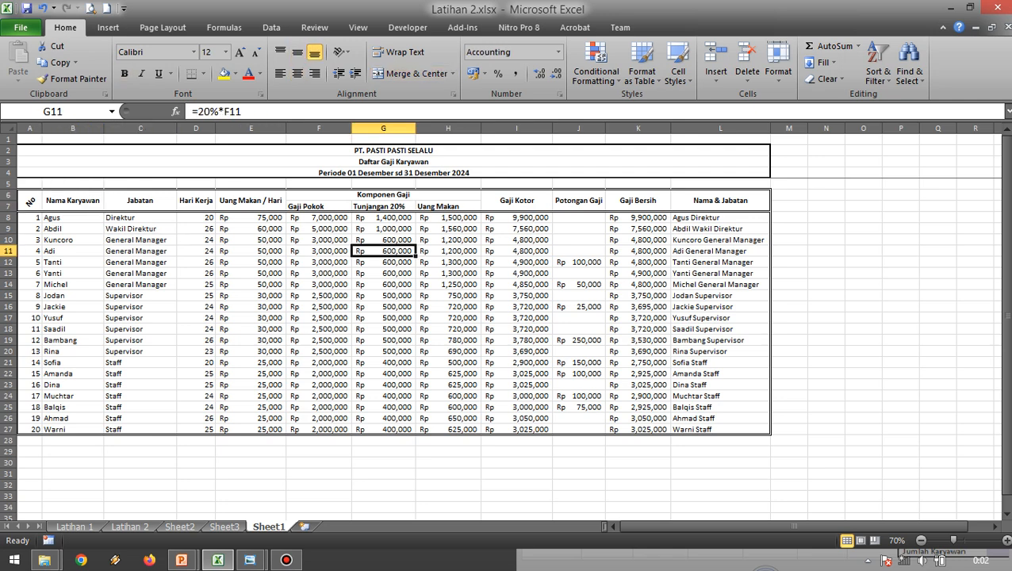
left_click(579, 285)
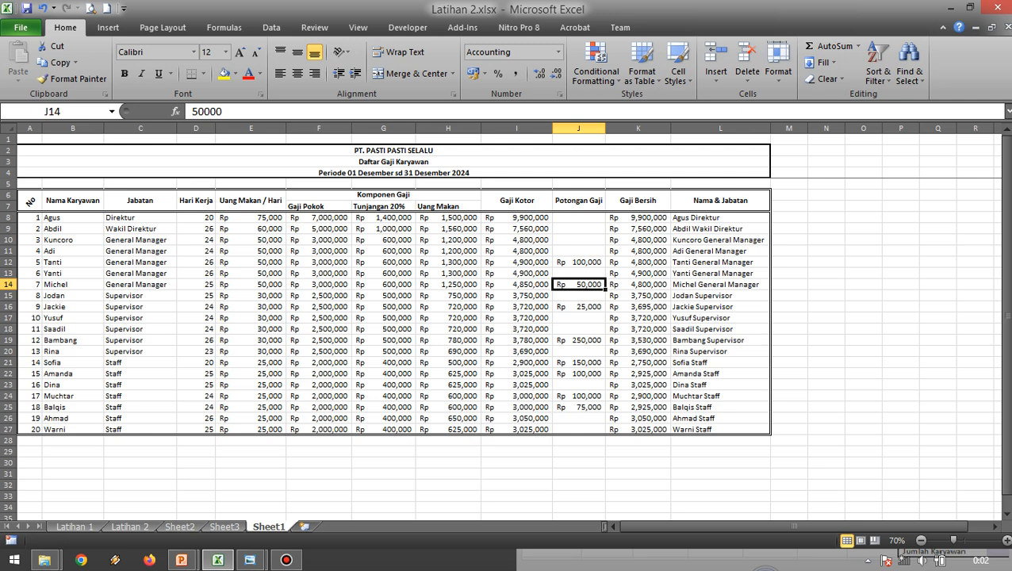
left_click(827, 330)
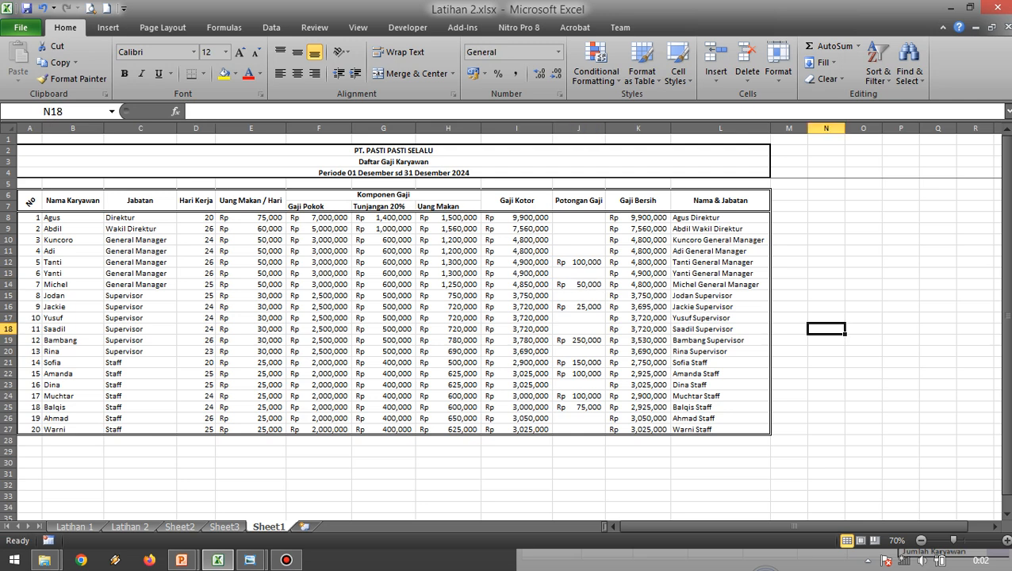
Bring up the Latihan 2.jpg reference in Windows Photo Viewer and compare its summary block with the worksheet's Gaji Bersih column.
mouse_move(249, 560)
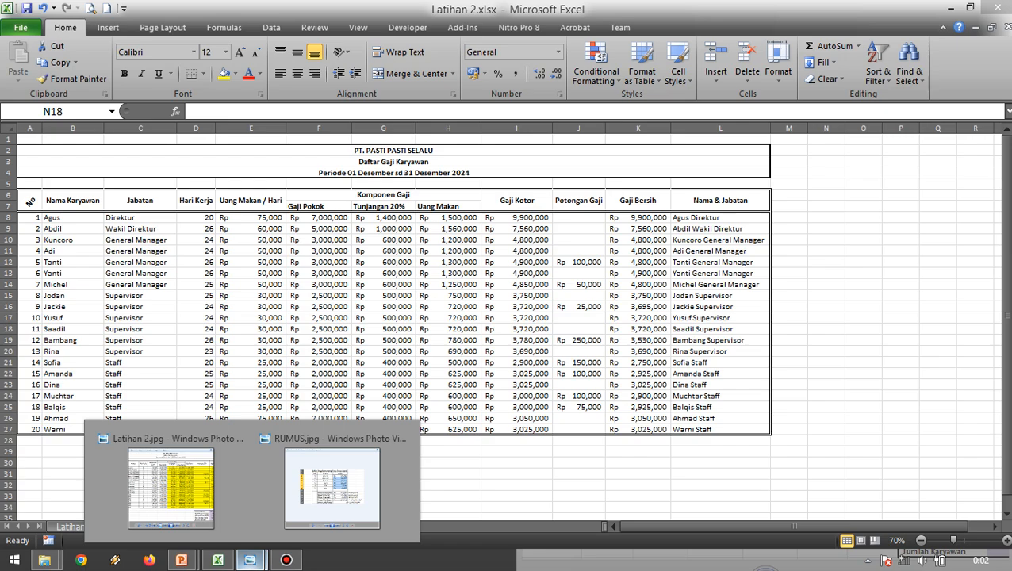
left_click(171, 485)
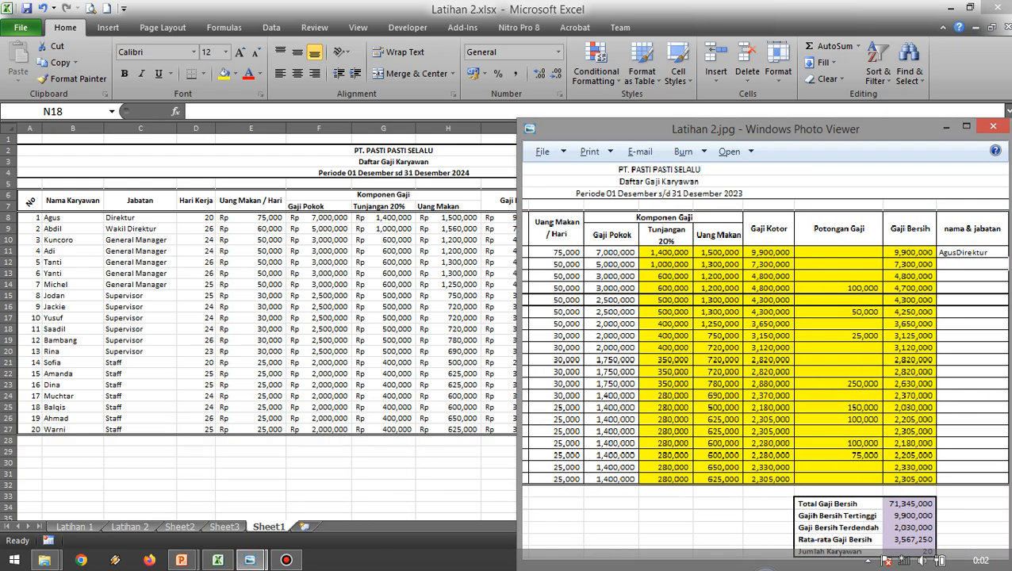
left_click_drag(746, 129, 763, 30)
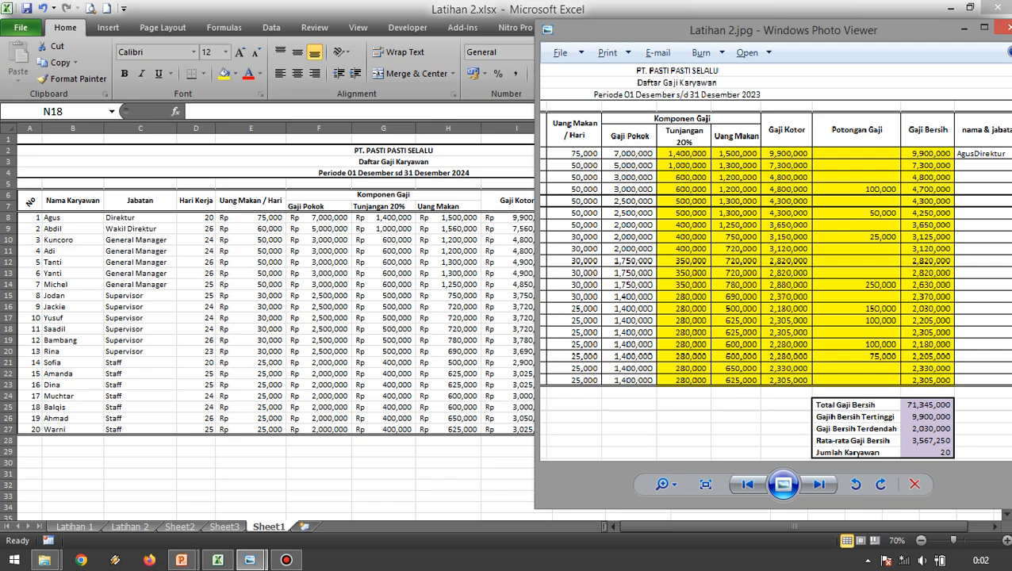
left_click_drag(764, 30, 772, 31)
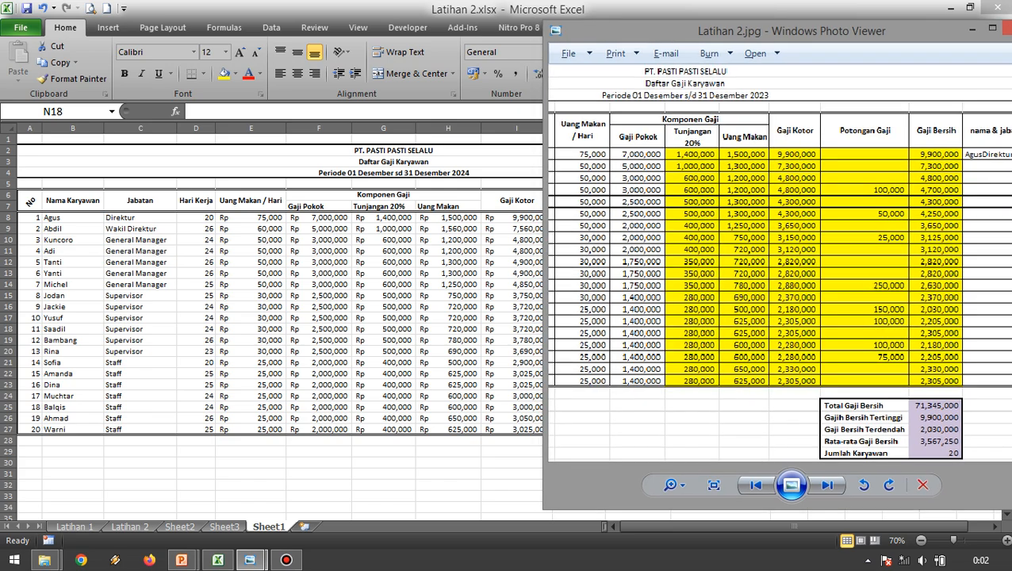
scroll(922, 353, "up", 3)
scroll(922, 353, "down", 5)
scroll(922, 353, "up", 1)
left_click_drag(922, 353, 898, 353)
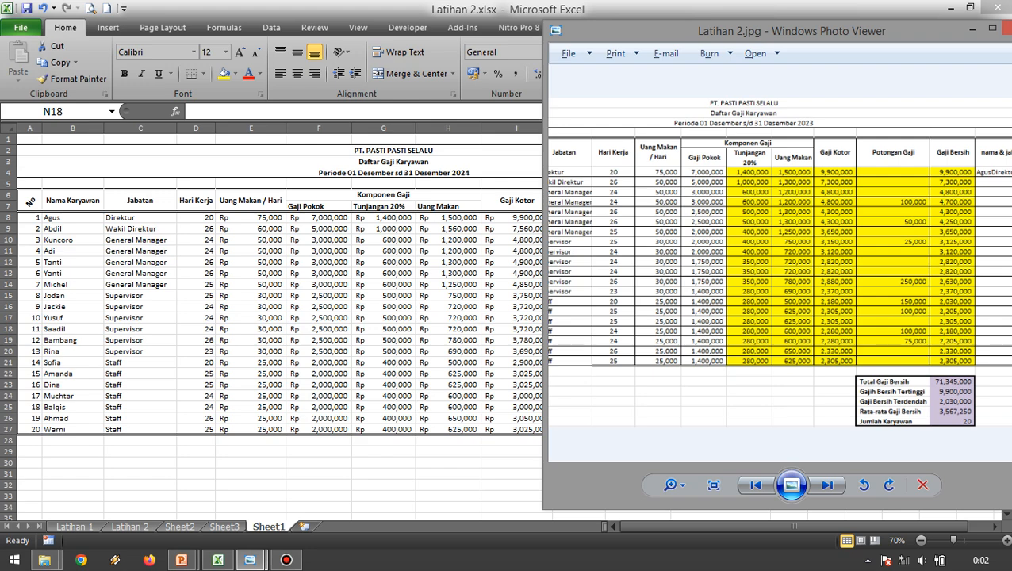
key("alt+Tab")
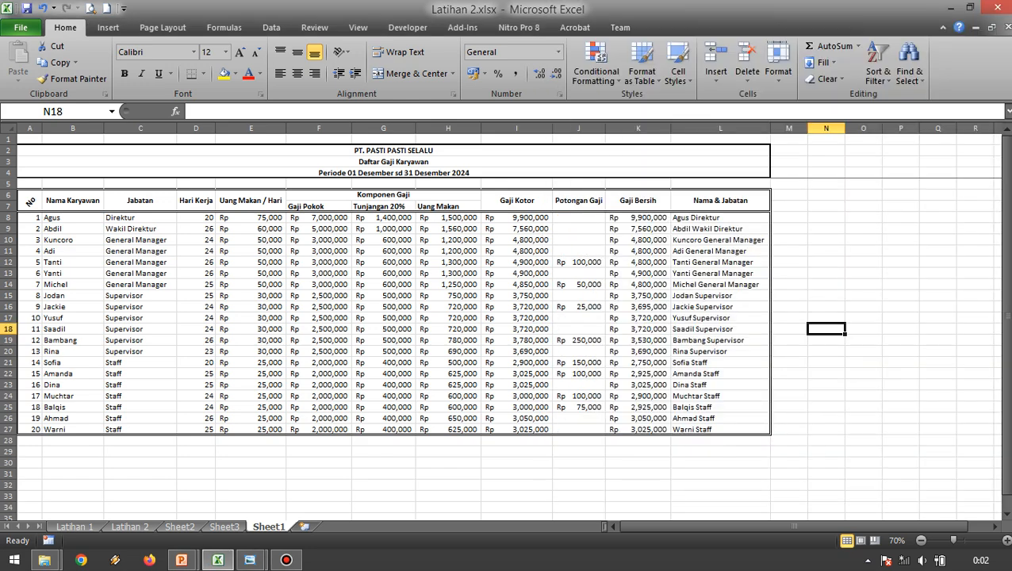
key("alt+Tab")
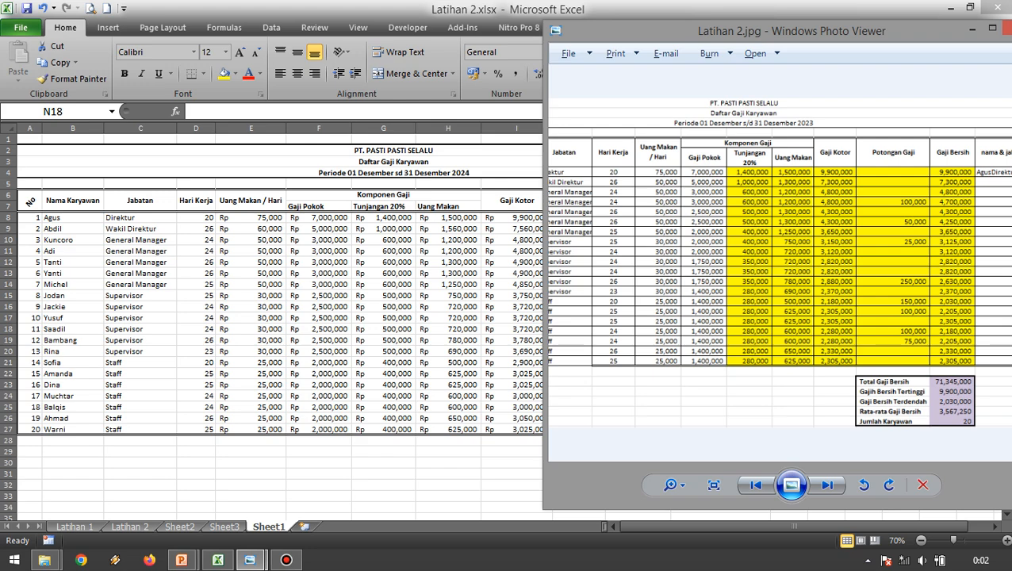
key("alt+Tab")
left_click(637, 200)
left_click(638, 128)
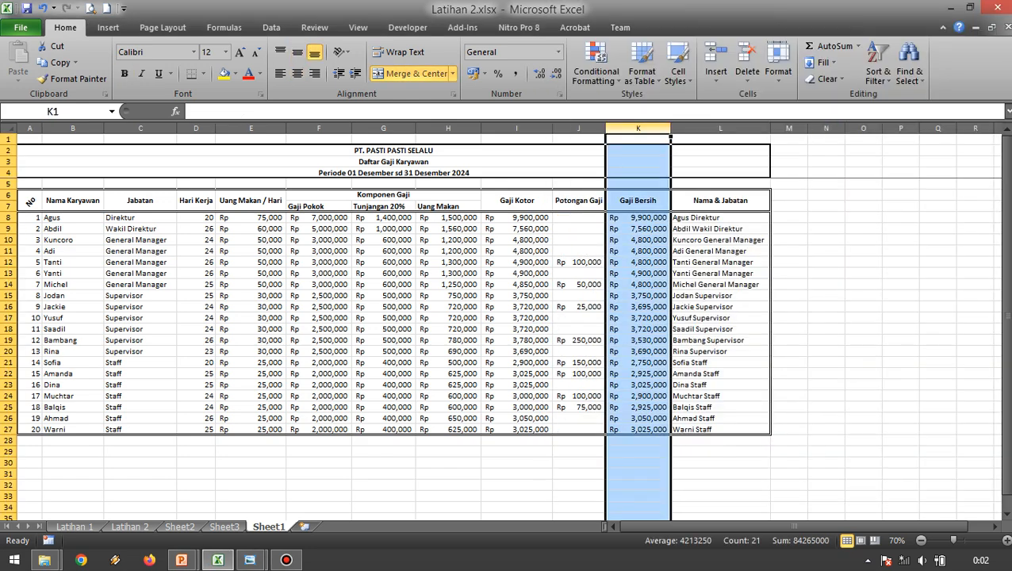
left_click(638, 462)
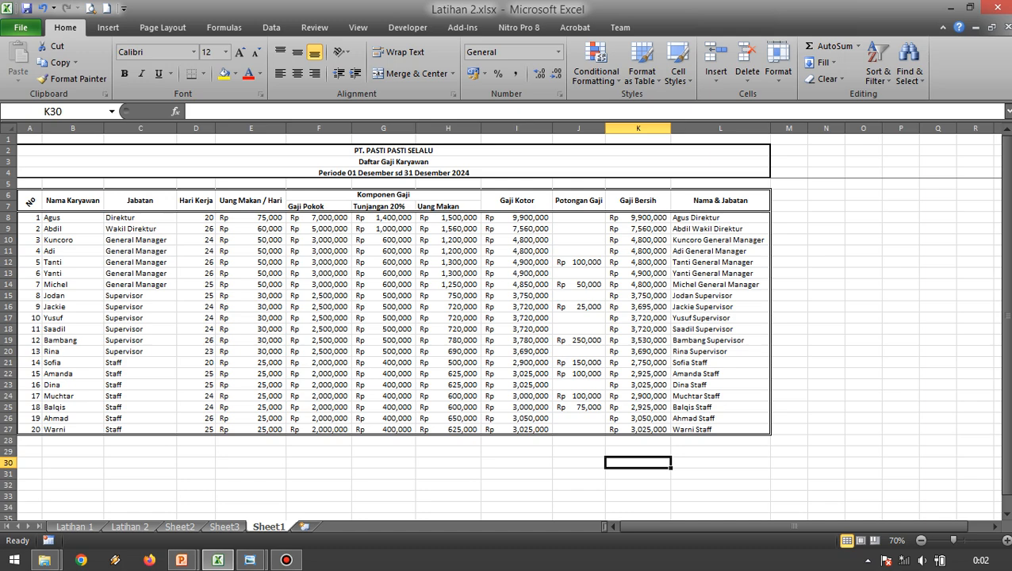
Enter the summary label Total Gaji Bersih in J29, following the reference image.
left_click(579, 452)
key("alt+Tab")
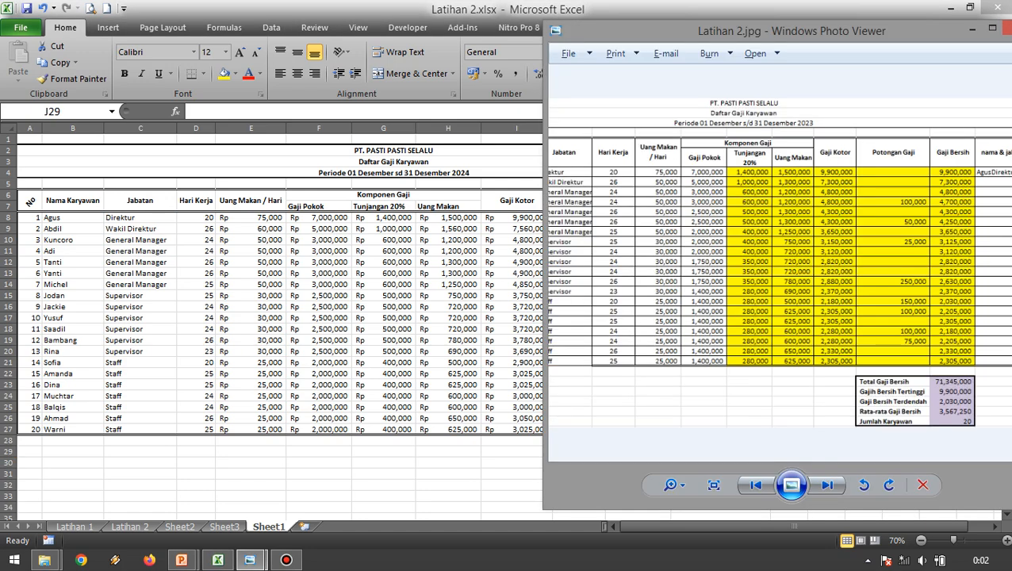
key("alt+Tab")
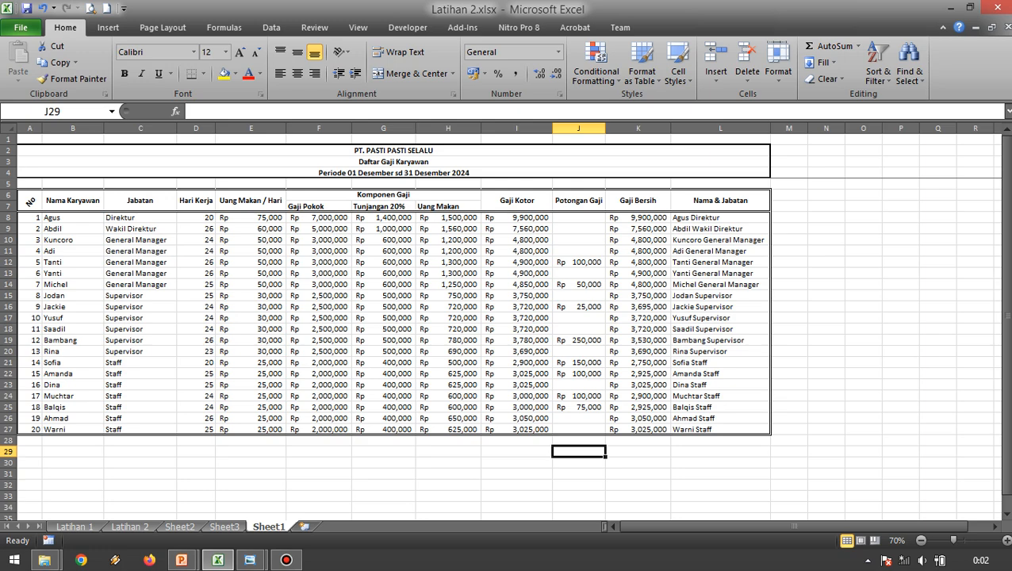
key("alt+Tab")
key("alt+Tab")
type("T")
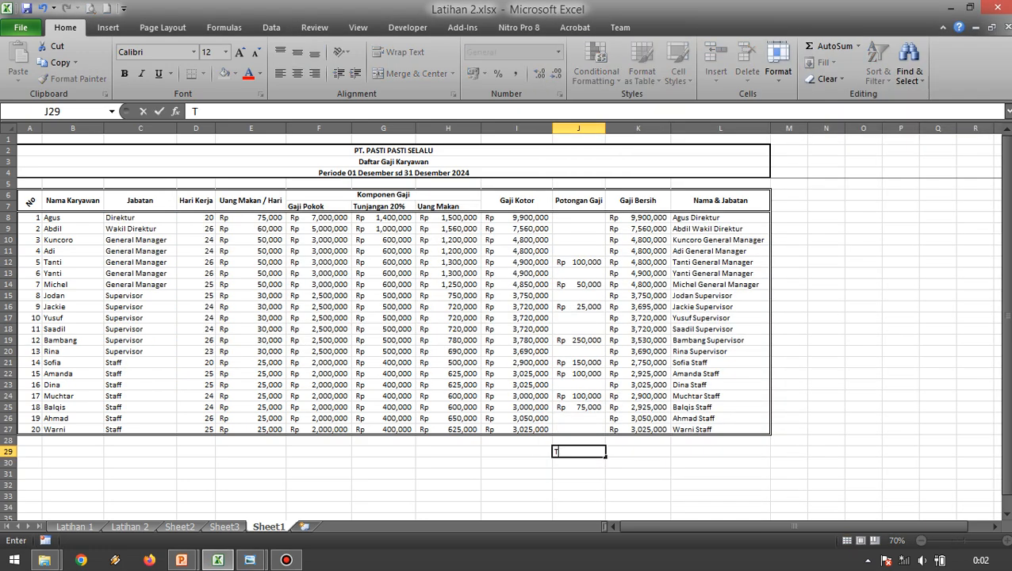
type("otal Ag")
key("BackSpace")
key("BackSpace")
key("BackSpace")
type("Gaji Bersih")
key("Return")
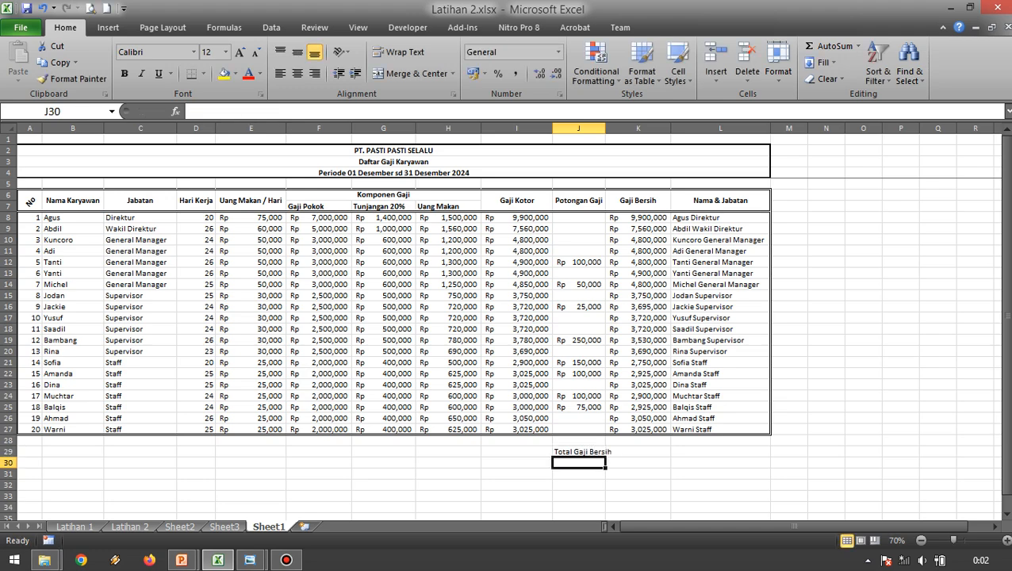
Add the summary label Gaji Bersih Tertinggi in J30, below the total label.
key("alt+Tab")
key("alt+Tab")
type("Gaji Ber")
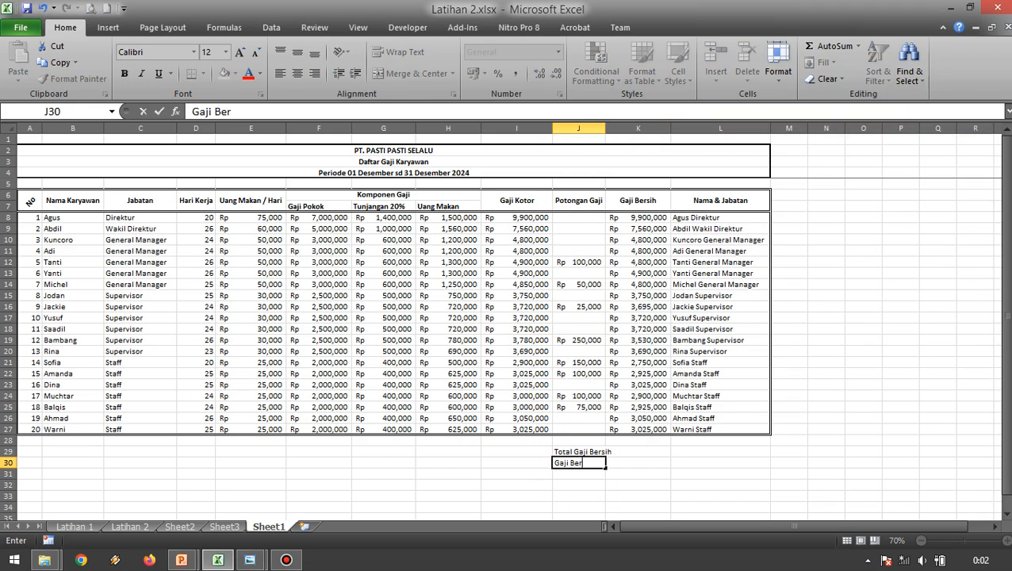
type("sih Tertinggi")
key("Return")
Add the summary label Gaji Bersih Terendah in J31 and return to the reference image.
key("alt+Tab")
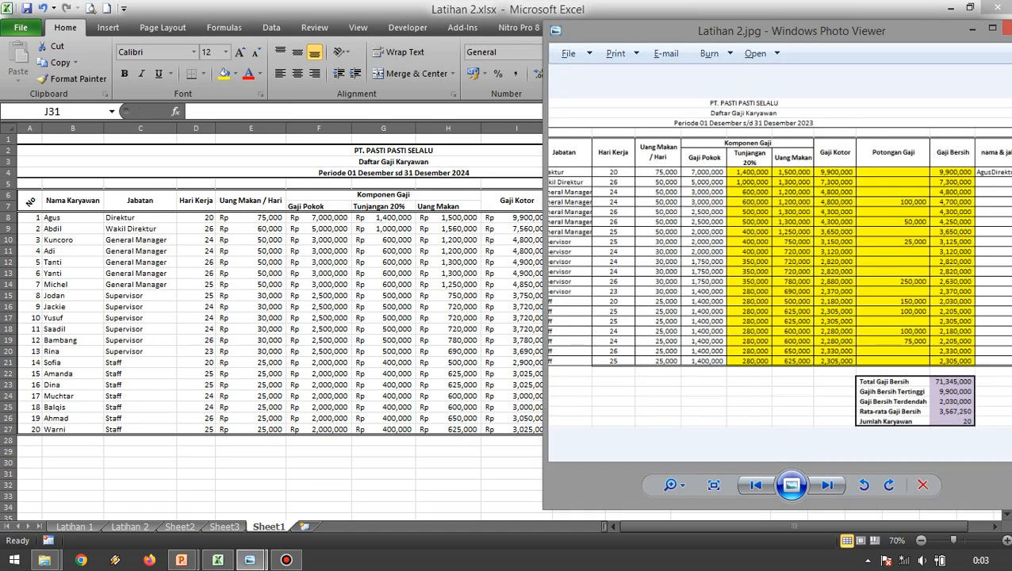
key("alt+Tab")
type("GajiBer")
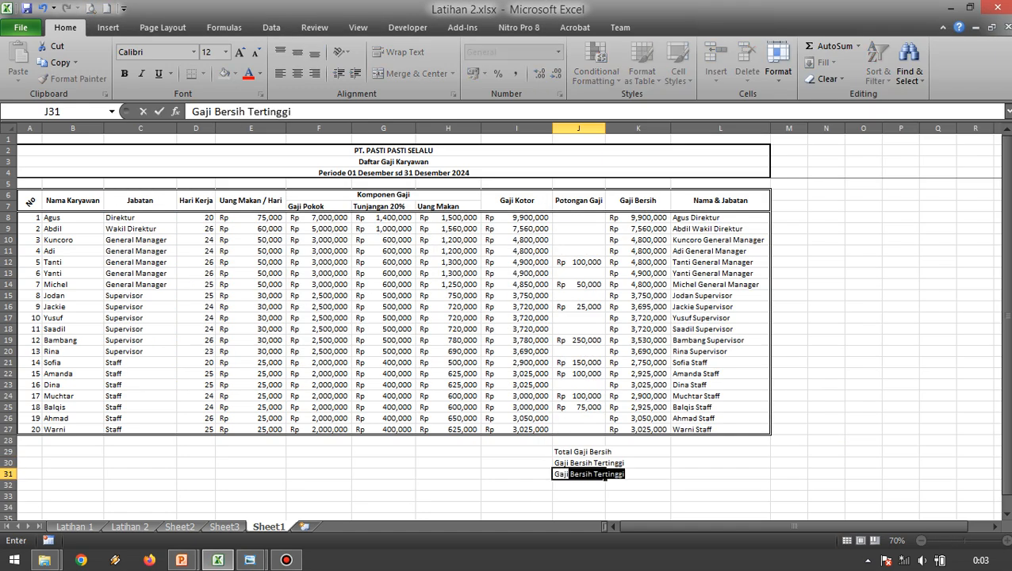
key("BackSpace")
key("BackSpace")
key("BackSpace")
type("Bersih Tere")
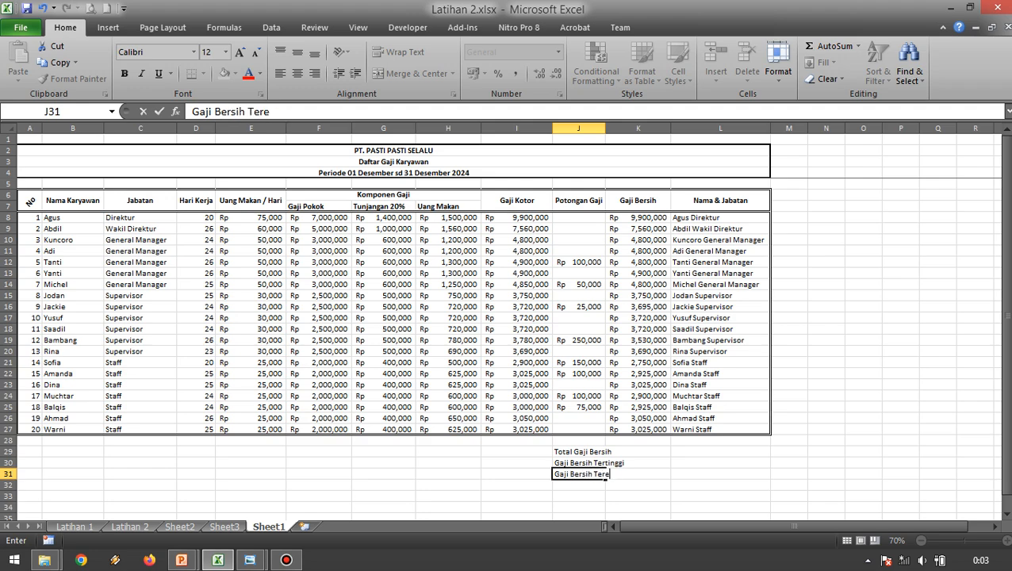
type("ndah")
key("Return")
key("alt+Tab")
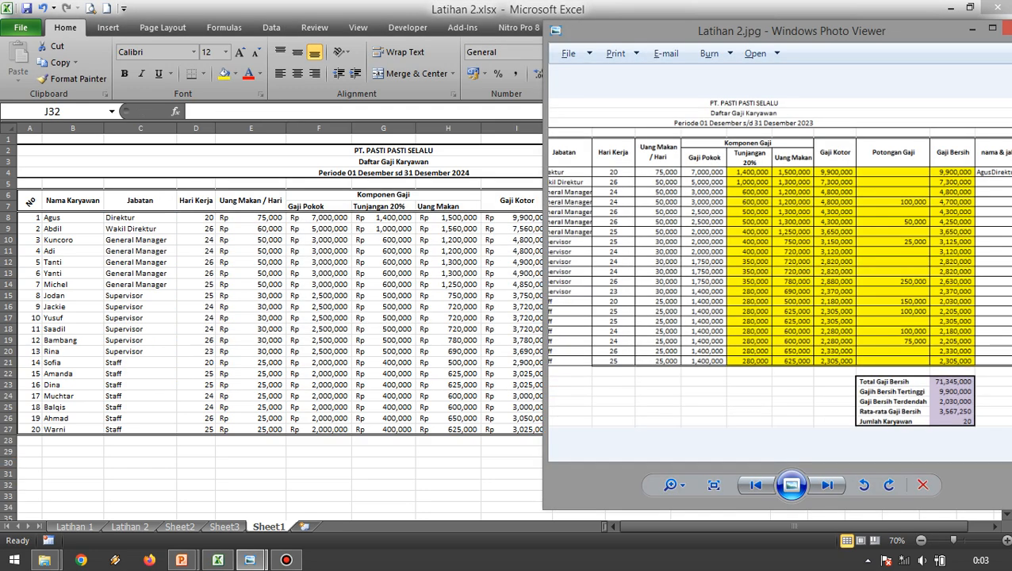
Enter the summary label Rata-Rata Gaji Bersih in J32, below the lowest-salary label.
key("alt+Tab")
type("T")
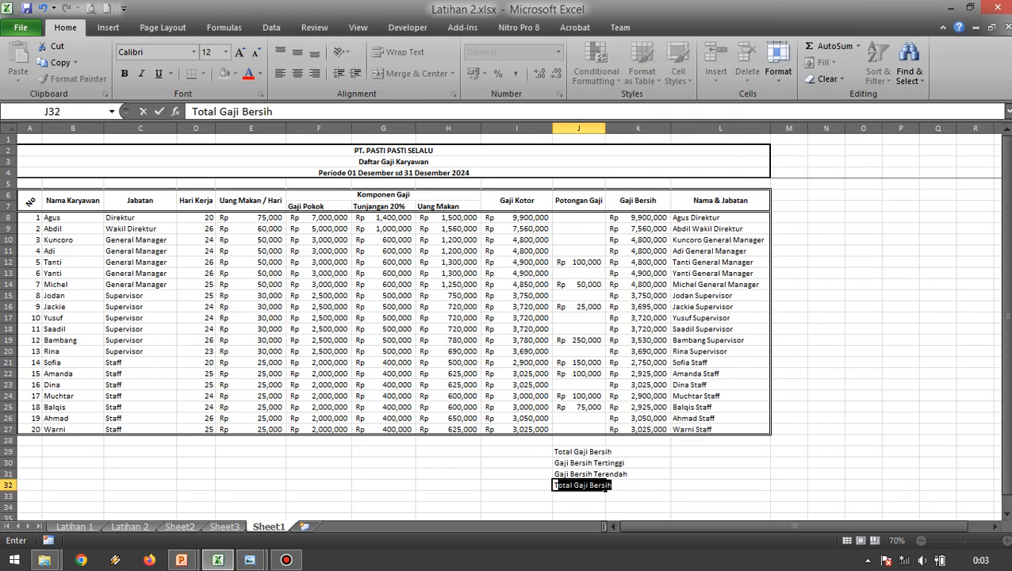
key("Escape")
type("Ra")
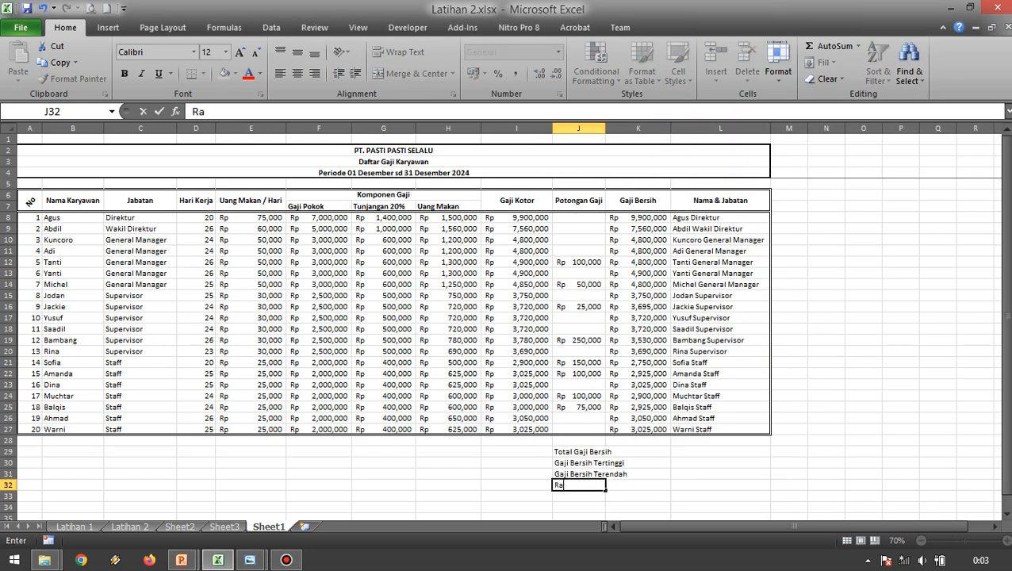
type("ta-Rata Gaji Bersih")
key("Return")
Check the reference image and enter the last summary label, Jumlah Karyawan, in J33.
key("alt+Tab")
key("alt+Tab")
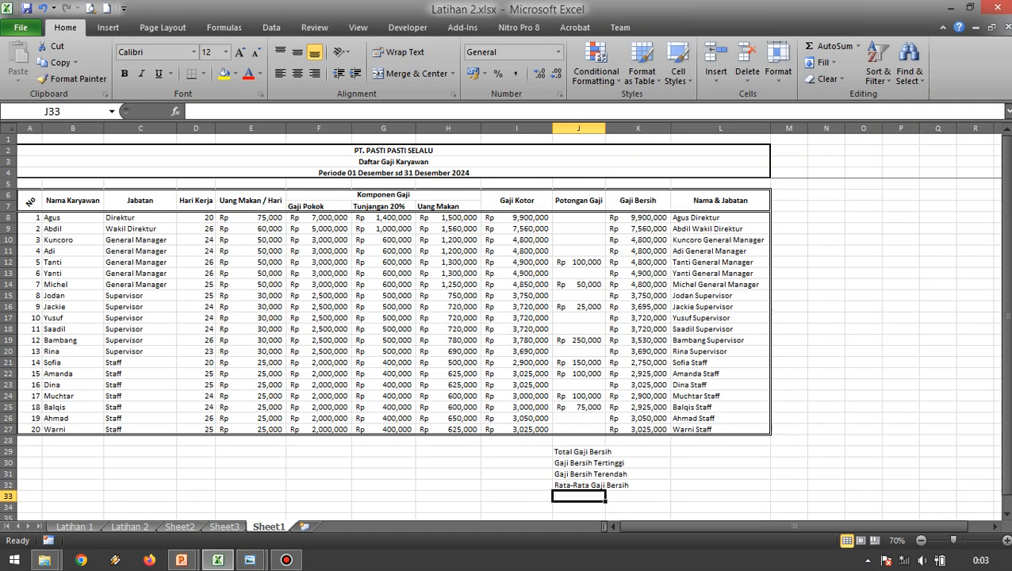
type("Jumlah Karyawan")
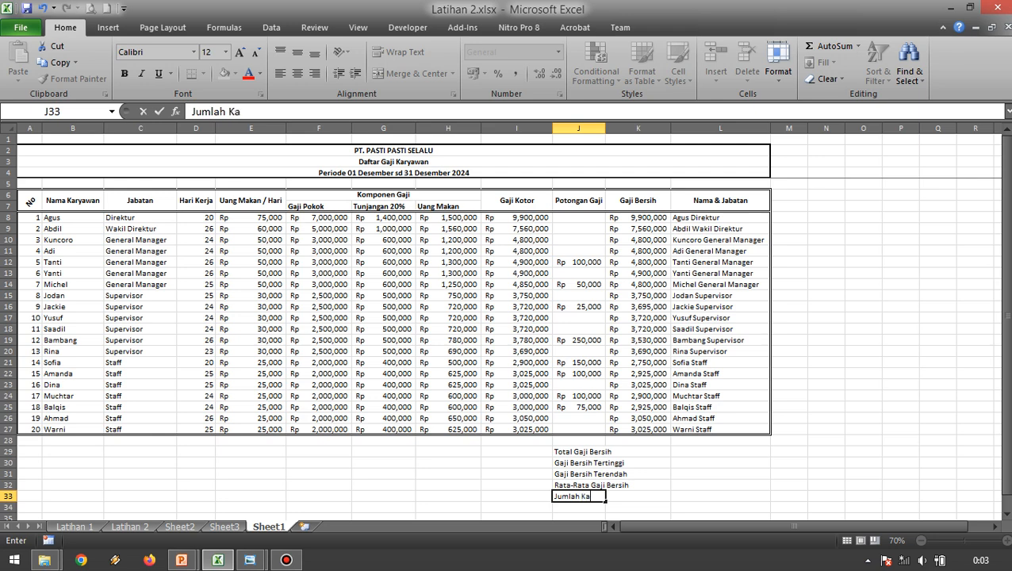
key("Return")
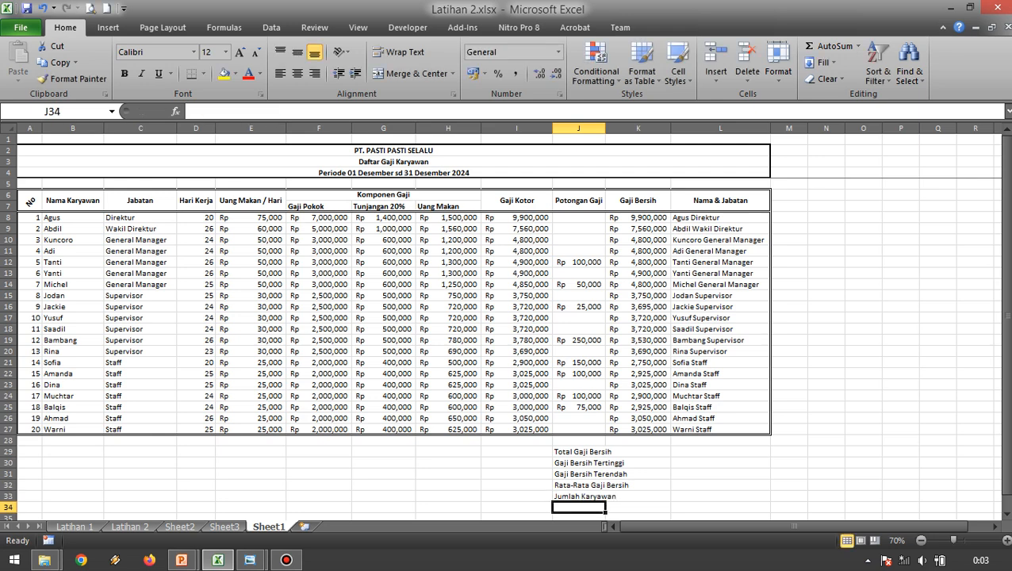
Widen column J so the summary labels in J29:J33 fit within their cells.
left_click(578, 128)
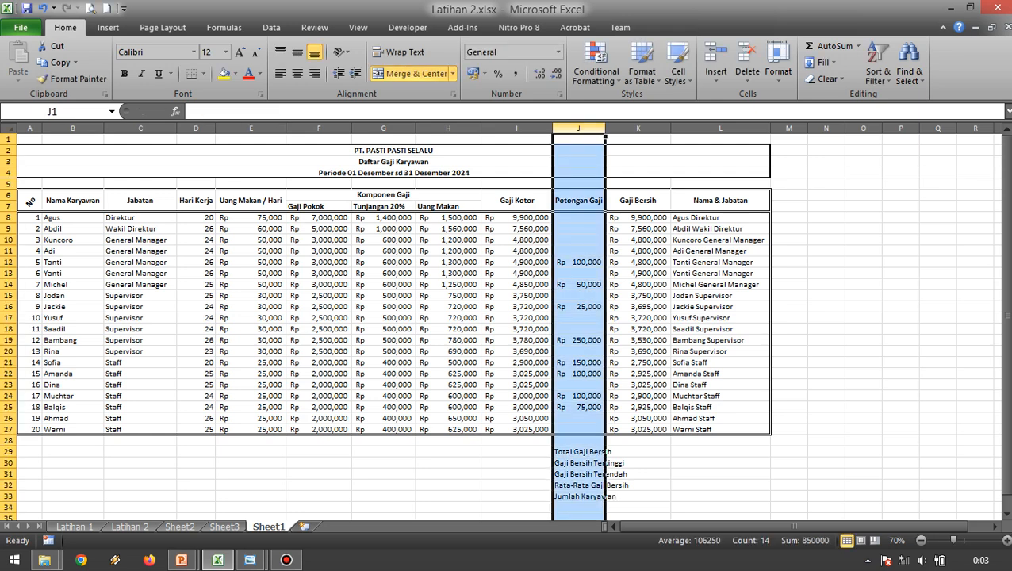
left_click(638, 474)
left_click(579, 451)
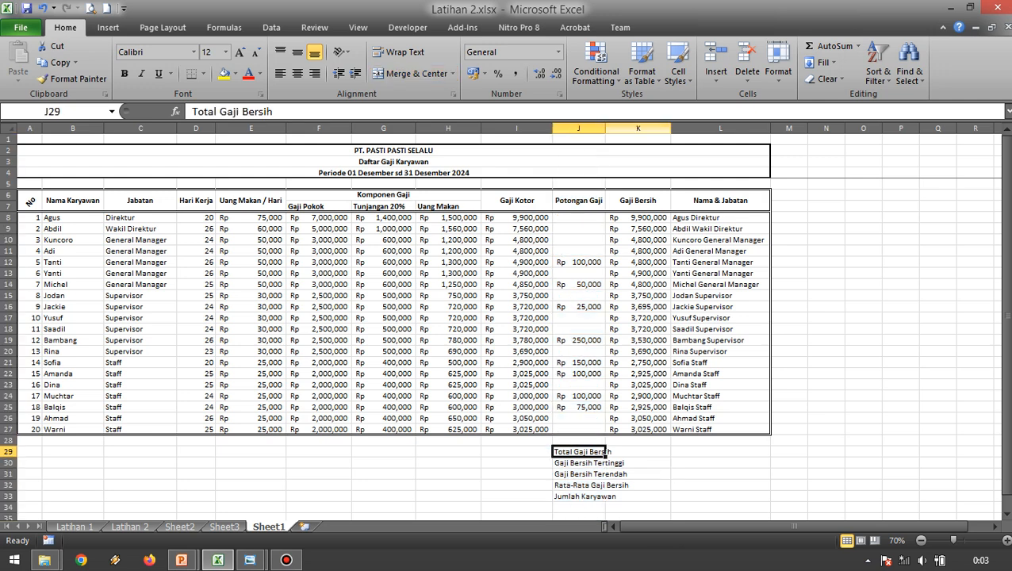
left_click_drag(605, 127, 638, 128)
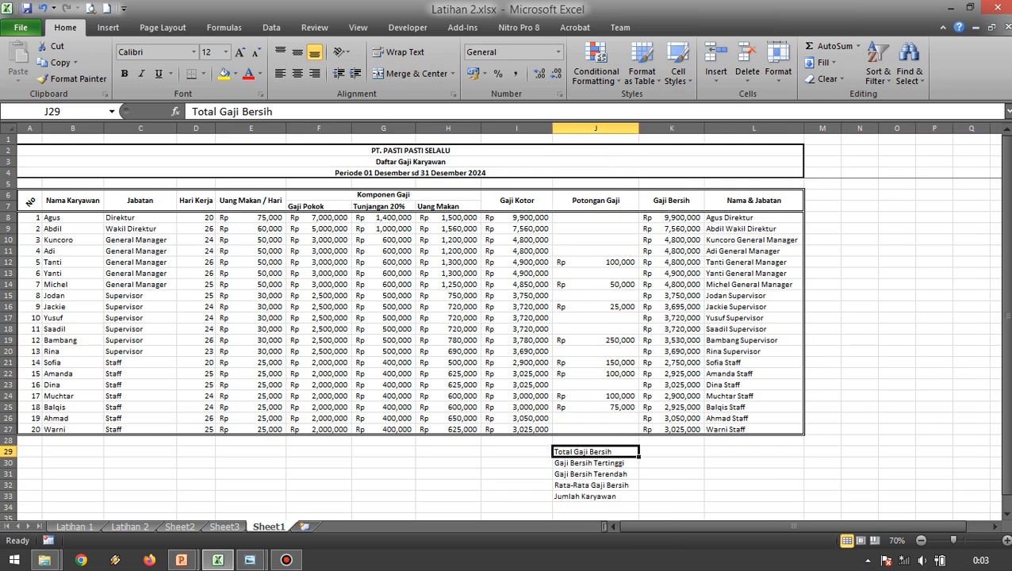
left_click(671, 463)
left_click(671, 452)
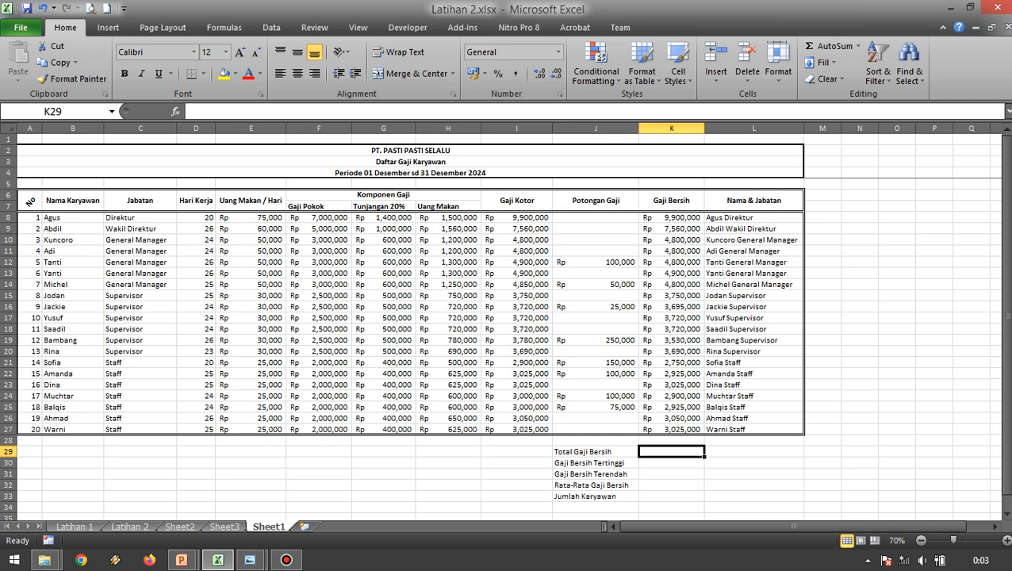
left_click(753, 453)
scroll(754, 452, "down", 1)
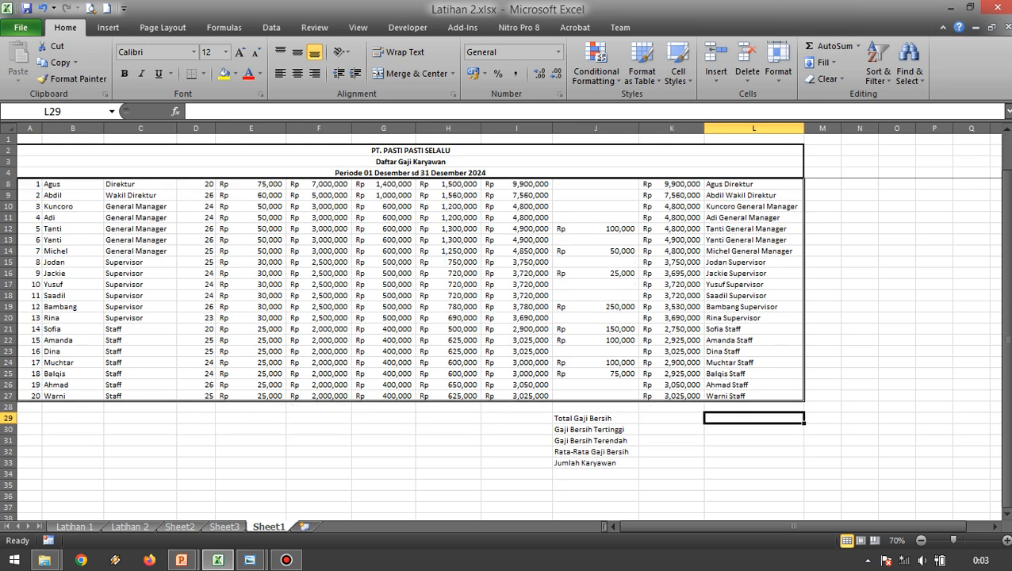
Apply a medium solid outline border around the summary block J29:K33, without inside lines.
left_click_drag(594, 418, 671, 462)
scroll(671, 462, "up", 1)
scroll(671, 463, "down", 1)
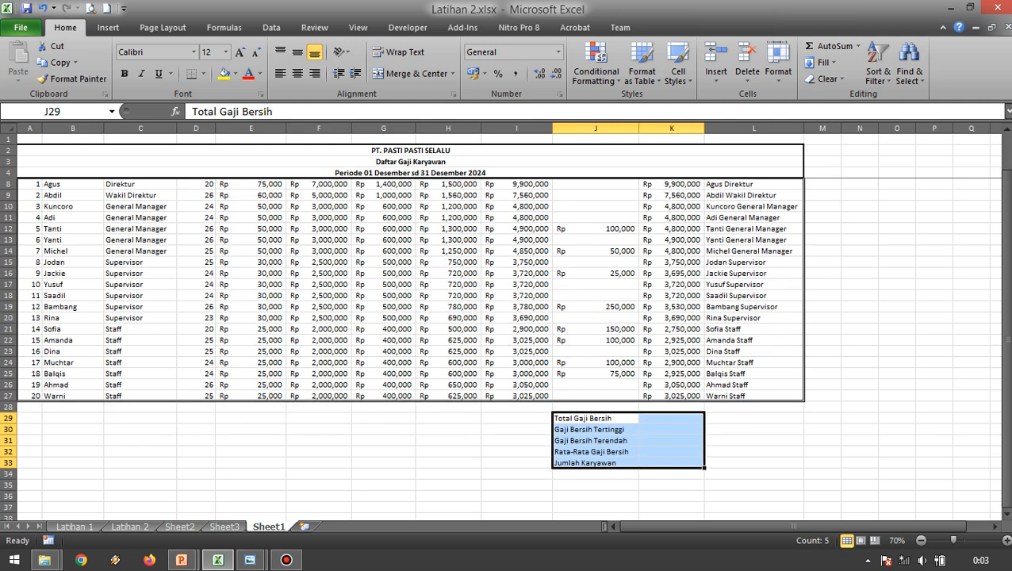
left_click(778, 70)
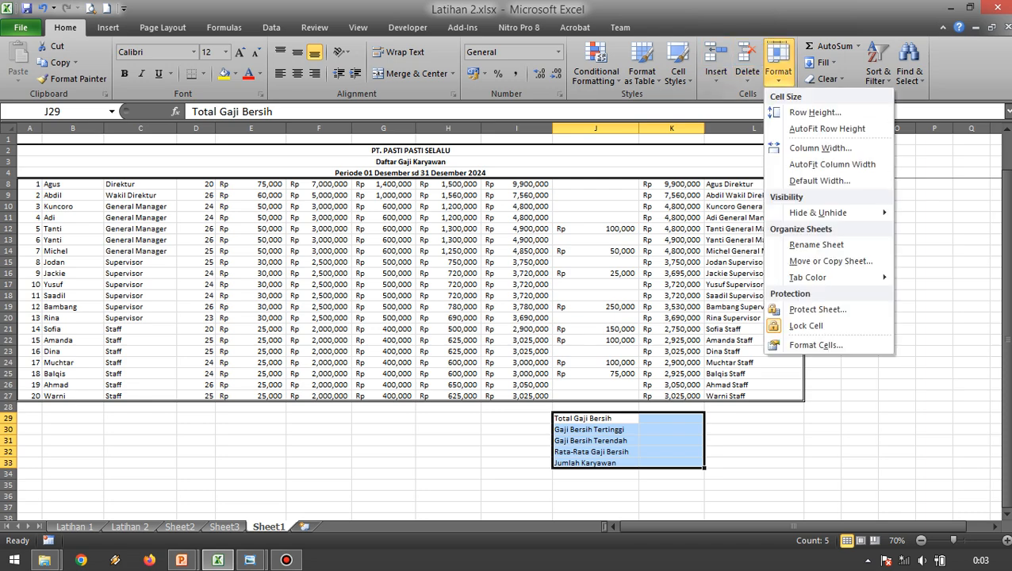
left_click(815, 344)
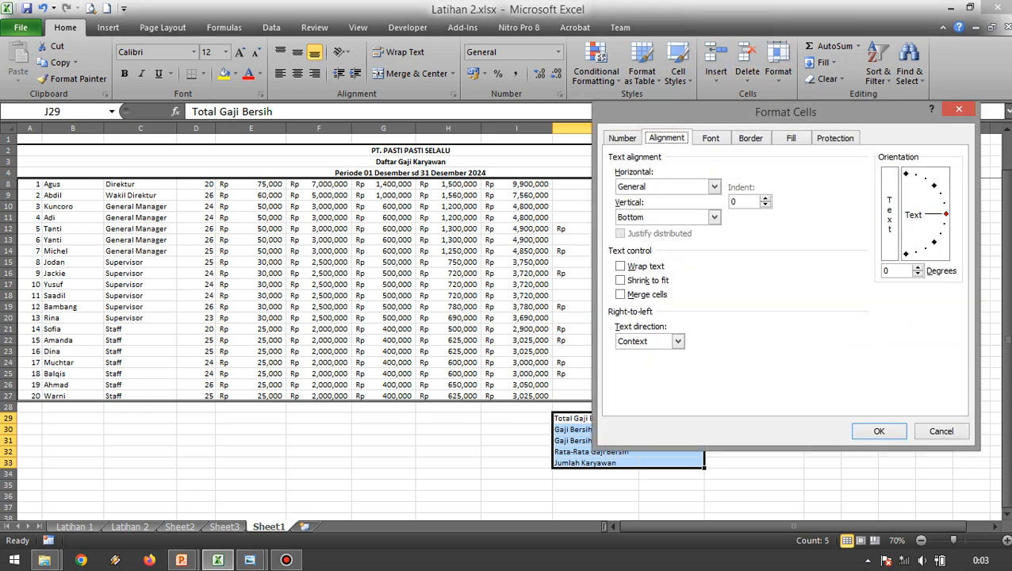
left_click(750, 138)
left_click_drag(746, 113, 248, 103)
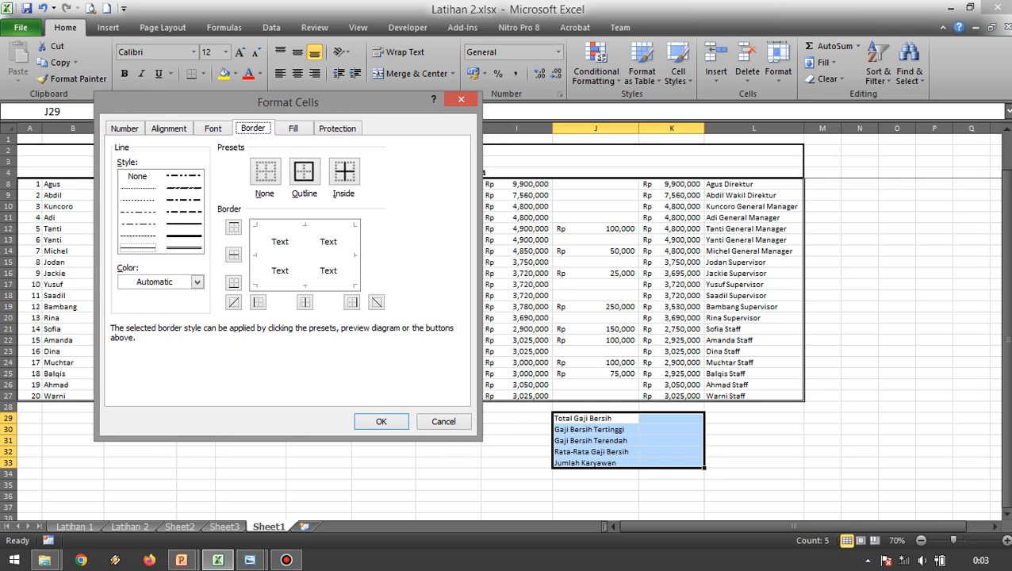
left_click(184, 224)
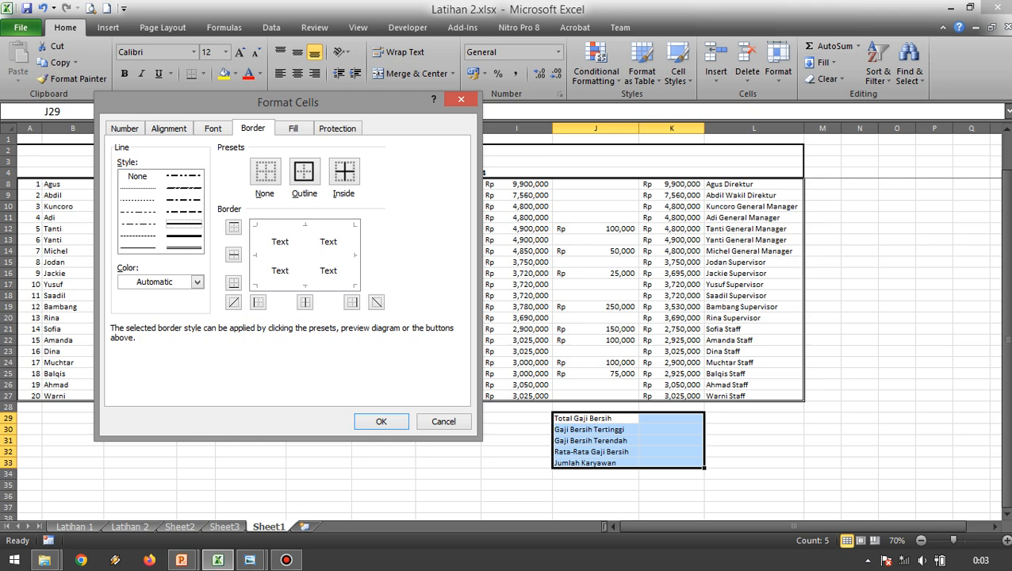
left_click(233, 226)
left_click(352, 303)
left_click(257, 302)
left_click(233, 282)
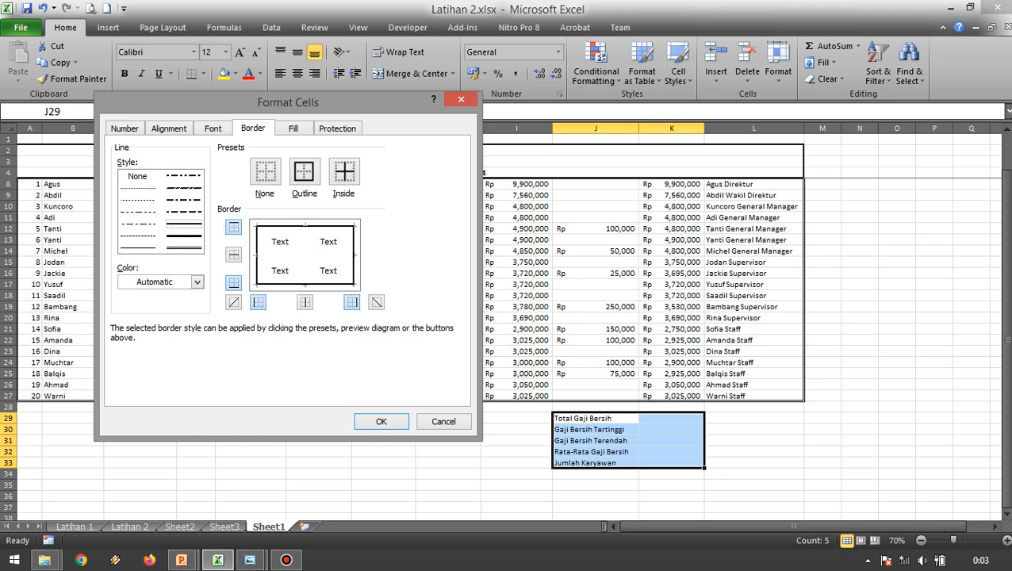
left_click(380, 421)
left_click(754, 452)
scroll(754, 452, "up", 1)
scroll(505, 320, "down", 1)
scroll(508, 341, "up", 1)
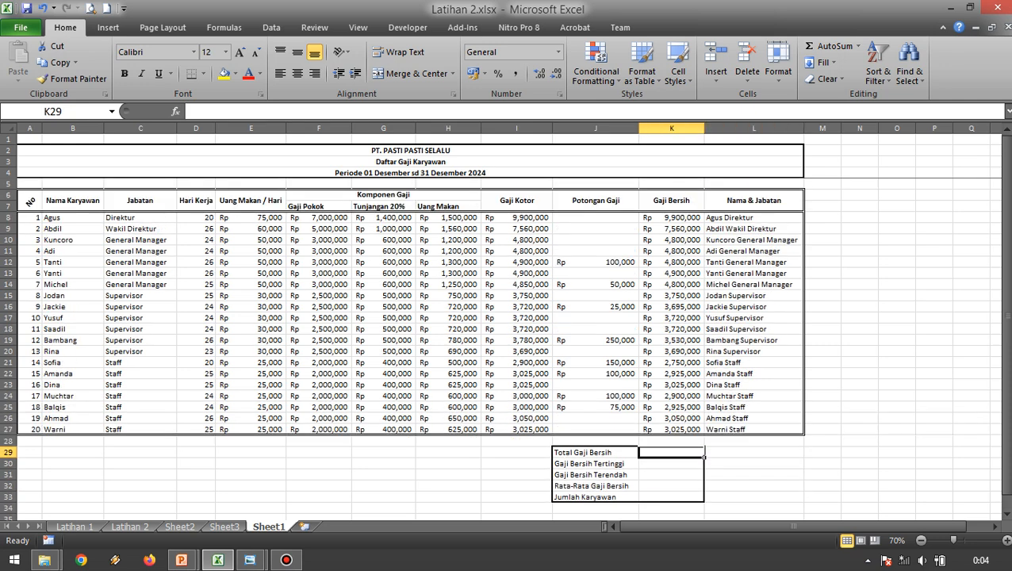
Make the summary labels in J29:J33 bold.
left_click_drag(595, 452, 595, 496)
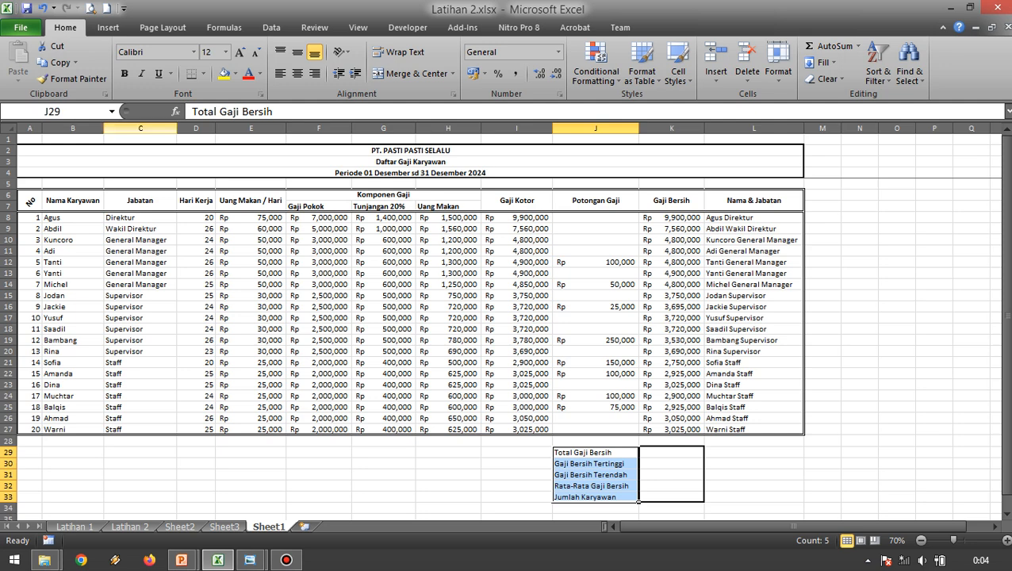
key("ctrl+b")
left_click(754, 385)
Calculate the total net salary in K29 with =SUM(K8:K27) and review the formula.
left_click(671, 452)
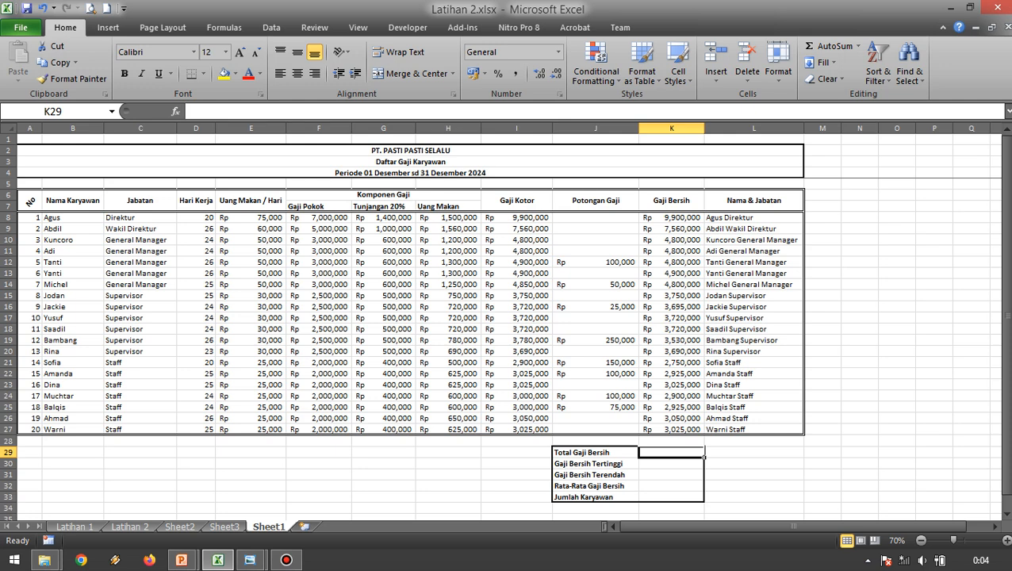
type("=")
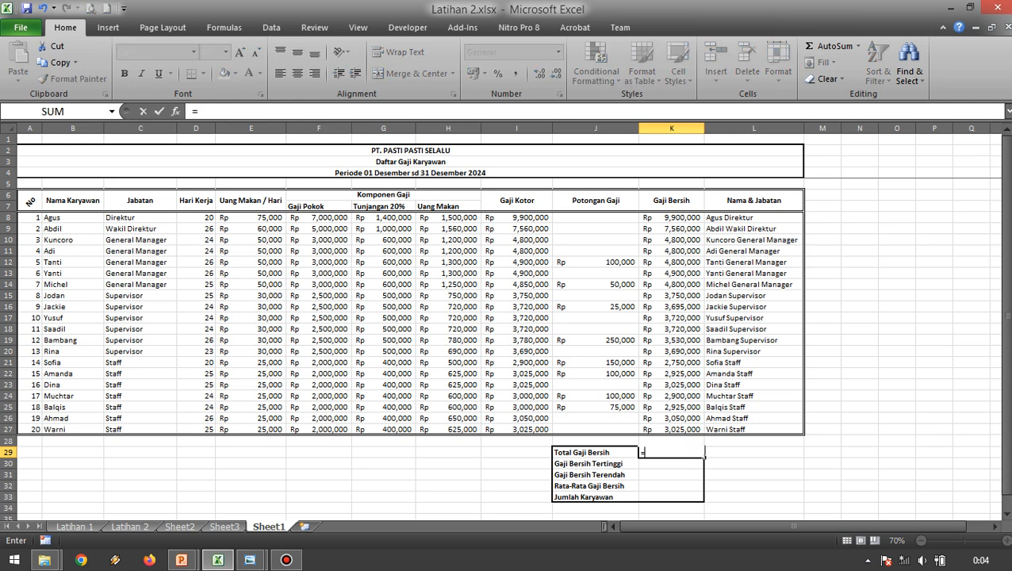
type("sum")
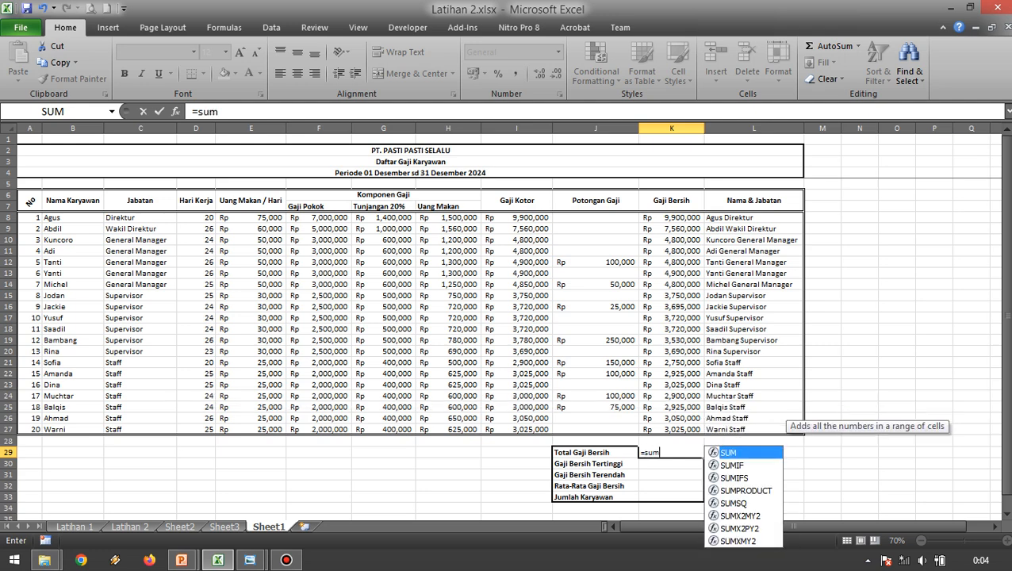
key("Tab")
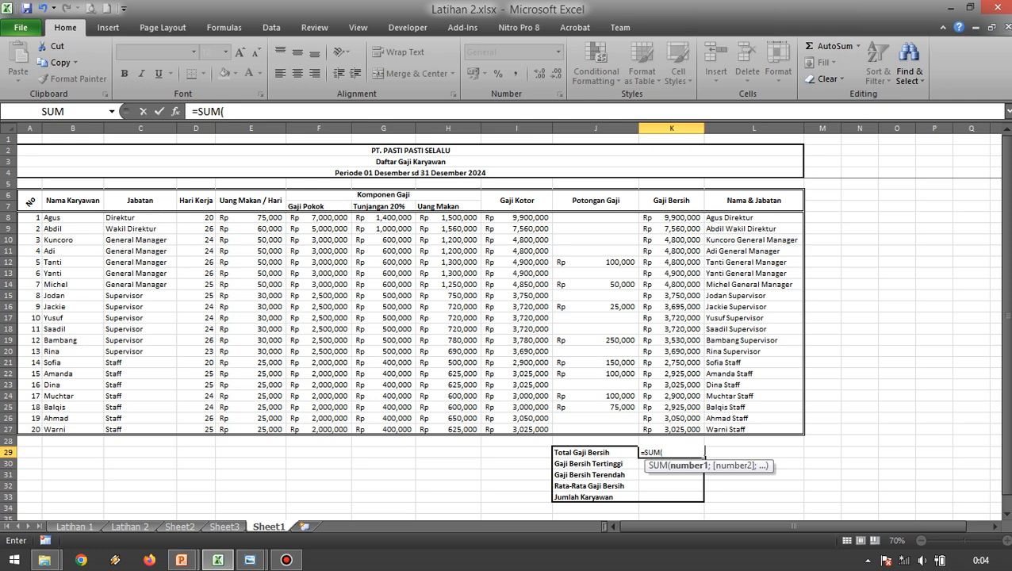
left_click_drag(683, 218, 703, 431)
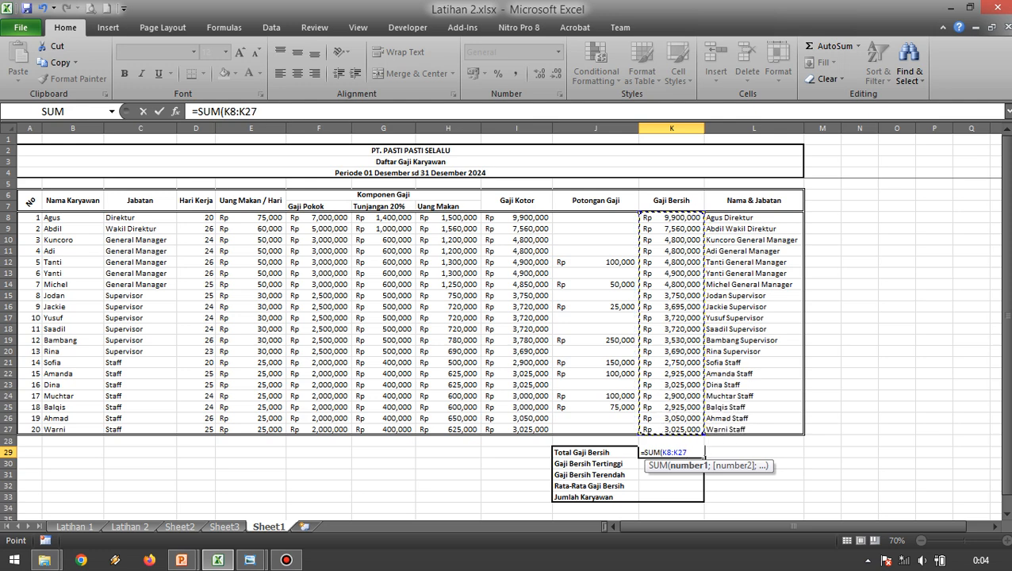
key("Return")
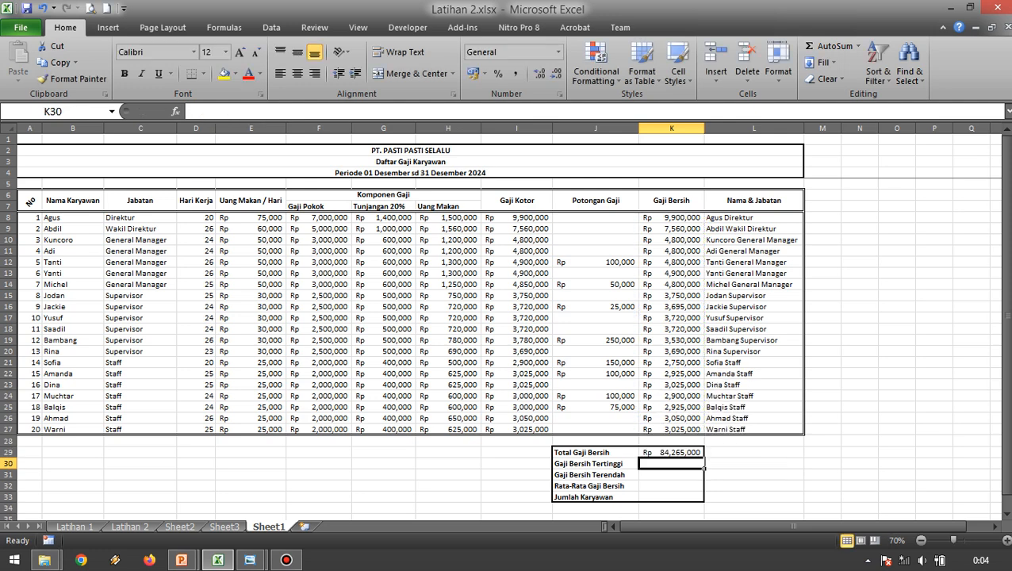
key("Up")
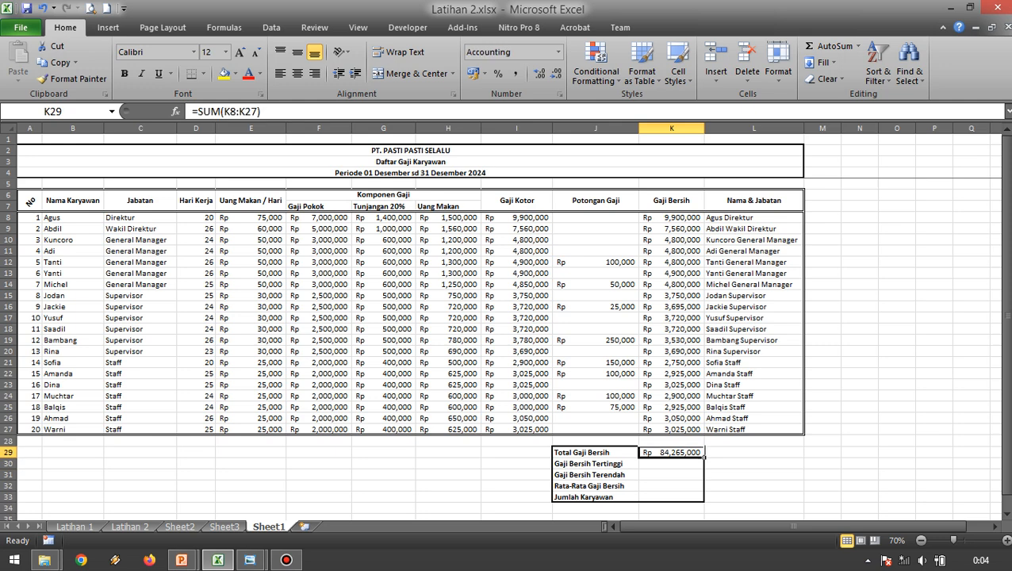
key("F2")
key("Escape")
left_click(753, 464)
left_click(671, 453)
left_click(753, 475)
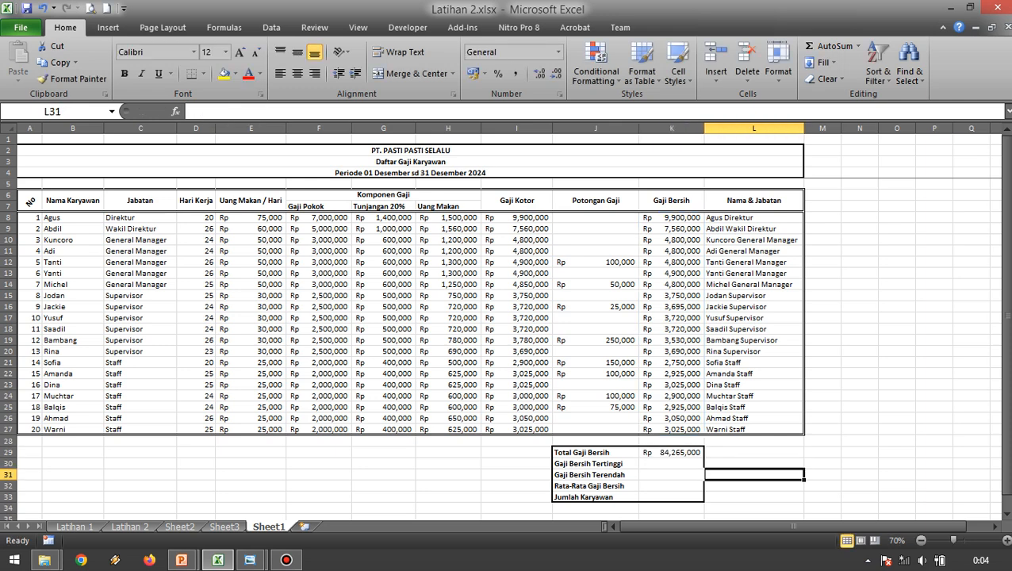
Calculate the highest net salary in K30 with =MAX(K8:K27) and review the formula.
left_click(671, 464)
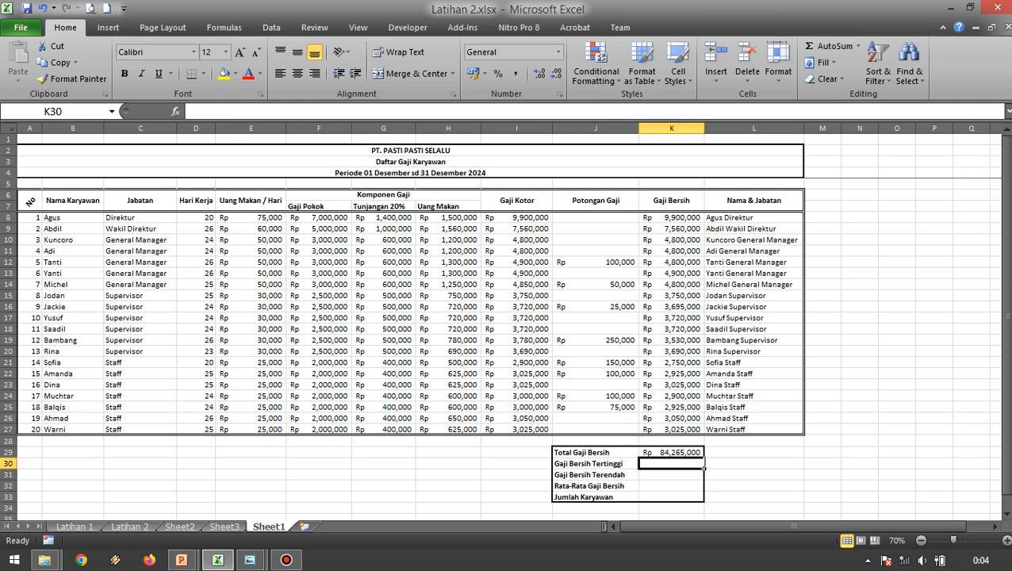
type("=max")
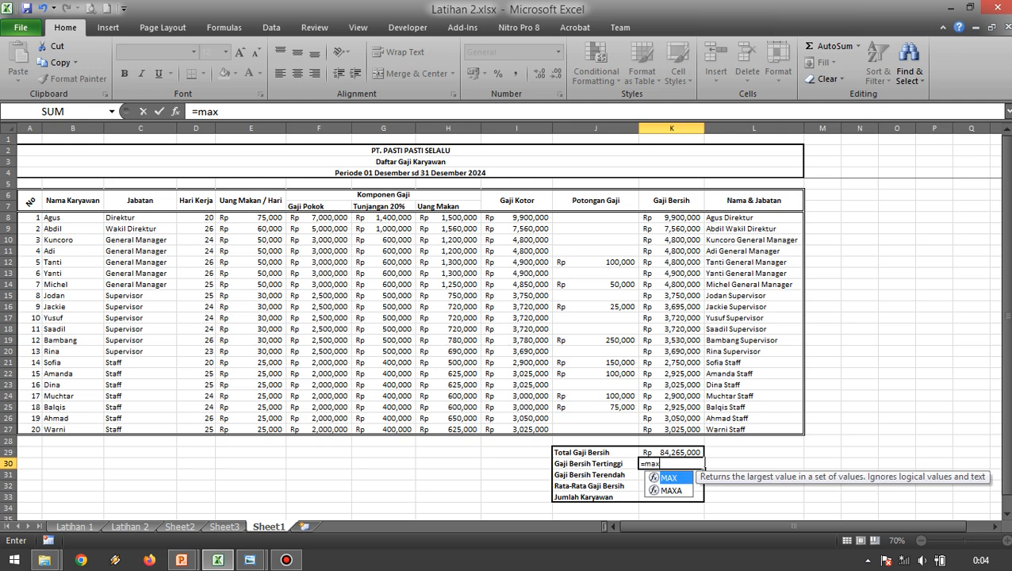
key("Tab")
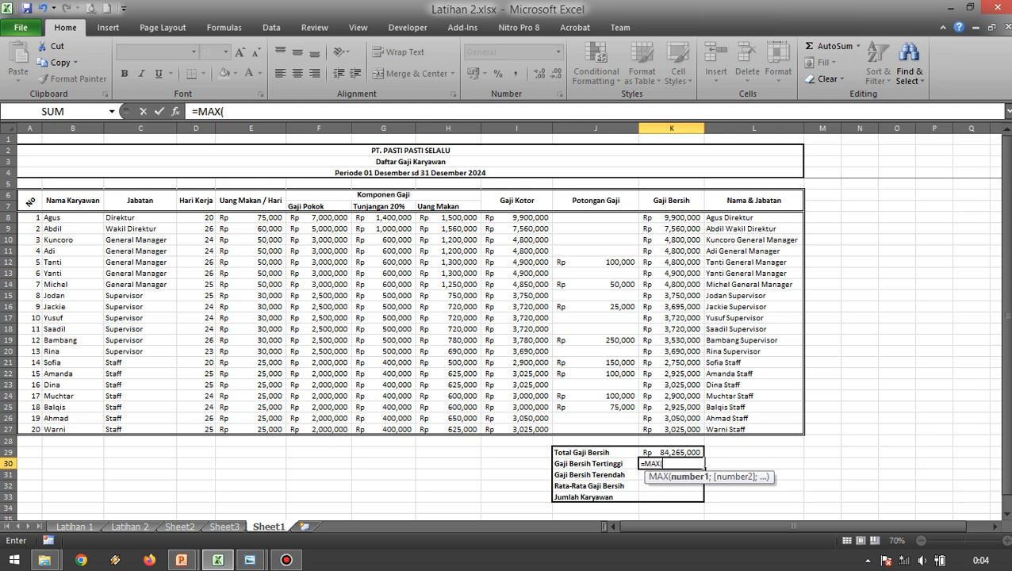
left_click(639, 218)
left_click_drag(639, 218, 674, 429)
key("Return")
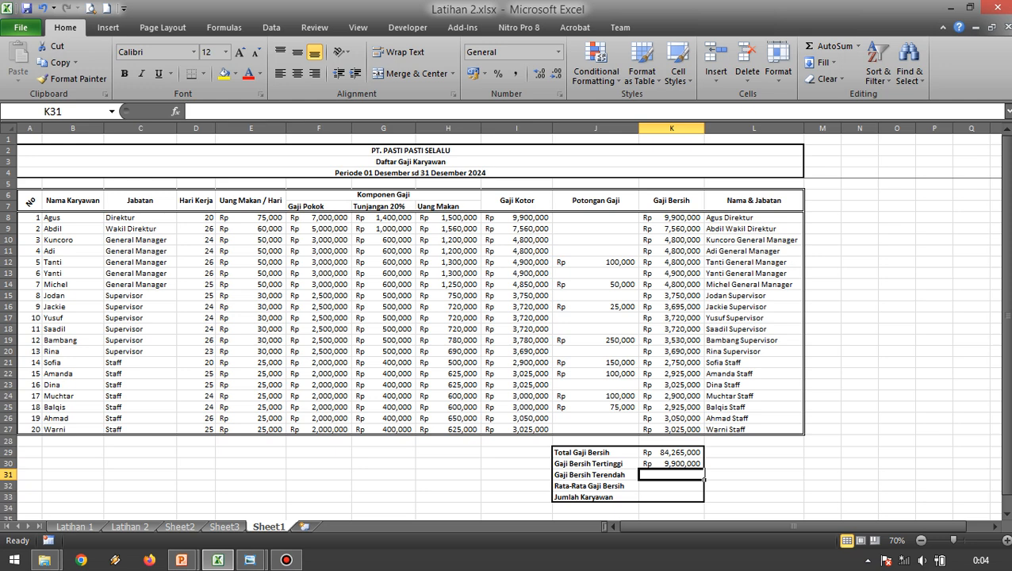
left_click(672, 464)
left_click(734, 475)
left_click(672, 464)
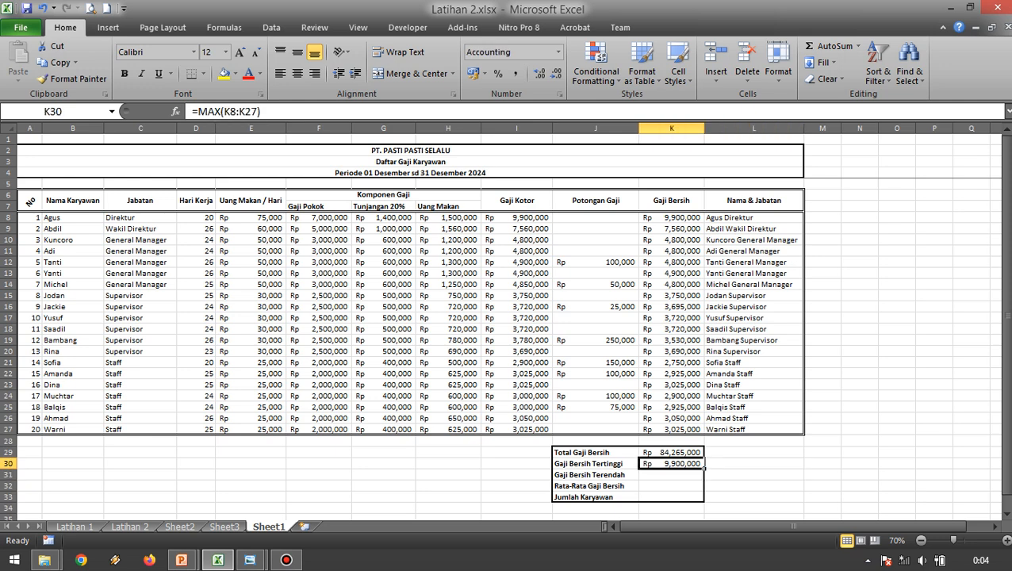
Calculate the lowest net salary in K31 with =MIN(K8:K27).
left_click(672, 475)
type("=")
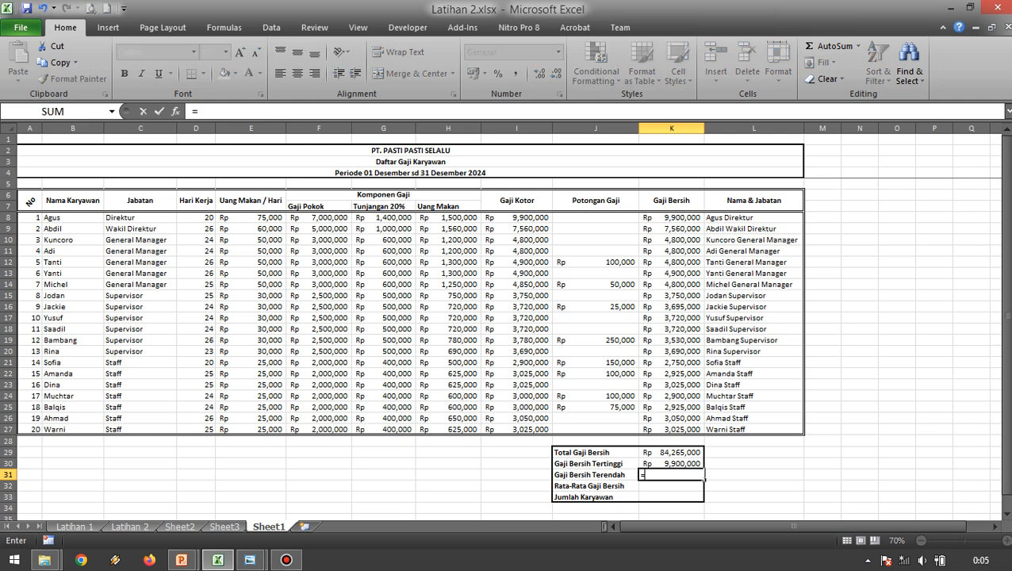
type("m")
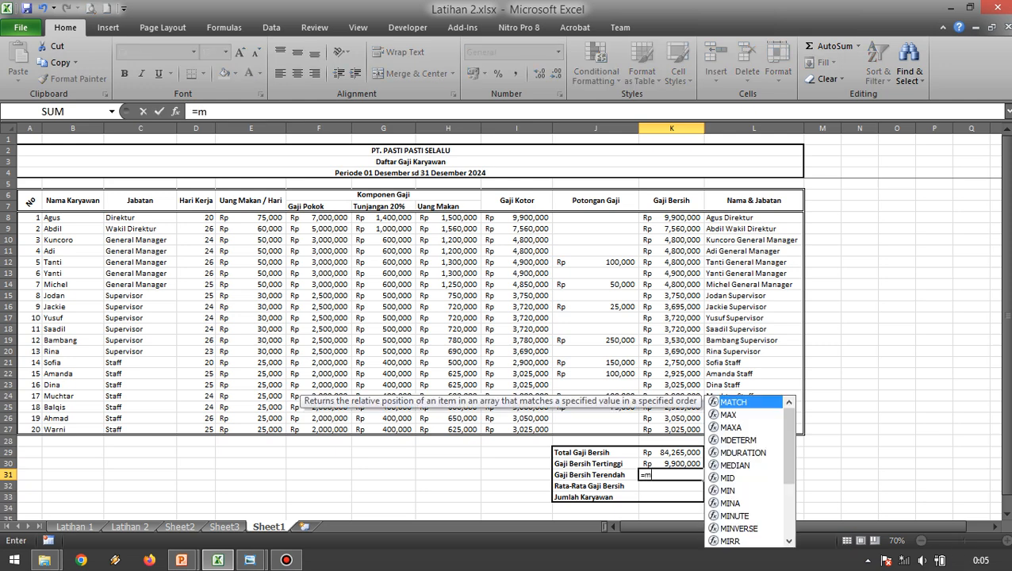
type("in")
key("Tab")
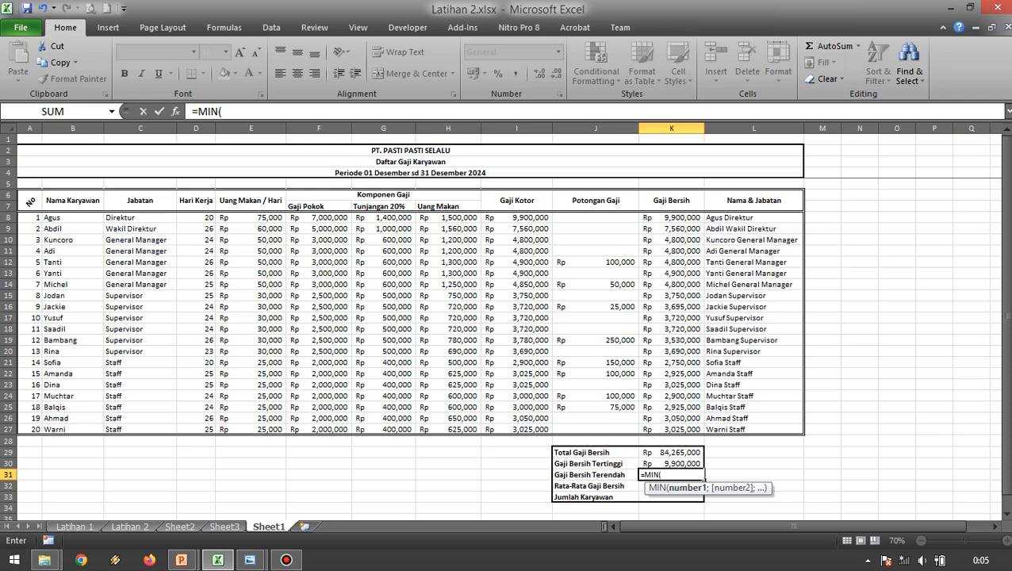
left_click(671, 218)
left_click_drag(671, 217, 671, 429)
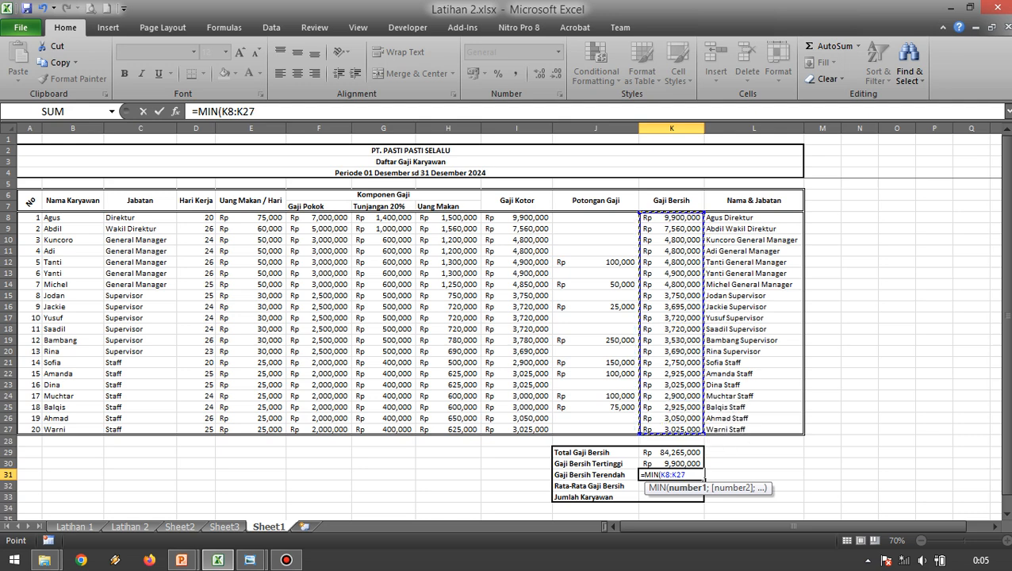
key("Return")
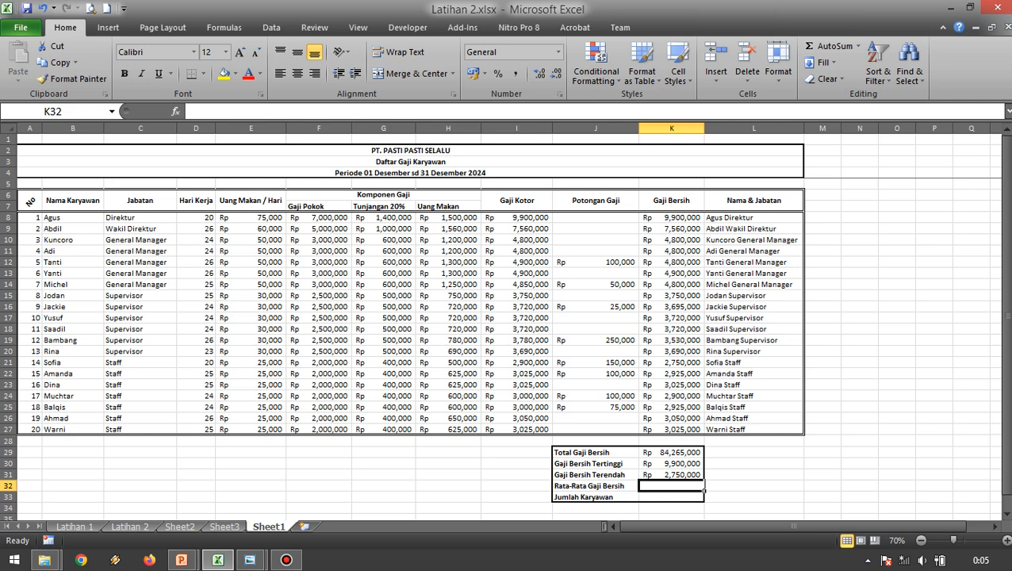
Calculate the average net salary in K32 with =AVERAGE(K8:K27).
type("=avera")
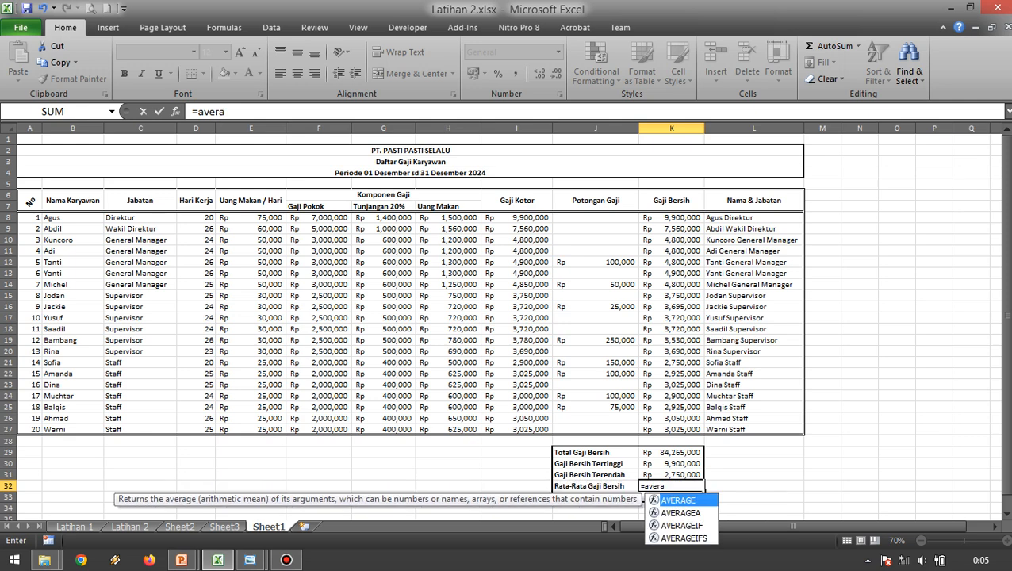
key("Tab")
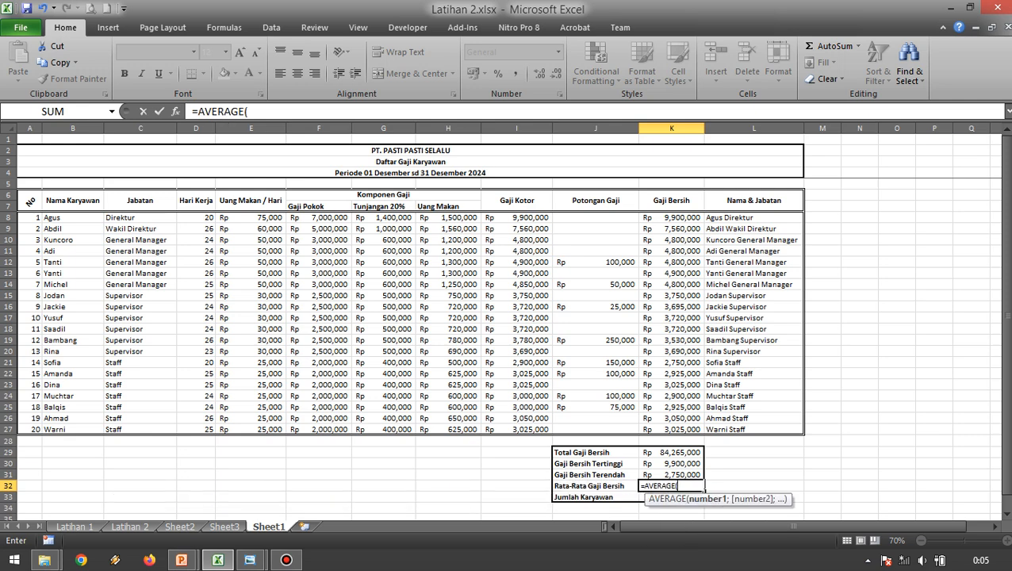
left_click_drag(671, 217, 671, 429)
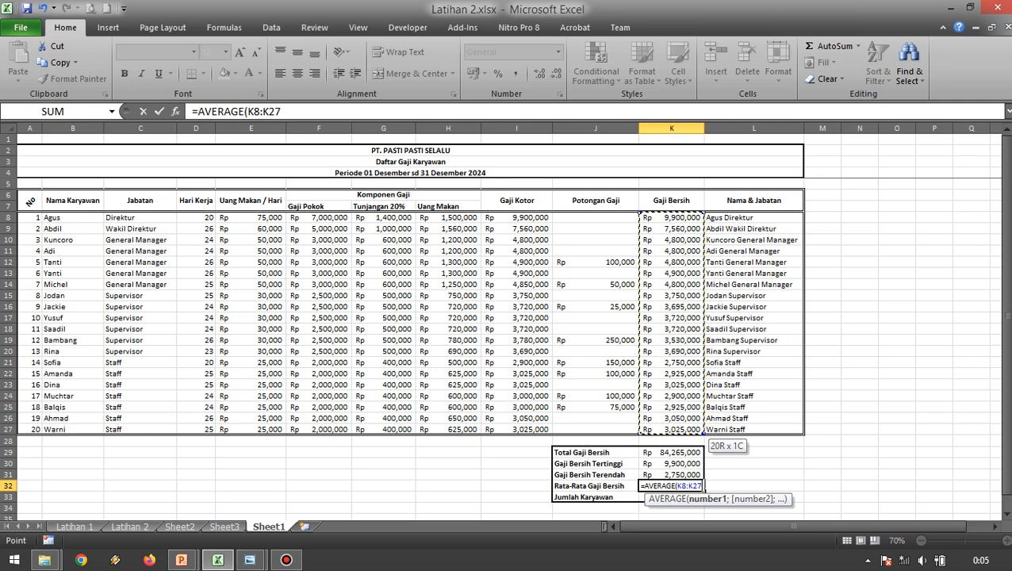
key("Return")
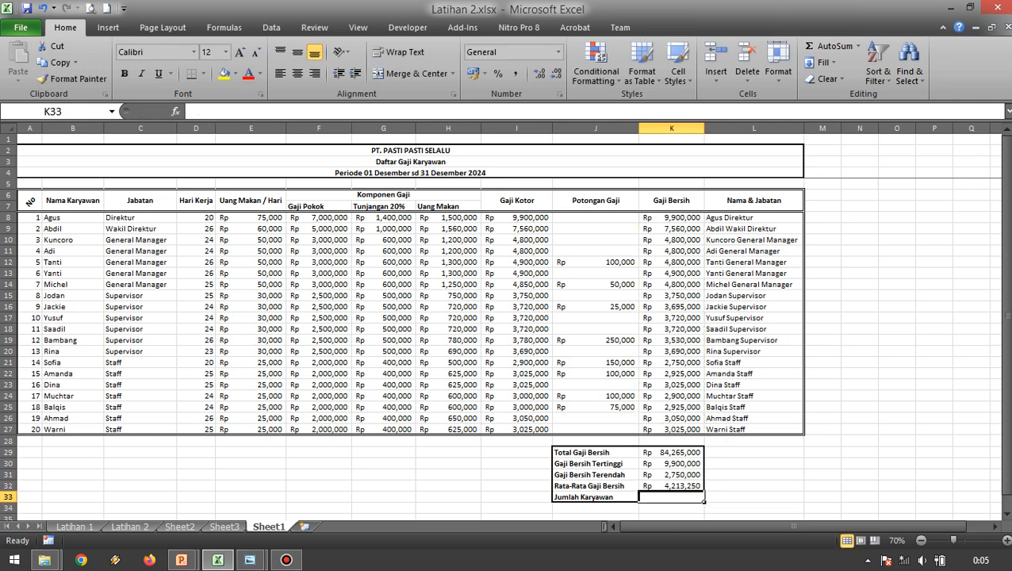
Count the employees in K33 with =COUNT(K8:K27) and review the formula.
type("=")
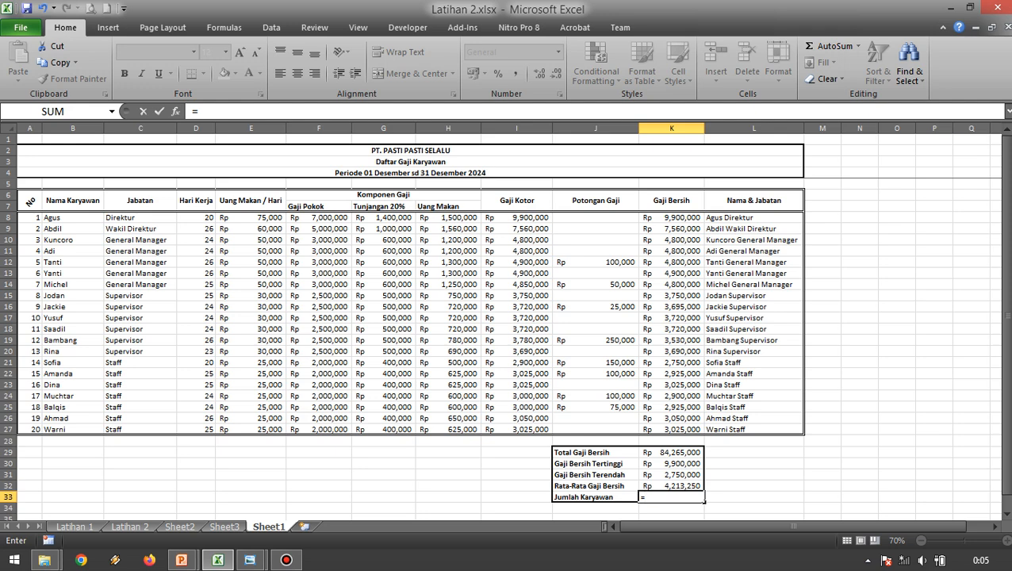
type("c")
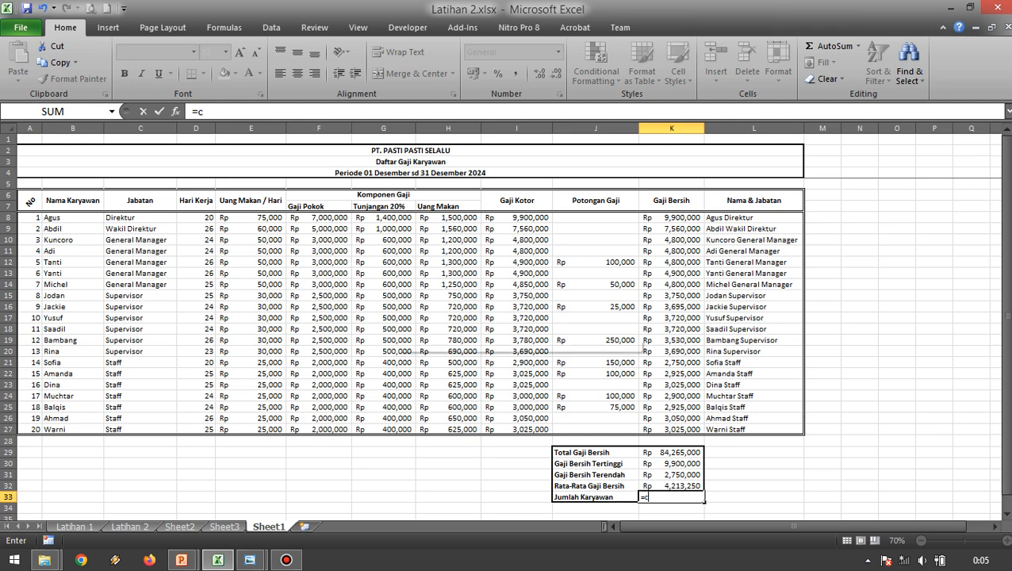
type("ou")
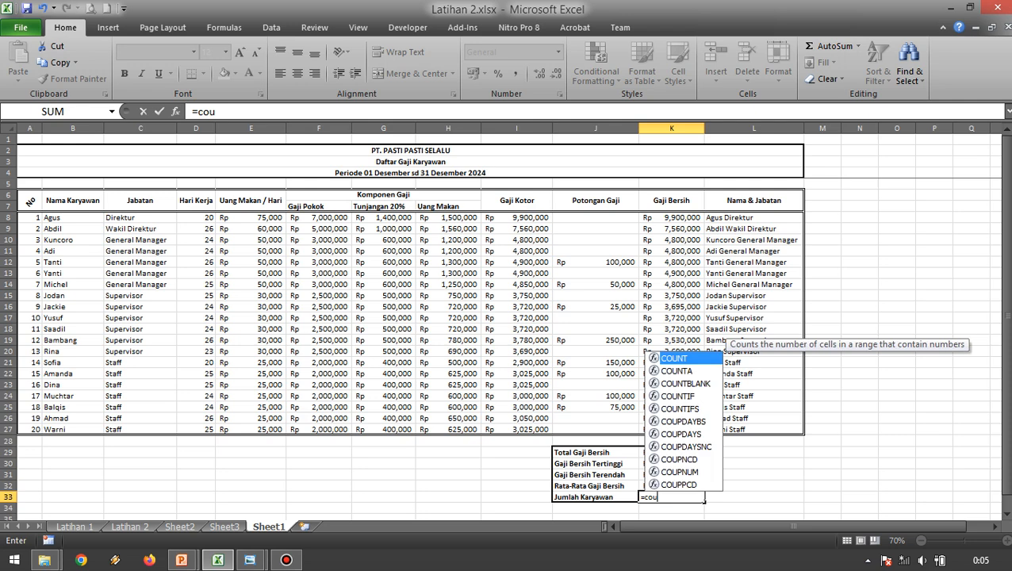
type("nt")
key("Tab")
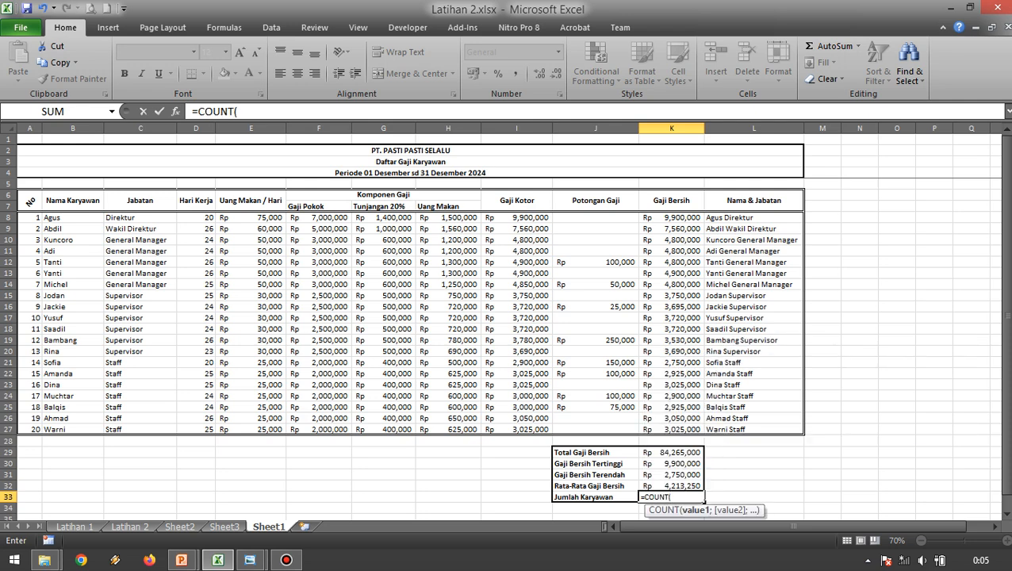
left_click(671, 217)
left_click_drag(671, 219, 697, 429)
key("Return")
left_click(823, 429)
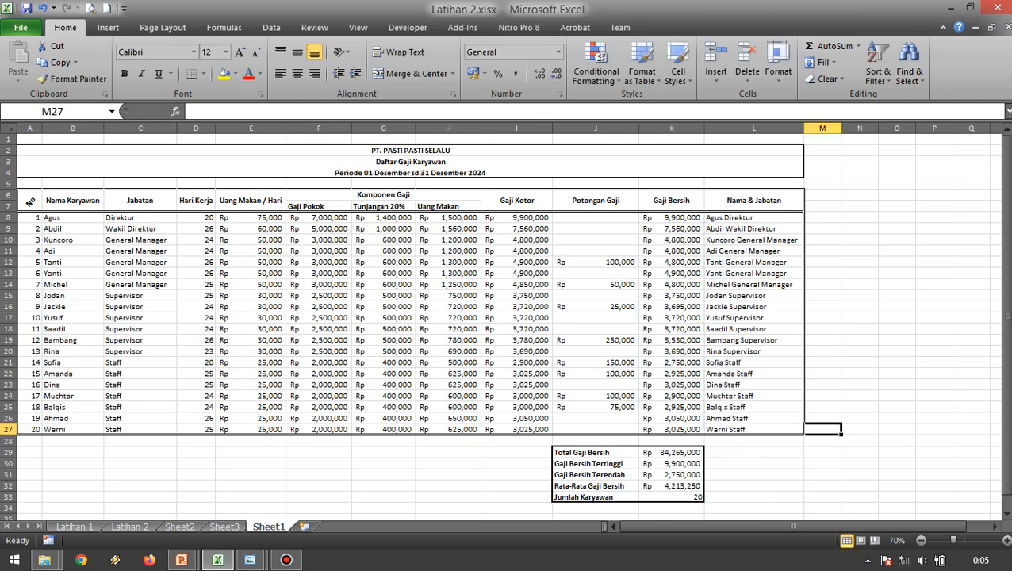
left_click(672, 497)
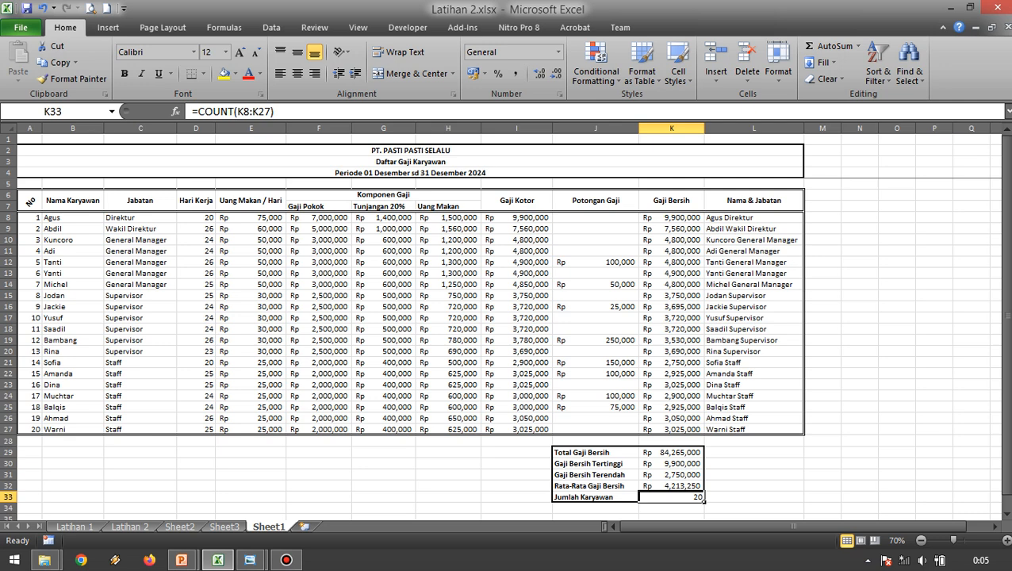
left_click_drag(859, 452, 860, 442)
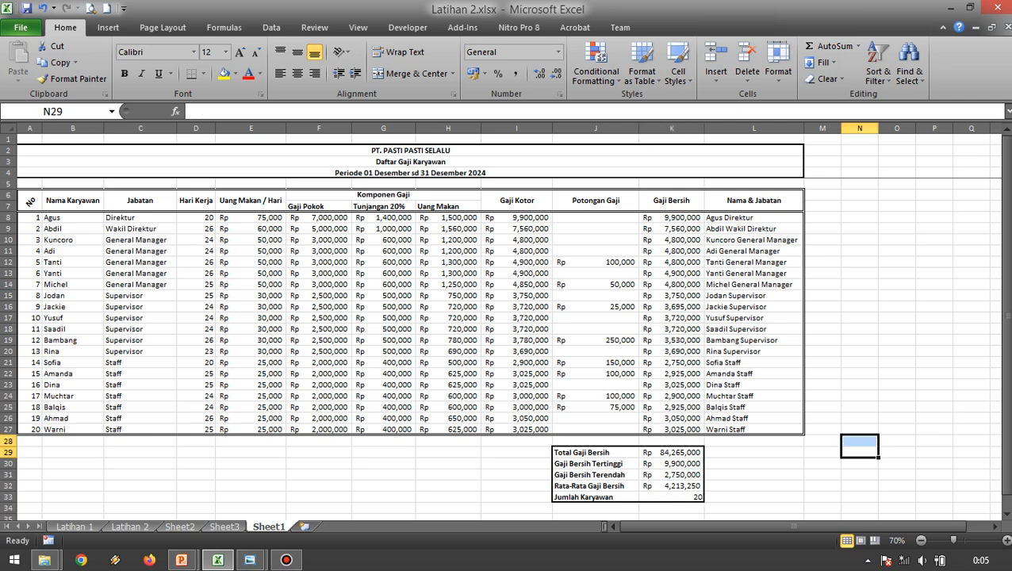
Examine which payroll columns hold formulas and which hold entered values, checking Uang Makan, Tunjangan 20%, Potongan Gaji, Uang Makan / Hari and Gaji Pokok cells.
left_click(448, 273)
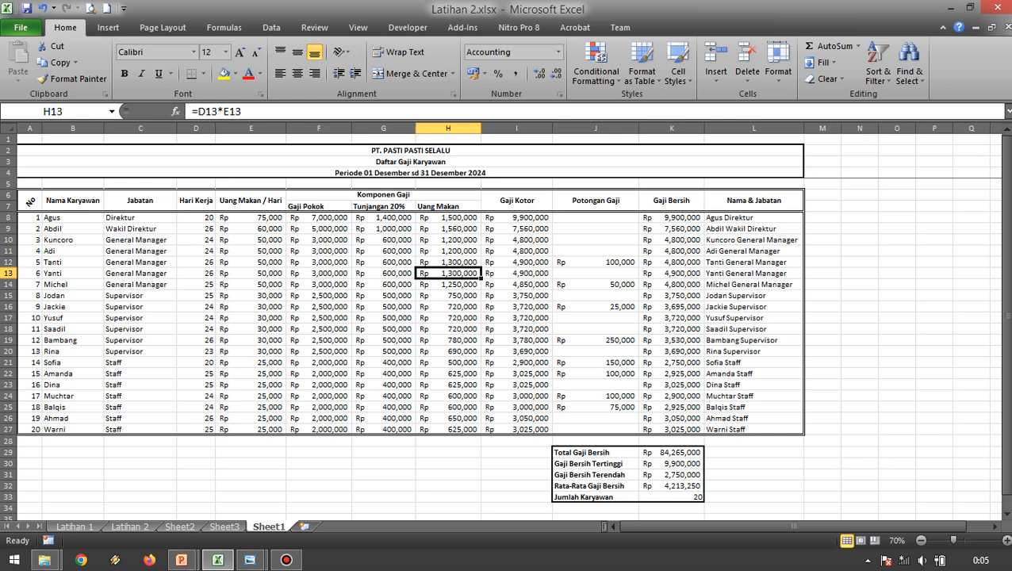
left_click(383, 239)
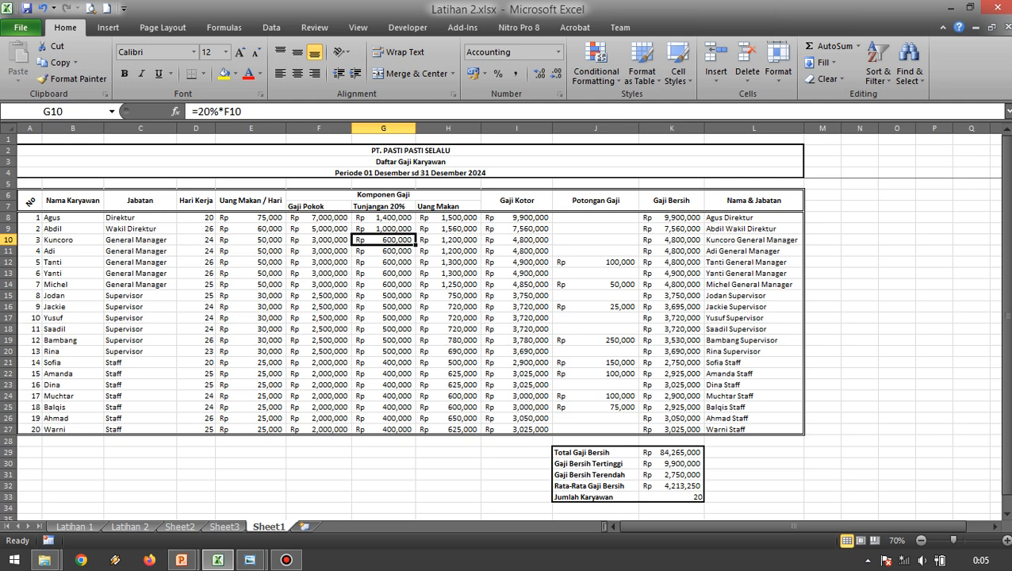
left_click(595, 307)
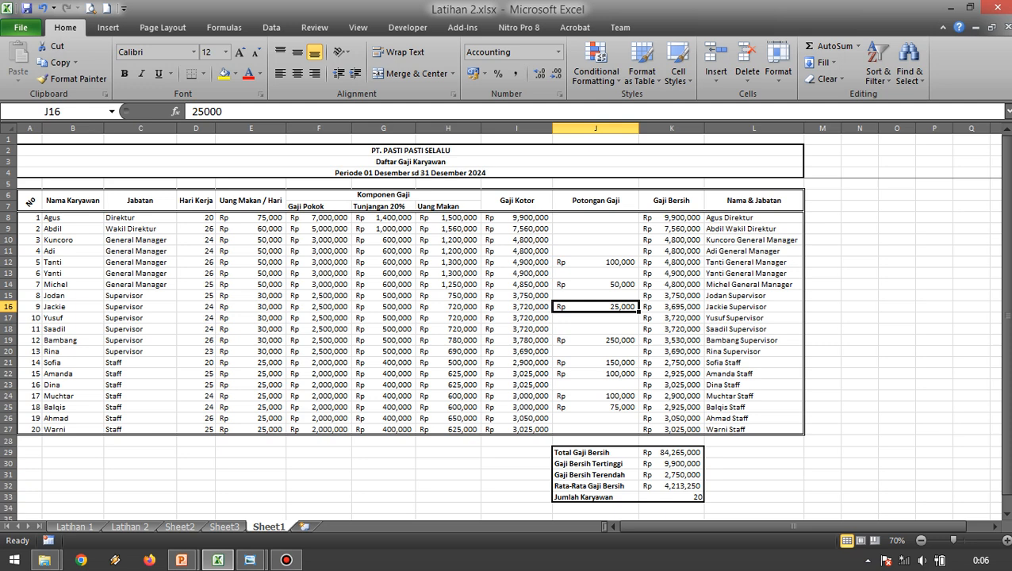
left_click(251, 284)
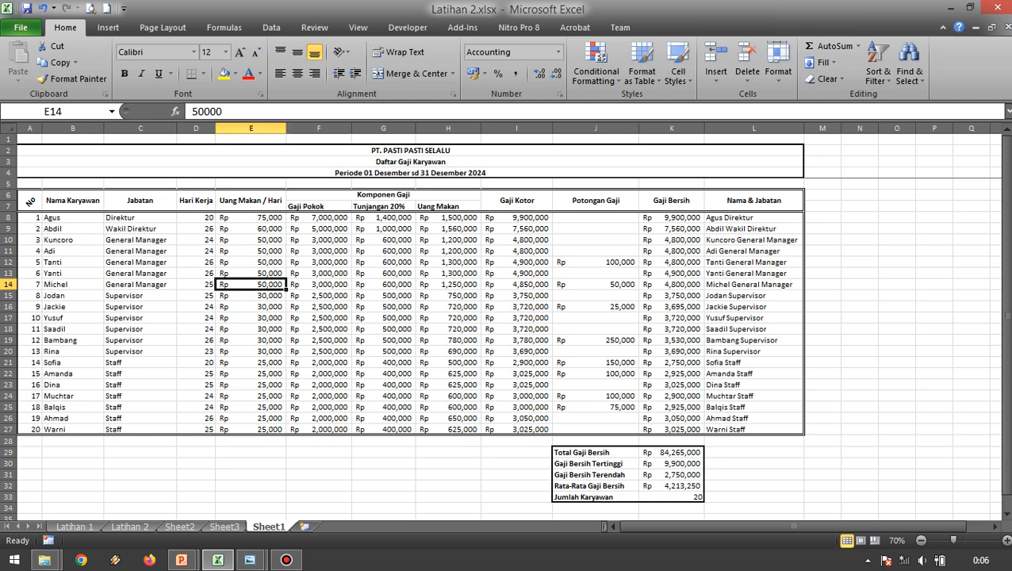
left_click(383, 252)
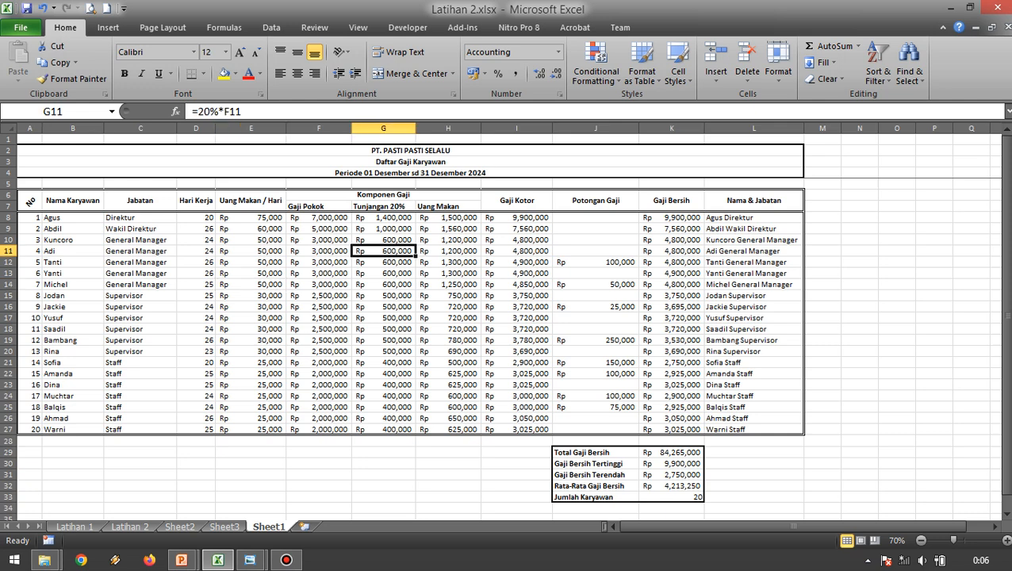
left_click(319, 217)
left_click(383, 218)
left_click(383, 262)
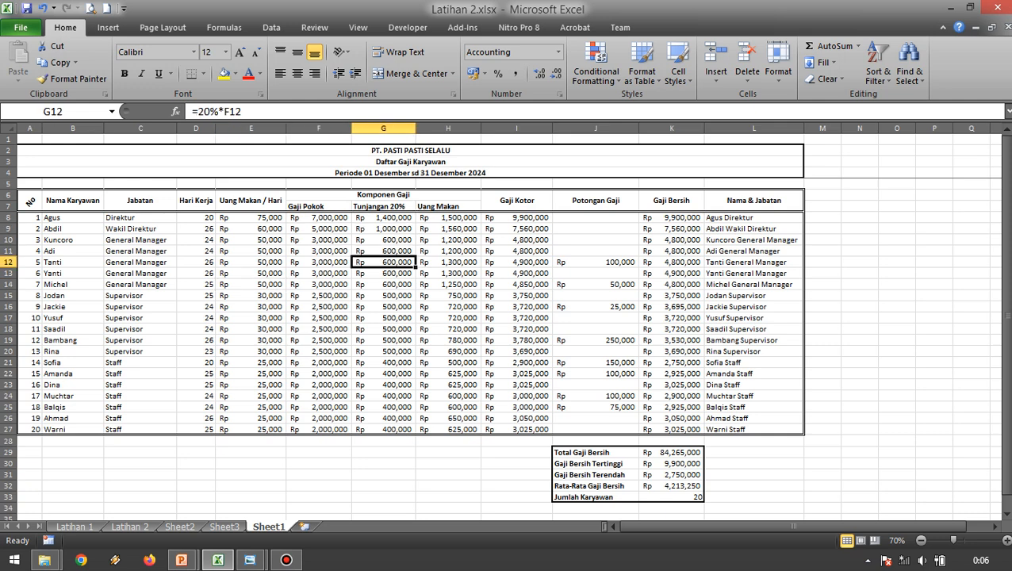
Fill the calculated Tunjangan 20%, Uang Makan and Gaji Kotor cells in G8:I27 with yellow.
left_click_drag(383, 217, 516, 429)
left_click(224, 72)
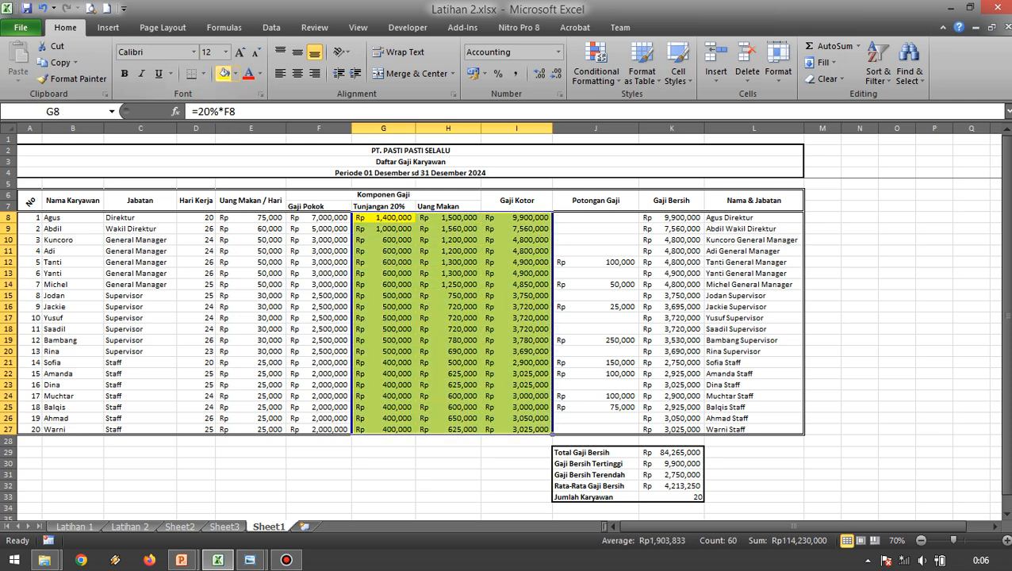
left_click(671, 283)
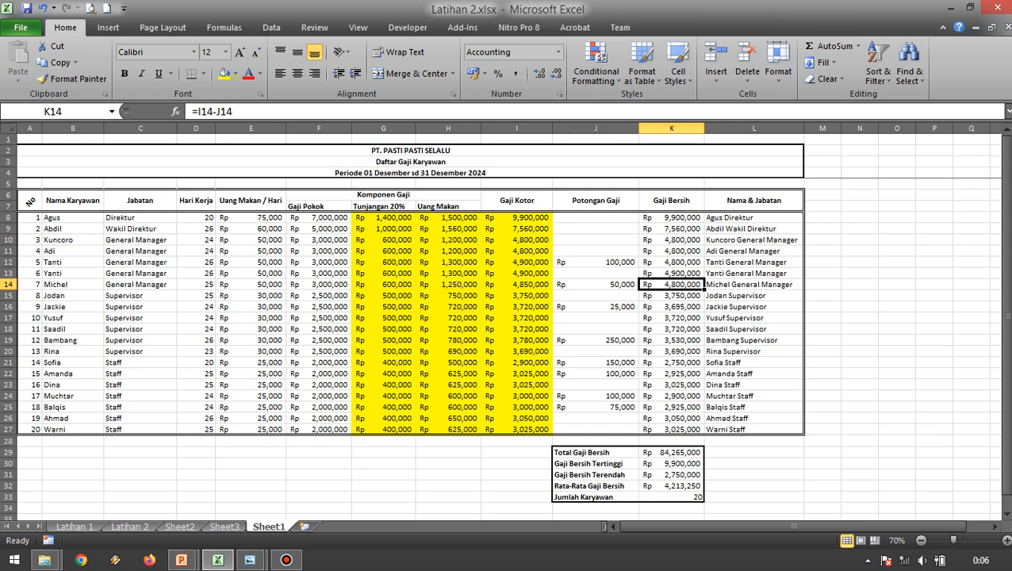
Check the row 8 formulas in the yellow columns and fill the Gaji Bersih and Nama & Jabatan cells K8:L27 with yellow.
left_click(383, 273)
left_click(383, 217)
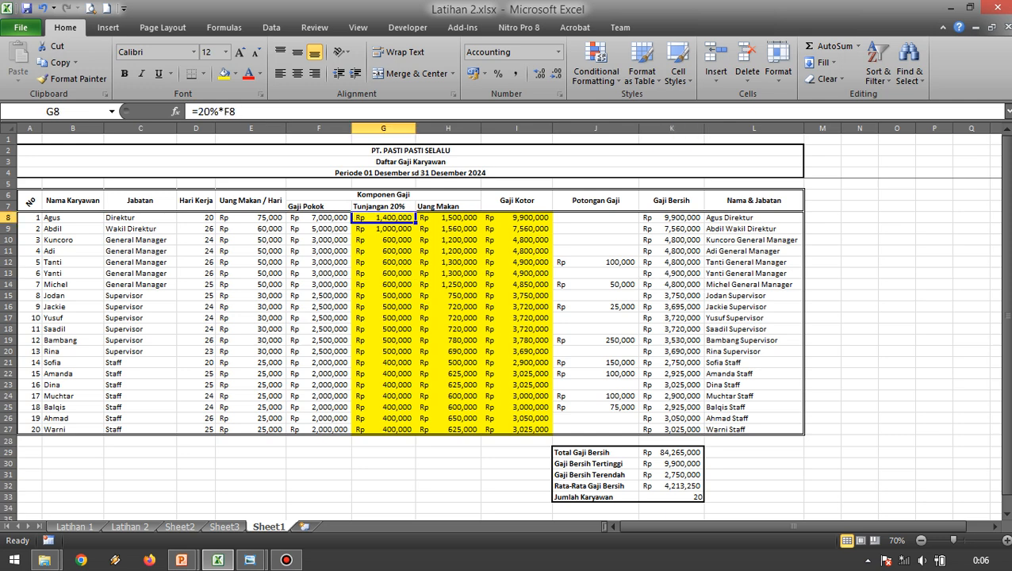
left_click(448, 218)
left_click(516, 217)
left_click_drag(671, 217, 754, 429)
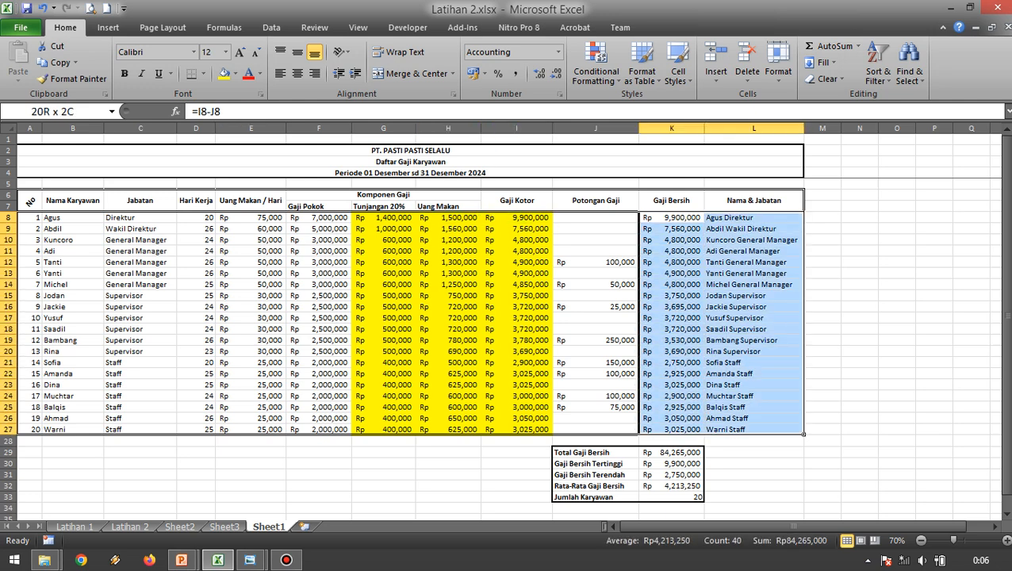
left_click(225, 73)
left_click(754, 441)
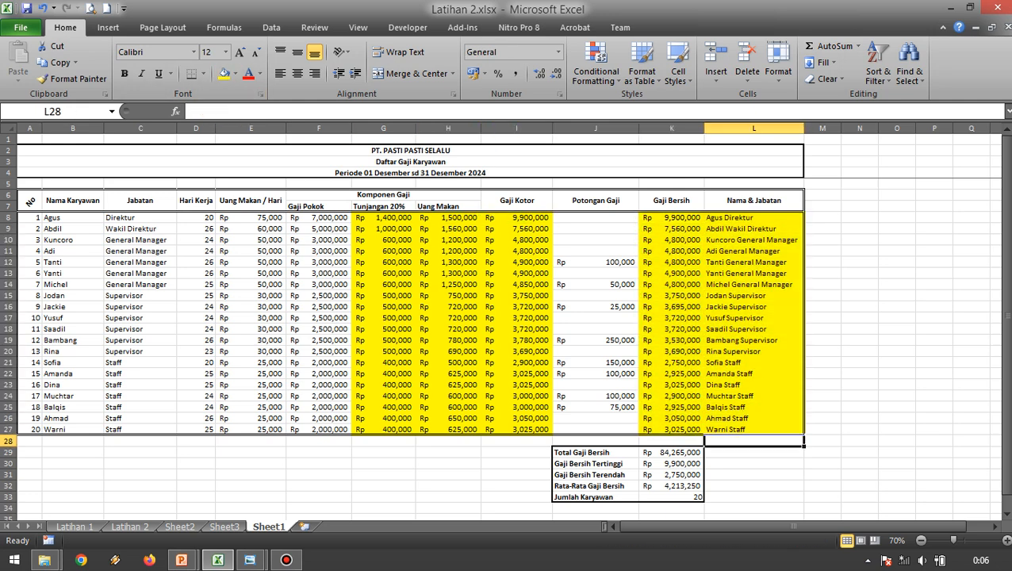
Fill the summary results in K29:K33 with yellow.
left_click_drag(672, 452, 672, 497)
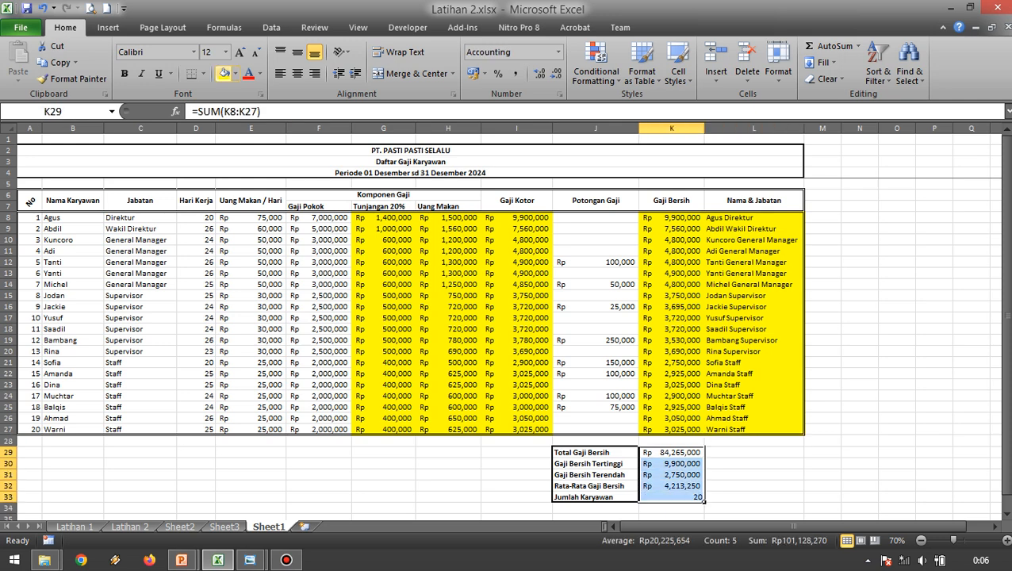
left_click(225, 73)
left_click(897, 418)
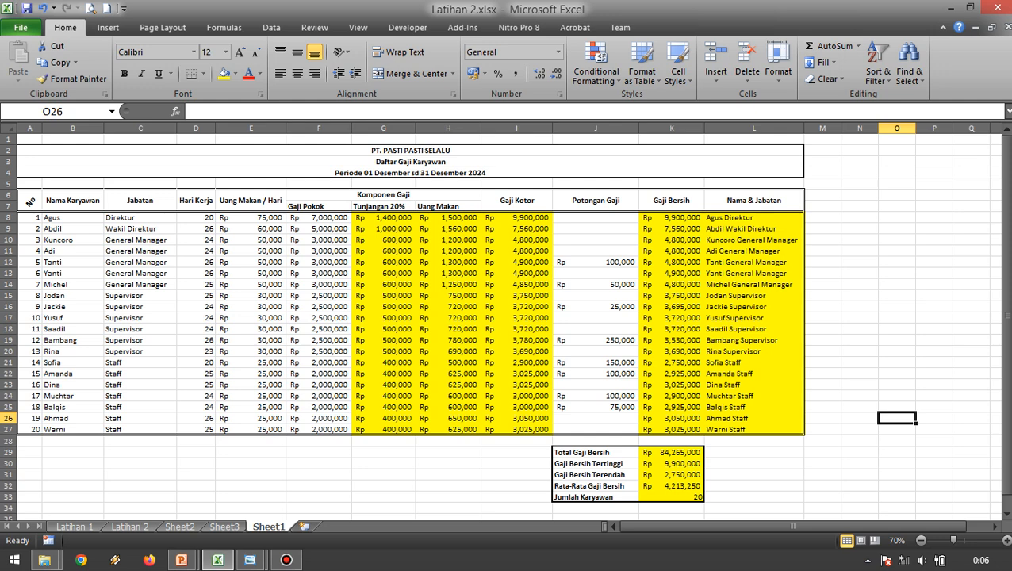
Review the formulas in the yellow Tunjangan 20%, Uang Makan, Gaji Kotor, Gaji Bersih and Nama & Jabatan columns, especially in row 8.
left_click(448, 296)
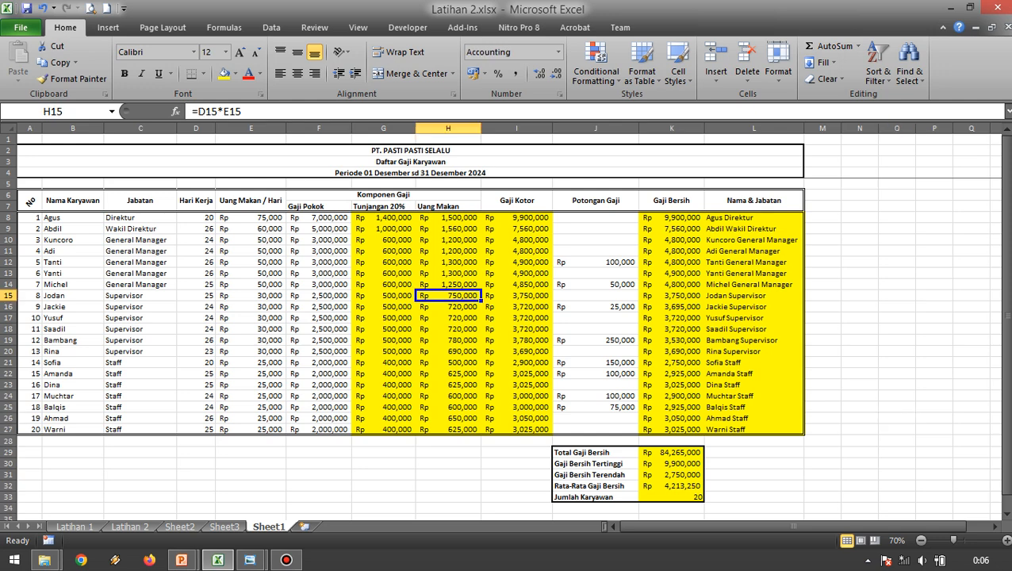
left_click(384, 218)
left_click(517, 274)
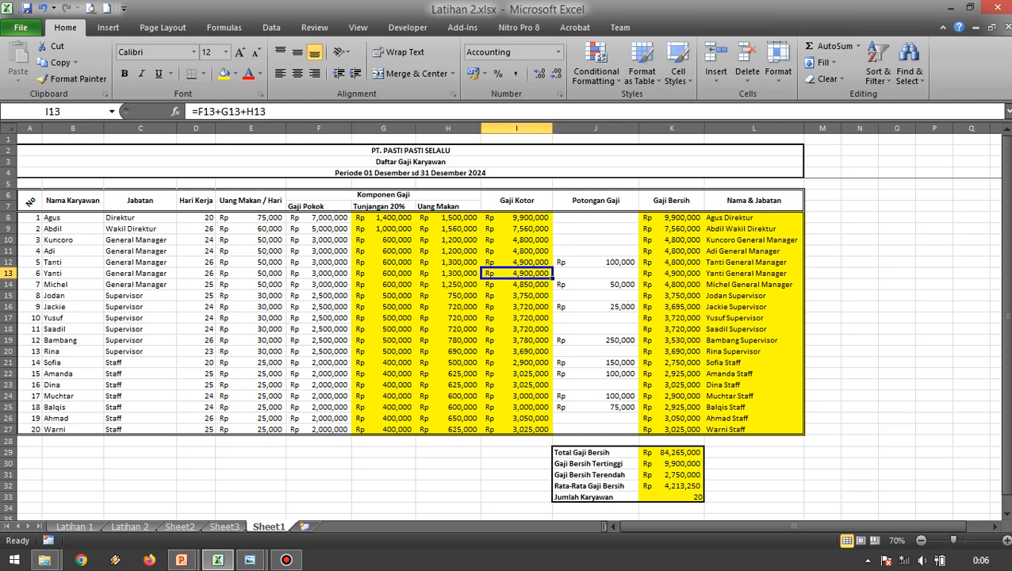
left_click(384, 217)
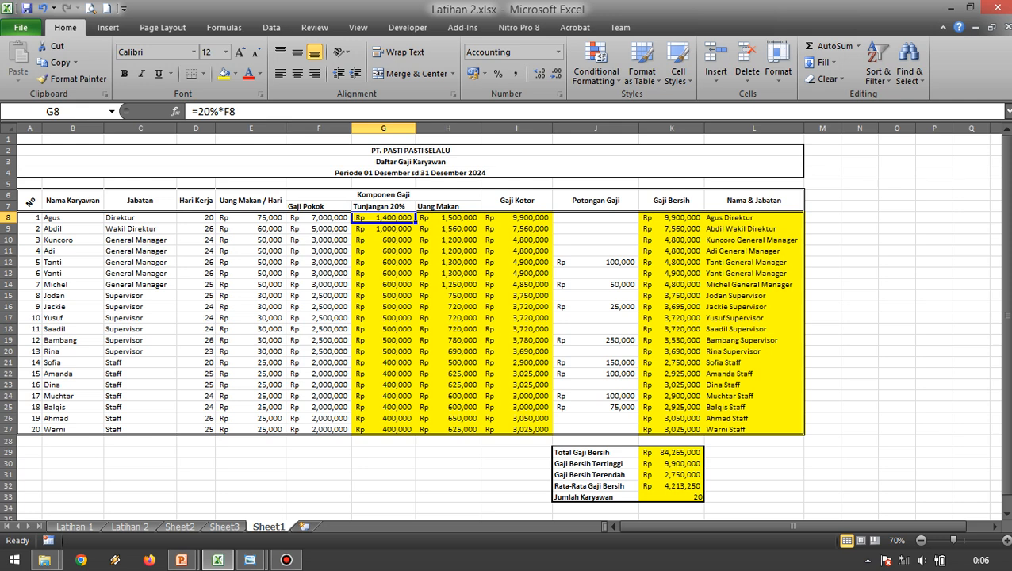
left_click(448, 218)
left_click(517, 217)
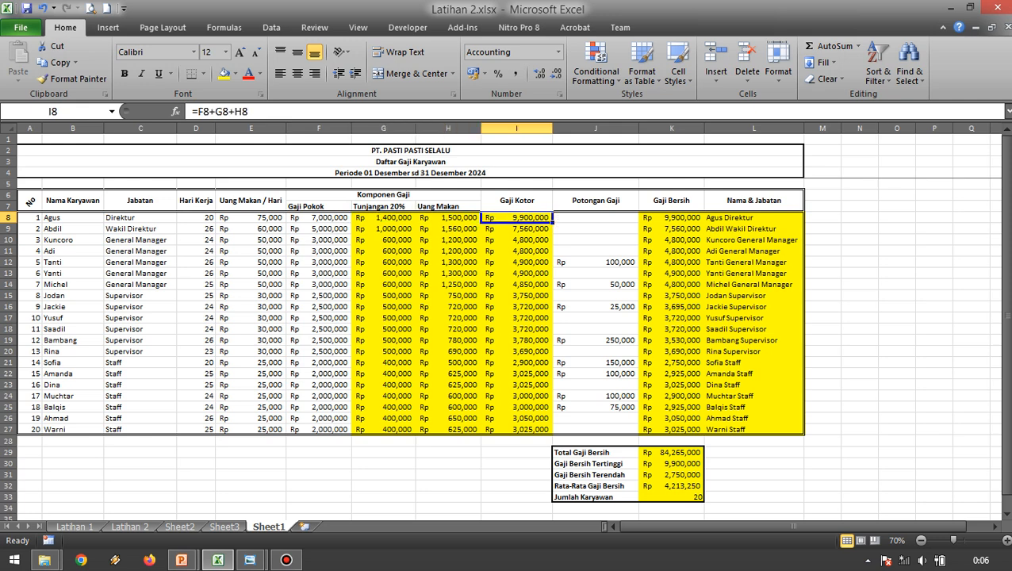
left_click(672, 217)
left_click(753, 217)
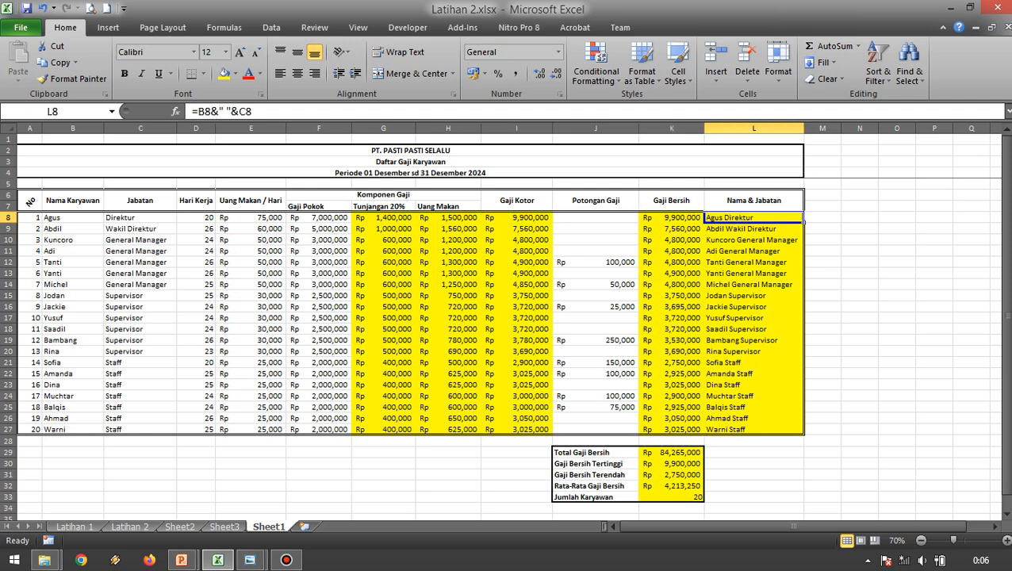
left_click(449, 251)
left_click(384, 218)
left_click(384, 262)
left_click(384, 217)
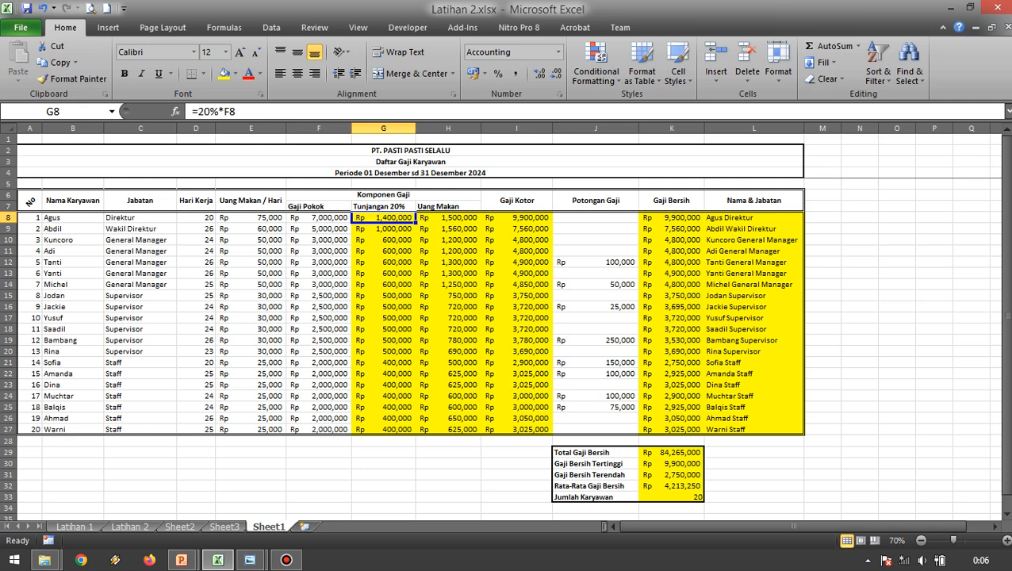
left_click(516, 284)
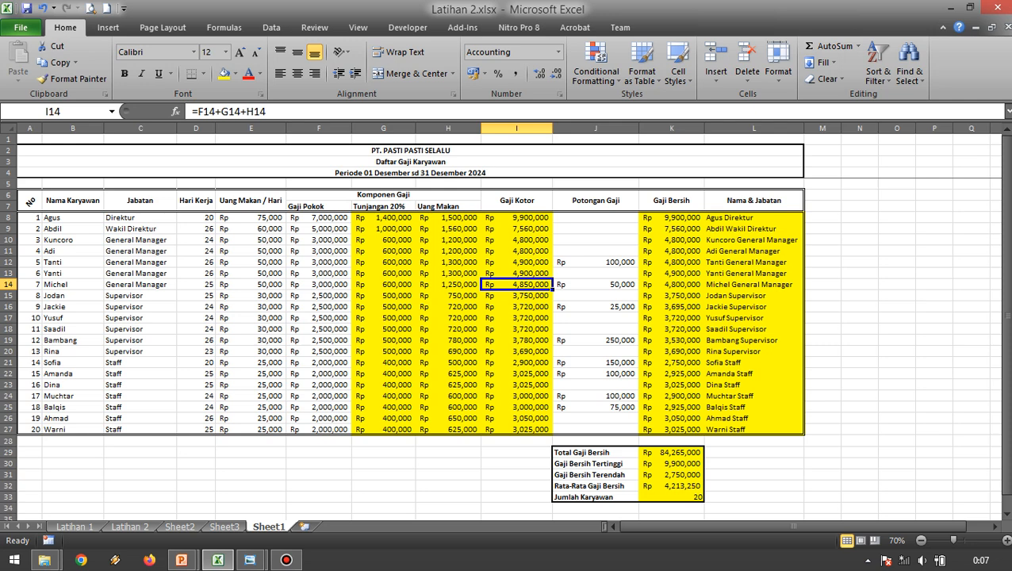
left_click(383, 217)
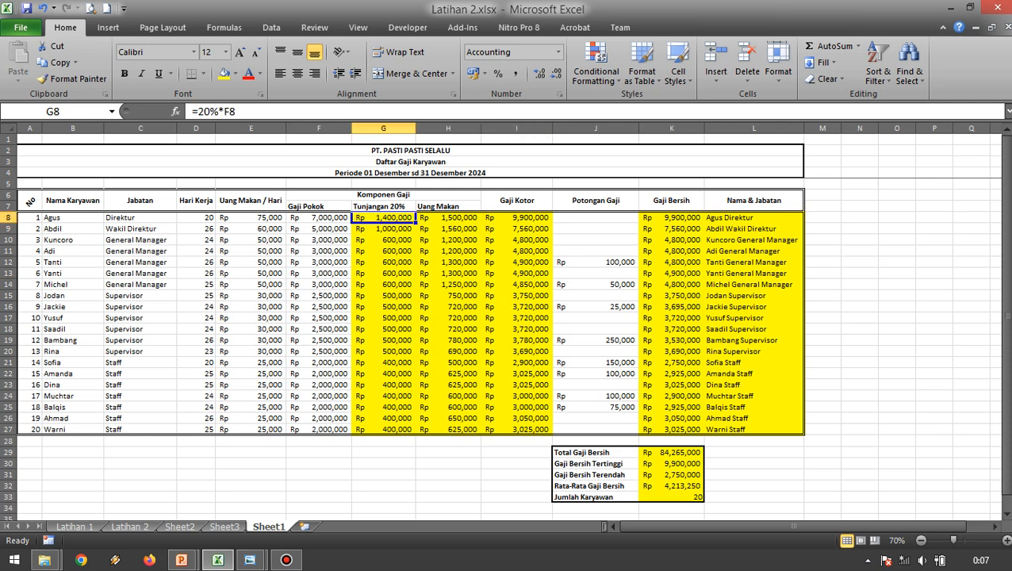
left_click(672, 263)
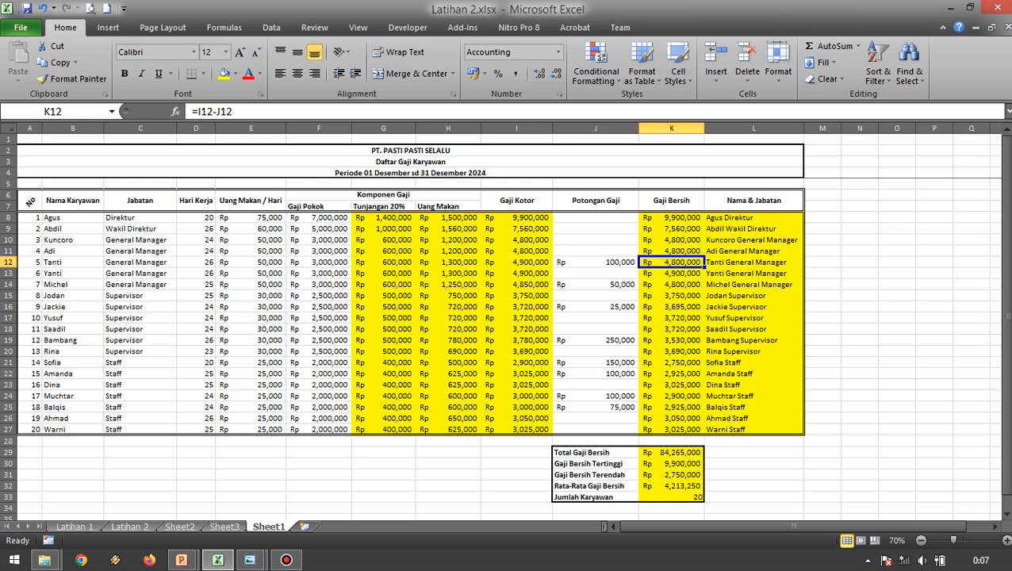
left_click(595, 274)
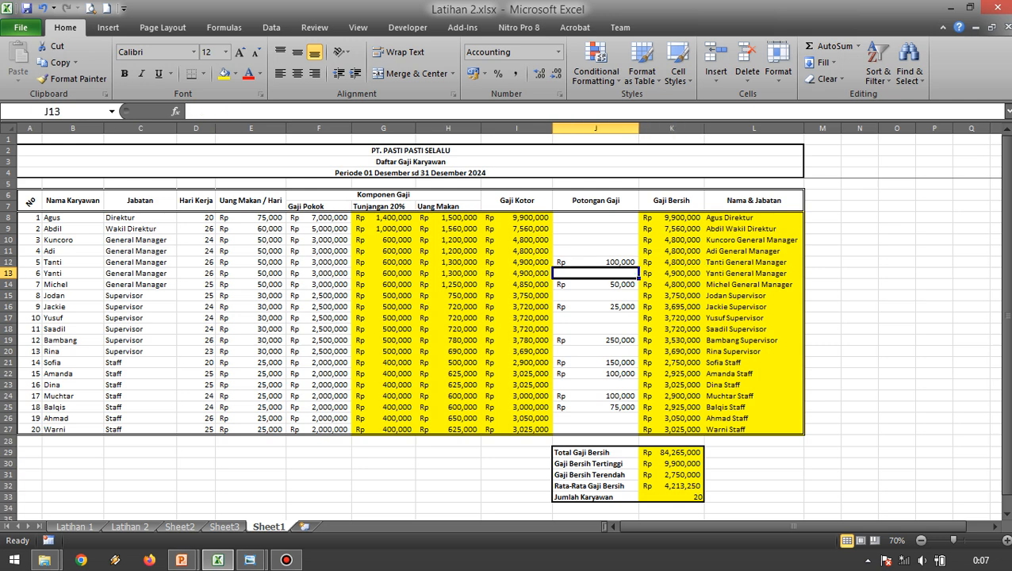